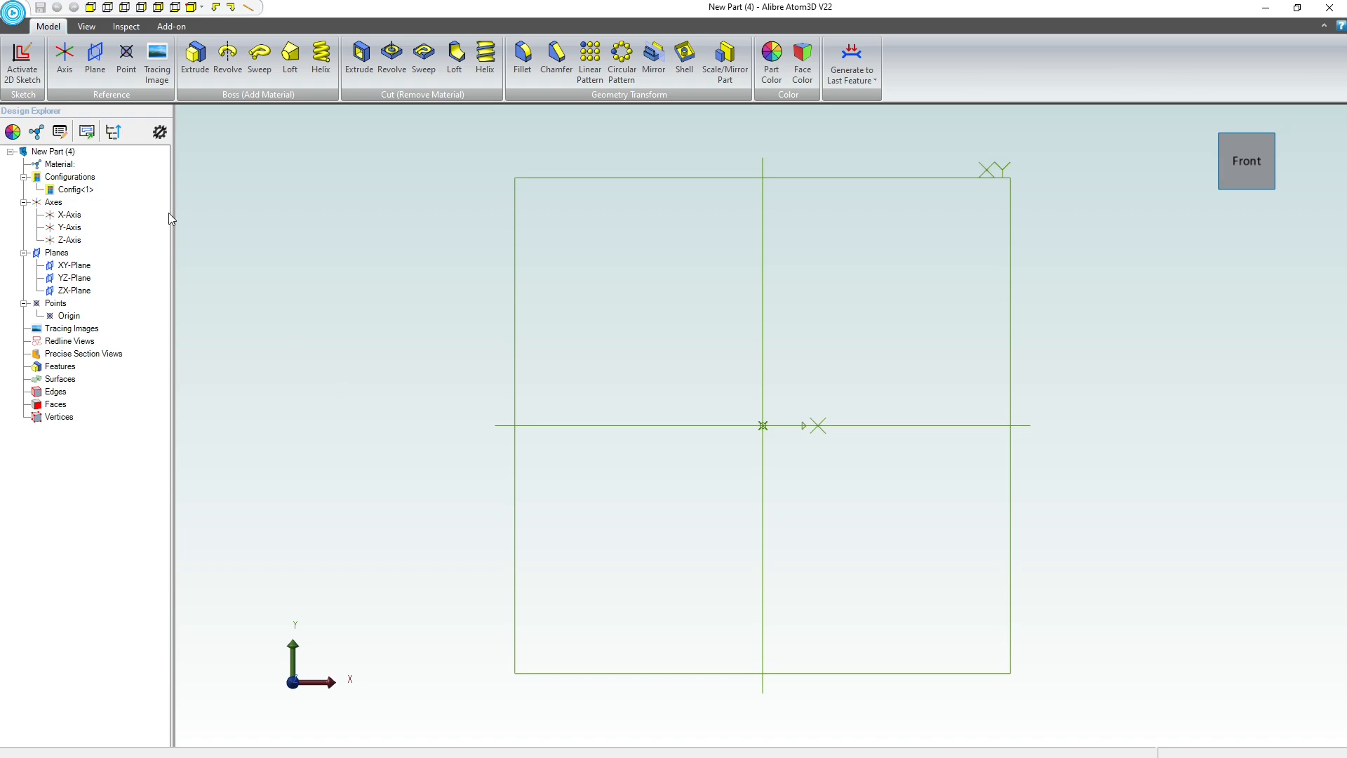
# Start a 2D sketch on the XY-Plane and draw a freehand rectangle enclosing the origin.
pyautogui.click(23, 64)
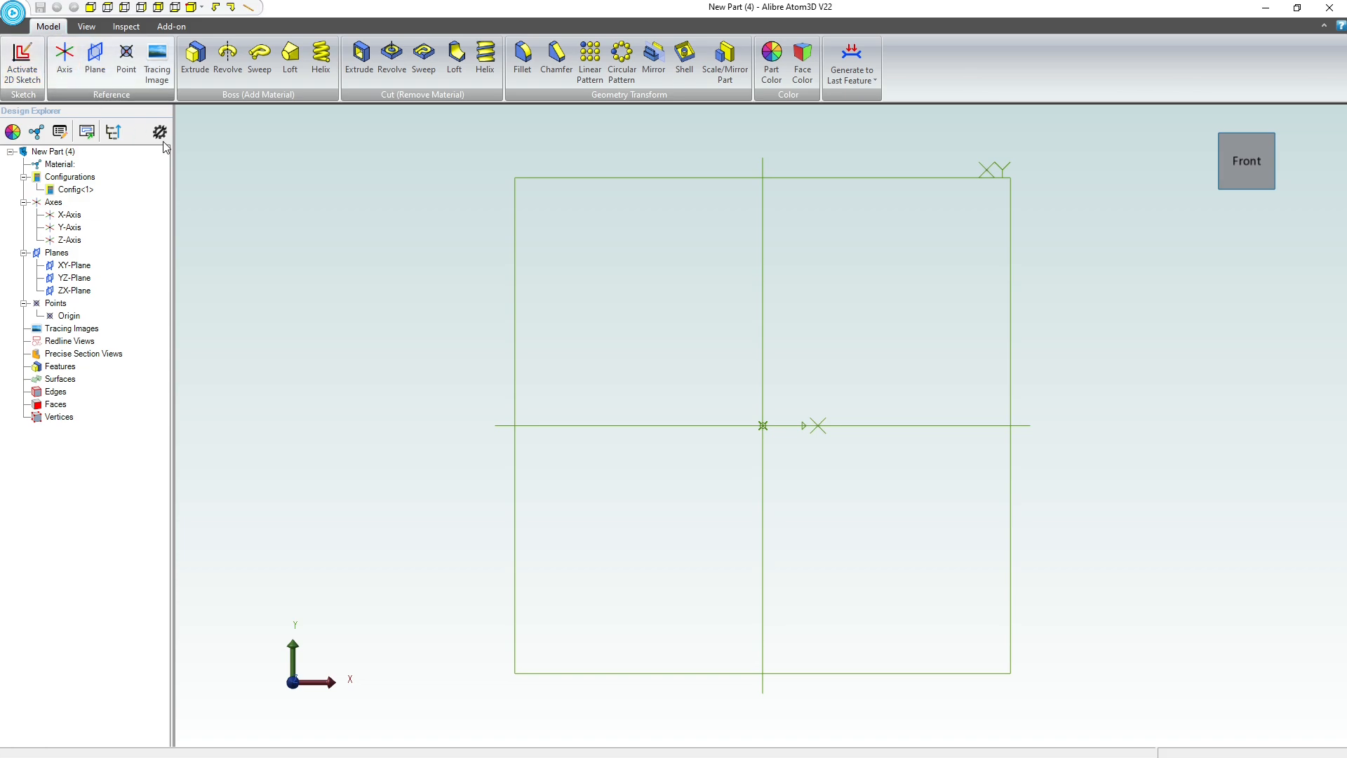
pyautogui.click(701, 177)
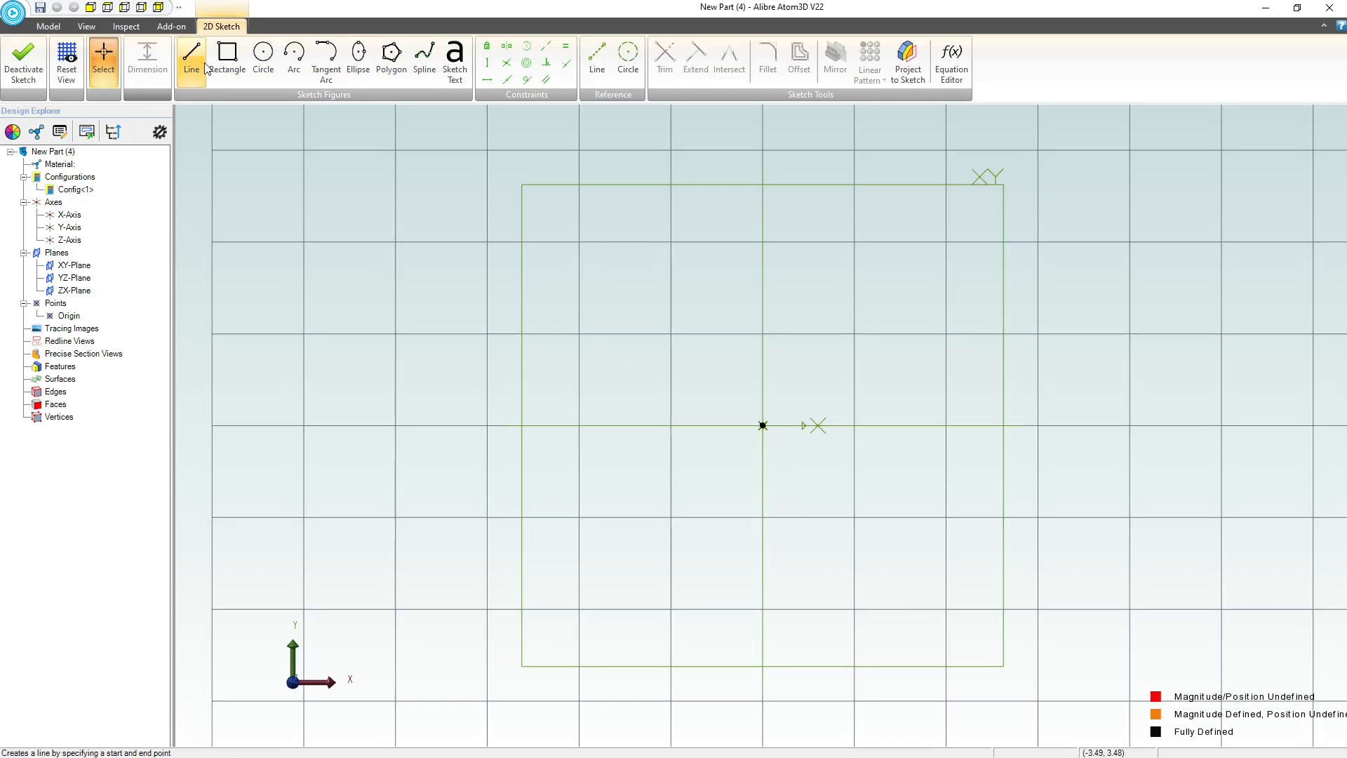
pyautogui.click(225, 59)
pyautogui.click(602, 296)
pyautogui.click(866, 538)
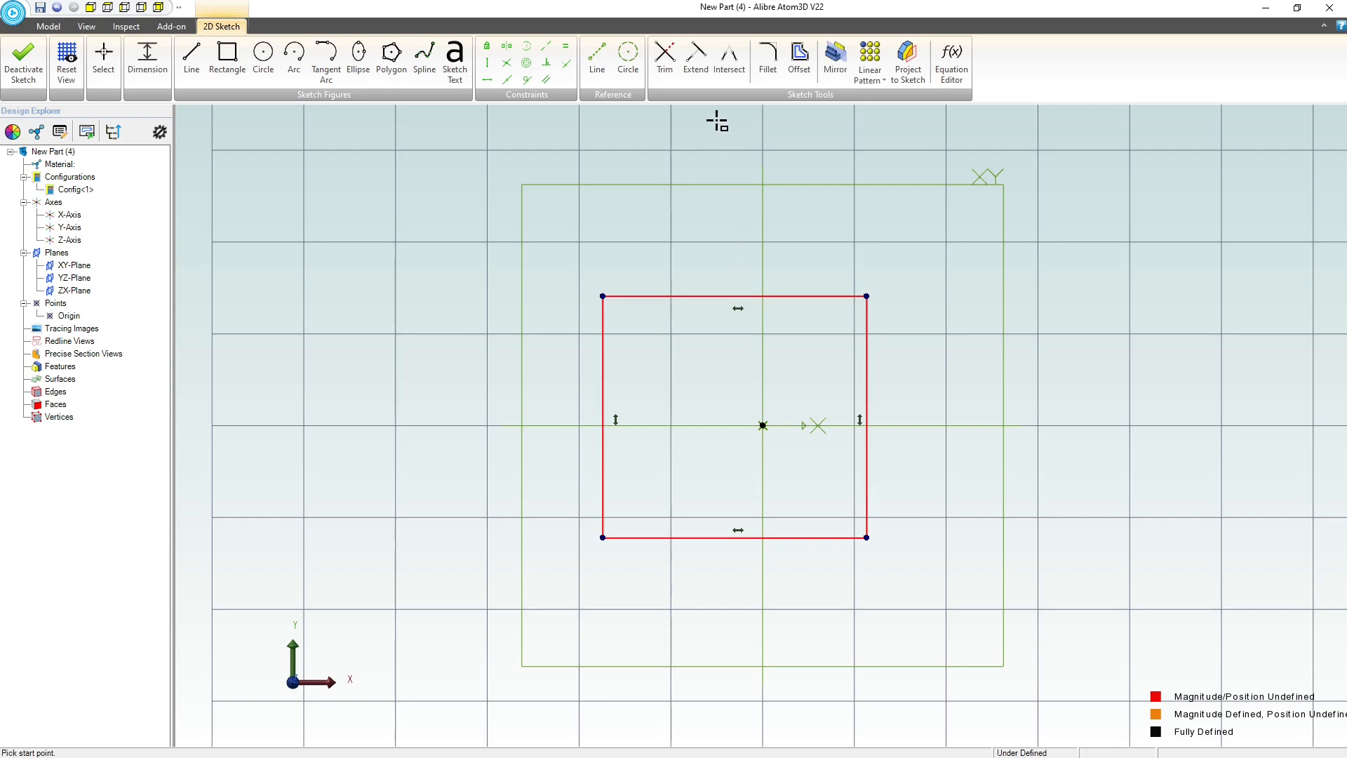
# Constrain the rectangle's left and right sides to be symmetric about the Y-Axis.
pyautogui.click(507, 48)
pyautogui.click(762, 354)
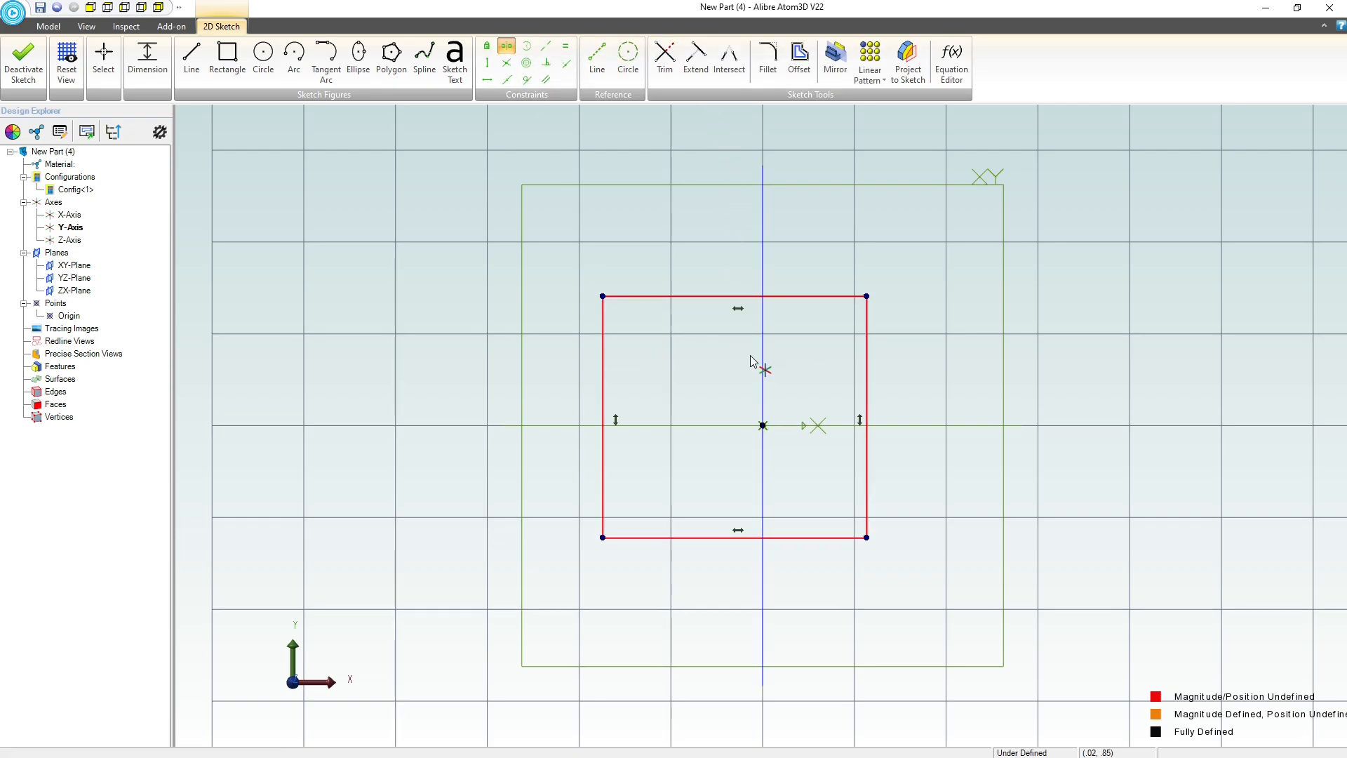
pyautogui.click(603, 366)
pyautogui.click(866, 365)
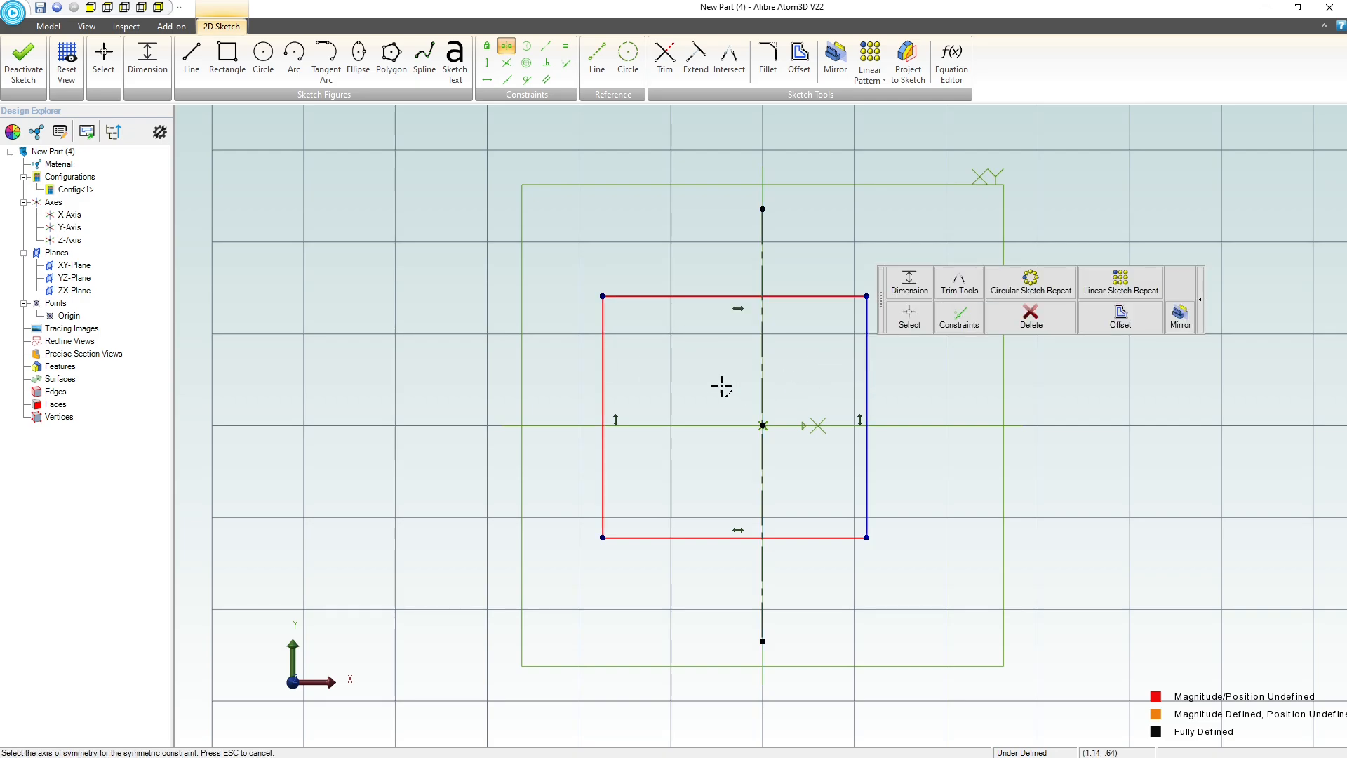
# Constrain the rectangle's top and bottom sides to be symmetric about the X-Axis.
pyautogui.click(680, 426)
pyautogui.click(686, 296)
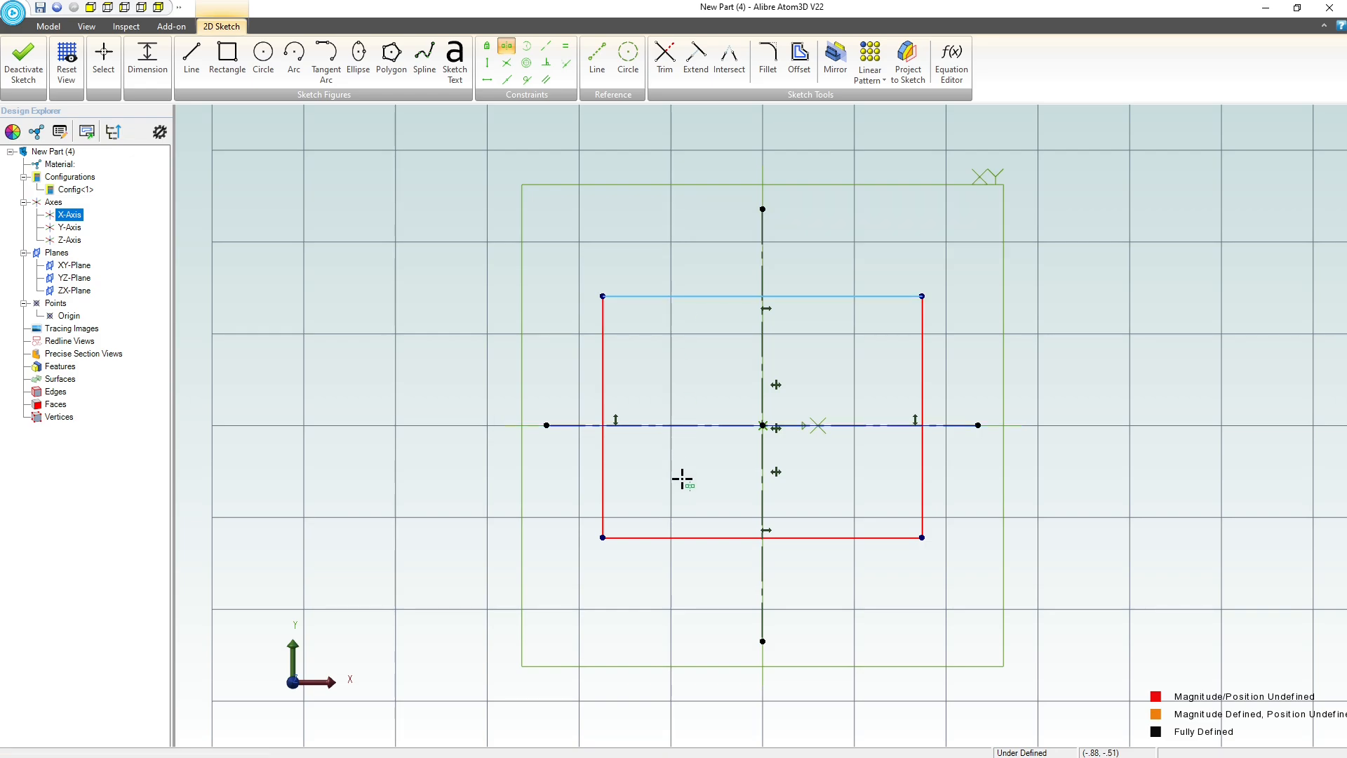
pyautogui.click(691, 538)
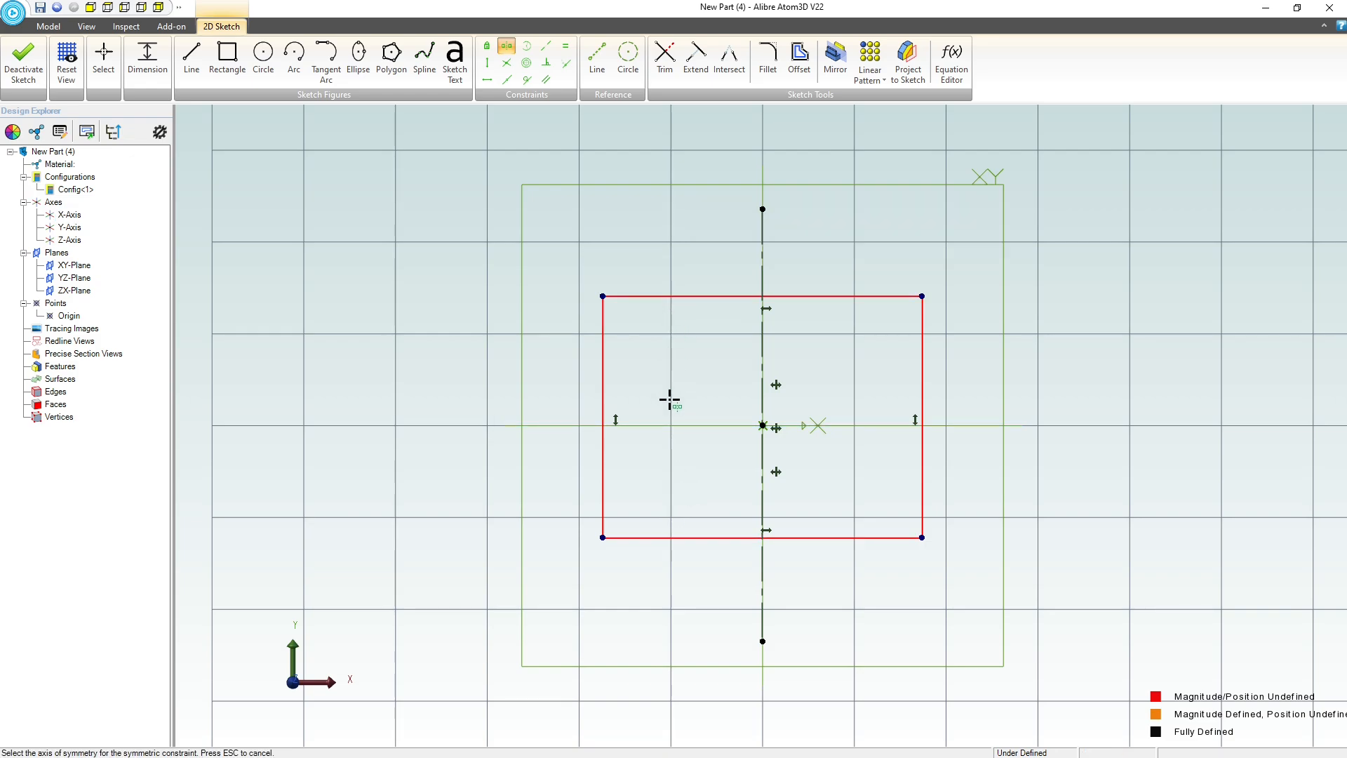
pyautogui.click(693, 428)
pyautogui.click(708, 538)
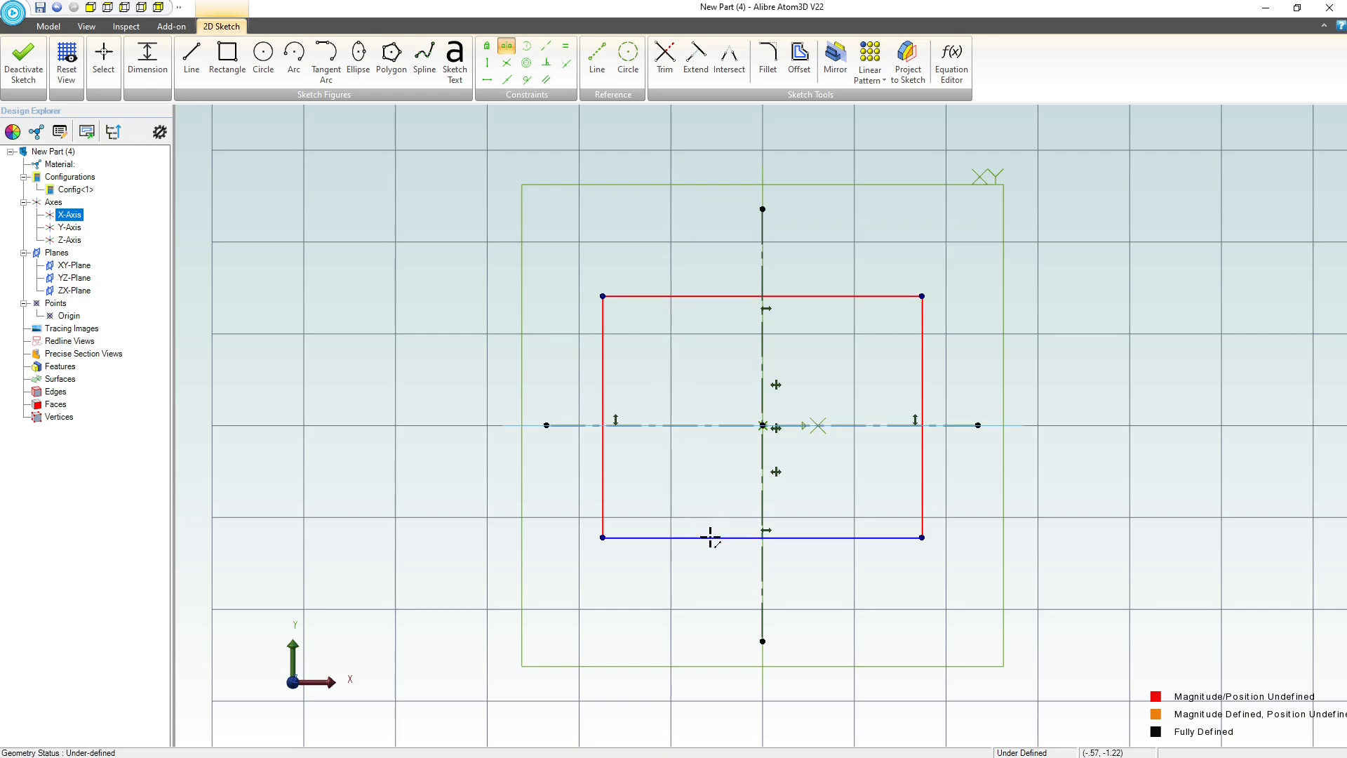
pyautogui.click(686, 308)
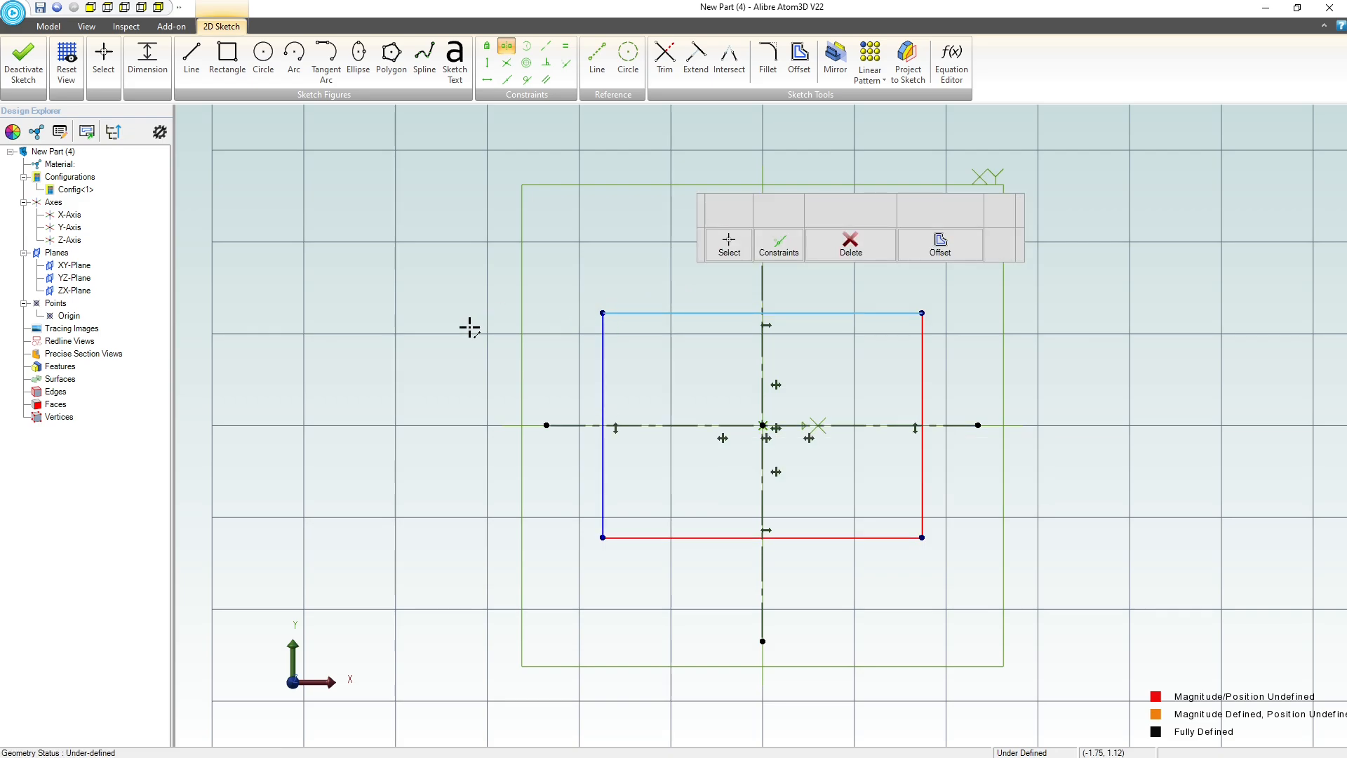
# Apply an equal constraint between the rectangle's left and top sides.
pyautogui.click(565, 45)
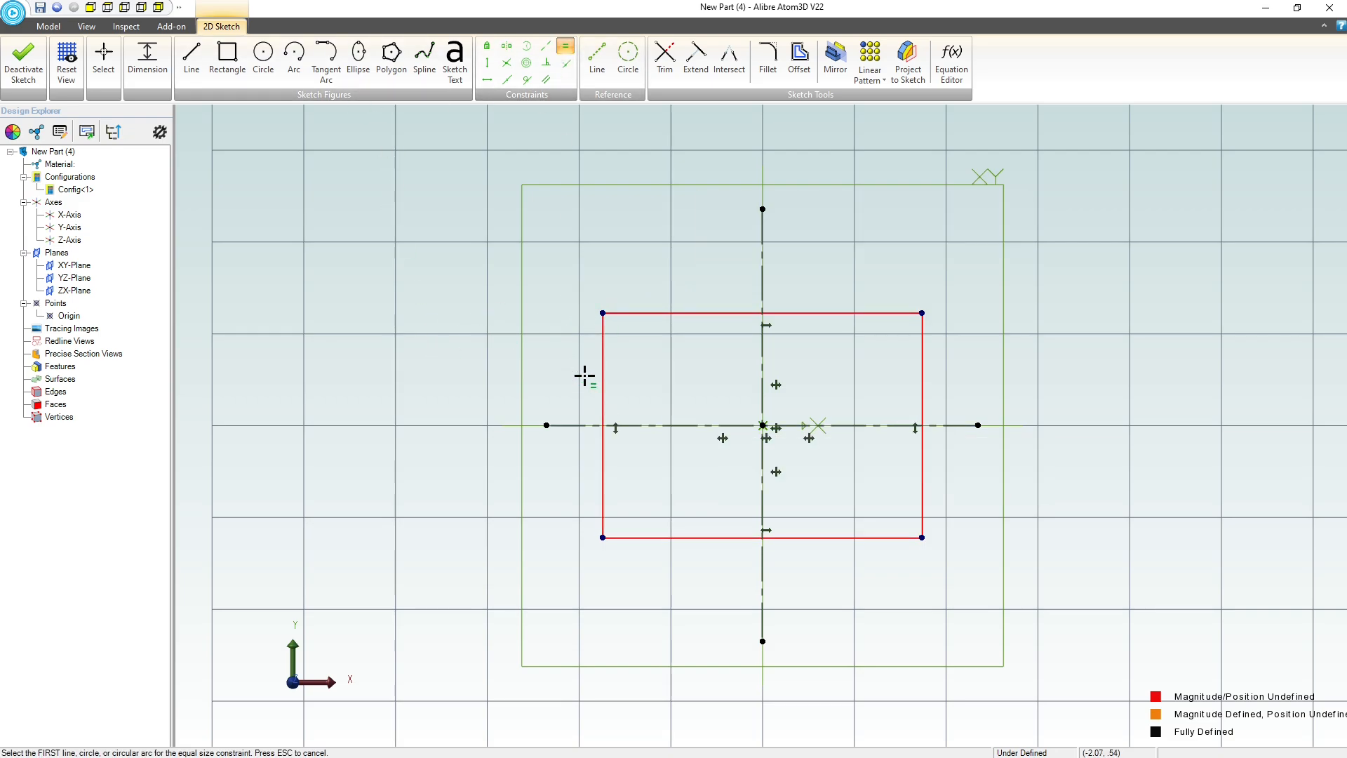
pyautogui.click(603, 355)
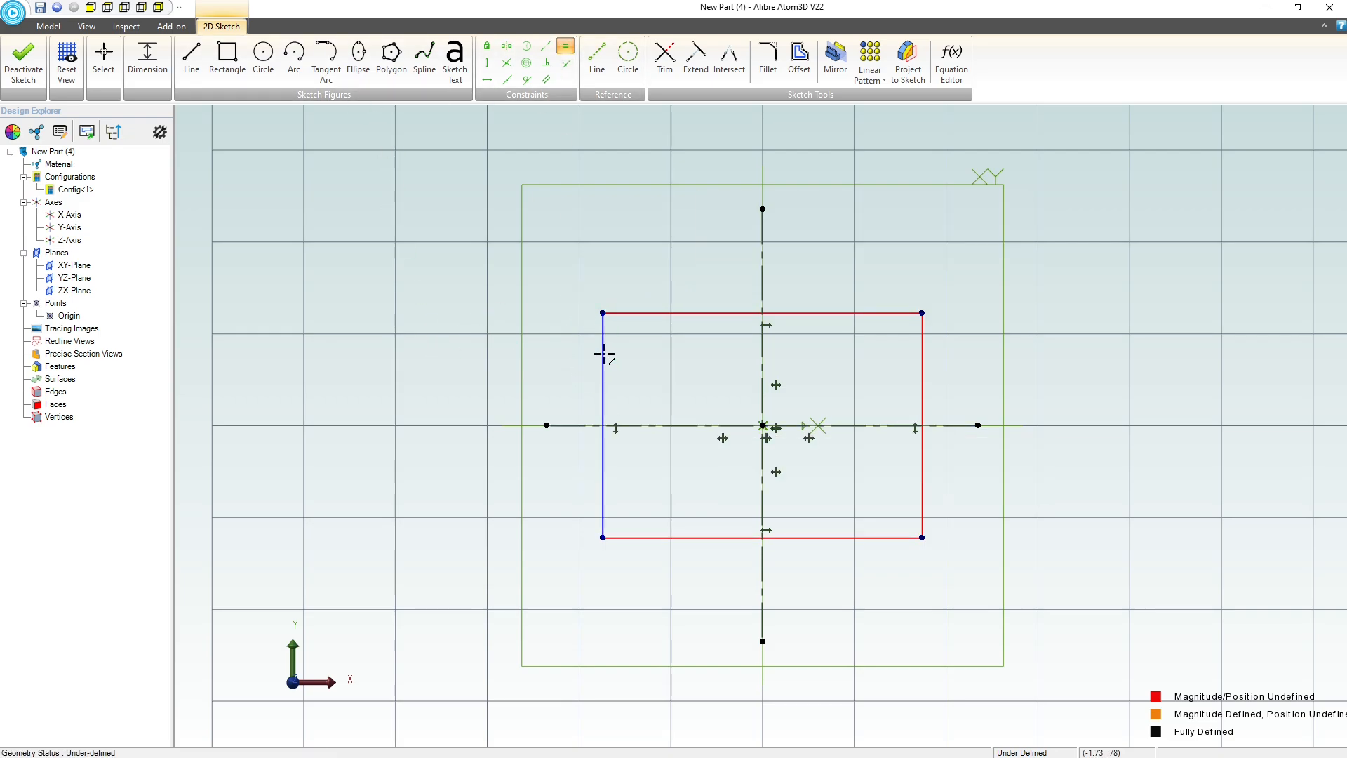
pyautogui.click(610, 313)
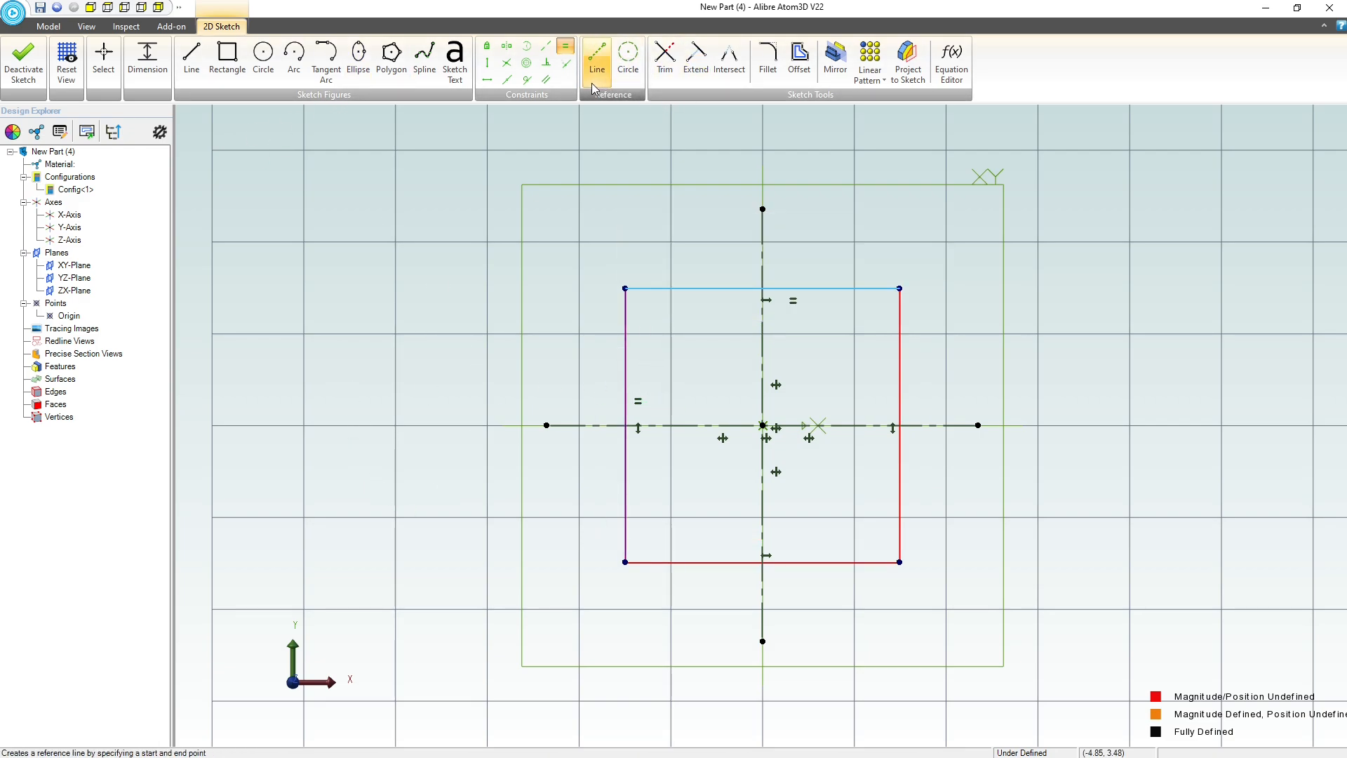
# Fillet the upper-left and upper-right corners of the square with a .500" radius.
pyautogui.click(768, 57)
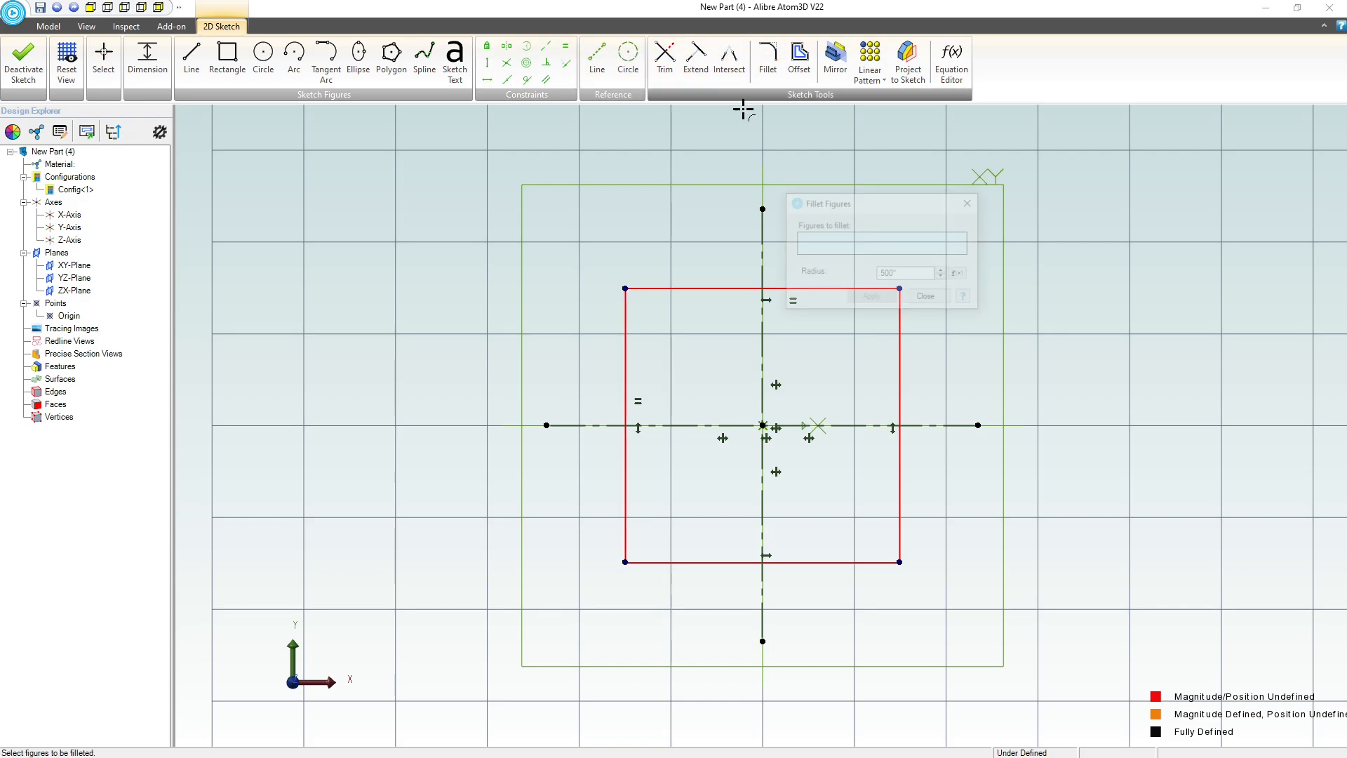
pyautogui.click(650, 287)
pyautogui.click(625, 301)
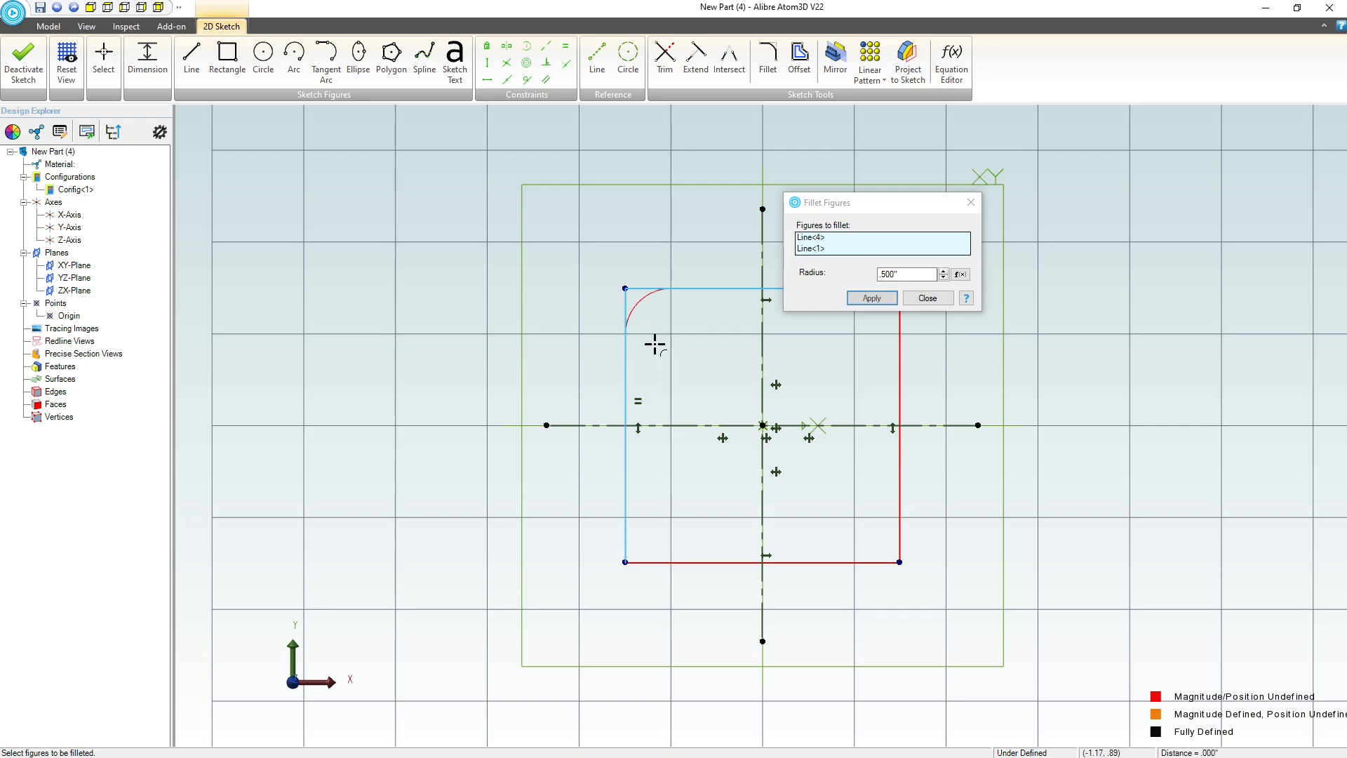
pyautogui.click(869, 297)
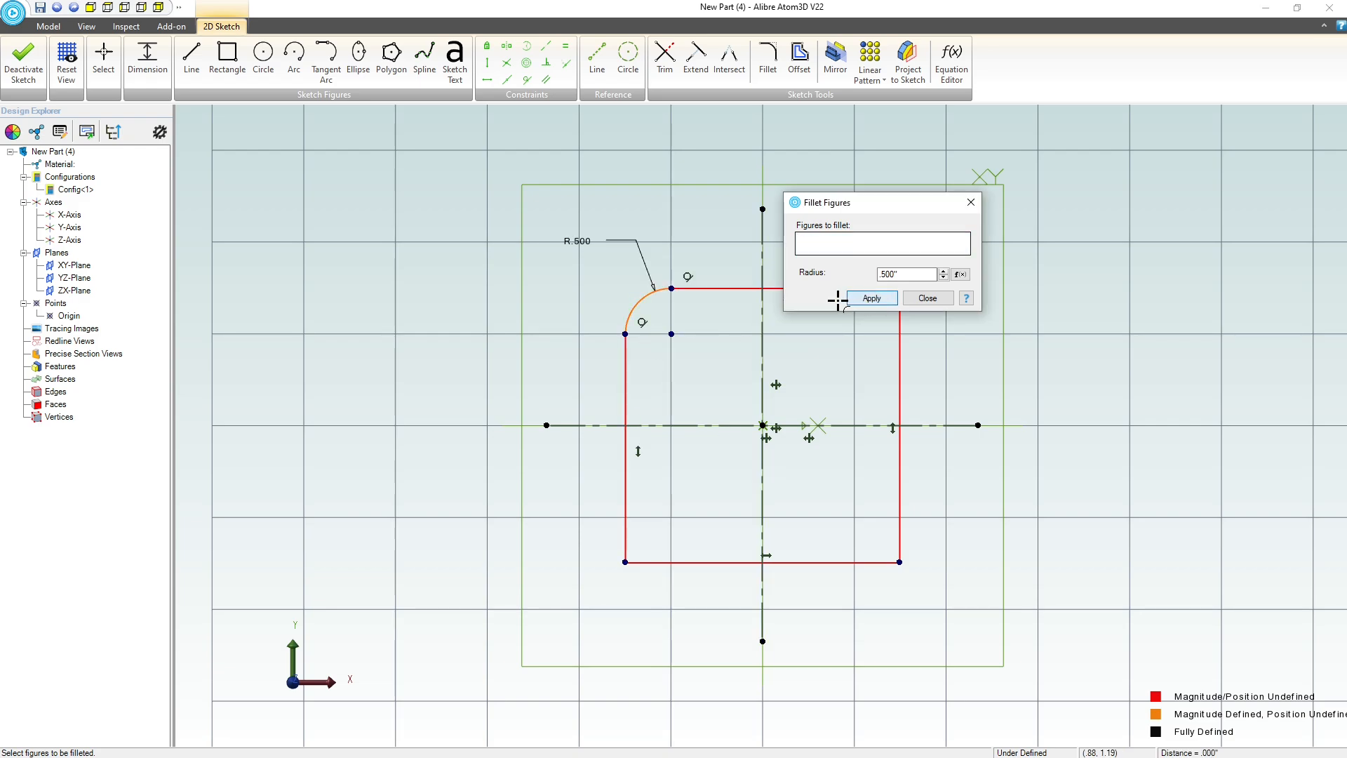
pyautogui.click(768, 289)
pyautogui.click(901, 356)
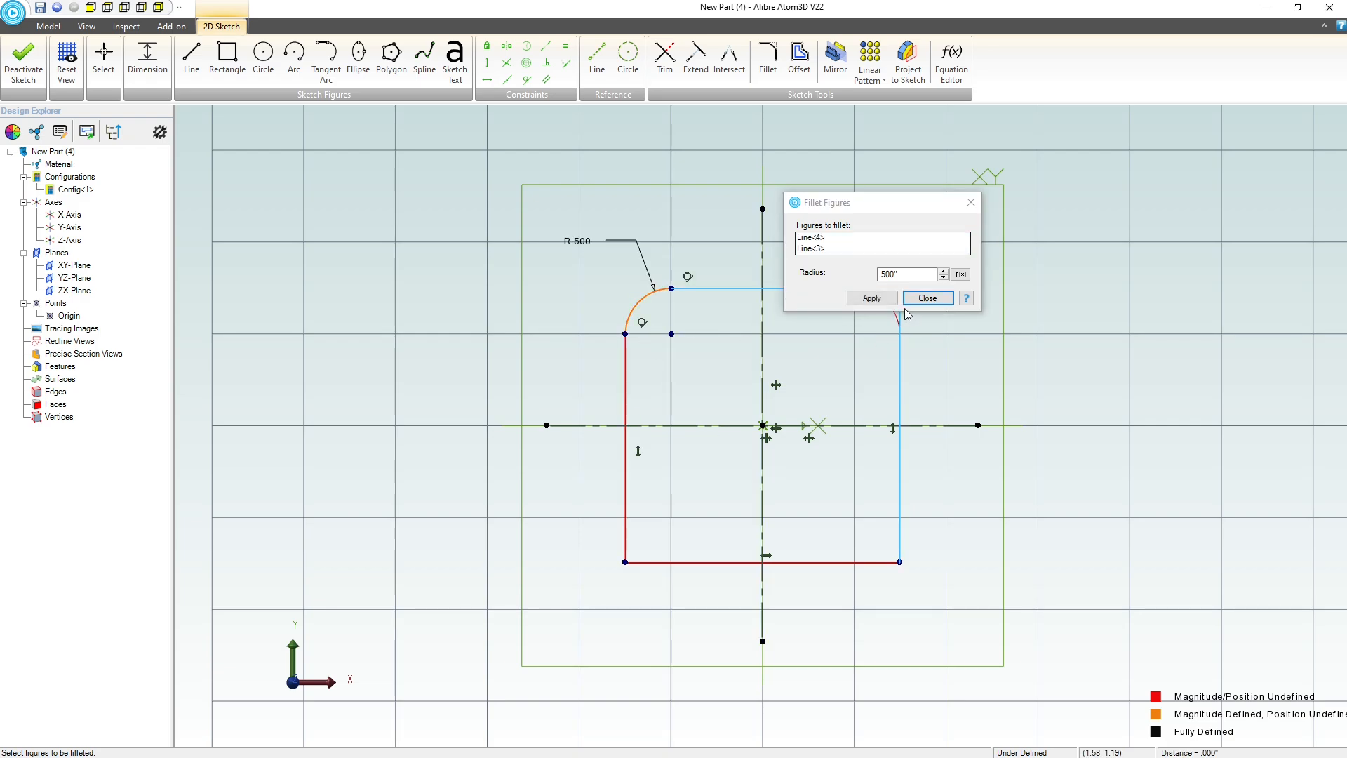
pyautogui.click(869, 298)
# Fillet the lower-right and lower-left corners of the square with a .500" radius, and finish the fillet command.
pyautogui.click(900, 546)
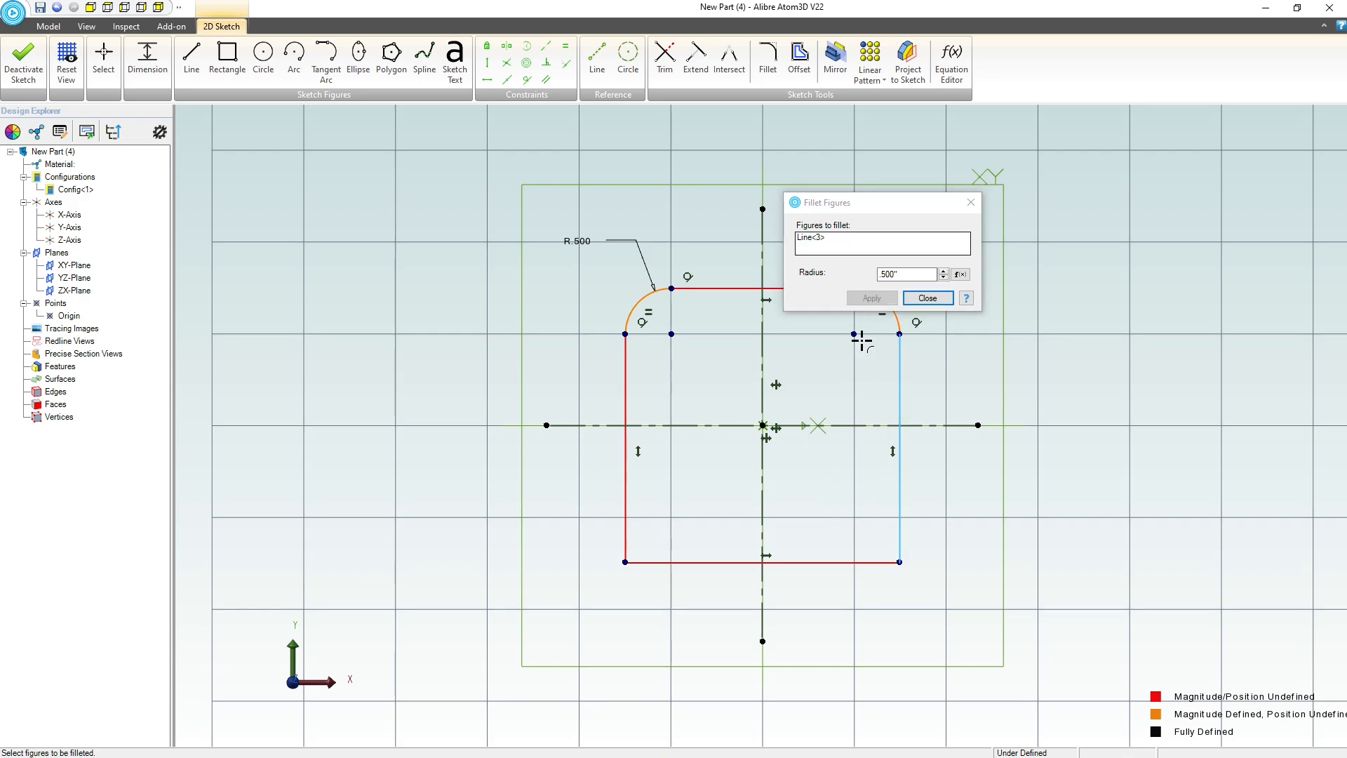
pyautogui.click(861, 562)
pyautogui.click(872, 298)
pyautogui.click(651, 561)
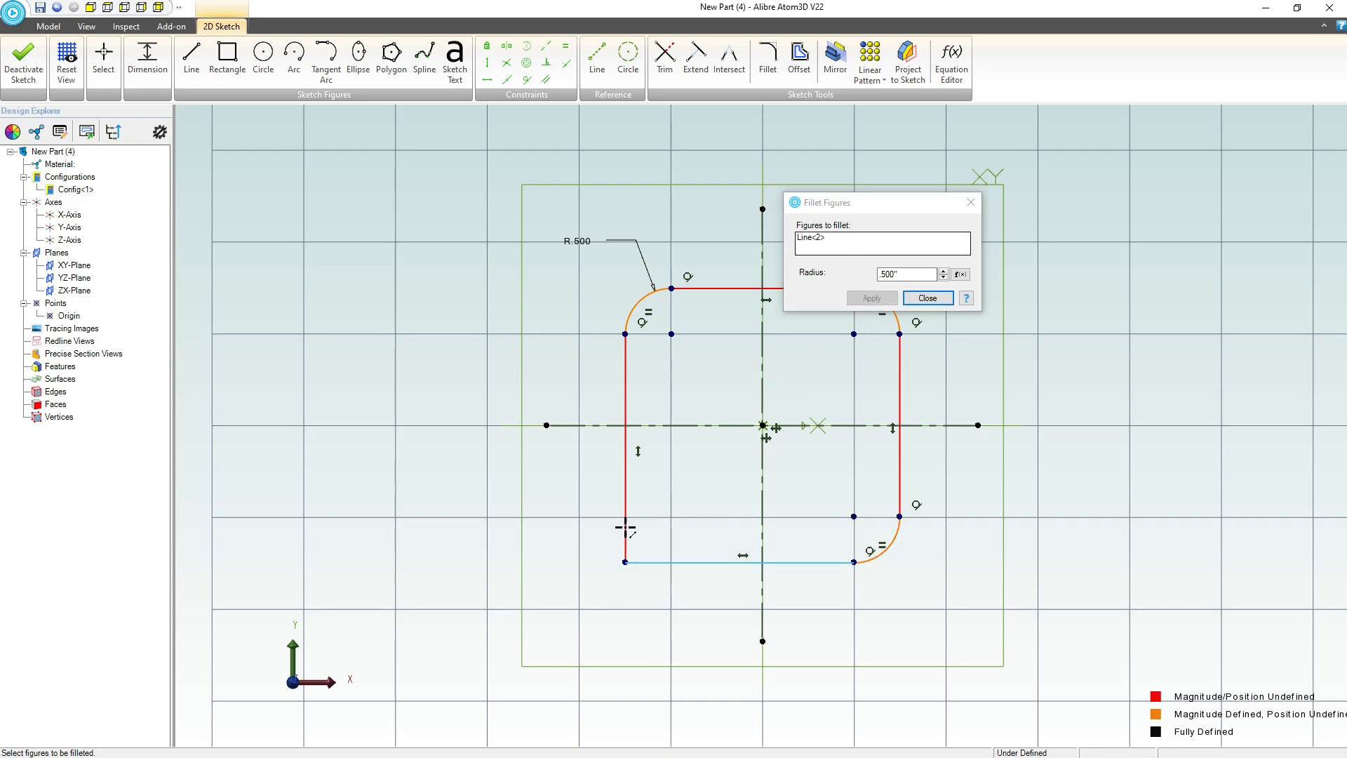
pyautogui.click(625, 523)
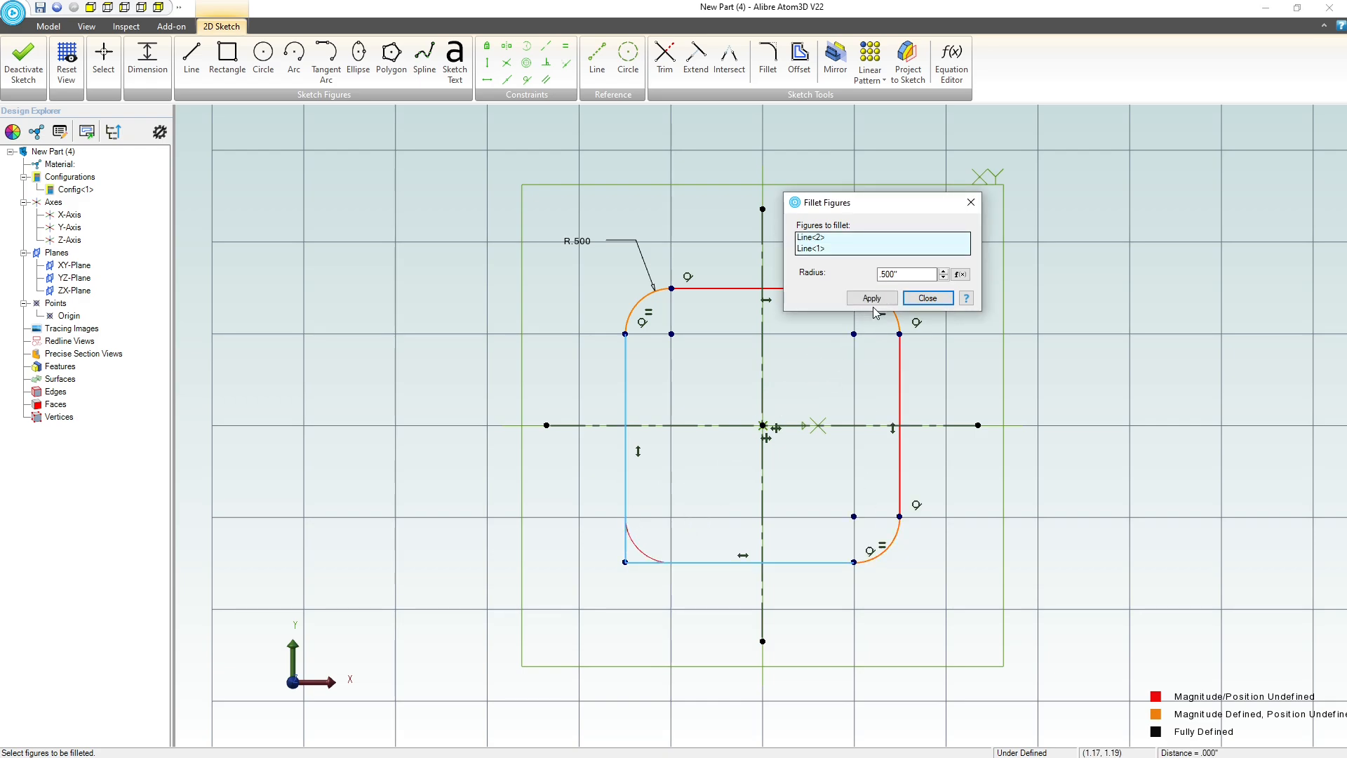
pyautogui.click(867, 299)
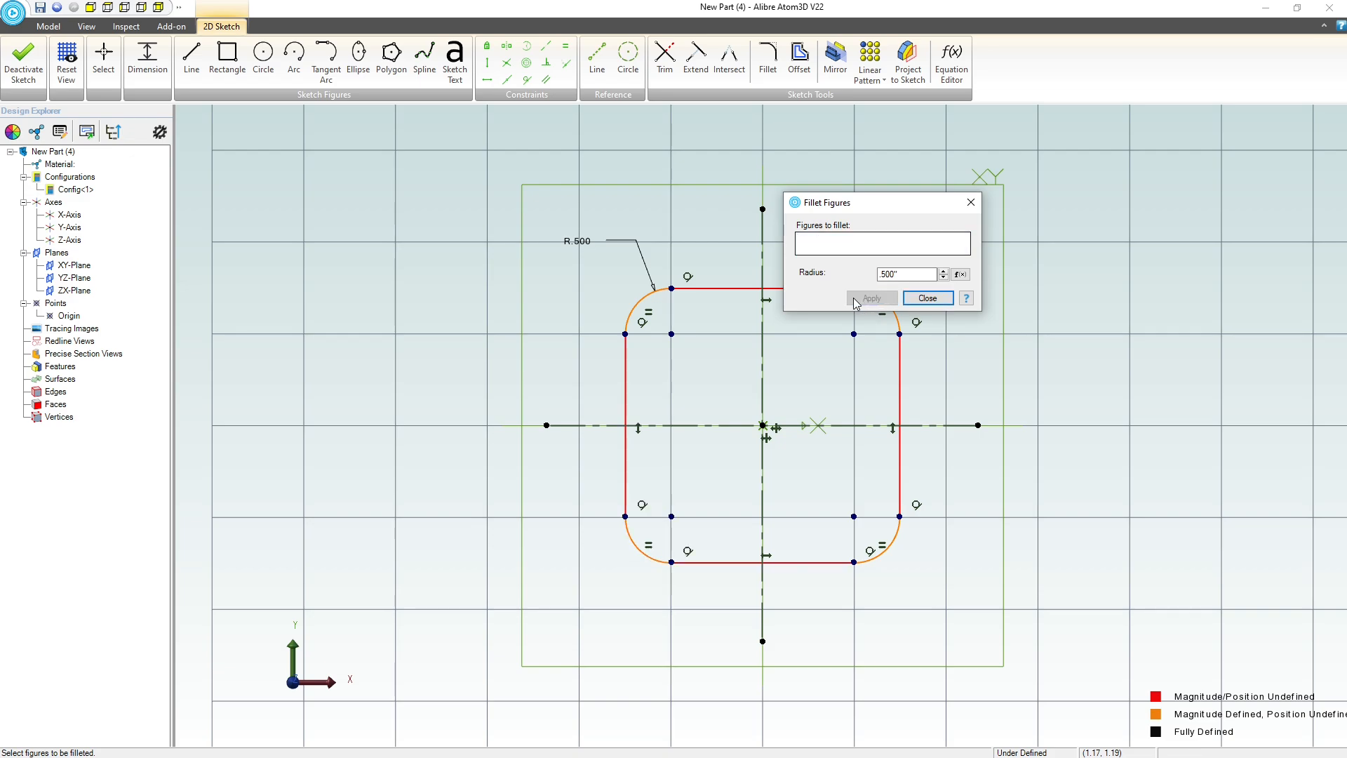
pyautogui.click(927, 299)
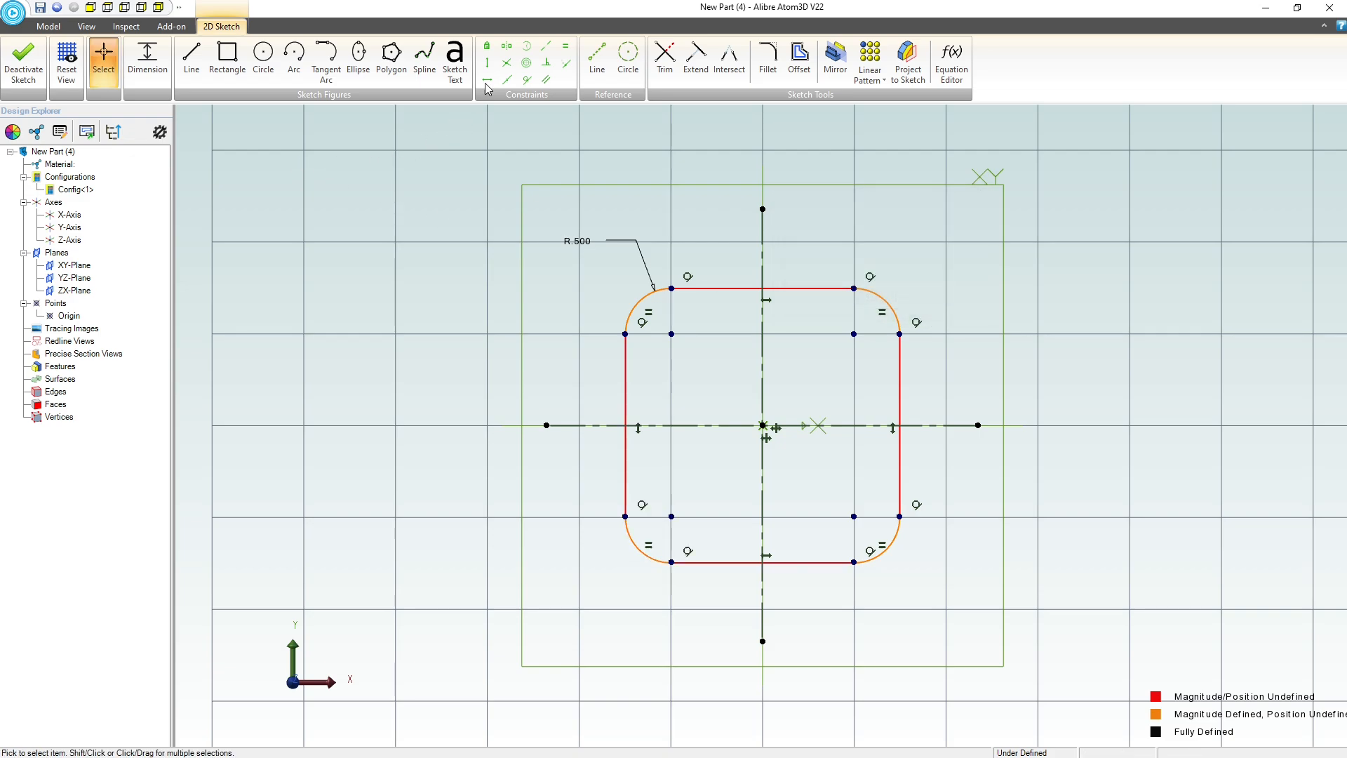
# Dimension the overall width between the profile's left and right sides as 6 inches.
pyautogui.click(625, 334)
pyautogui.click(900, 334)
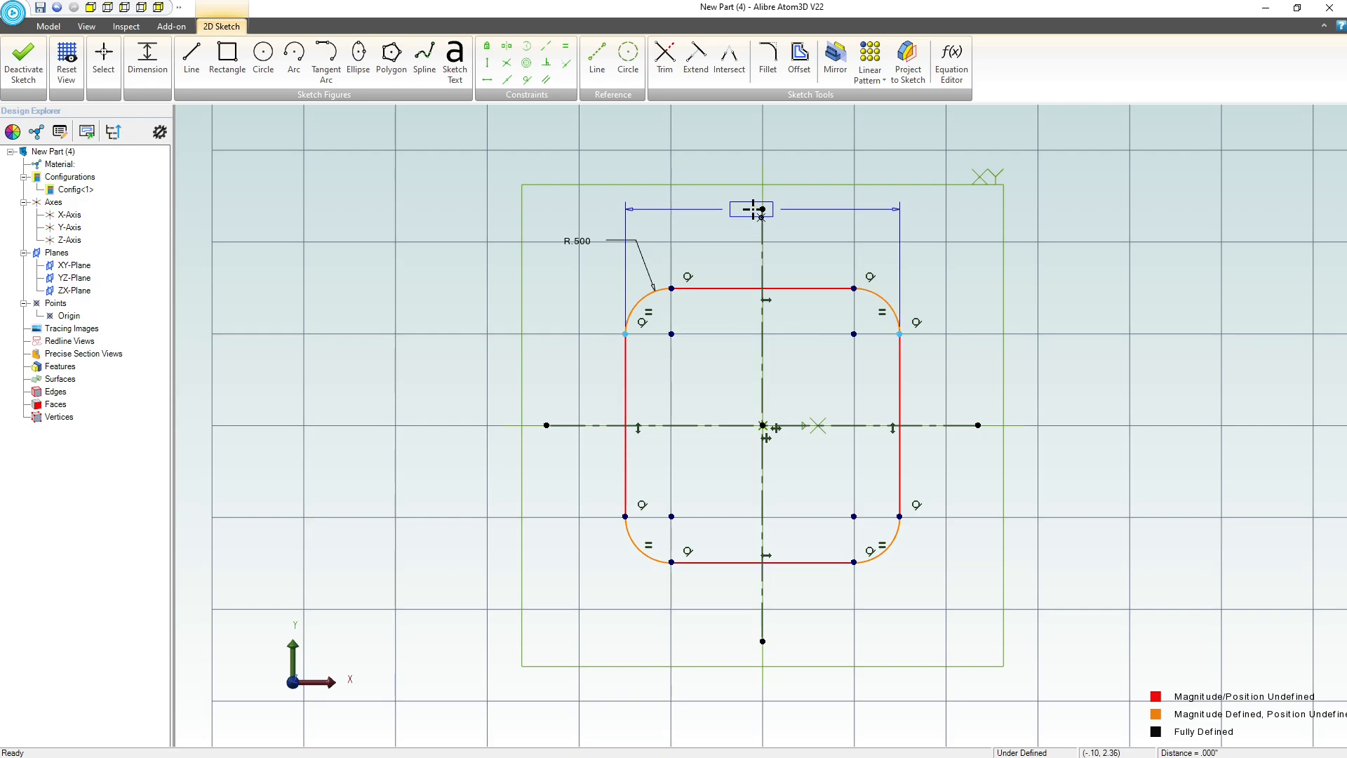
pyautogui.click(642, 143)
pyautogui.write('6')
pyautogui.press('Return')
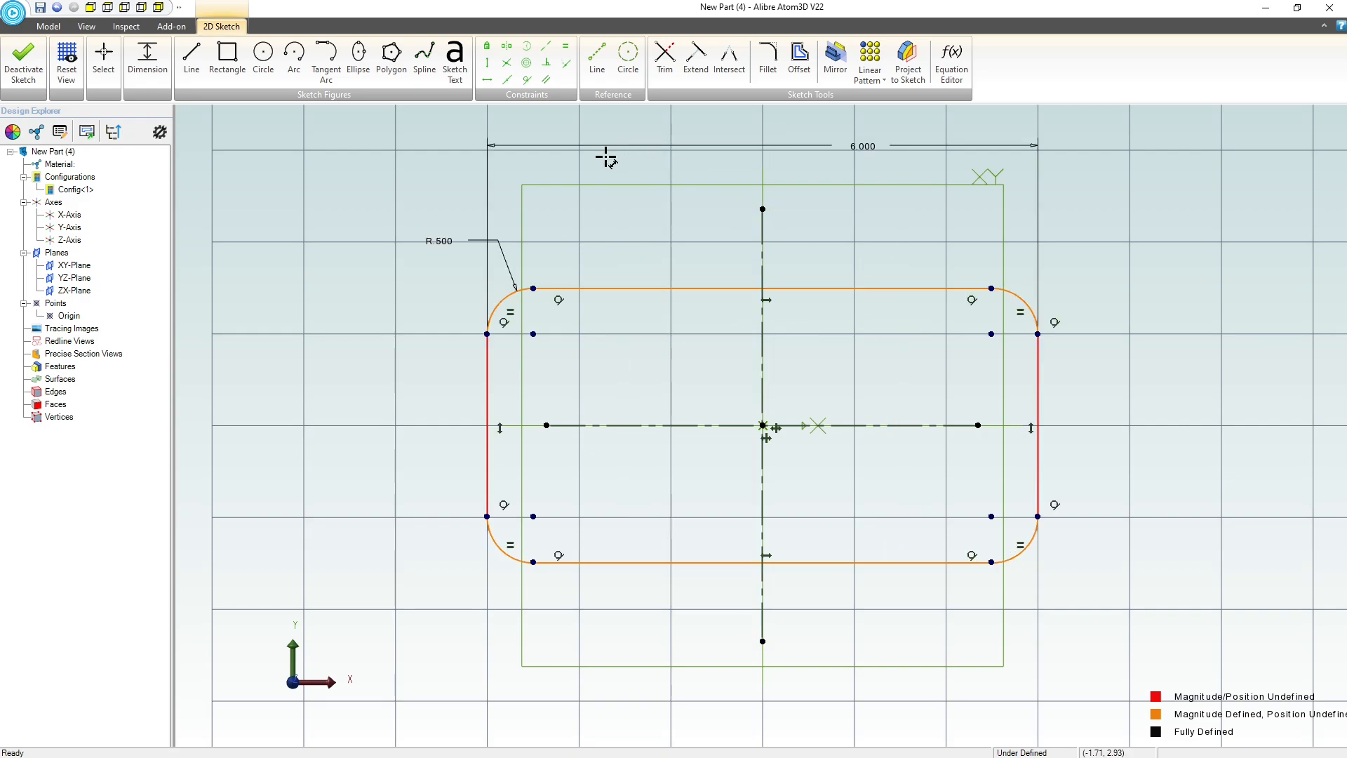
# Apply an equal constraint between the top and left straight edges of the rounded profile.
pyautogui.click(565, 45)
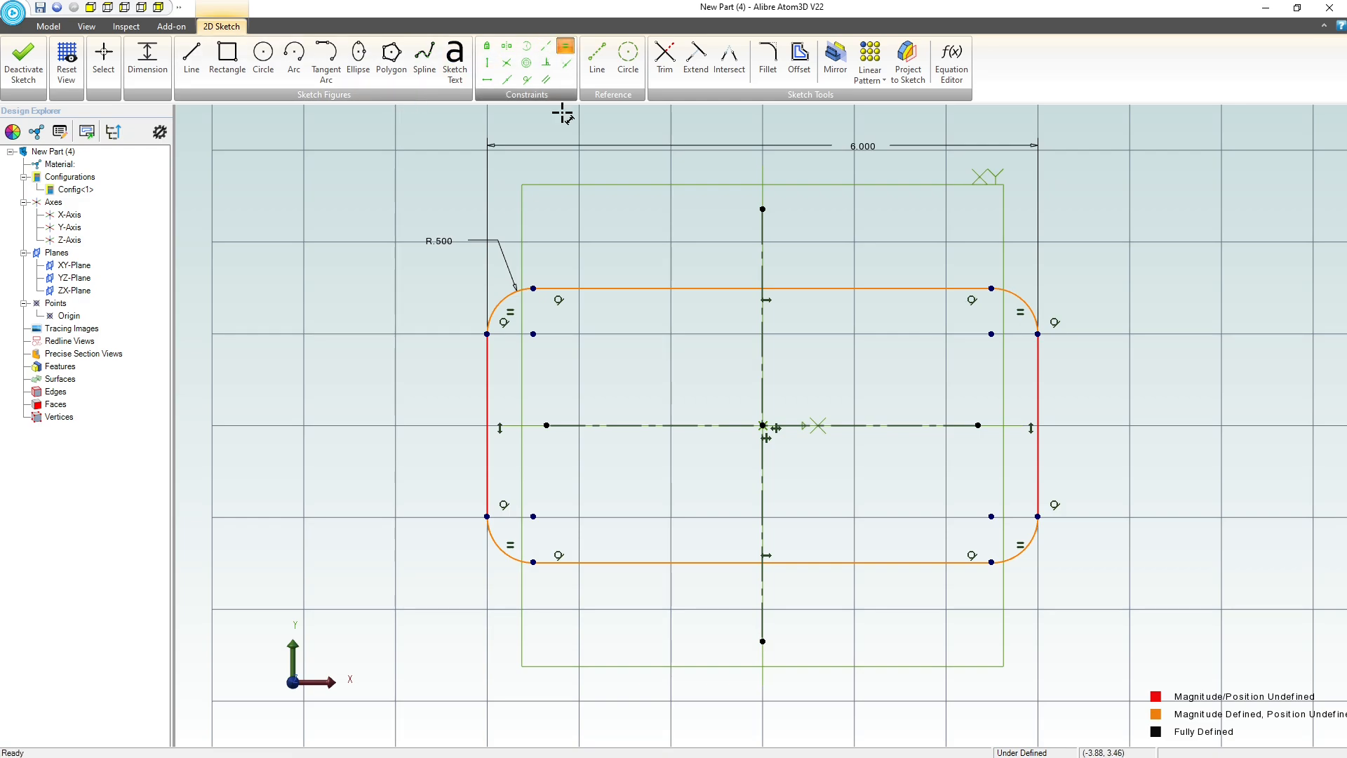
pyautogui.click(586, 288)
pyautogui.click(486, 379)
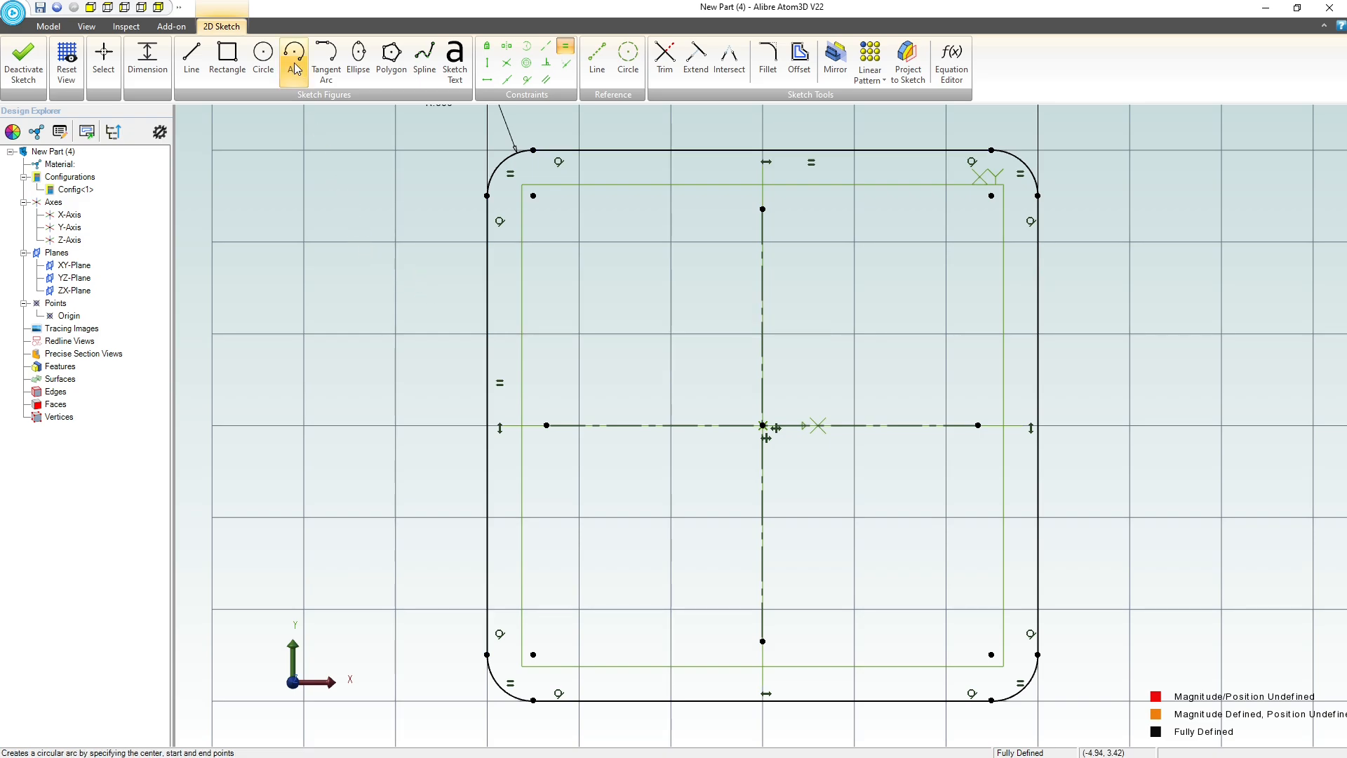
# Sketch four freehand circles inside the rounded square, one in each quadrant around the origin.
pyautogui.click(263, 56)
pyautogui.click(647, 287)
pyautogui.click(691, 324)
pyautogui.click(881, 294)
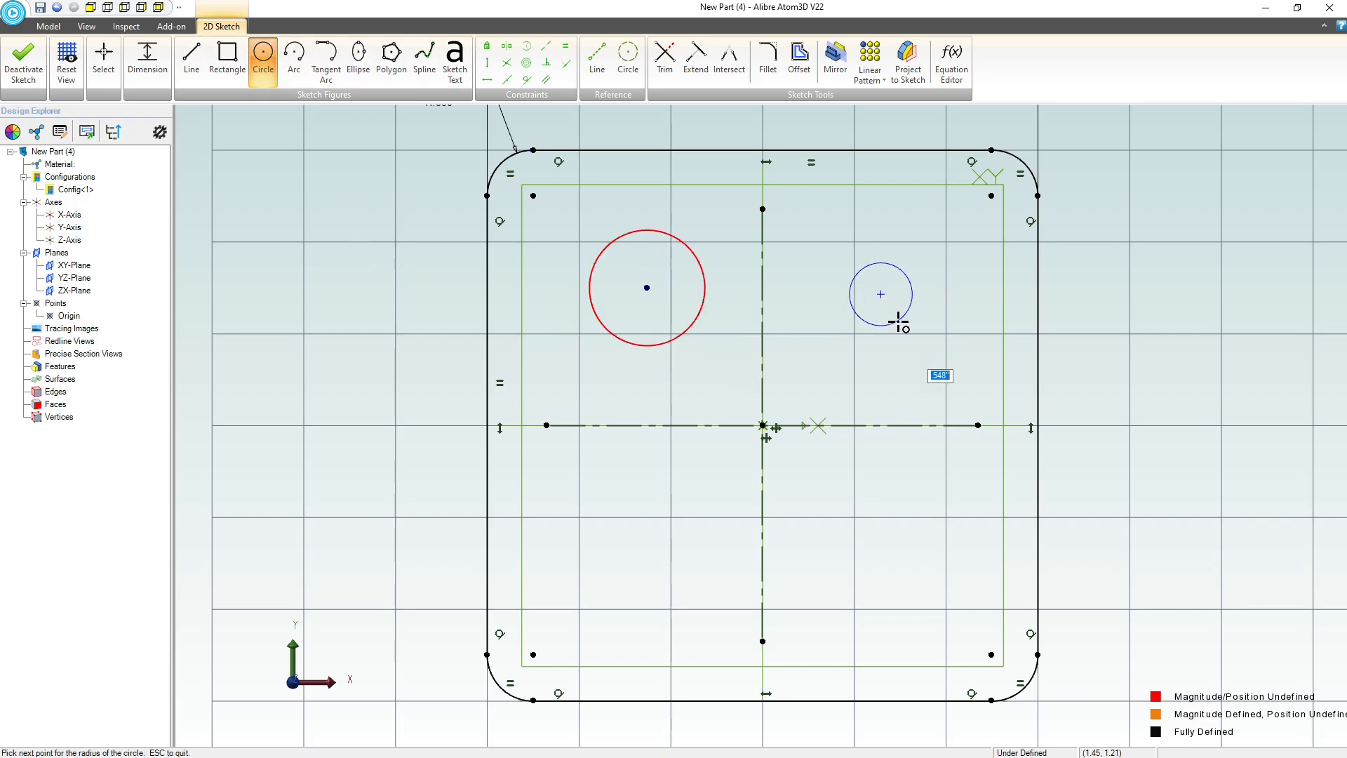
pyautogui.click(899, 324)
pyautogui.click(895, 575)
pyautogui.click(905, 599)
pyautogui.click(623, 581)
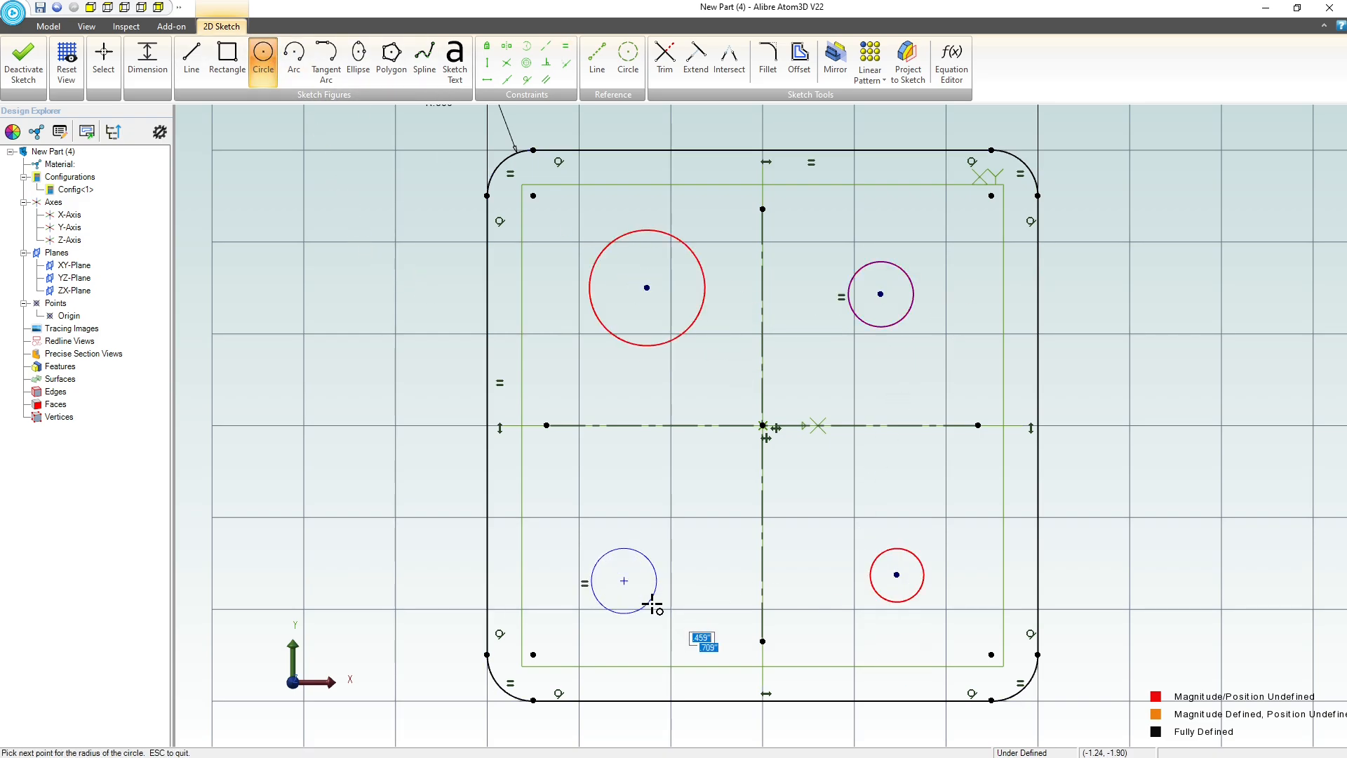
pyautogui.click(653, 605)
pyautogui.press('Escape')
# Vertically align the centres of the two left circles, and likewise those of the two right circles, using vertical constraints.
pyautogui.click(487, 62)
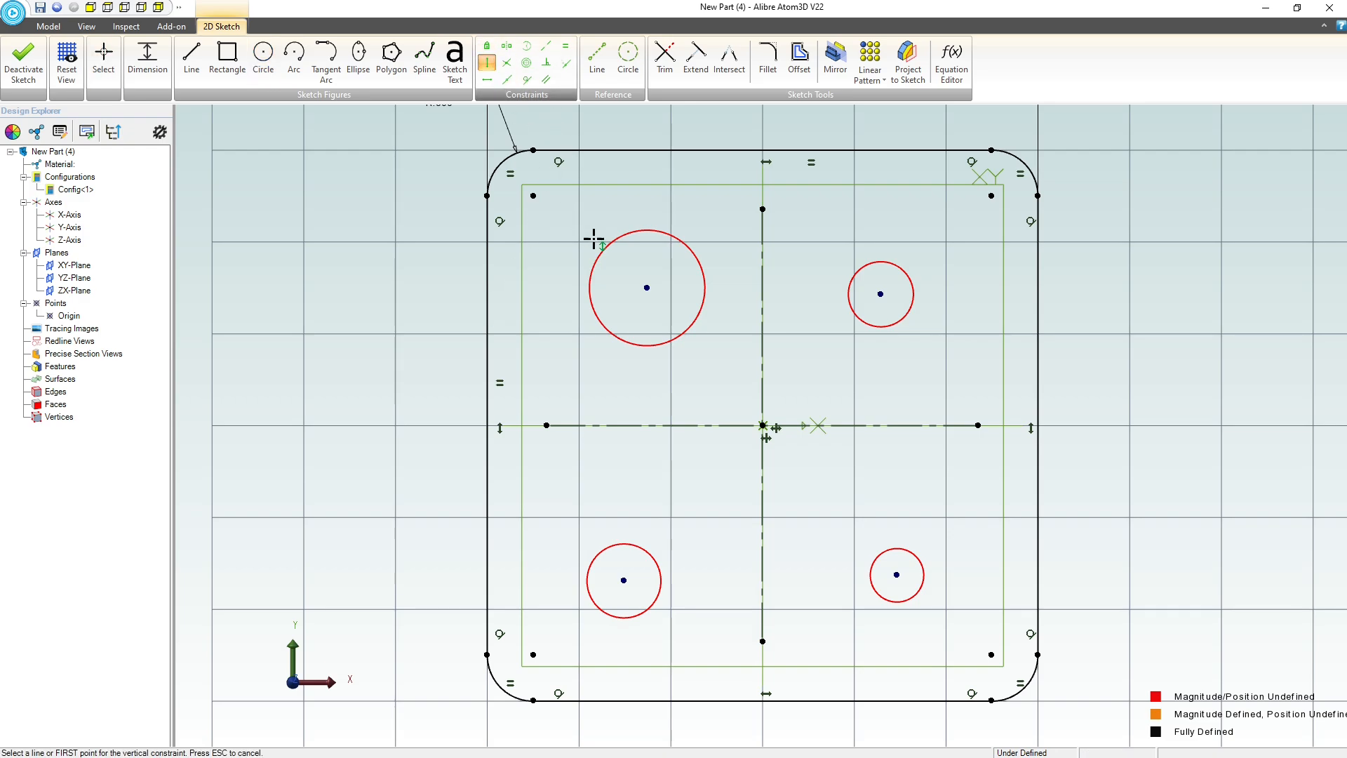
pyautogui.click(647, 287)
pyautogui.click(624, 581)
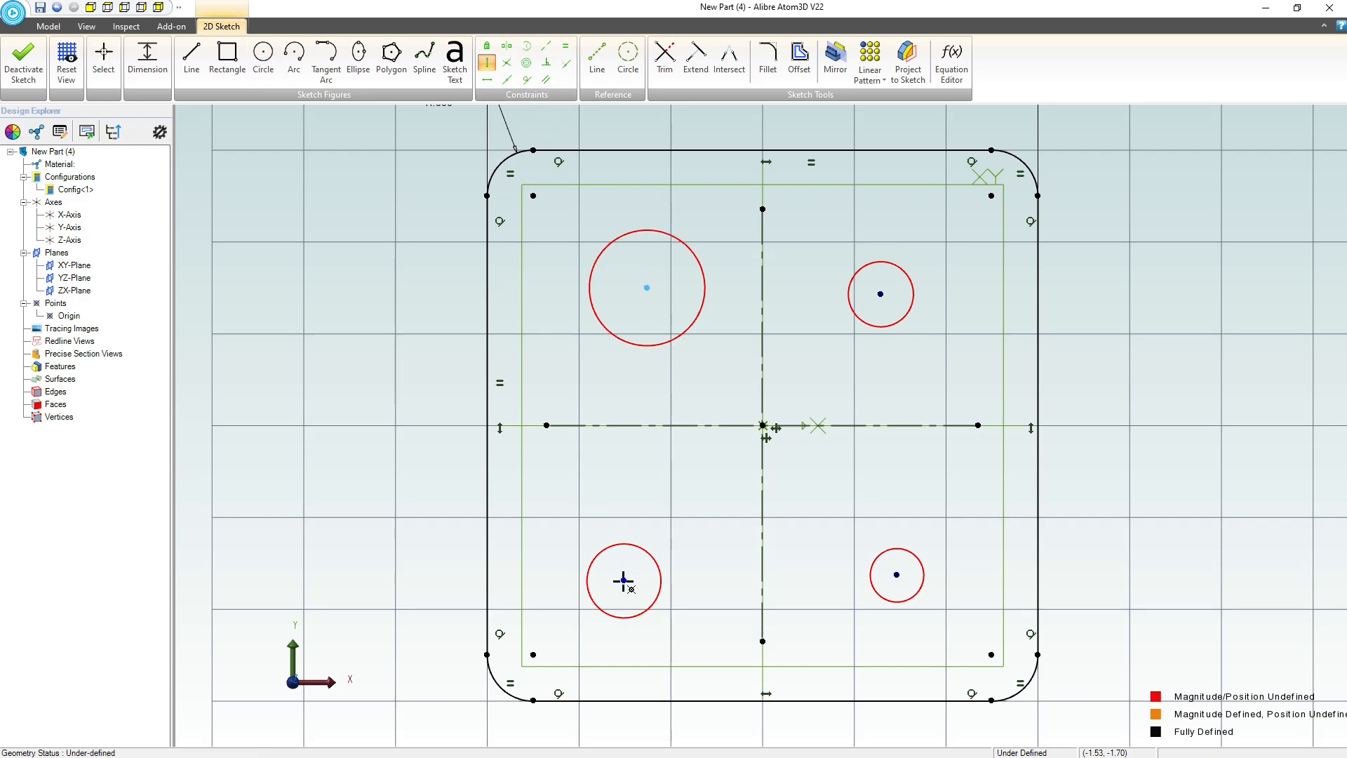
pyautogui.click(880, 294)
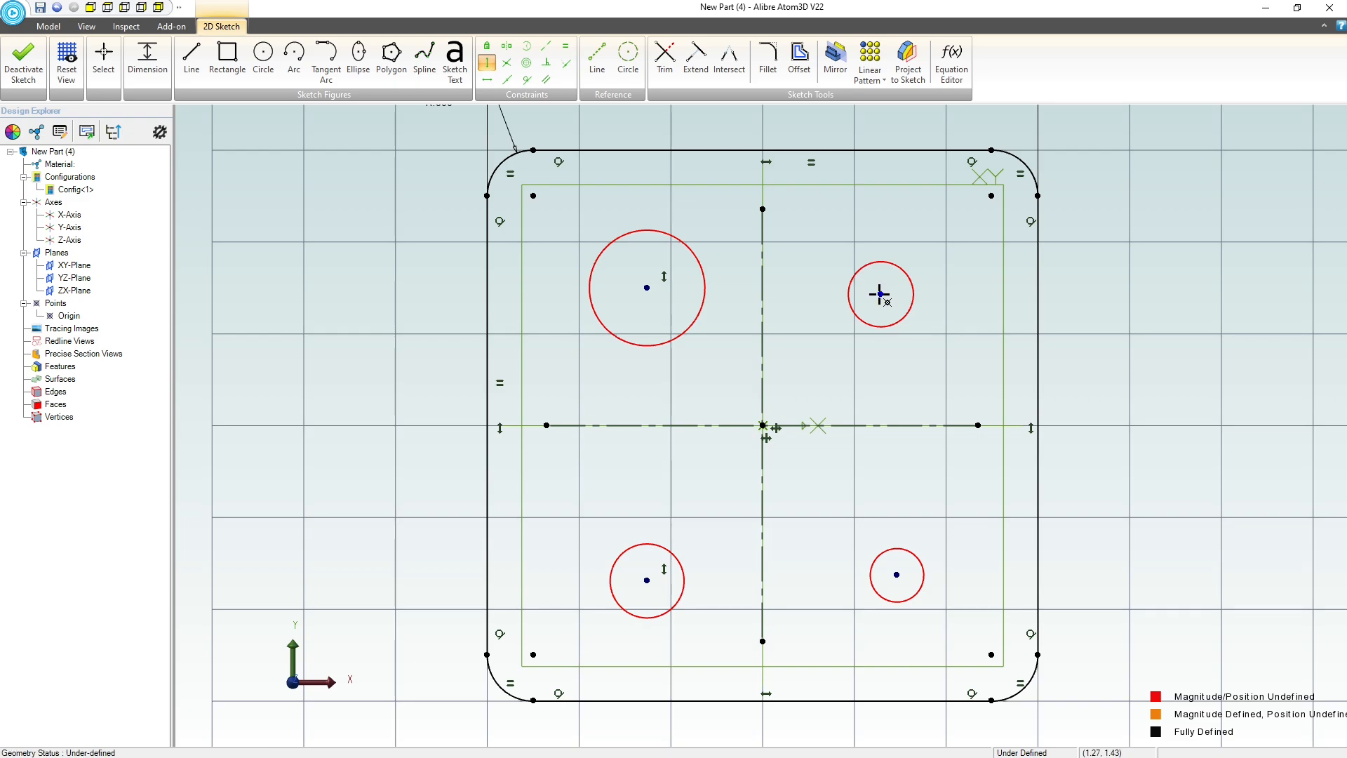
pyautogui.click(896, 575)
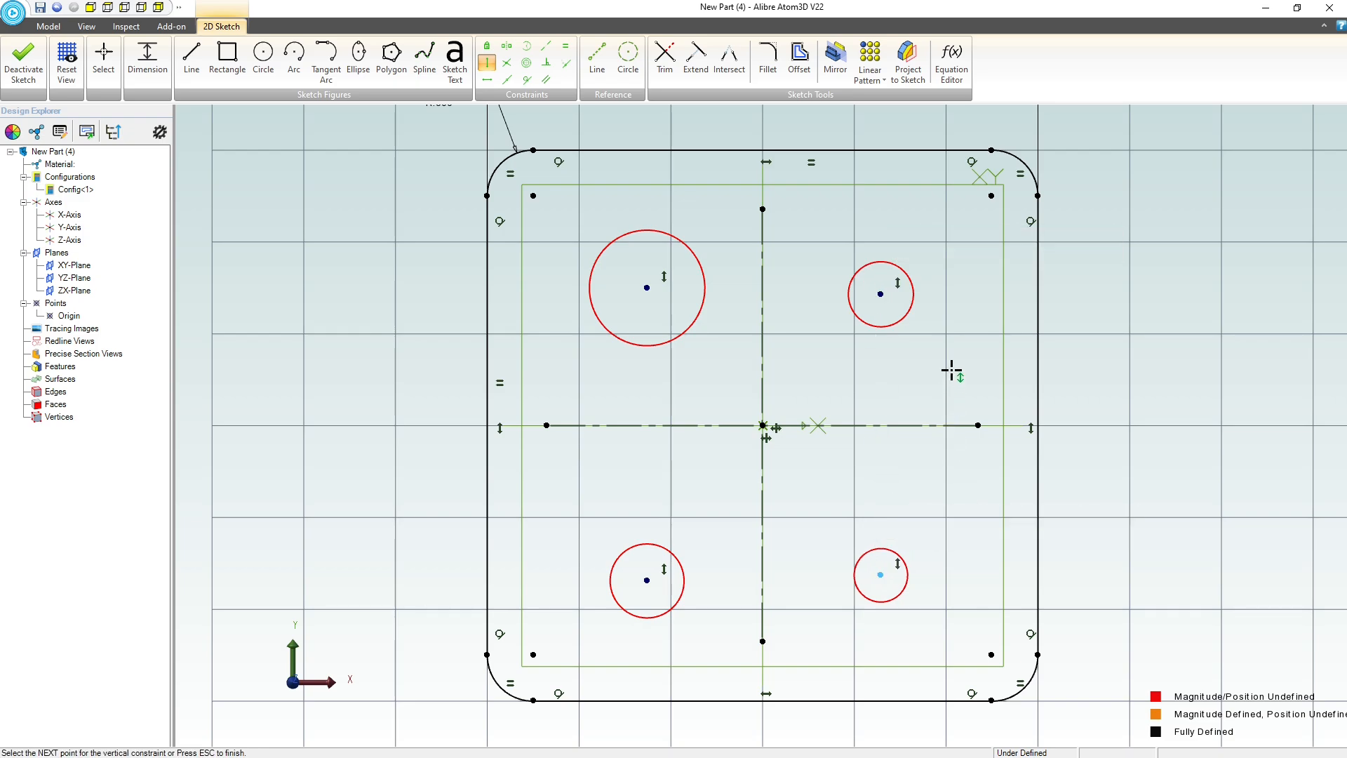
# Horizontally align the centres of the two upper circles, and likewise those of the two lower circles, using horizontal constraints.
pyautogui.click(487, 80)
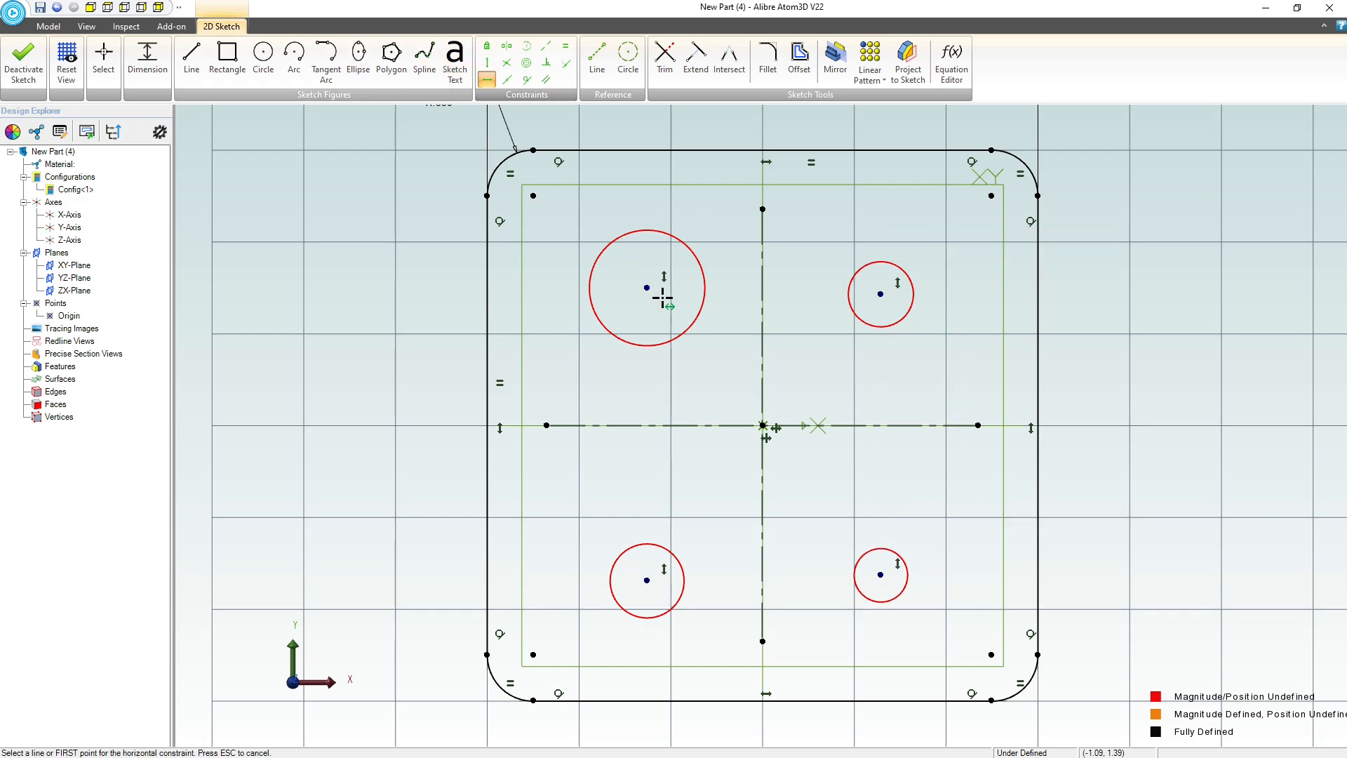
pyautogui.click(646, 288)
pyautogui.click(880, 294)
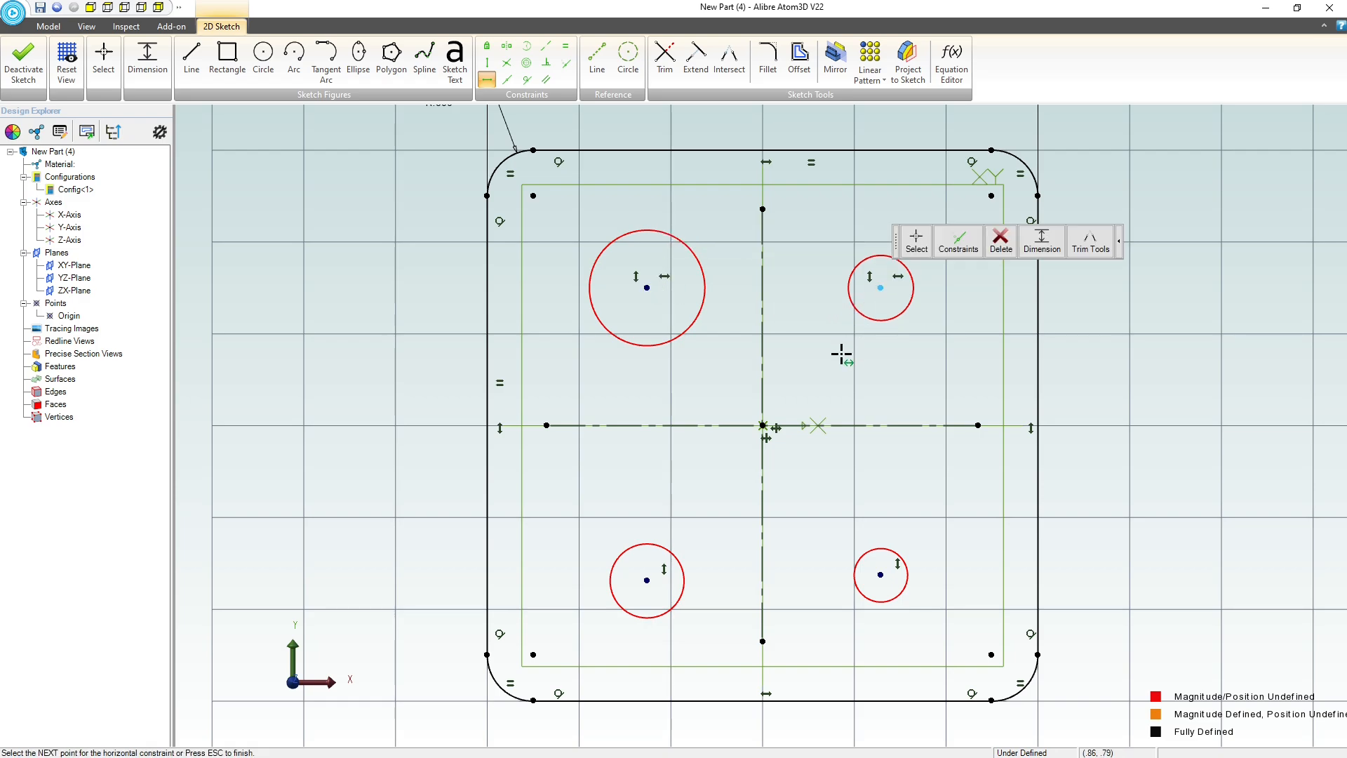
pyautogui.click(645, 579)
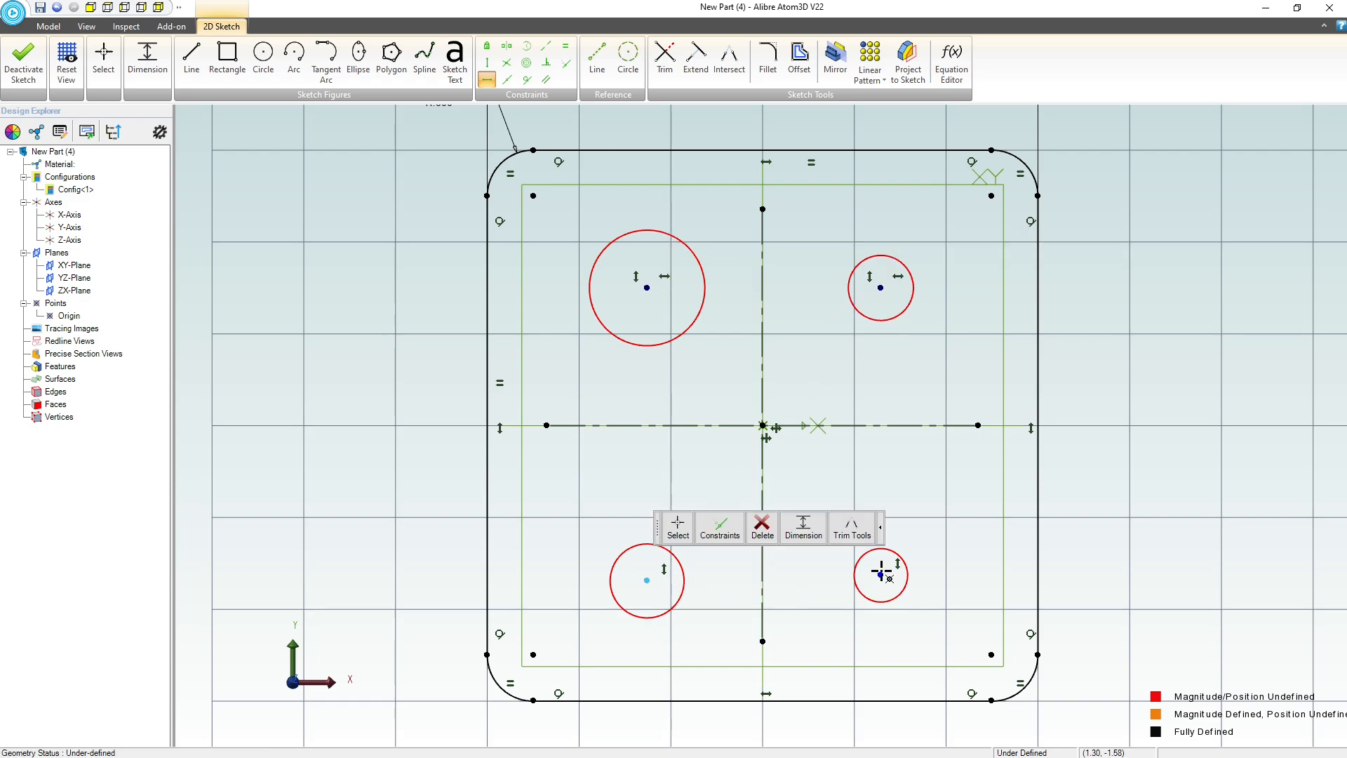
pyautogui.click(881, 575)
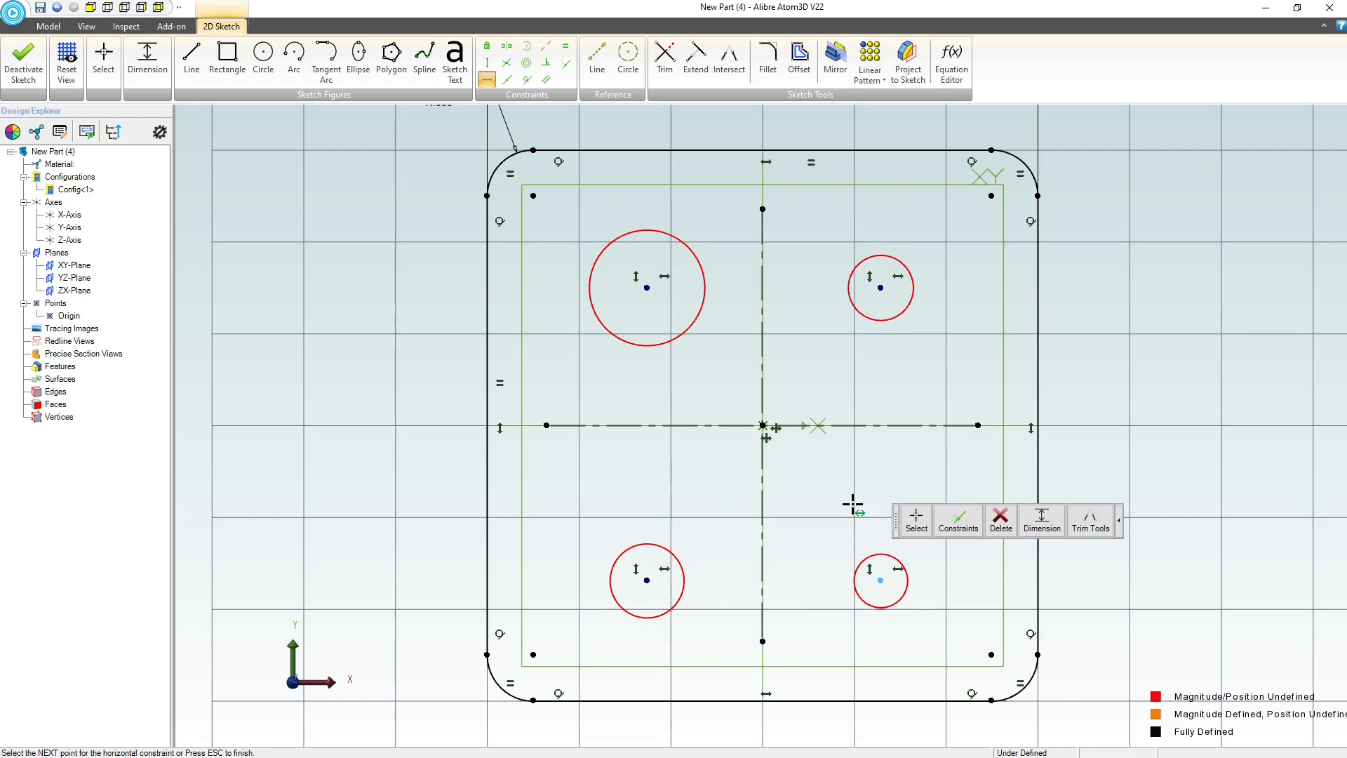
# Make all four circles the same size as the upper-left circle using equal constraints.
pyautogui.click(565, 46)
pyautogui.click(663, 234)
pyautogui.click(857, 265)
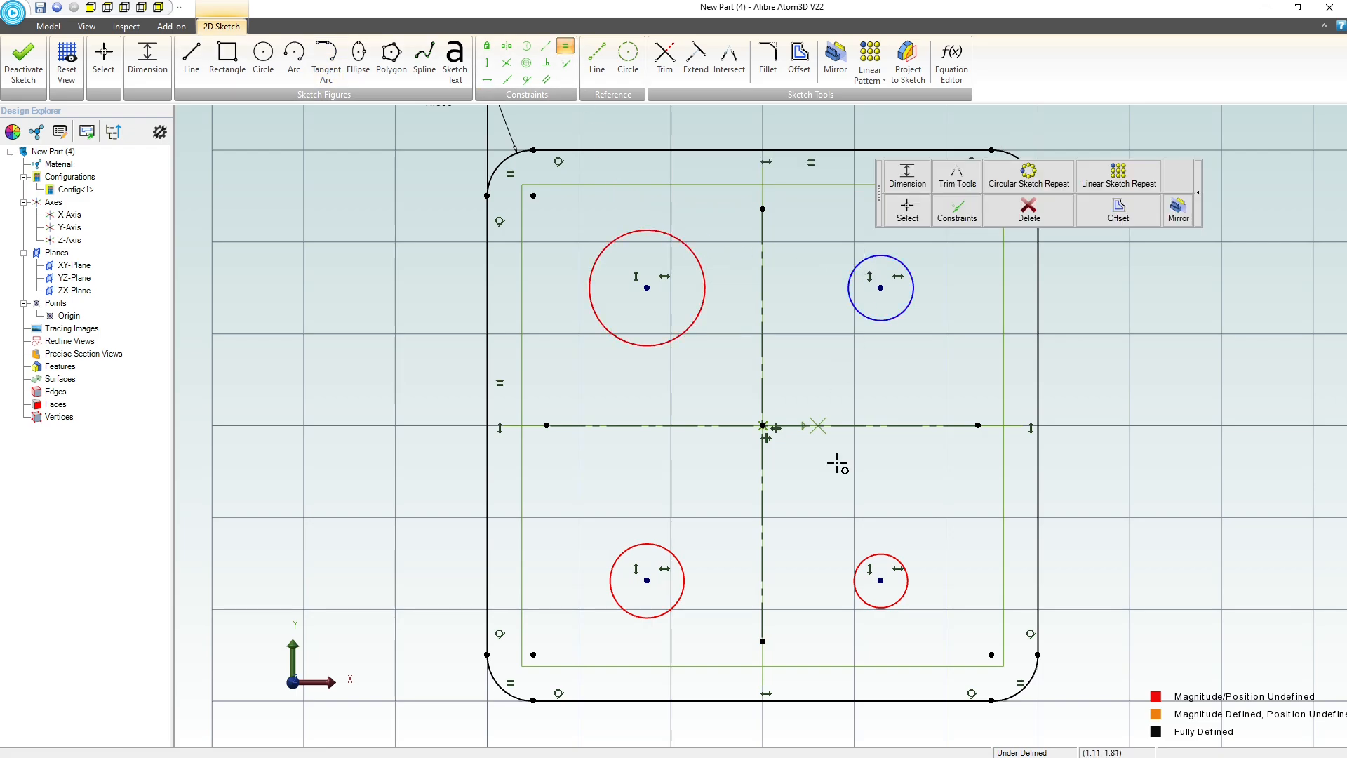
pyautogui.click(880, 555)
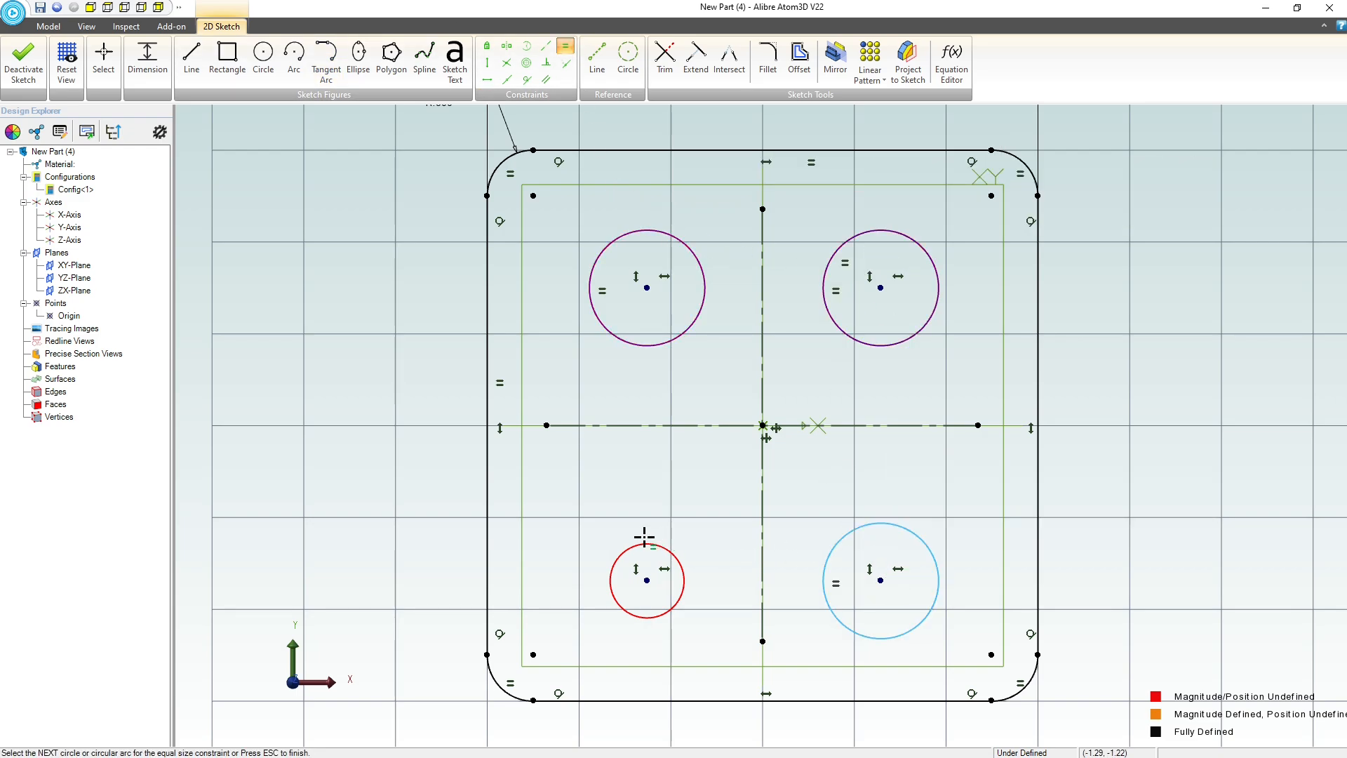
pyautogui.click(647, 545)
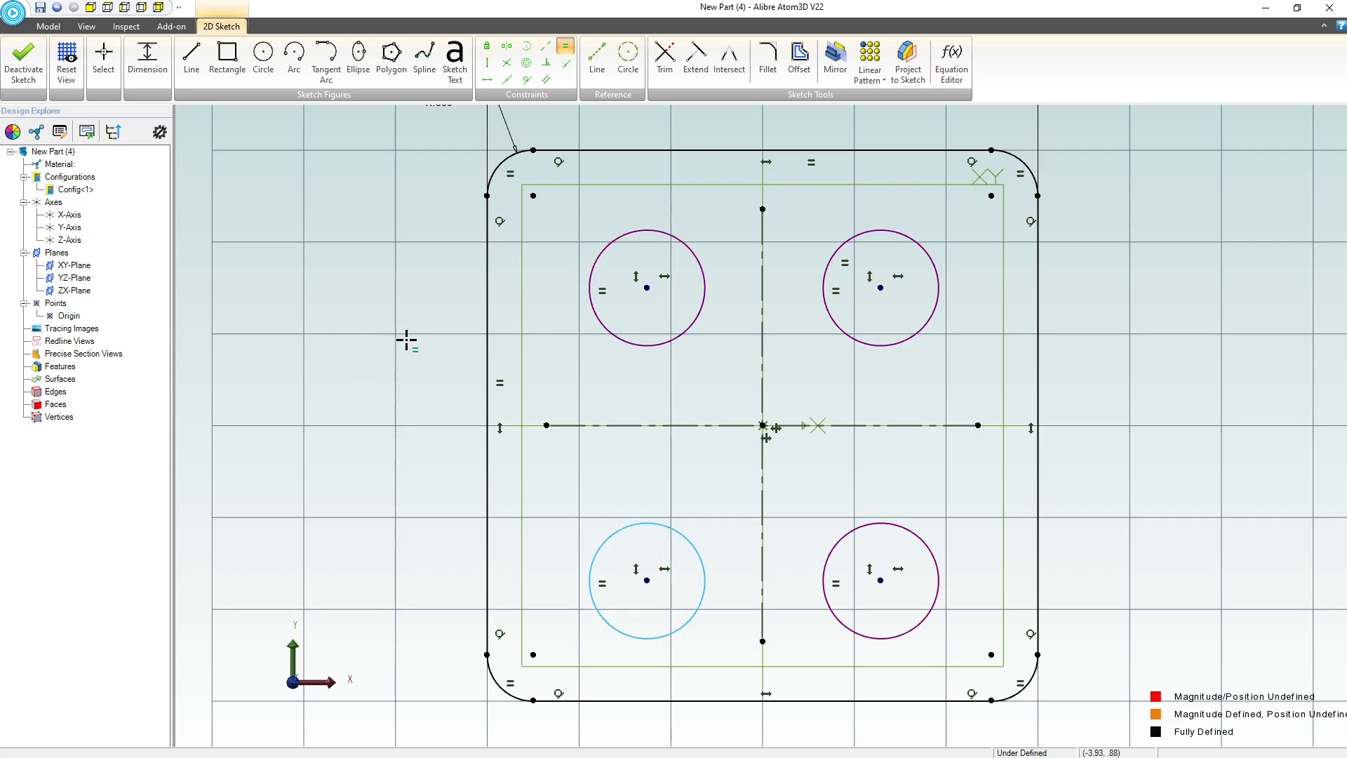
pyautogui.press('Escape')
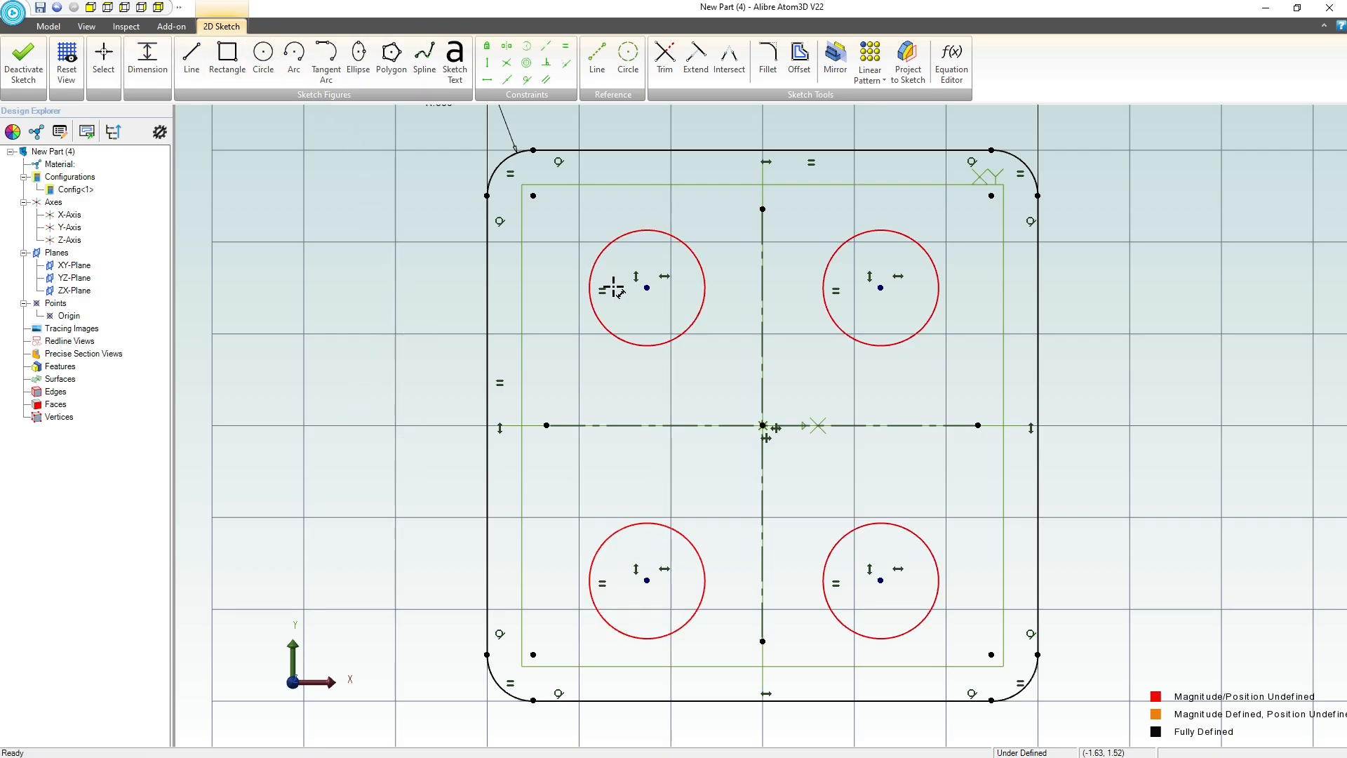
# Dimension the vertical distance between the two left circle centres as 3.5 inches.
pyautogui.click(647, 579)
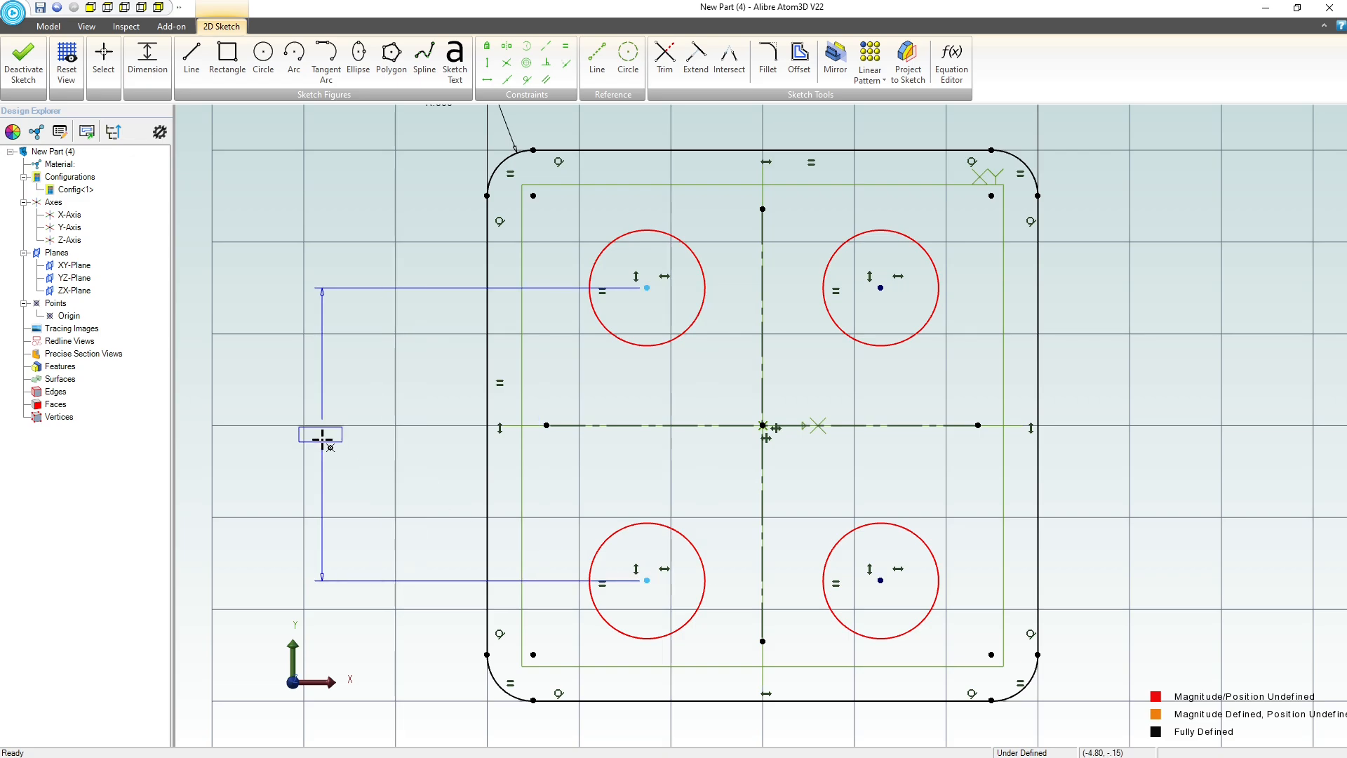
pyautogui.click(319, 436)
pyautogui.write('3.5')
pyautogui.press('Return')
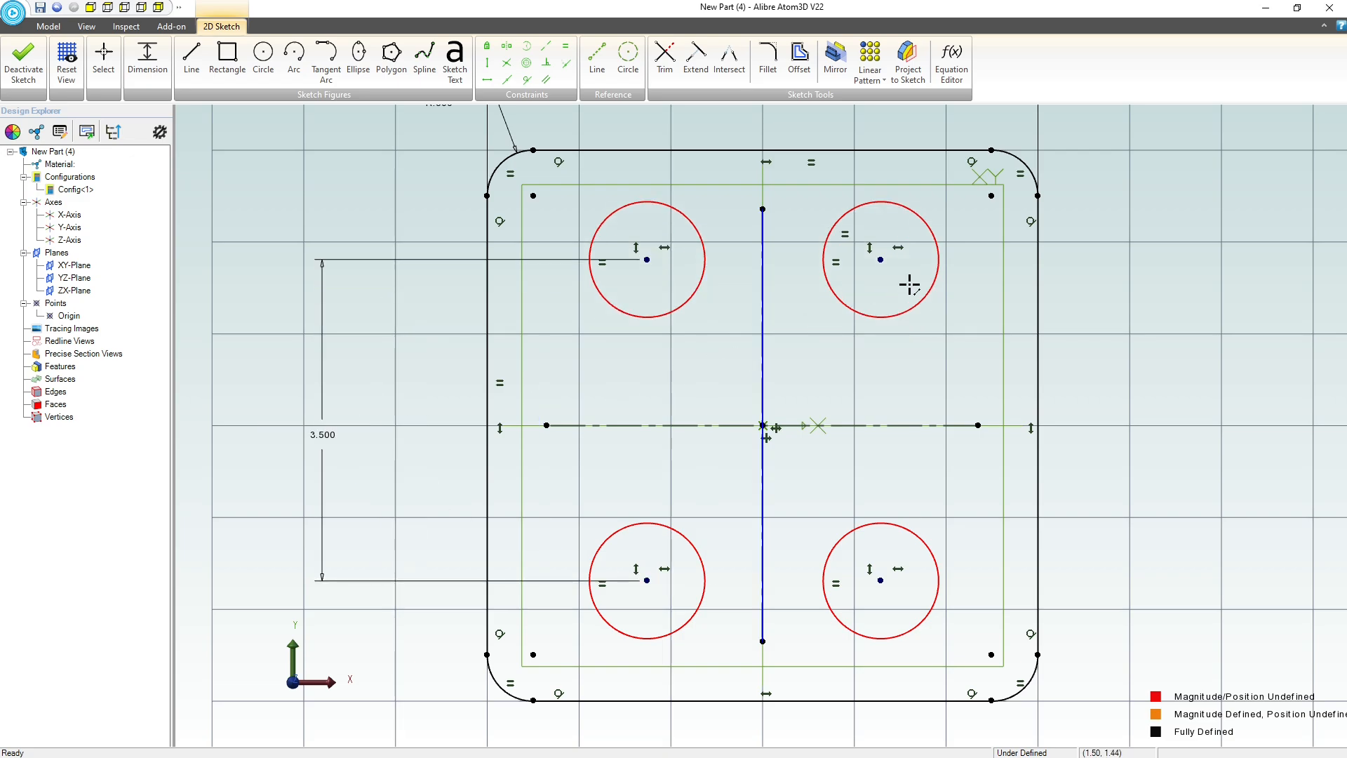
# Dimension the horizontal distance between the two upper circle centres as 3.5 inches.
pyautogui.click(647, 260)
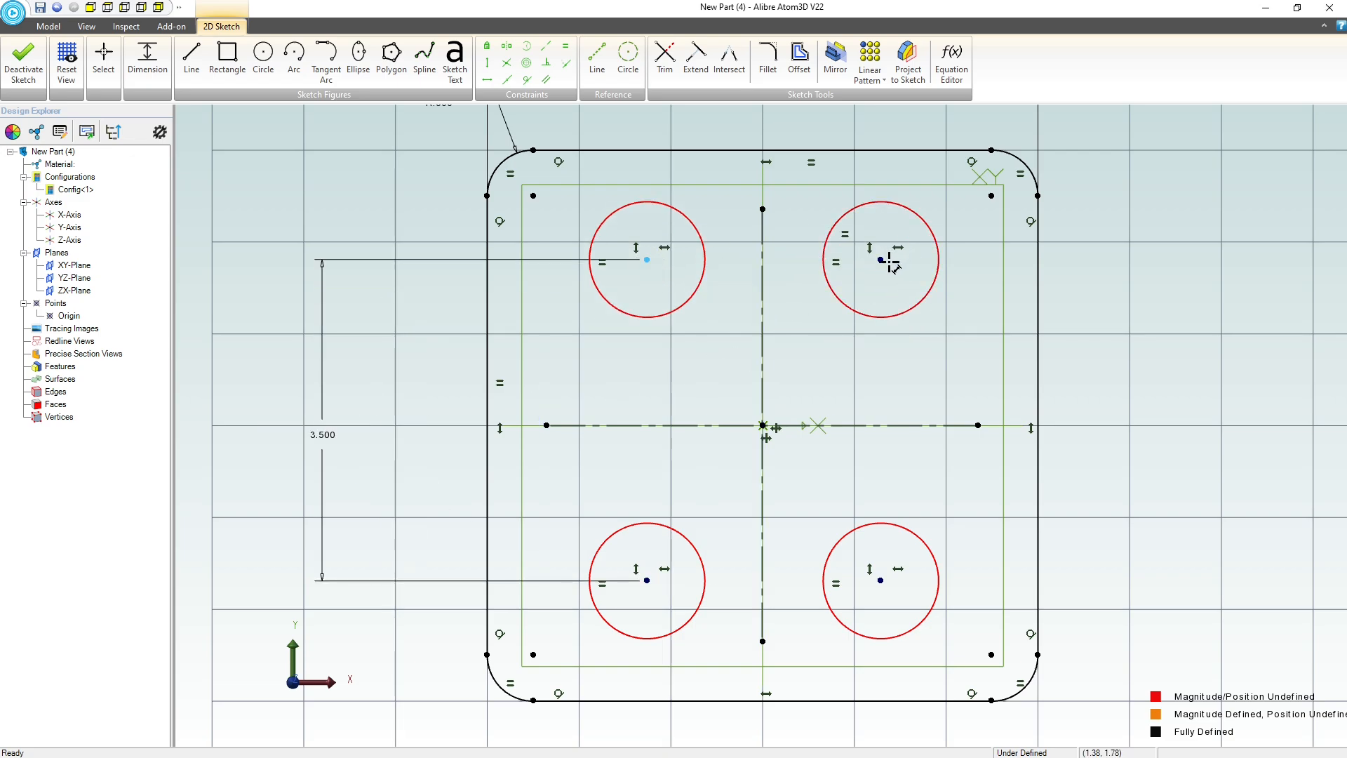
pyautogui.click(881, 259)
pyautogui.click(672, 130)
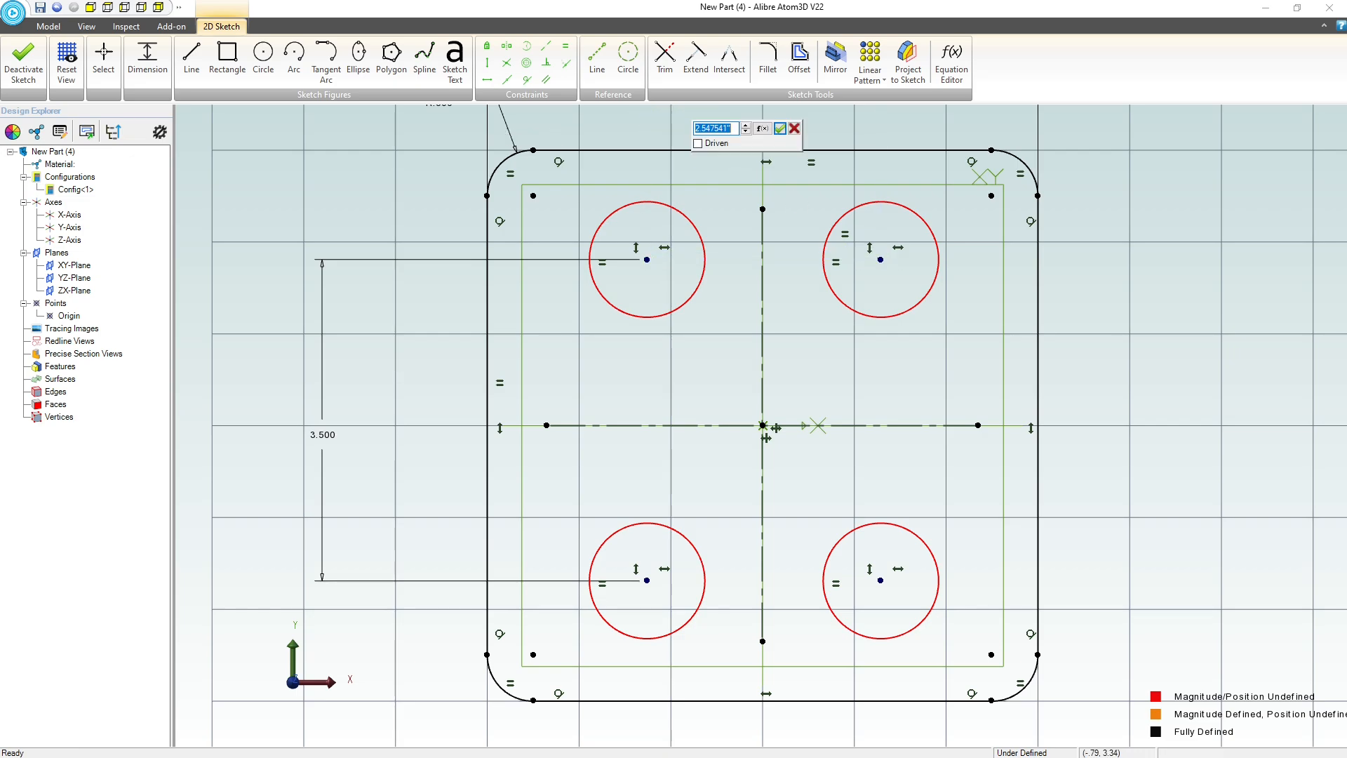
pyautogui.press('Escape')
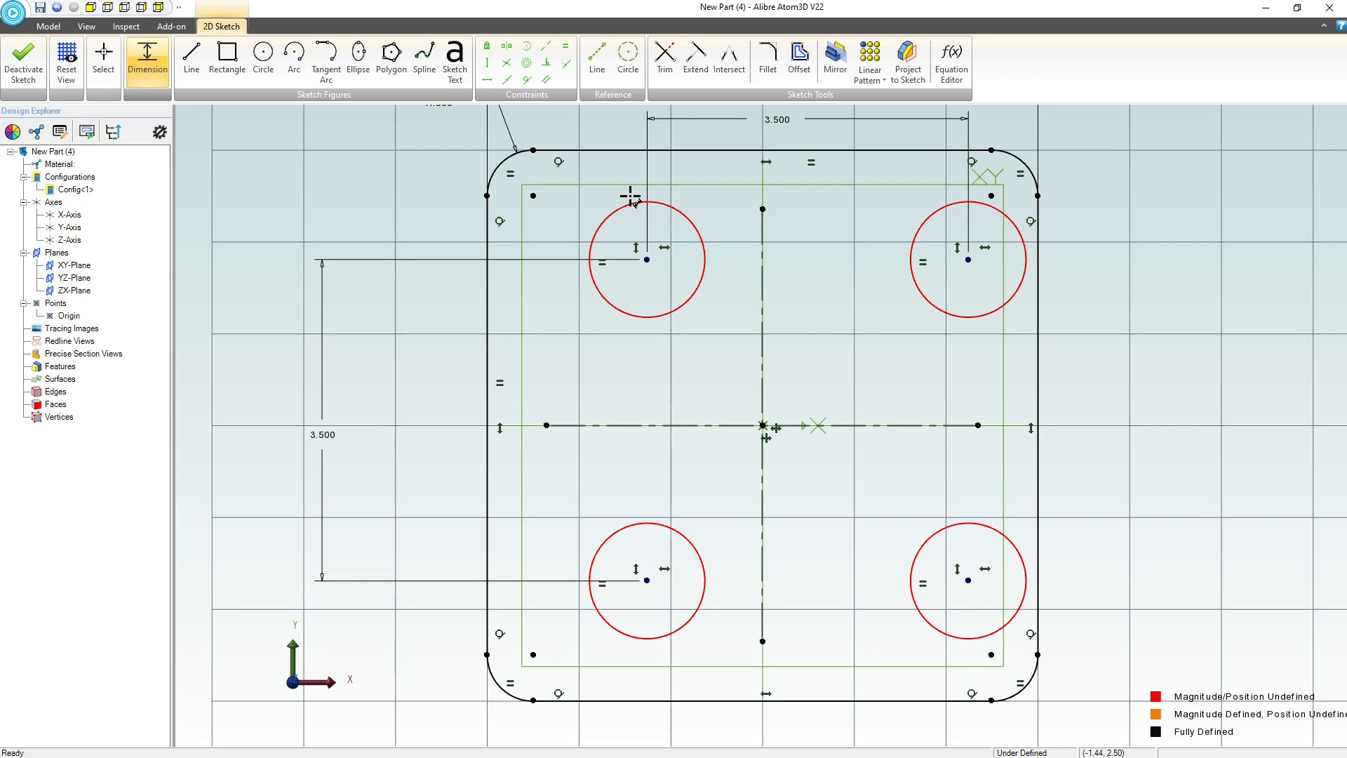
# Dimension the upper-left circle's diameter as 0.75 inch, and change that diameter to 1.5 inches.
pyautogui.click(672, 209)
pyautogui.click(705, 173)
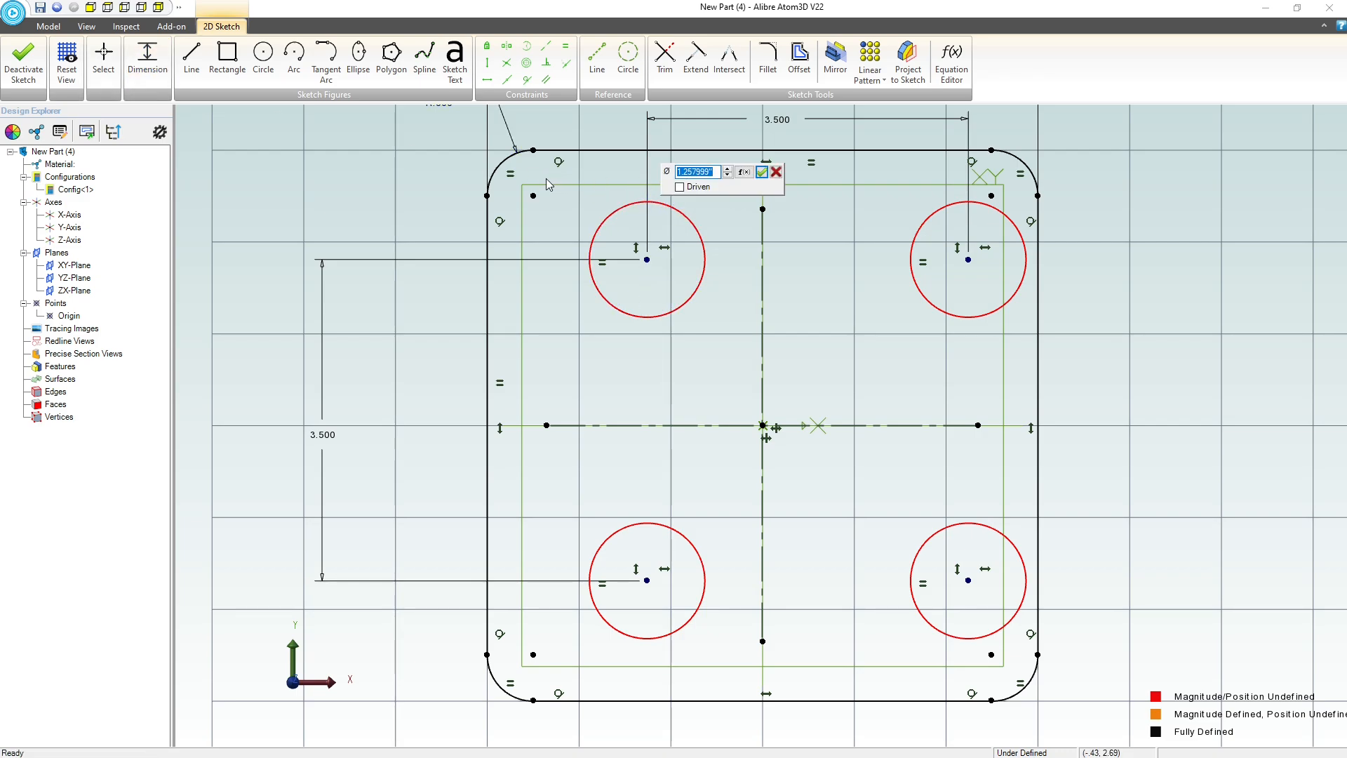
pyautogui.write('.75')
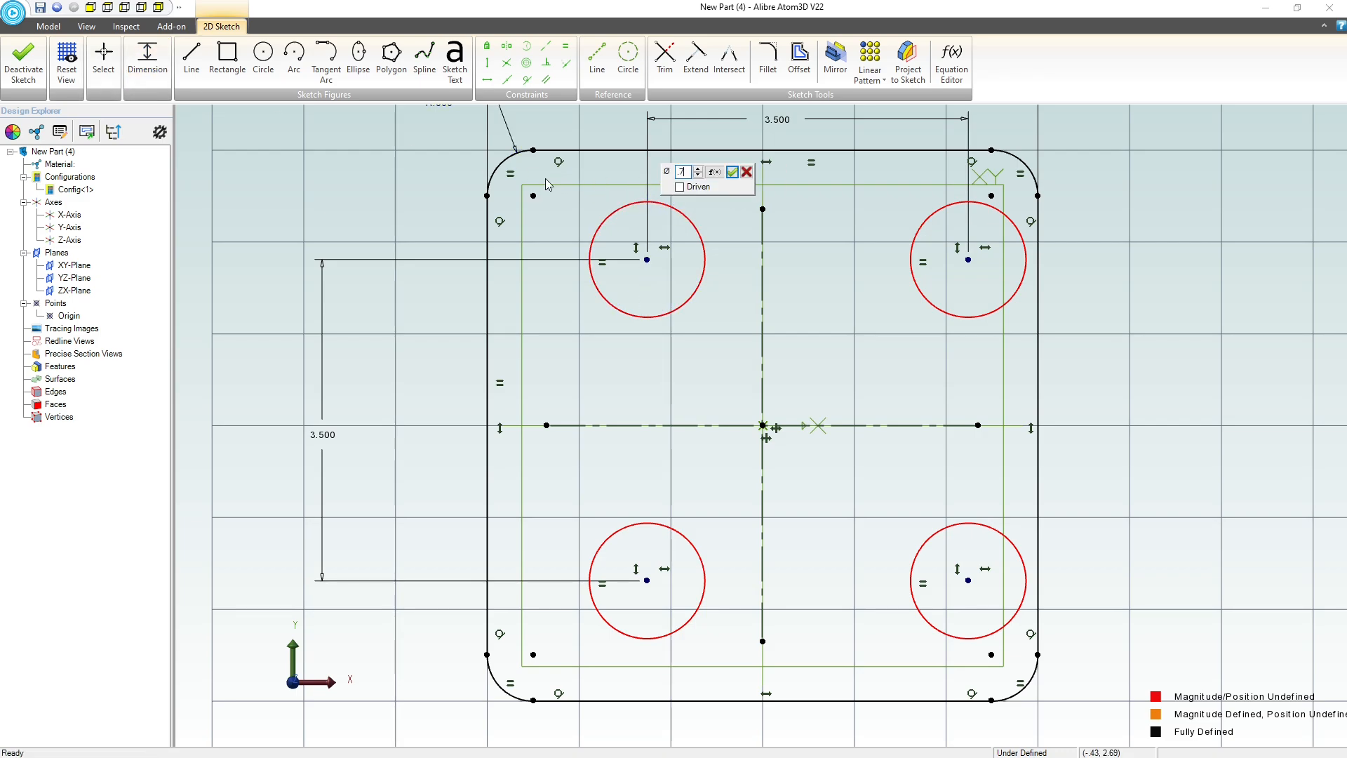
pyautogui.press('Return')
pyautogui.doubleClick(725, 180)
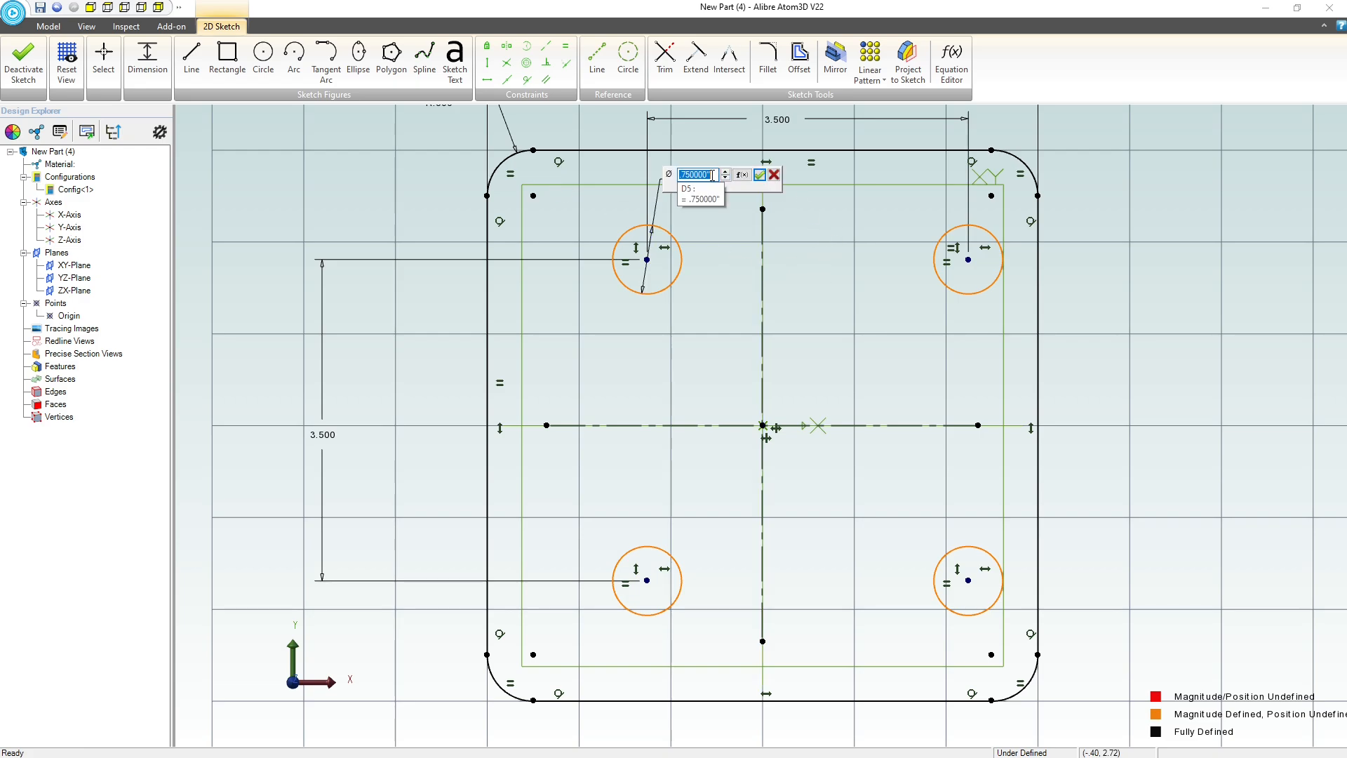
pyautogui.write('1.5')
pyautogui.press('Return')
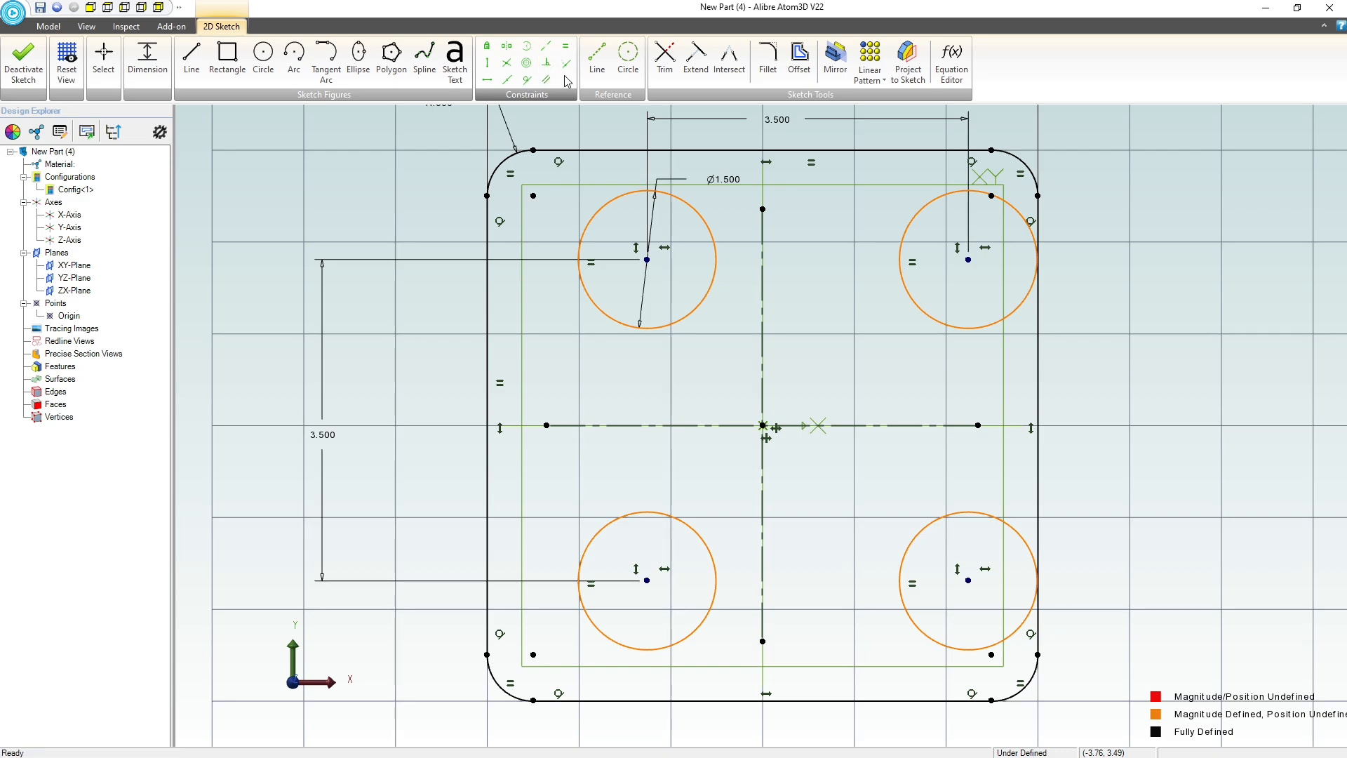
# Make the upper circle centres symmetric about the vertical reference line and the left circle centres symmetric about the horizontal one.
pyautogui.click(505, 45)
pyautogui.click(763, 288)
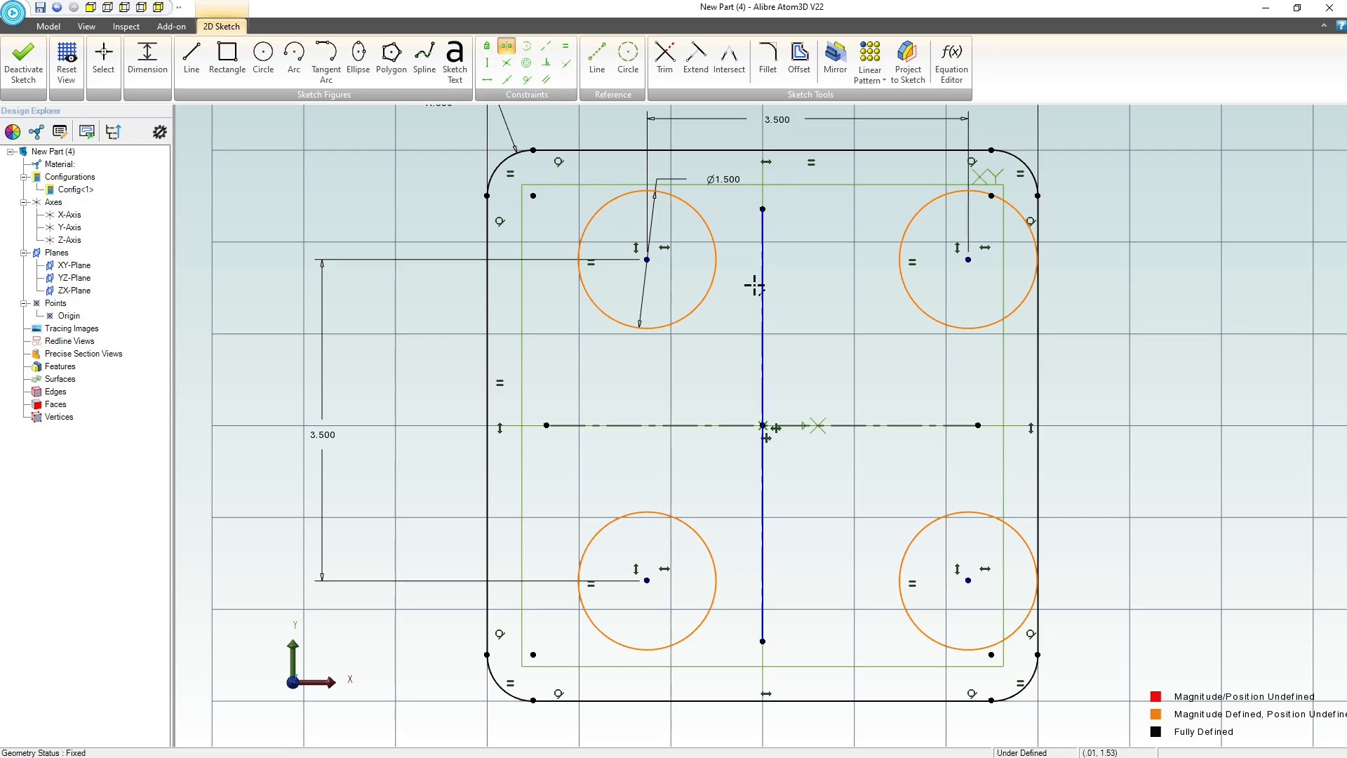
pyautogui.click(646, 260)
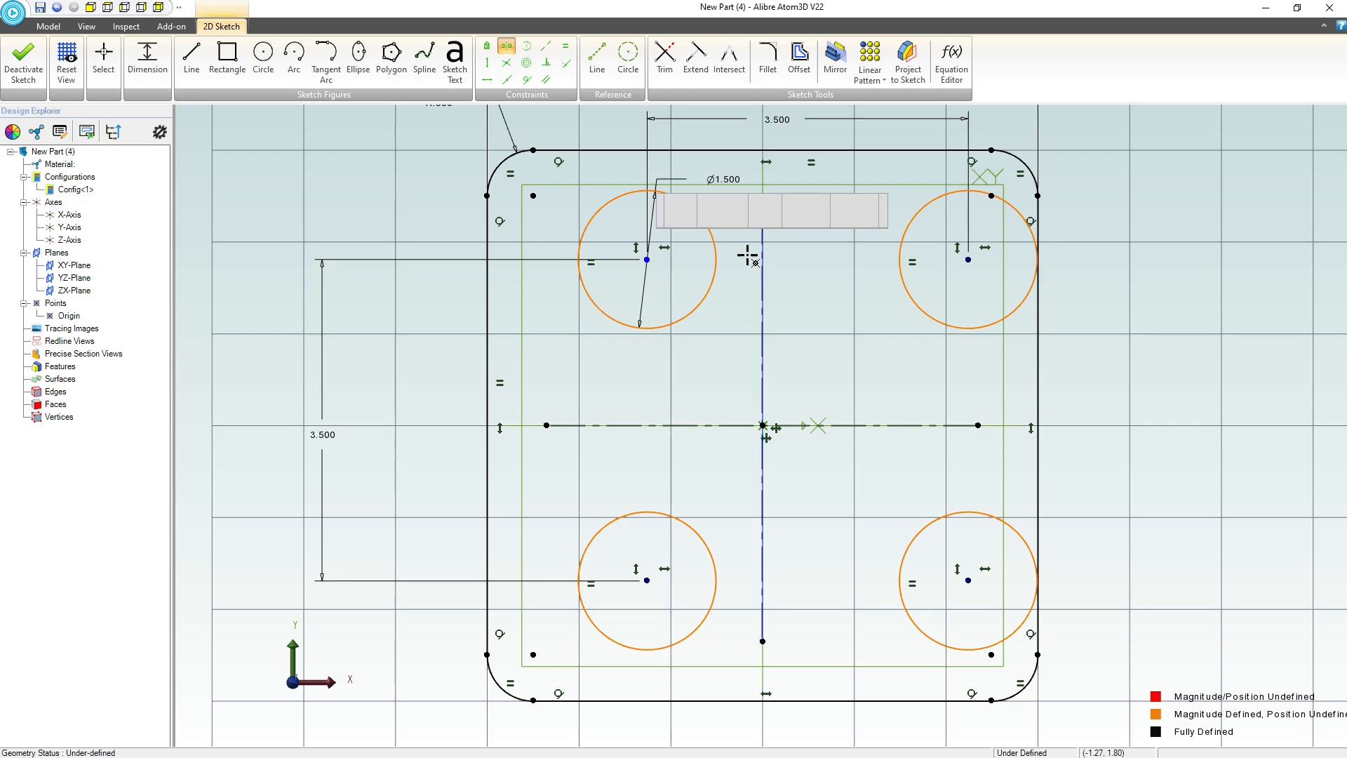
pyautogui.click(968, 259)
pyautogui.click(630, 425)
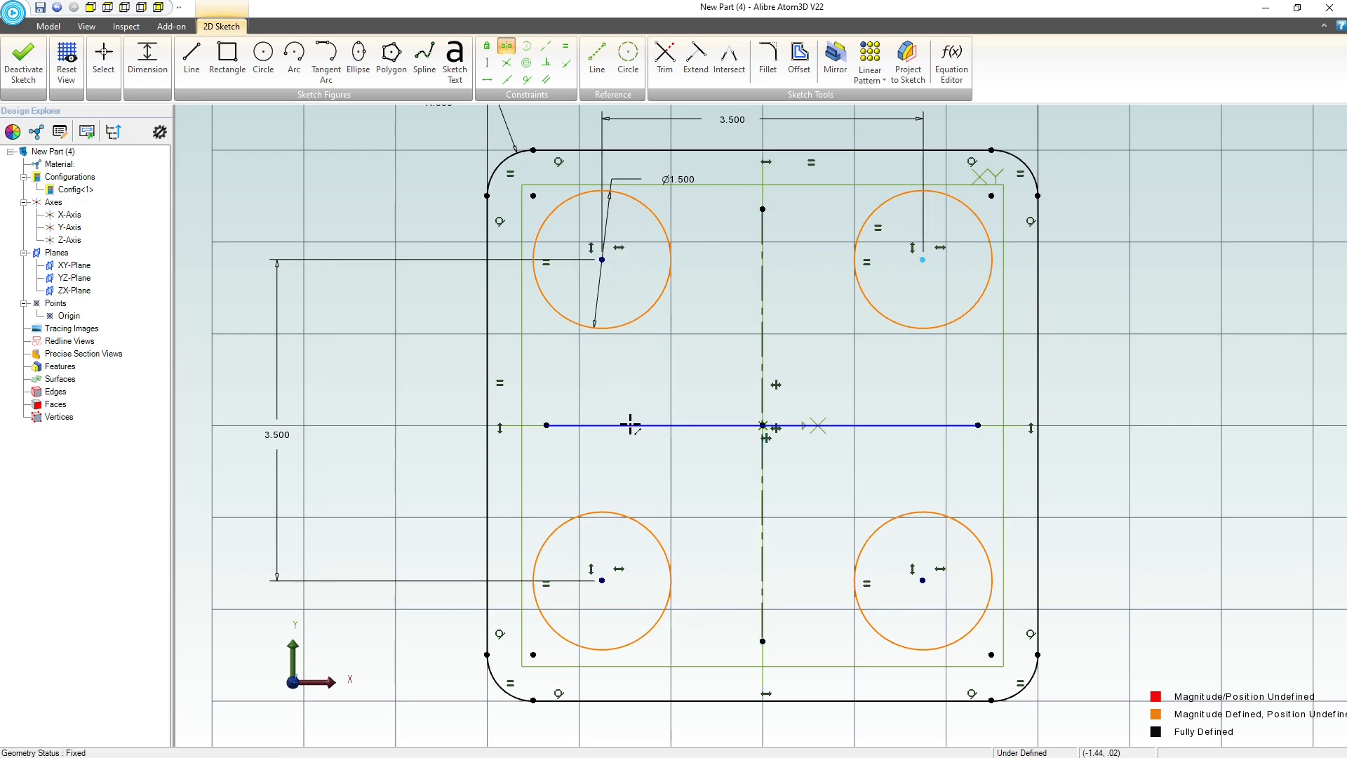
pyautogui.click(602, 260)
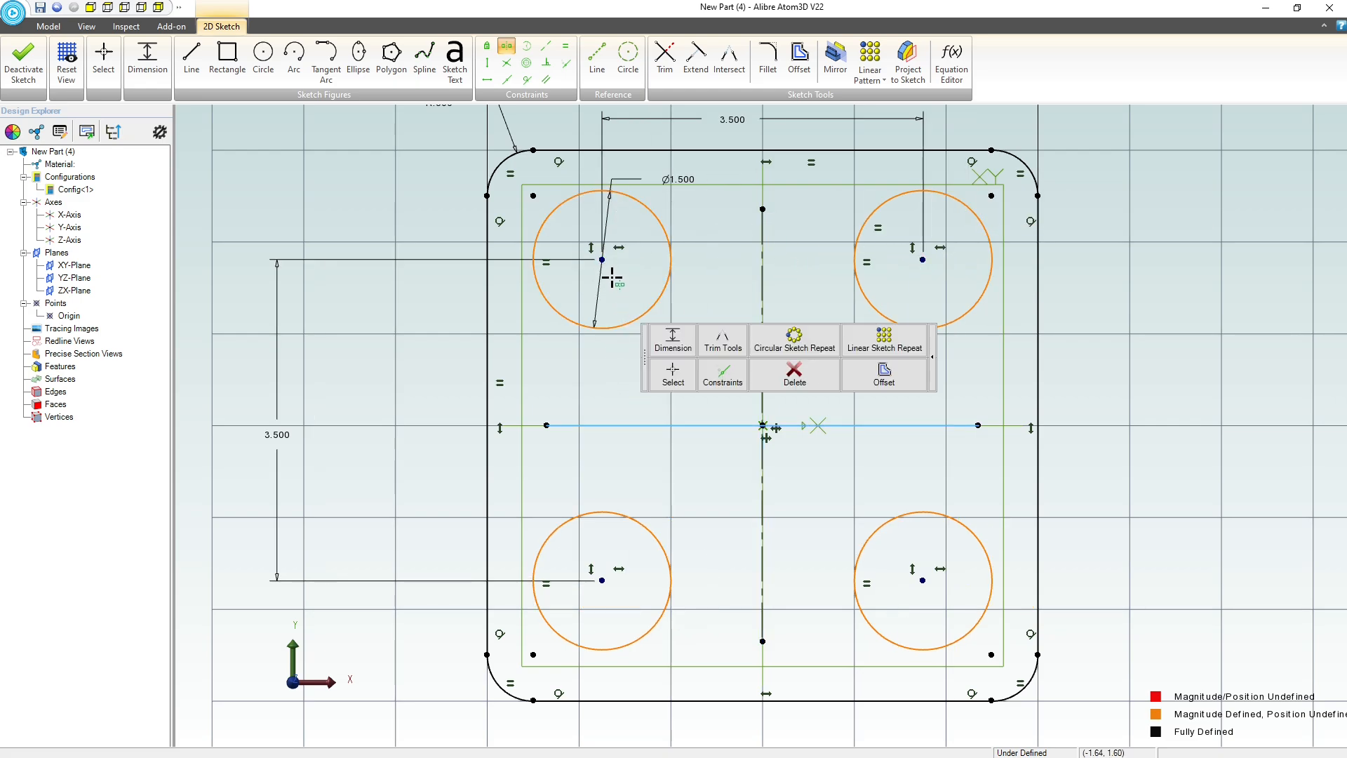
pyautogui.click(602, 580)
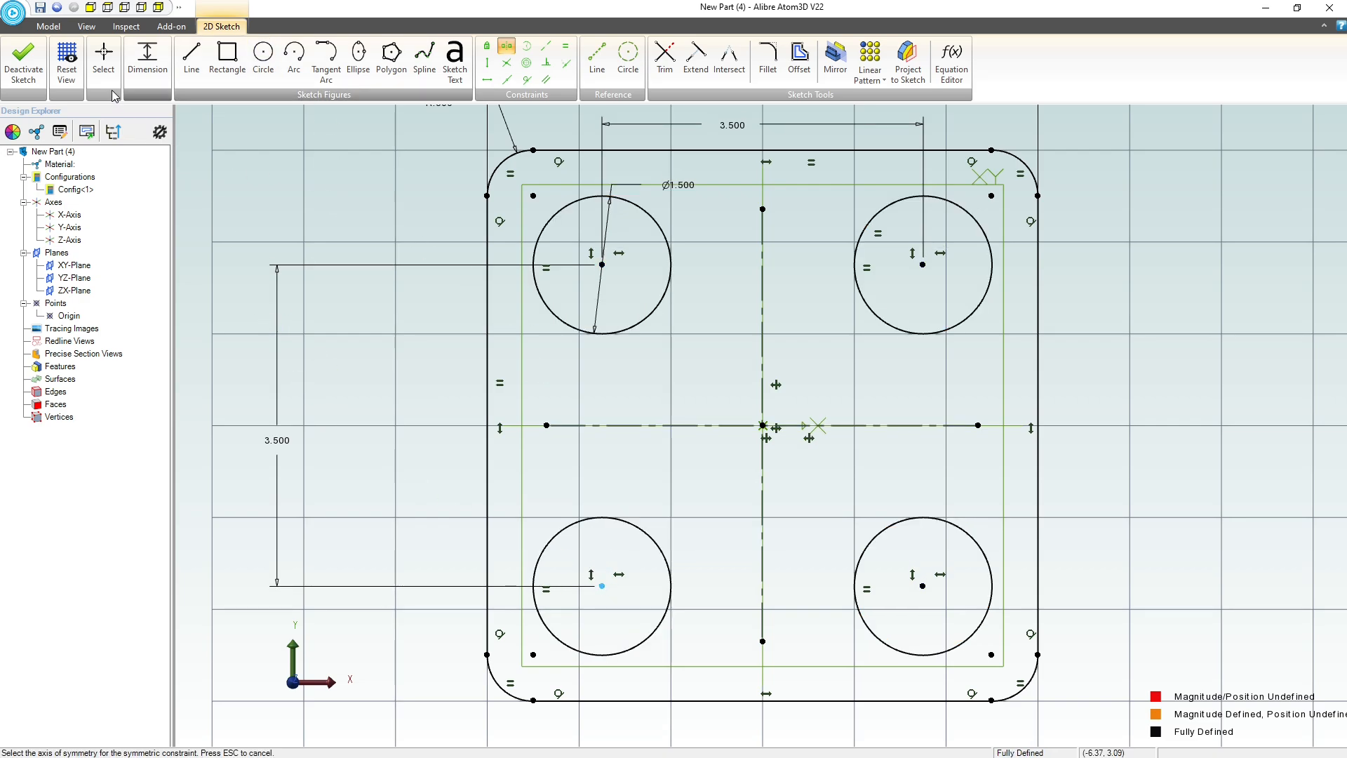
# Finish the sketch and extrude the plate profile as a boss to a depth of 1 inch.
pyautogui.click(23, 62)
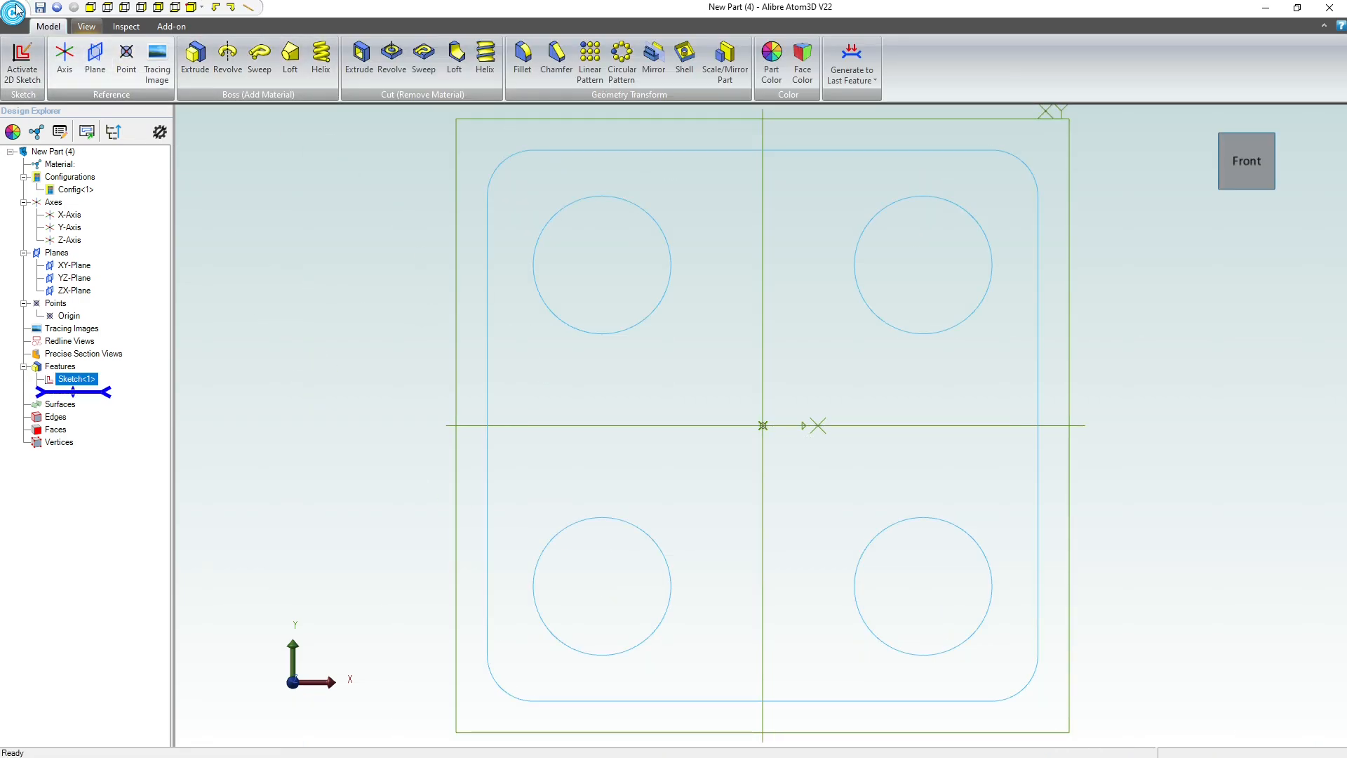
pyautogui.click(195, 59)
pyautogui.write('1')
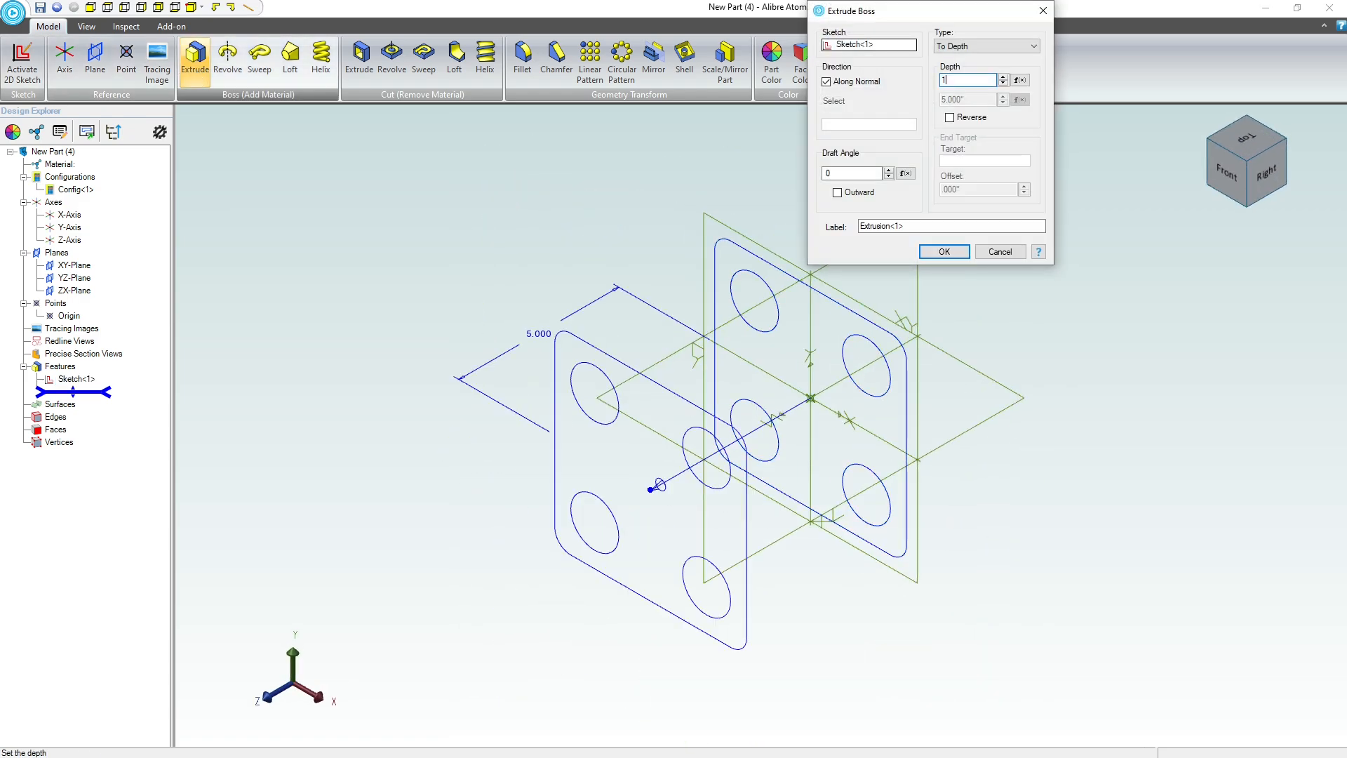
pyautogui.press('Return')
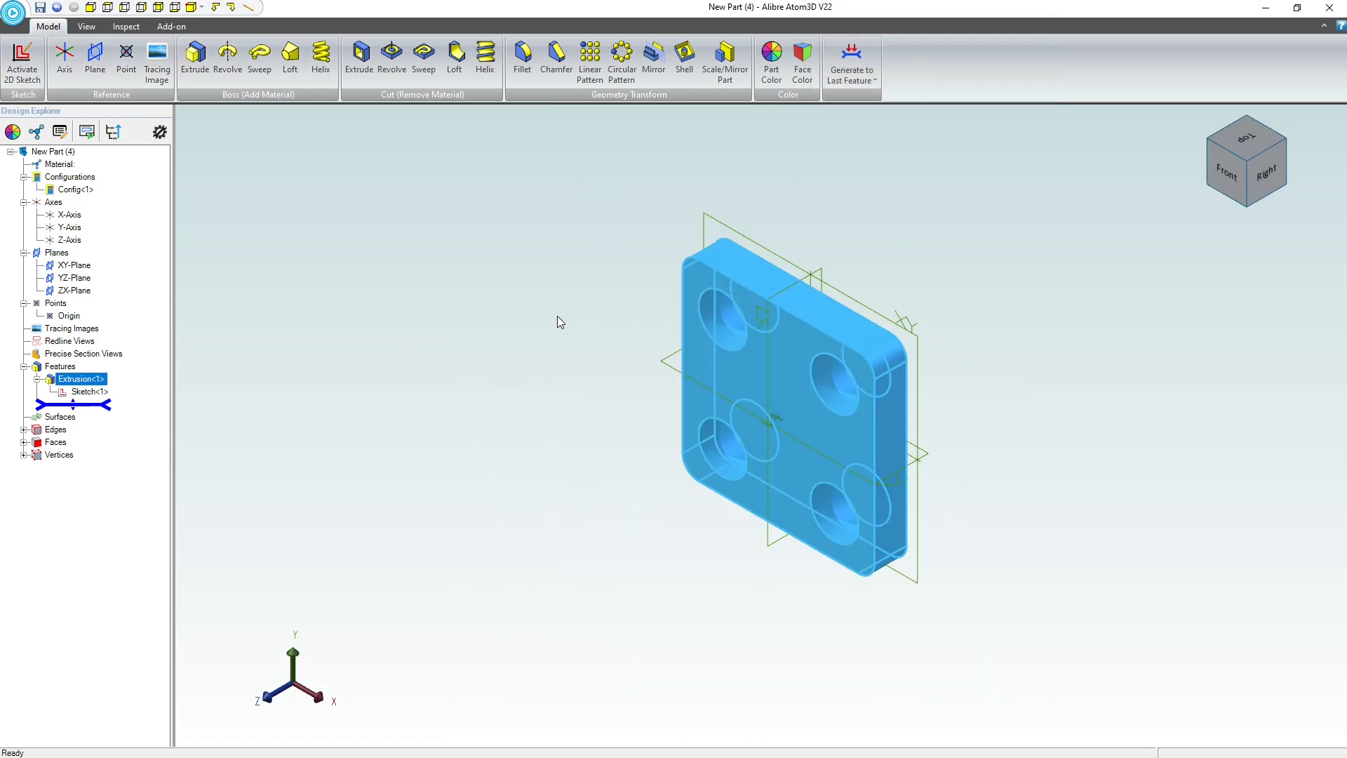
pyautogui.click(559, 321)
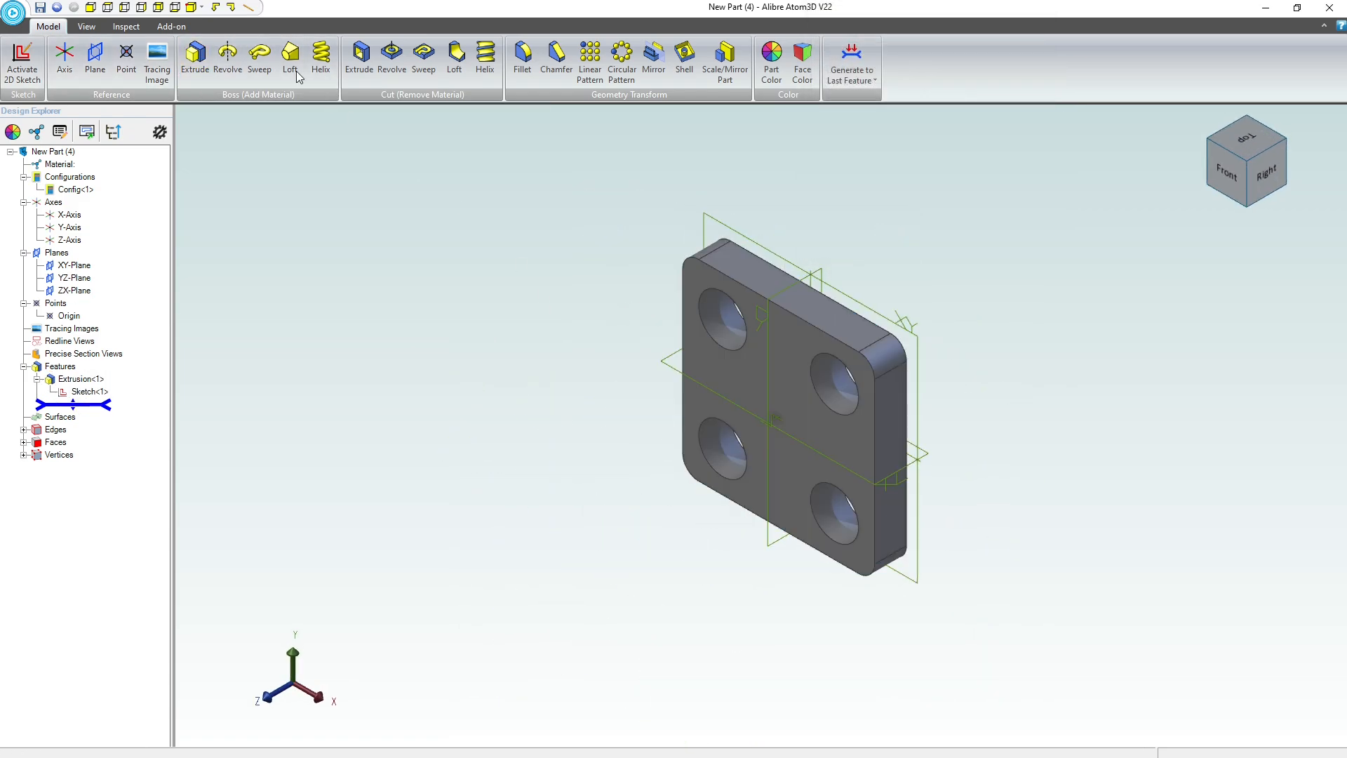
# Save the part under the file name Holes Video Version.
pyautogui.click(14, 12)
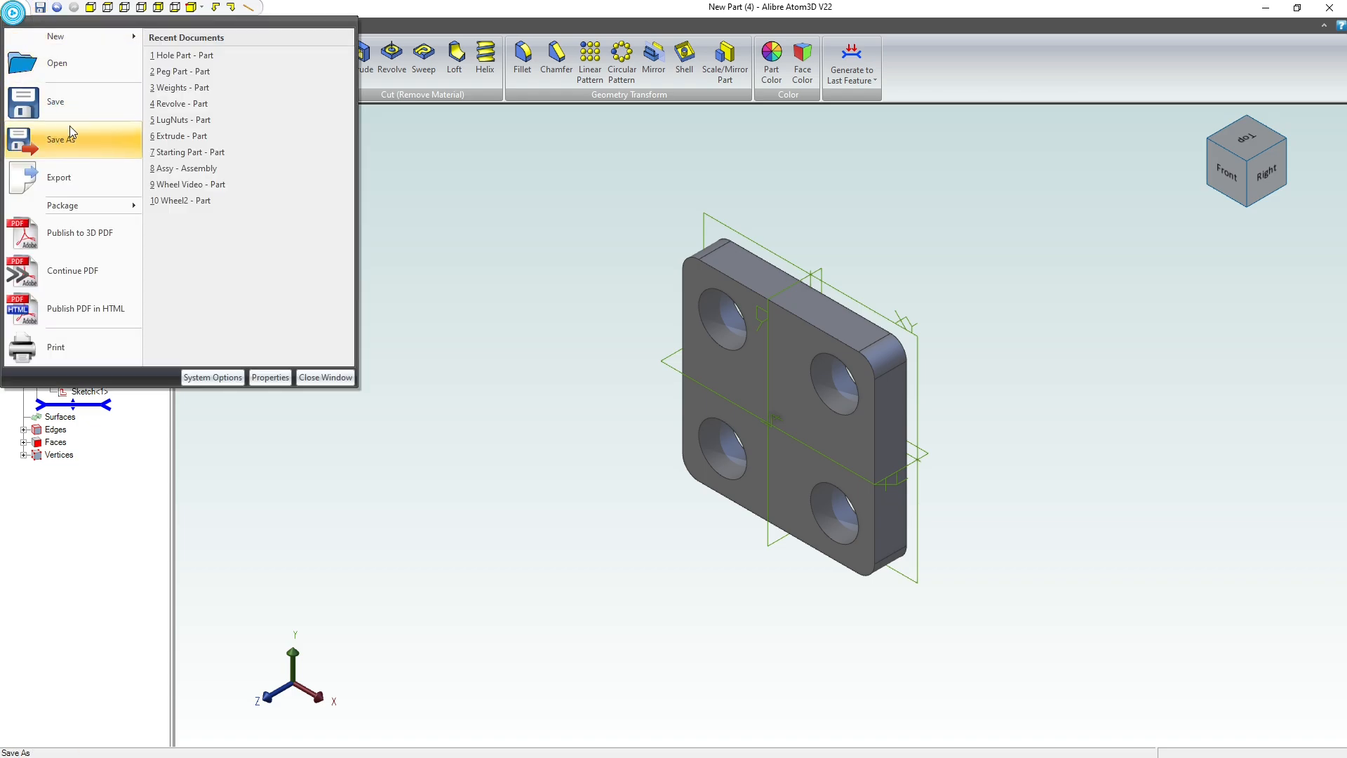
pyautogui.click(138, 152)
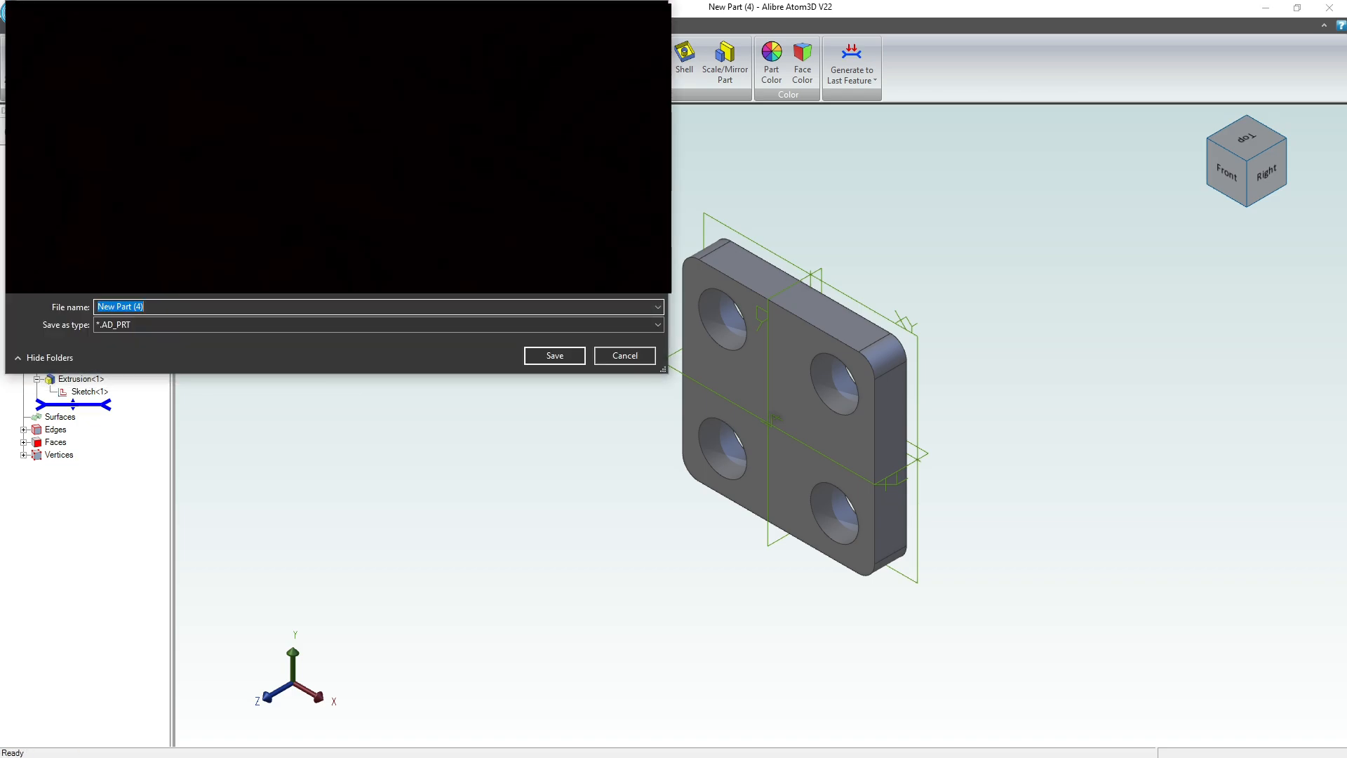
pyautogui.write('Holes Video Vers')
pyautogui.press('Return')
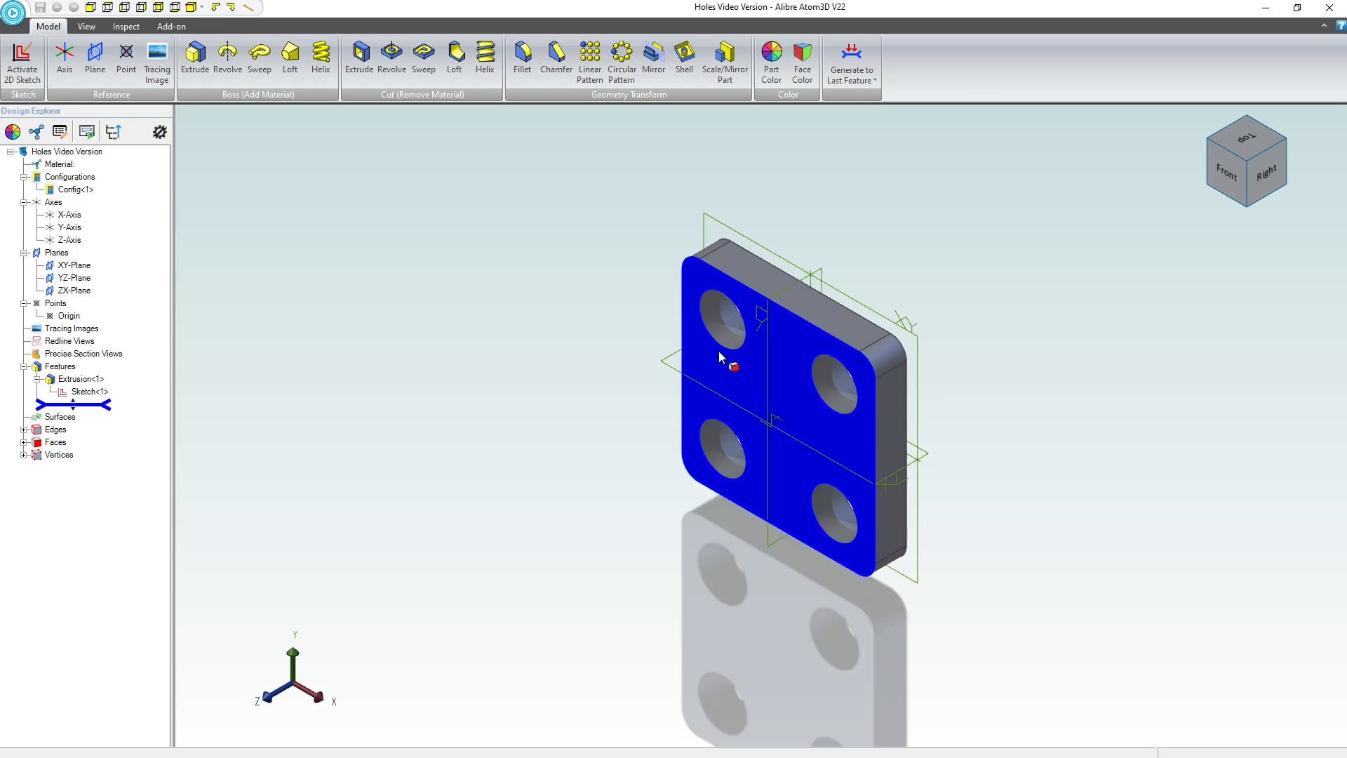
# Edit the plate's extrusion to use the Mid Plane type, keeping the 1-inch depth.
pyautogui.scroll(1, 821, 337)
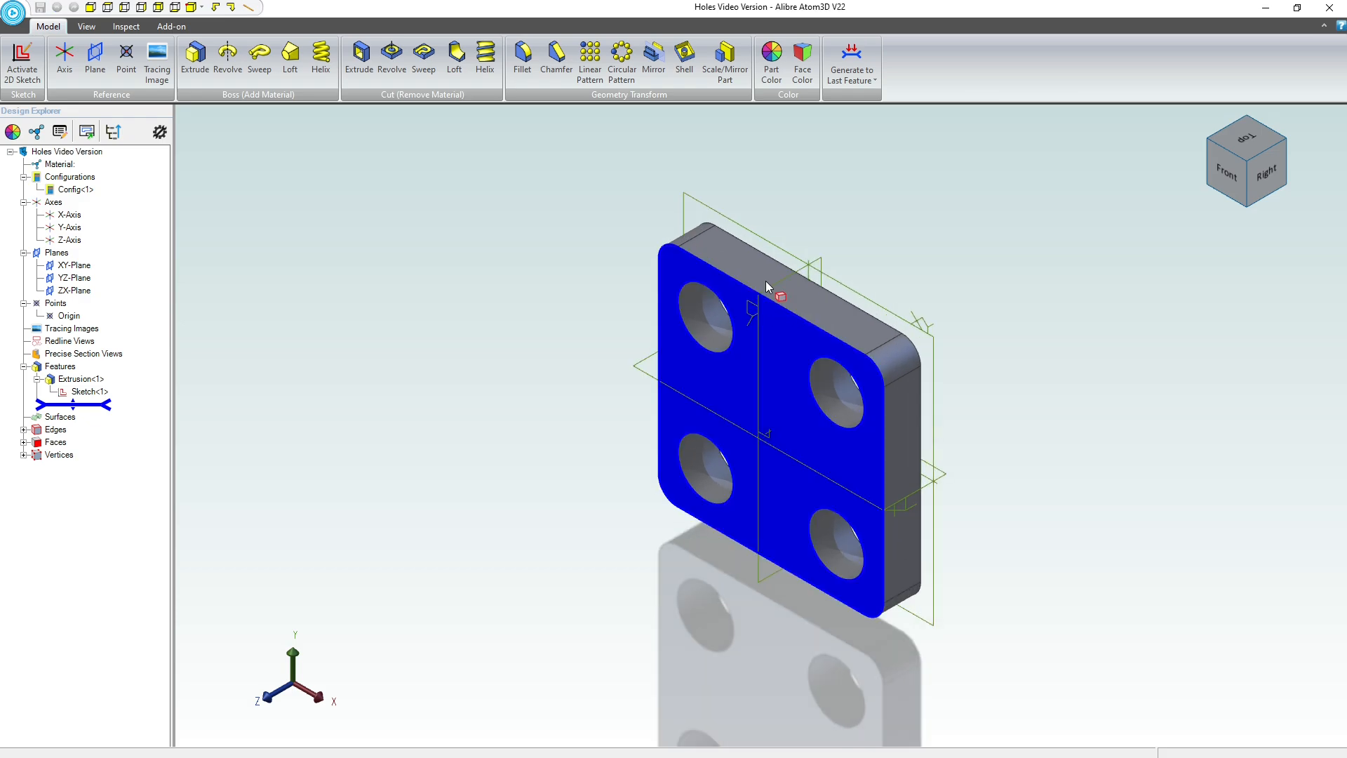
pyautogui.rightClick(75, 379)
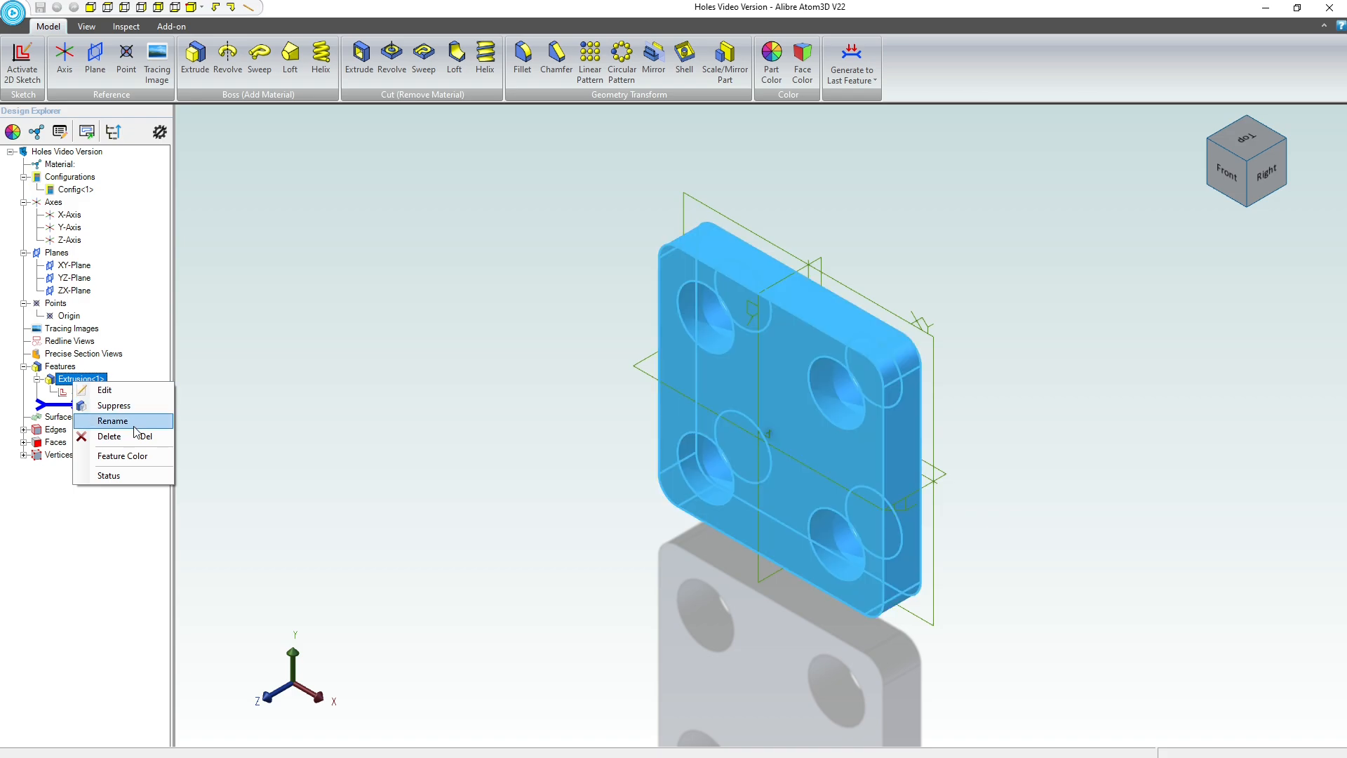
pyautogui.click(107, 390)
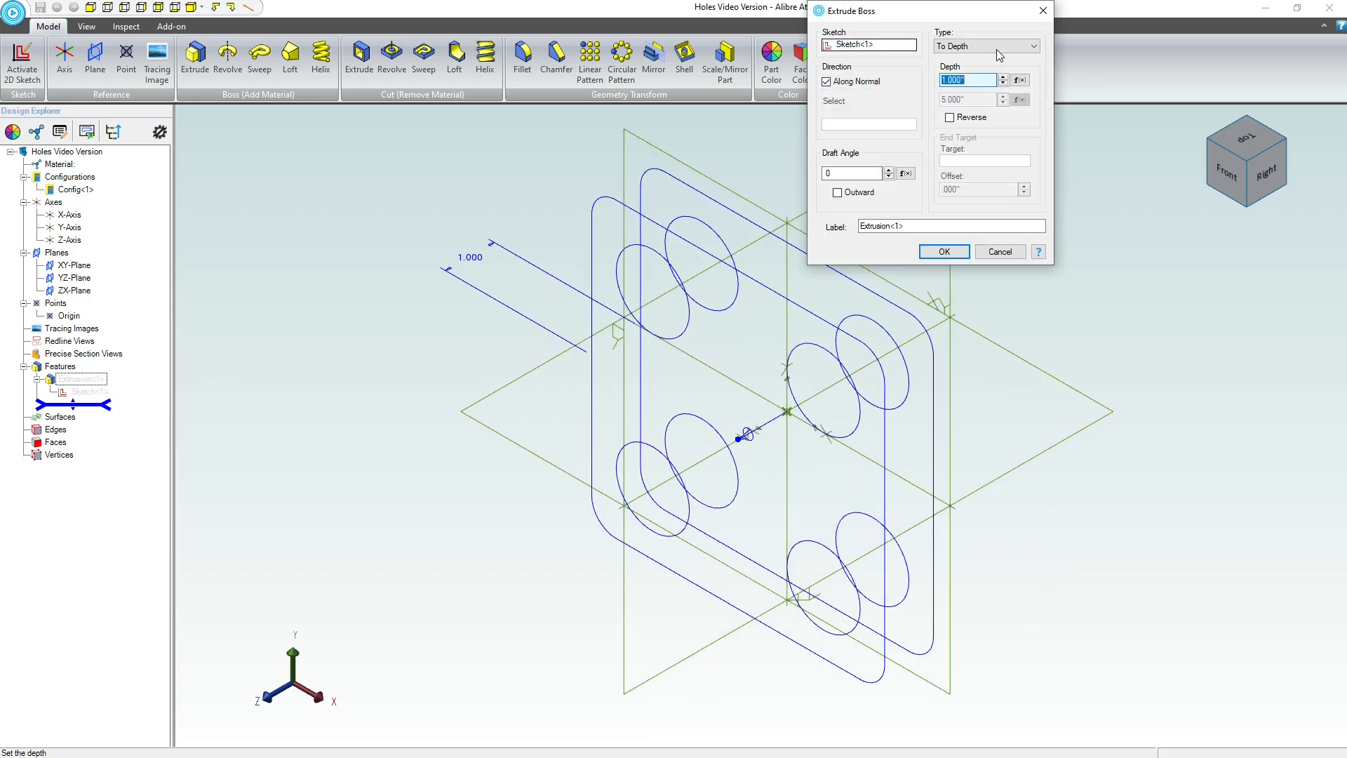
pyautogui.click(997, 48)
pyautogui.click(996, 76)
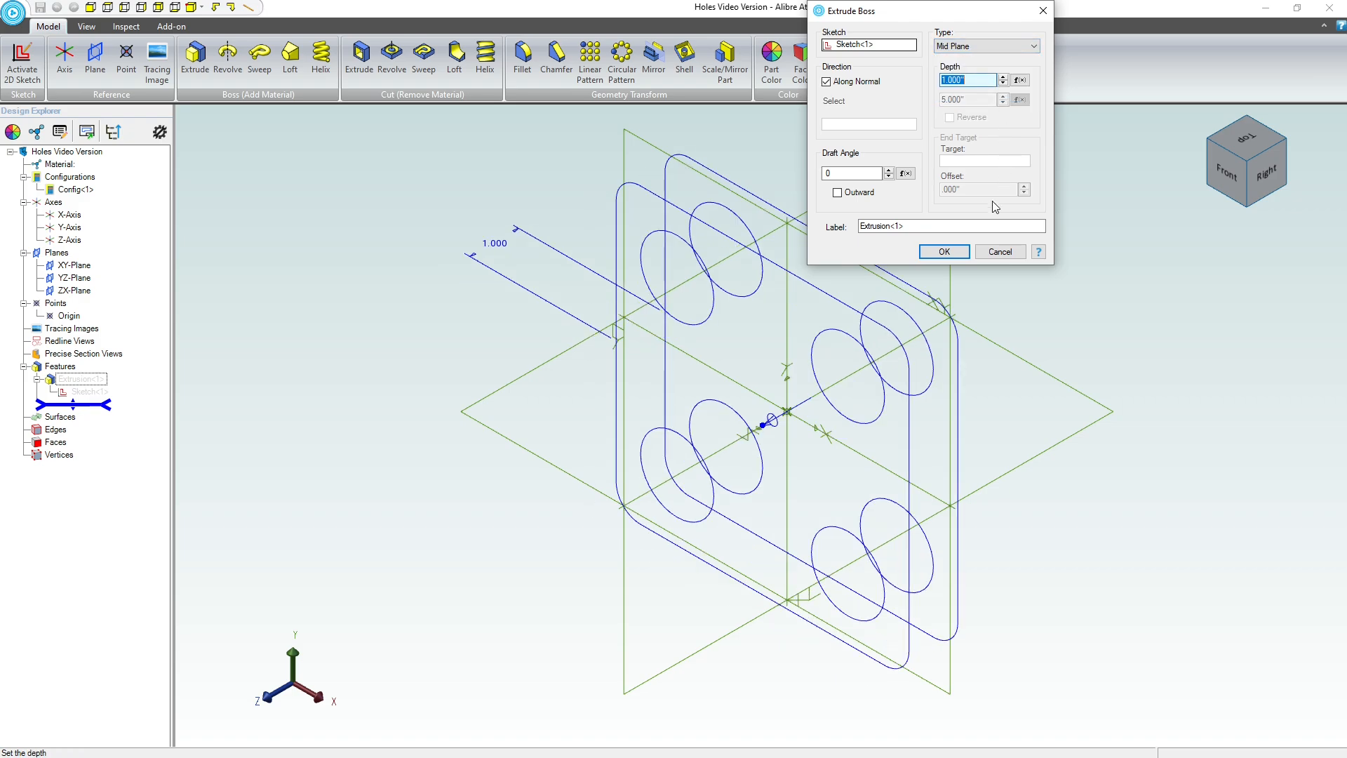
pyautogui.click(945, 251)
pyautogui.moveTo(1058, 285)
pyautogui.mouseDown(button='middle')
pyautogui.moveTo(1035, 294)
pyautogui.moveTo(1068, 282)
pyautogui.mouseUp(button='middle')
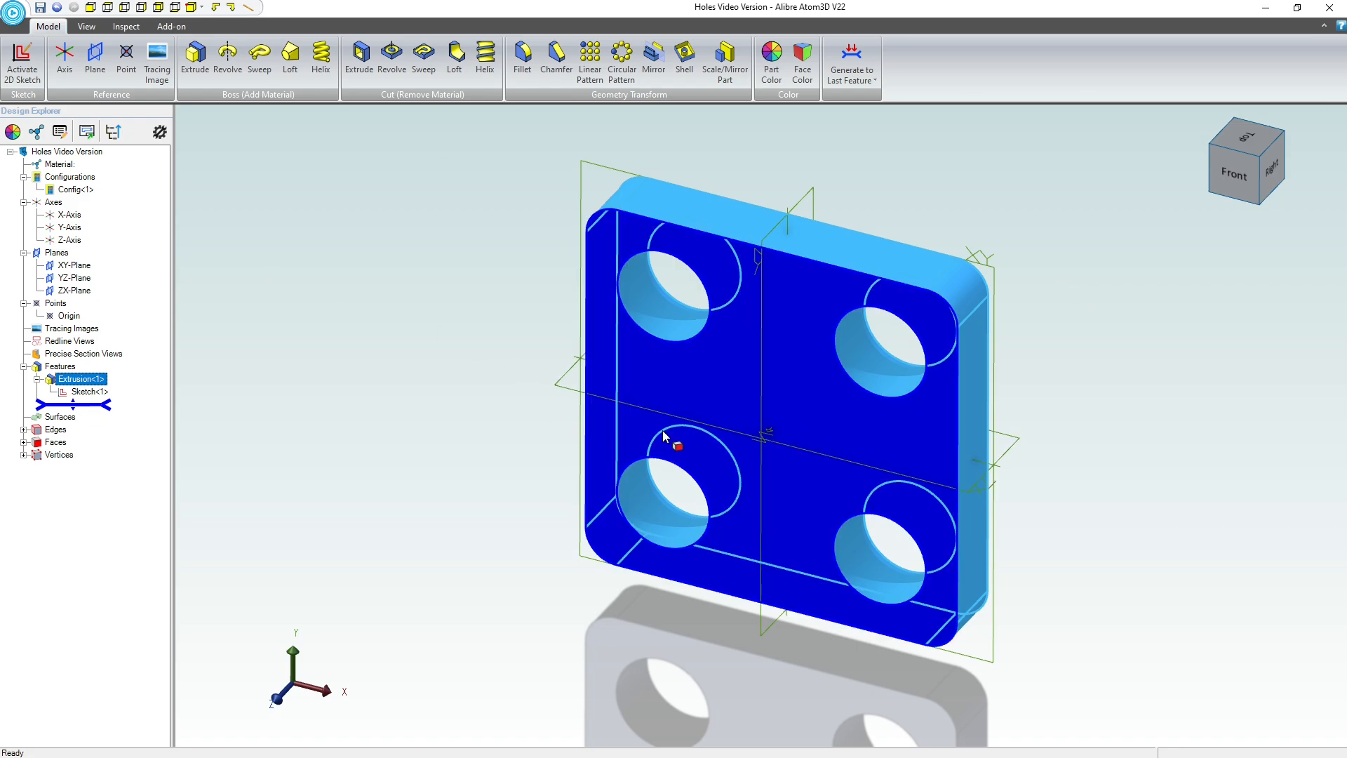
pyautogui.click(423, 377)
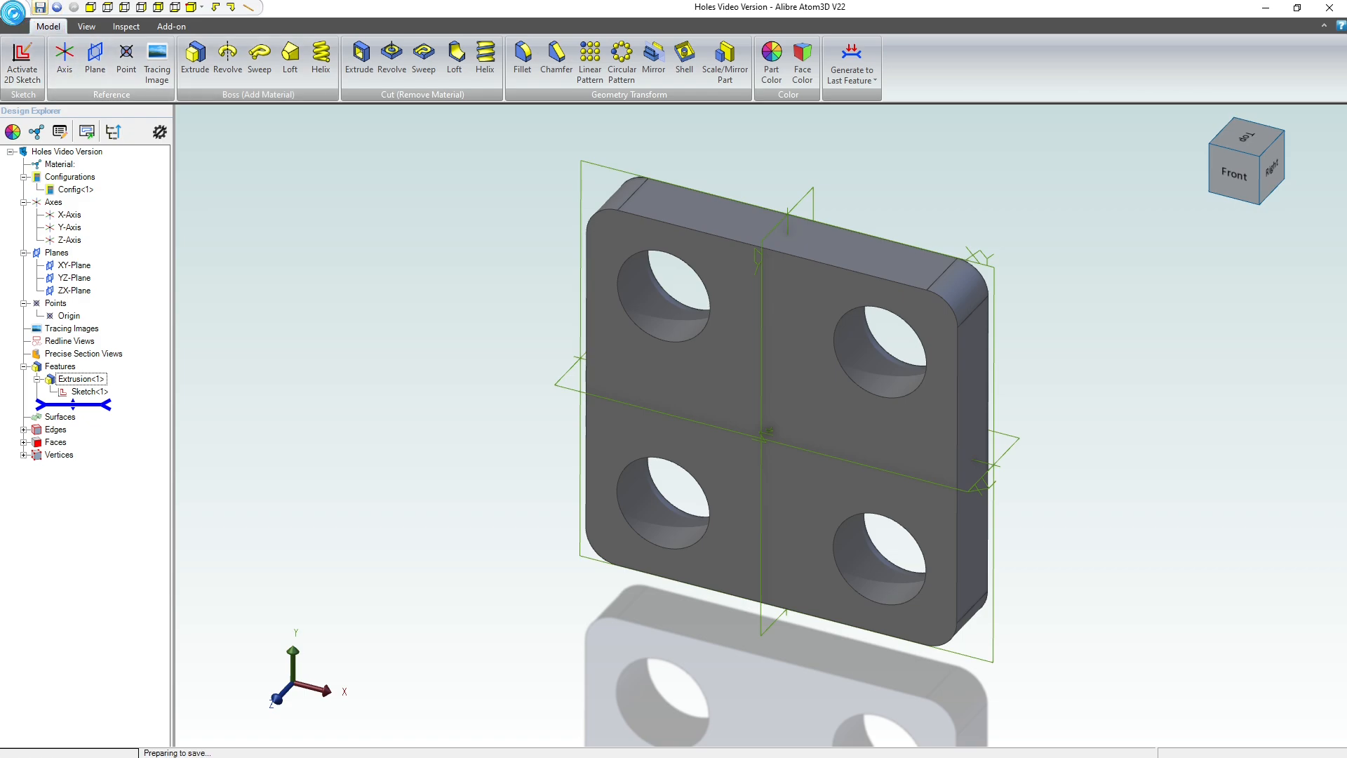
# Save a copy of the part under the file name Pegs Video Version.
pyautogui.click(13, 11)
pyautogui.click(63, 138)
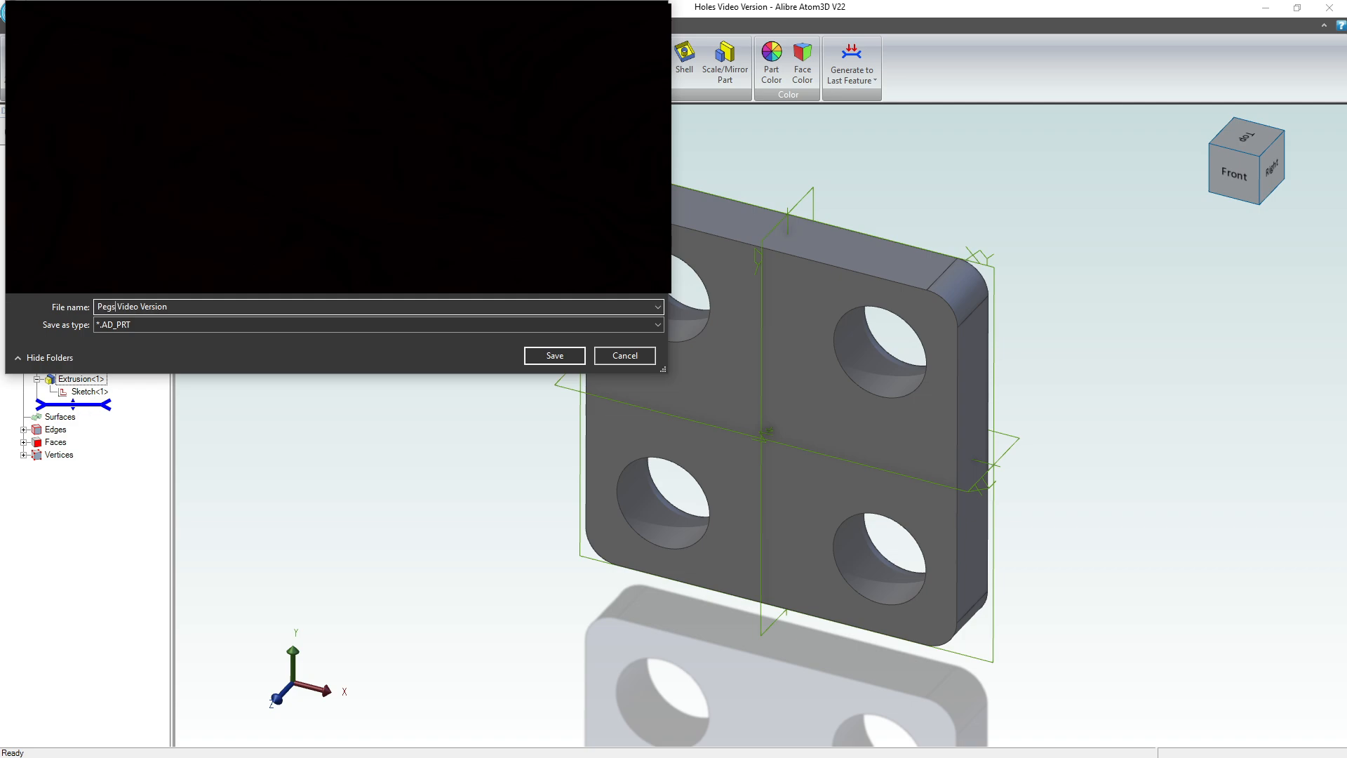
pyautogui.press('Return')
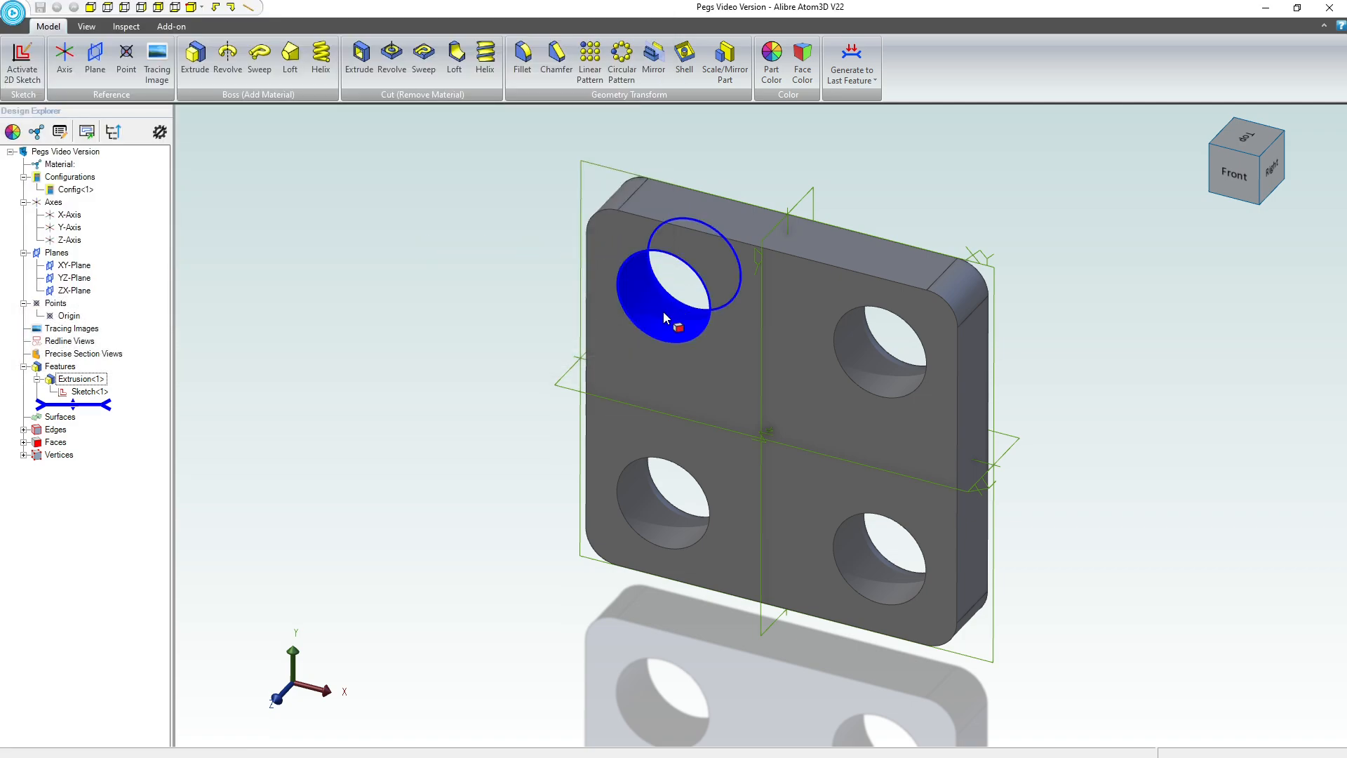
# Open the plate extrusion's sketch for editing and delete its upper-left circle.
pyautogui.rightClick(664, 317)
pyautogui.click(694, 338)
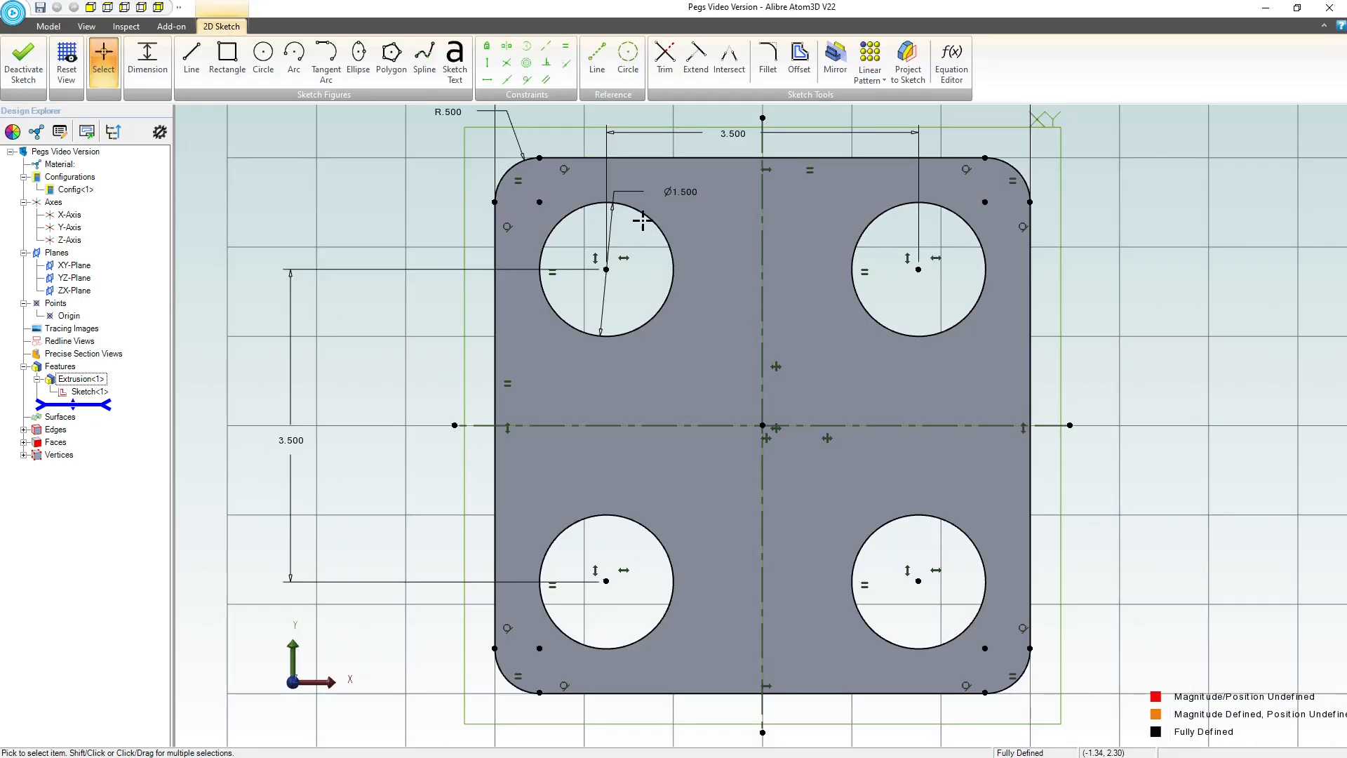
pyautogui.click(646, 223)
pyautogui.press('Delete')
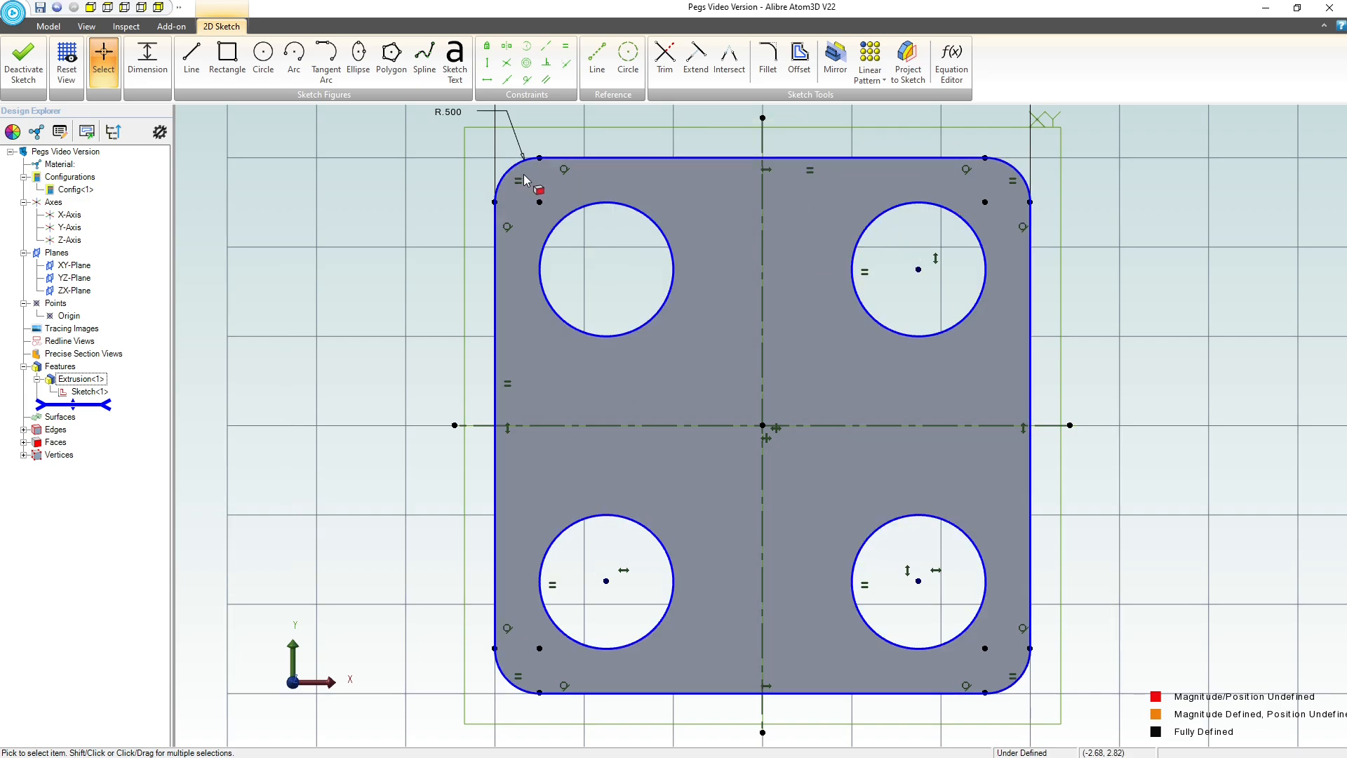
# Delete the remaining three circles from the plate sketch and finish the sketch so the plate becomes solid.
pyautogui.moveTo(524, 174)
pyautogui.mouseDown()
pyautogui.moveTo(743, 456)
pyautogui.moveTo(998, 672)
pyautogui.mouseUp()
pyautogui.press('Delete')
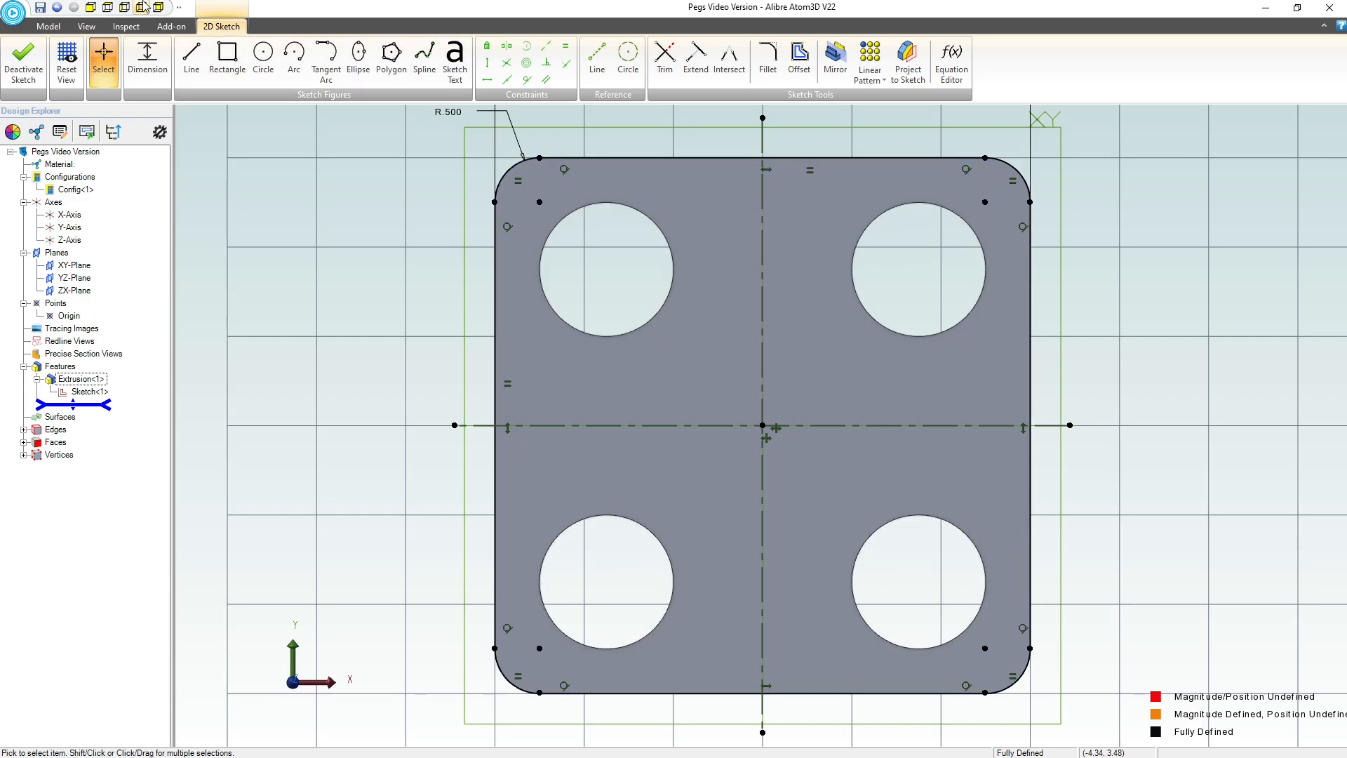
pyautogui.click(23, 62)
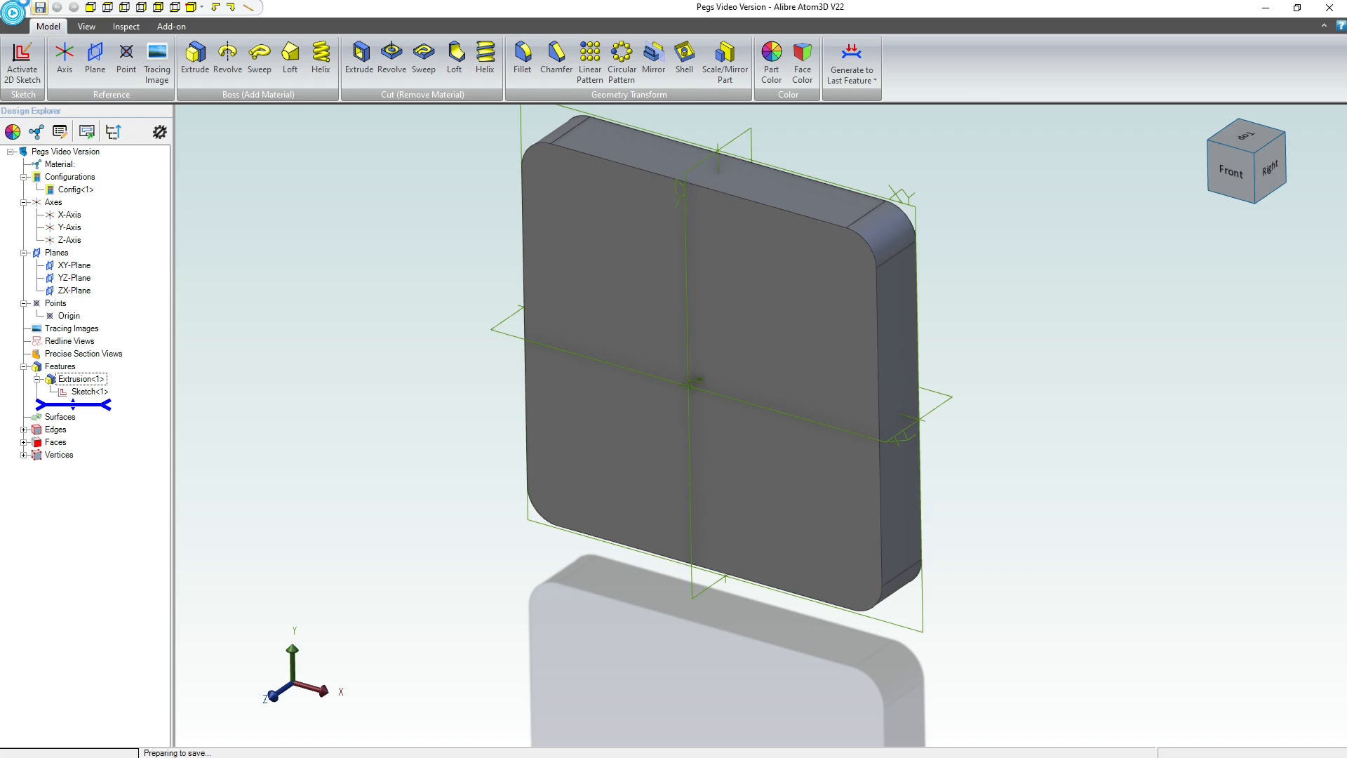
# Create a new assembly and insert one copy of the Holes Video Version part at its origin.
pyautogui.click(12, 13)
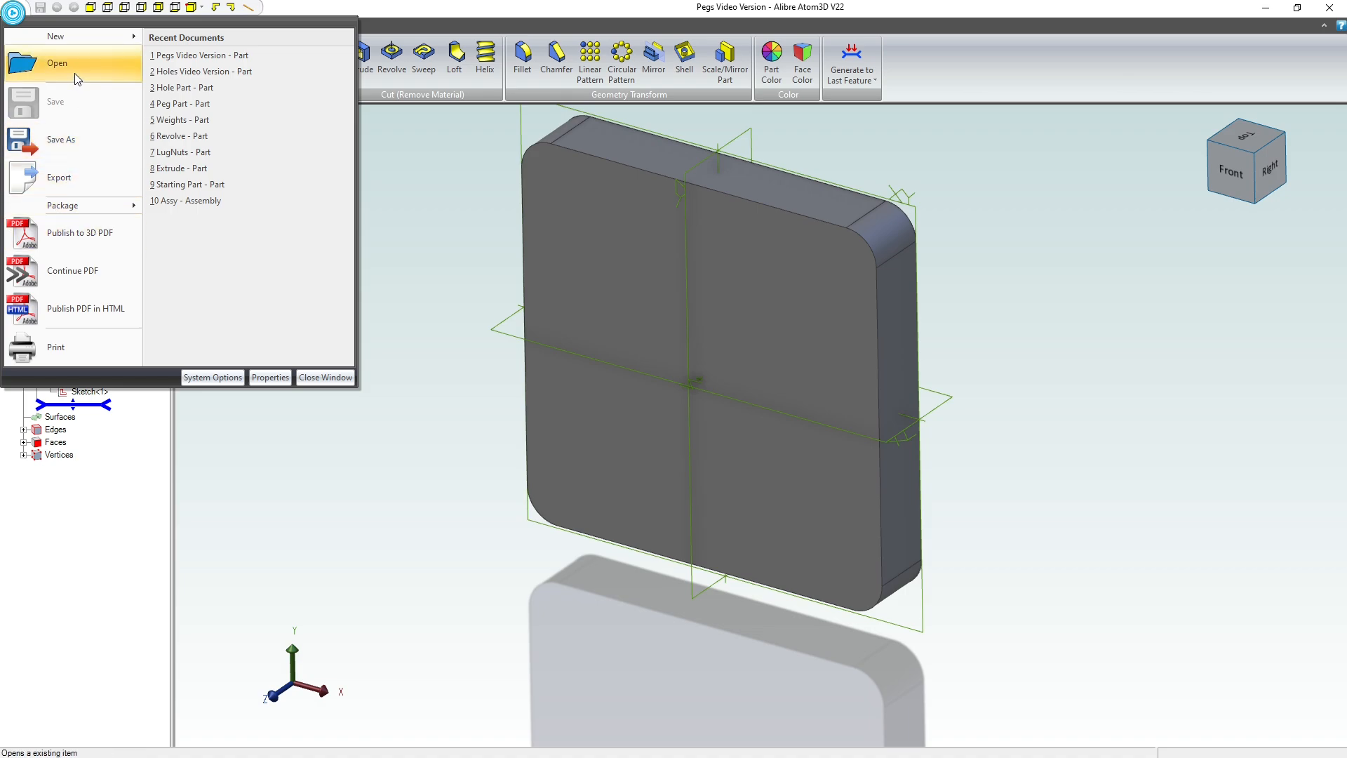
pyautogui.moveTo(93, 41)
pyautogui.click(223, 52)
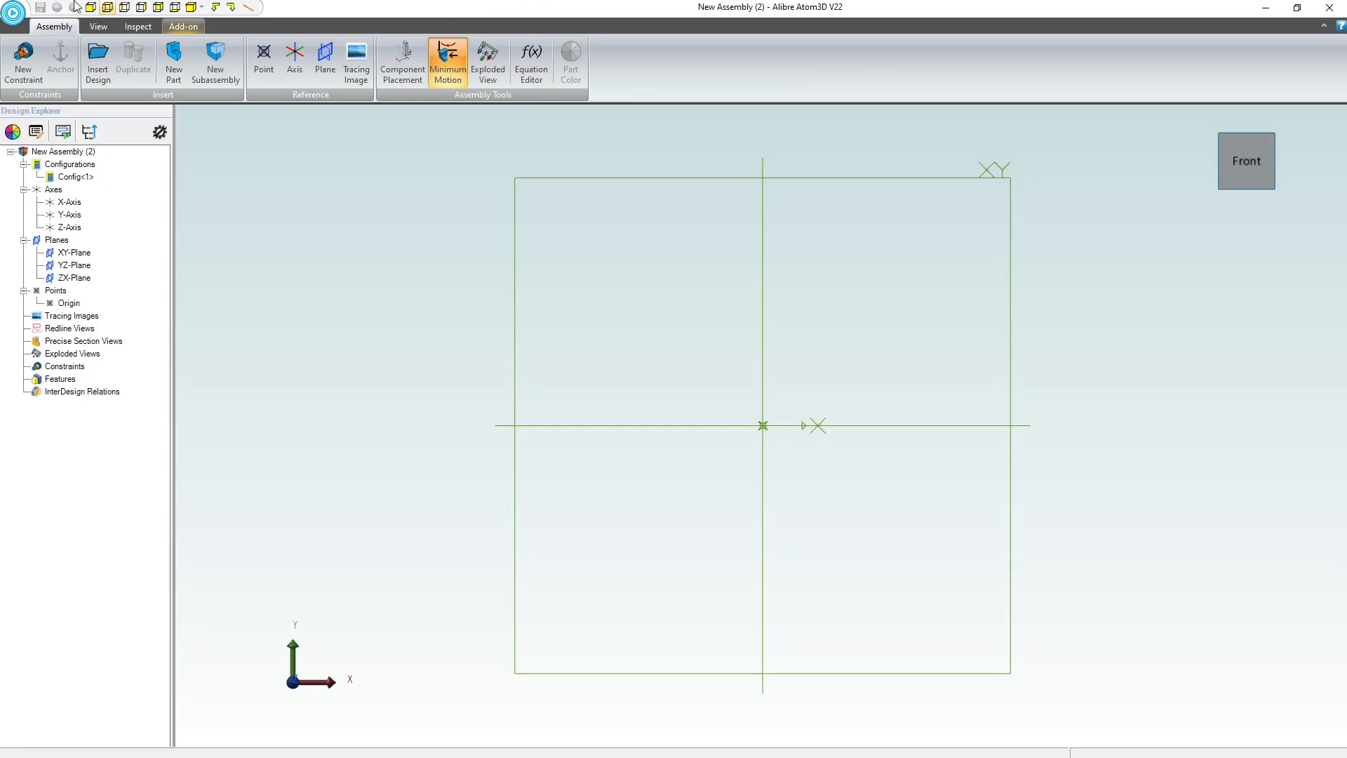
pyautogui.click(104, 61)
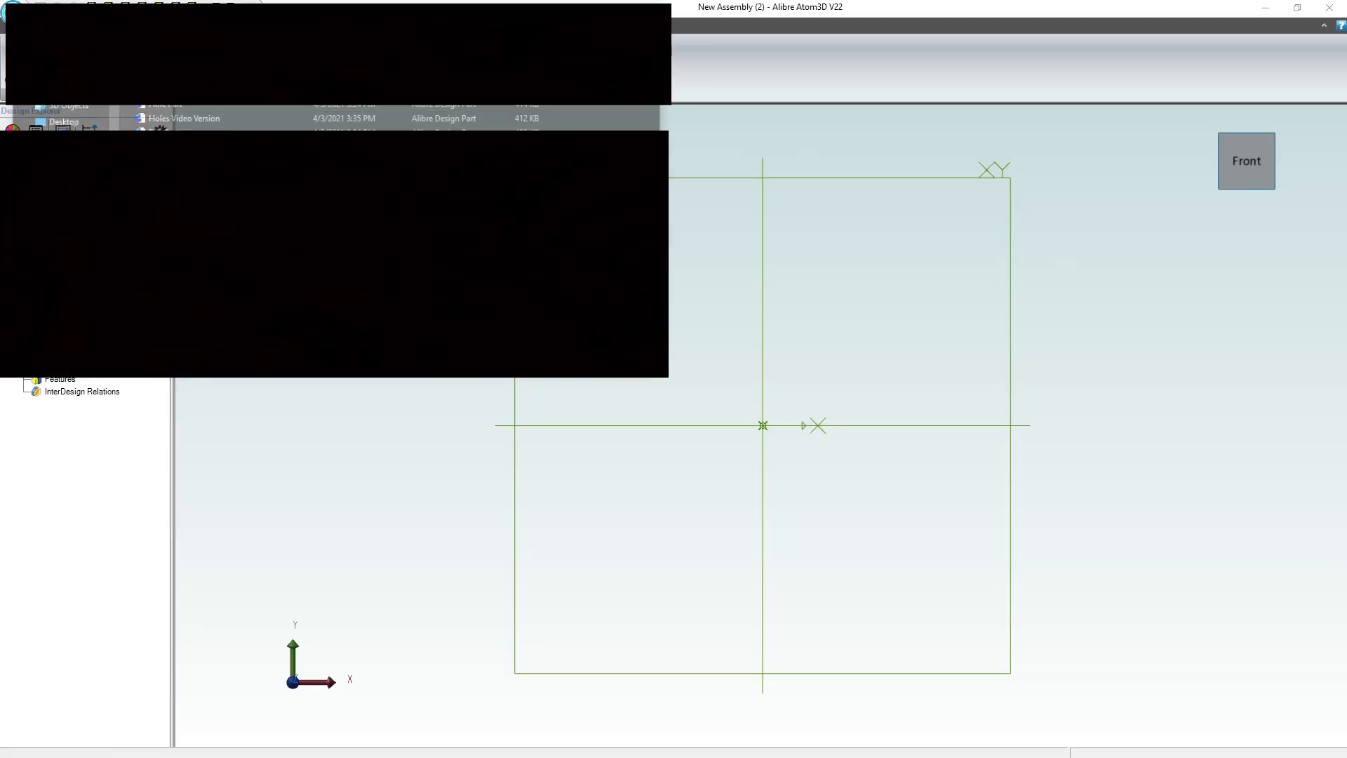
pyautogui.doubleClick(199, 116)
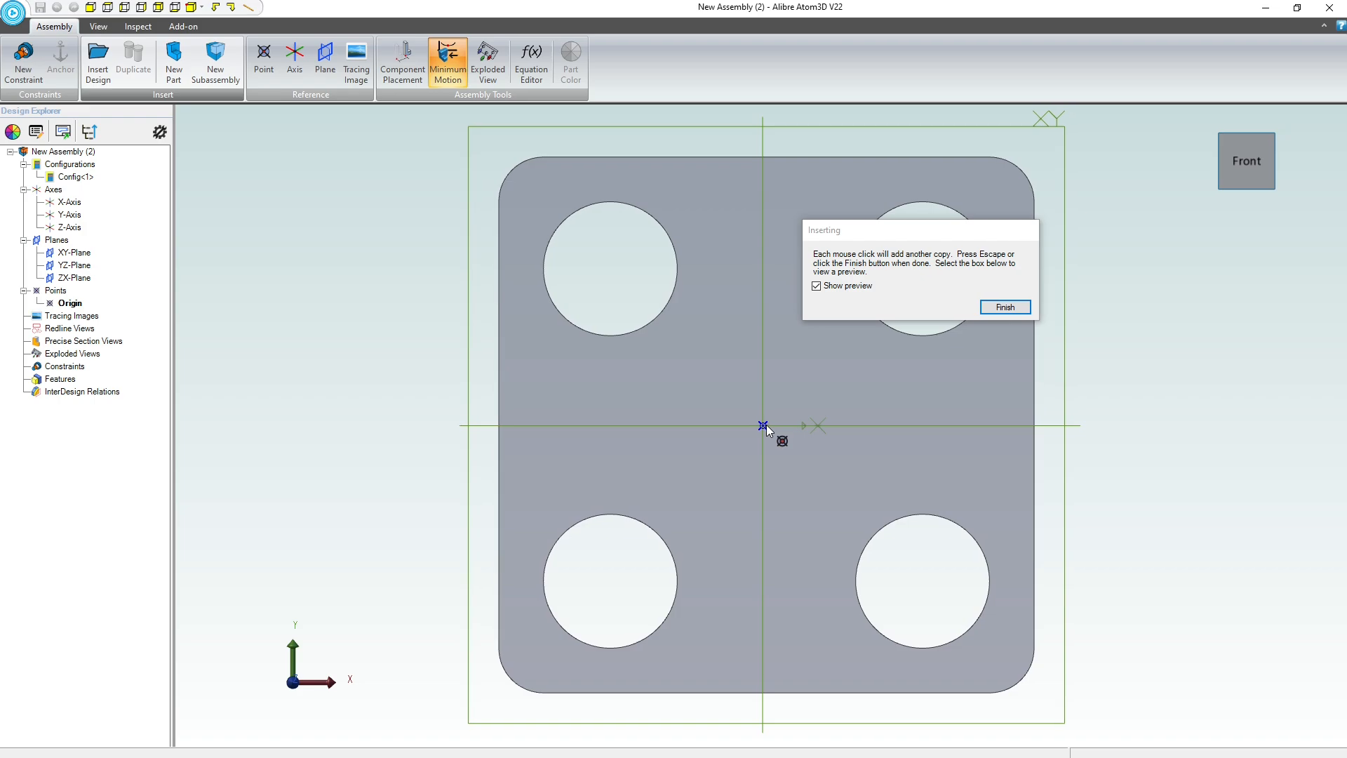
pyautogui.click(764, 426)
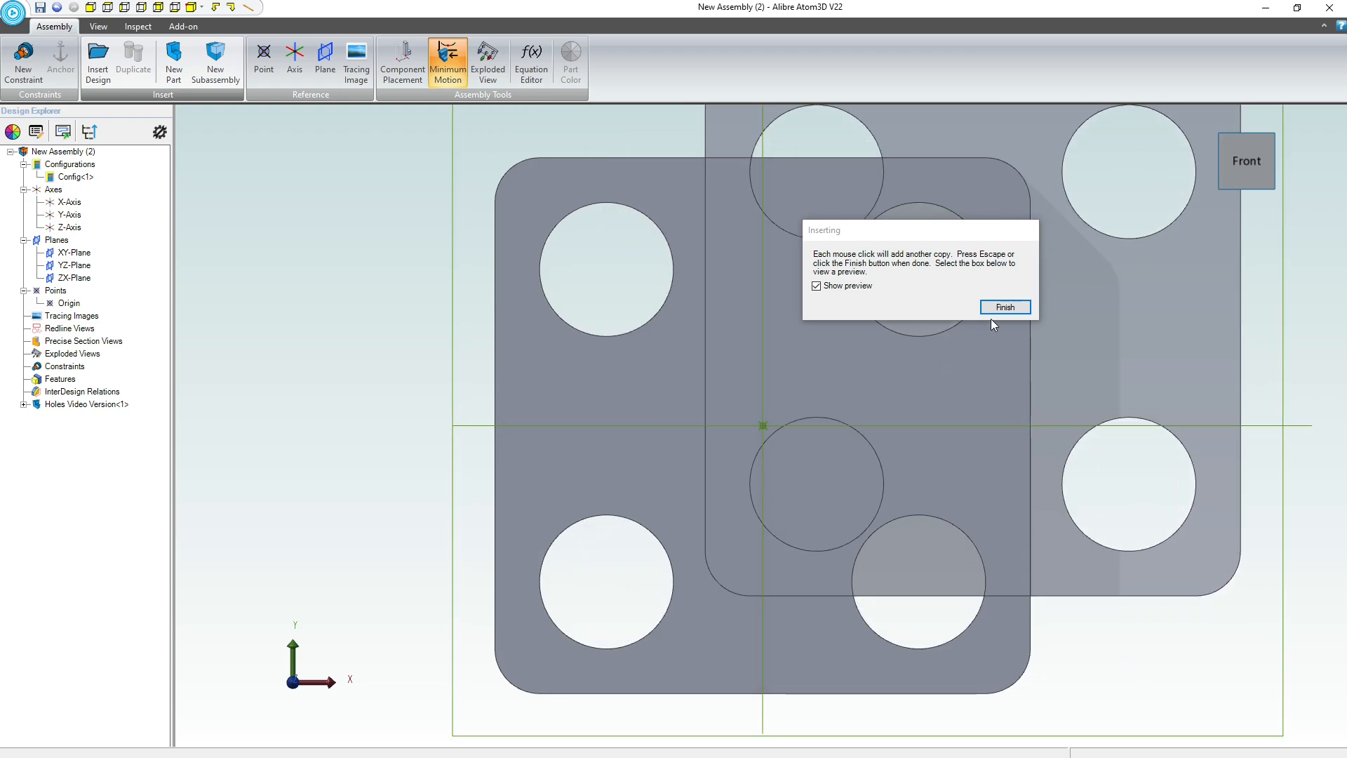
pyautogui.click(1005, 309)
# Insert one copy of the Pegs Video Version part into the assembly, beside and in front of the holes plate.
pyautogui.moveTo(1005, 310); pyautogui.dragTo(983, 197, button='middle')
pyautogui.click(655, 297)
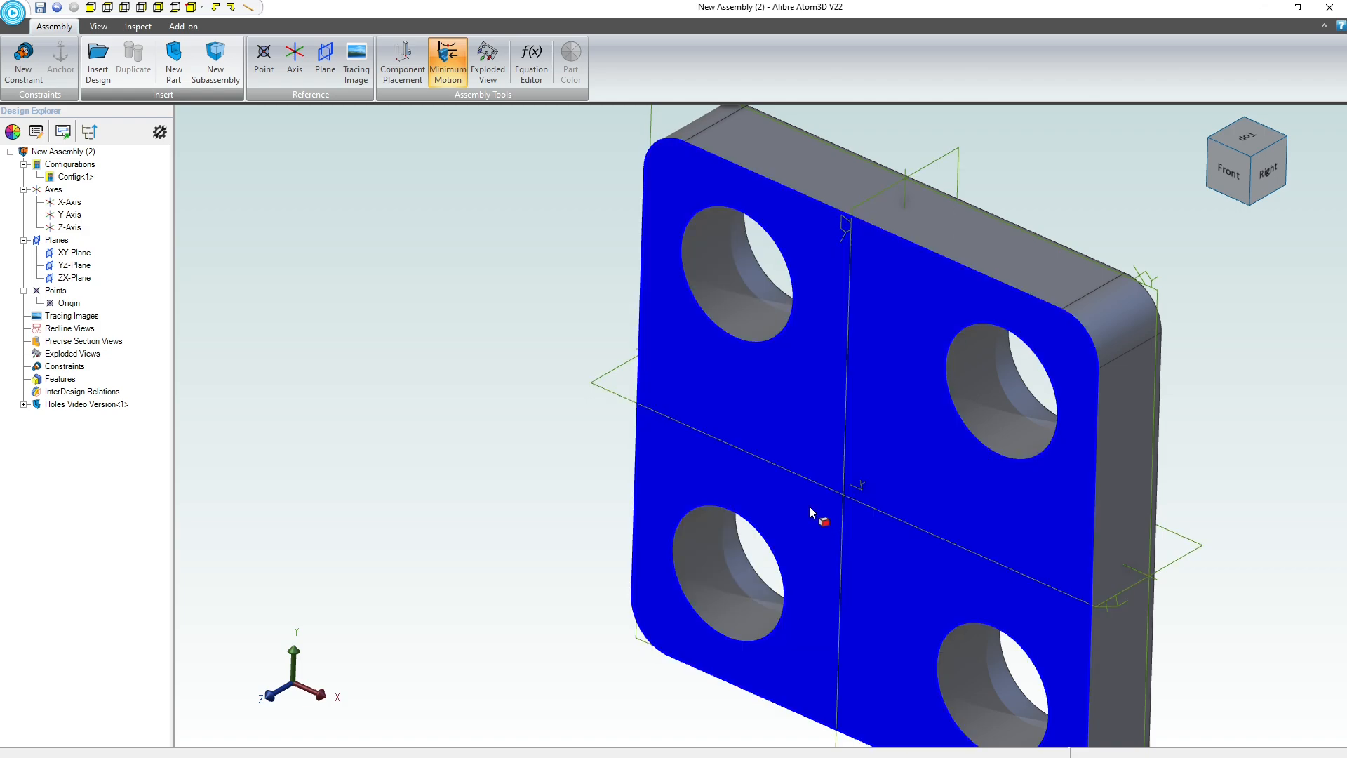
pyautogui.scroll(-3, 772, 497)
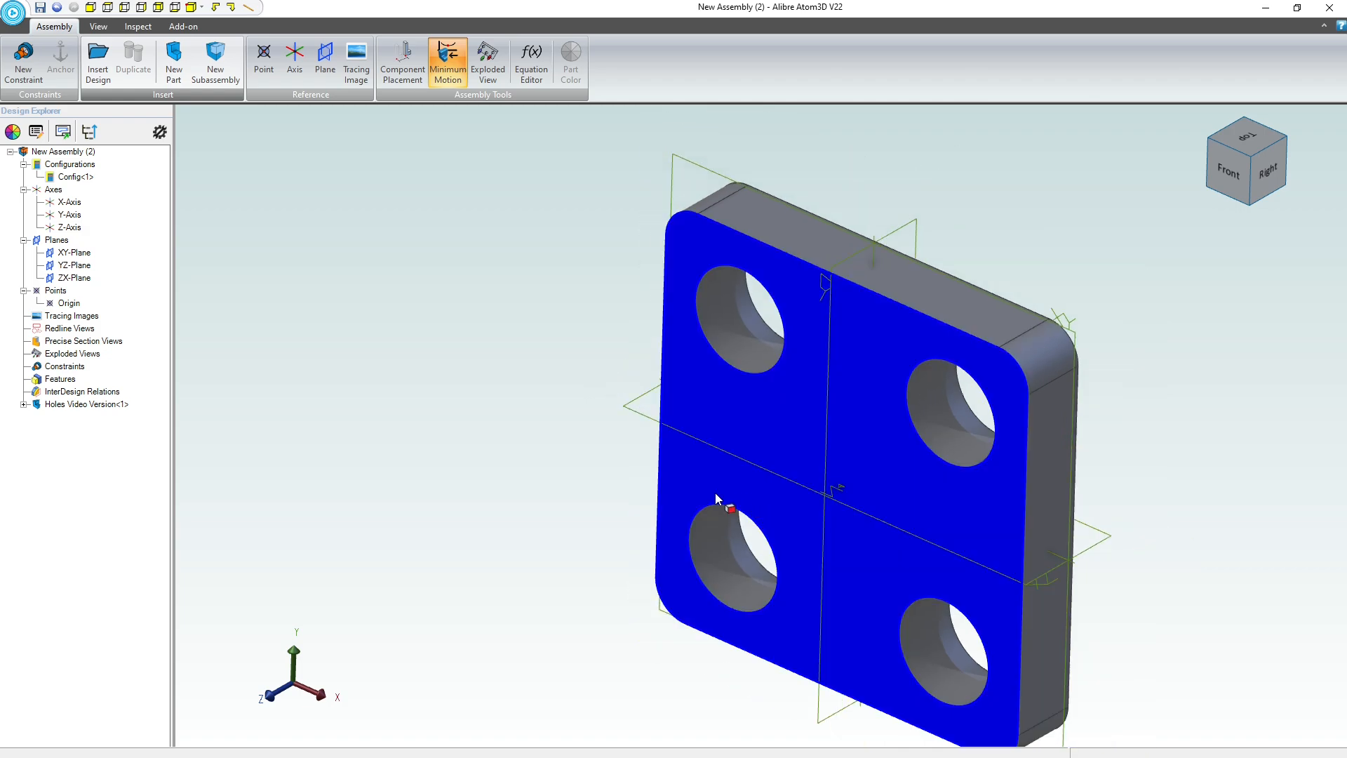
pyautogui.click(516, 444)
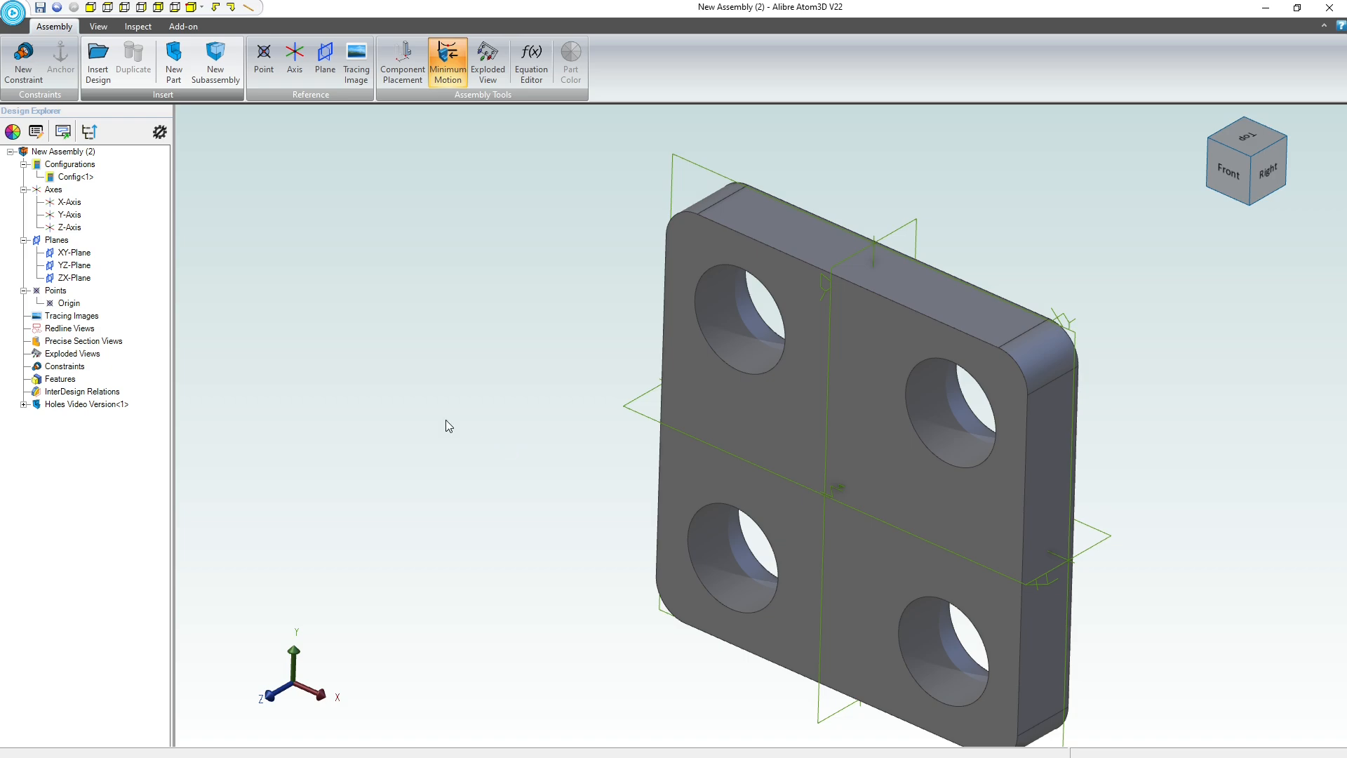
pyautogui.moveTo(554, 341); pyautogui.dragTo(581, 330, button='middle')
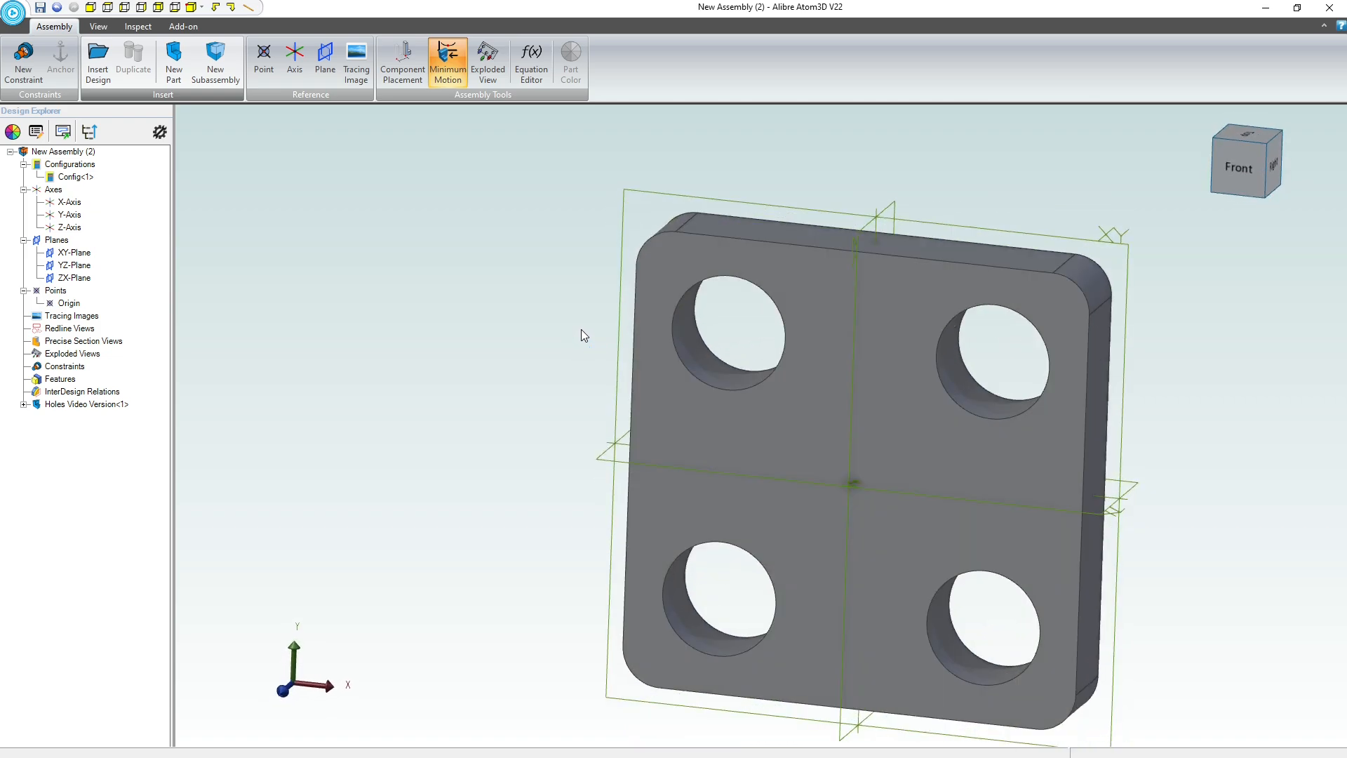
pyautogui.click(98, 60)
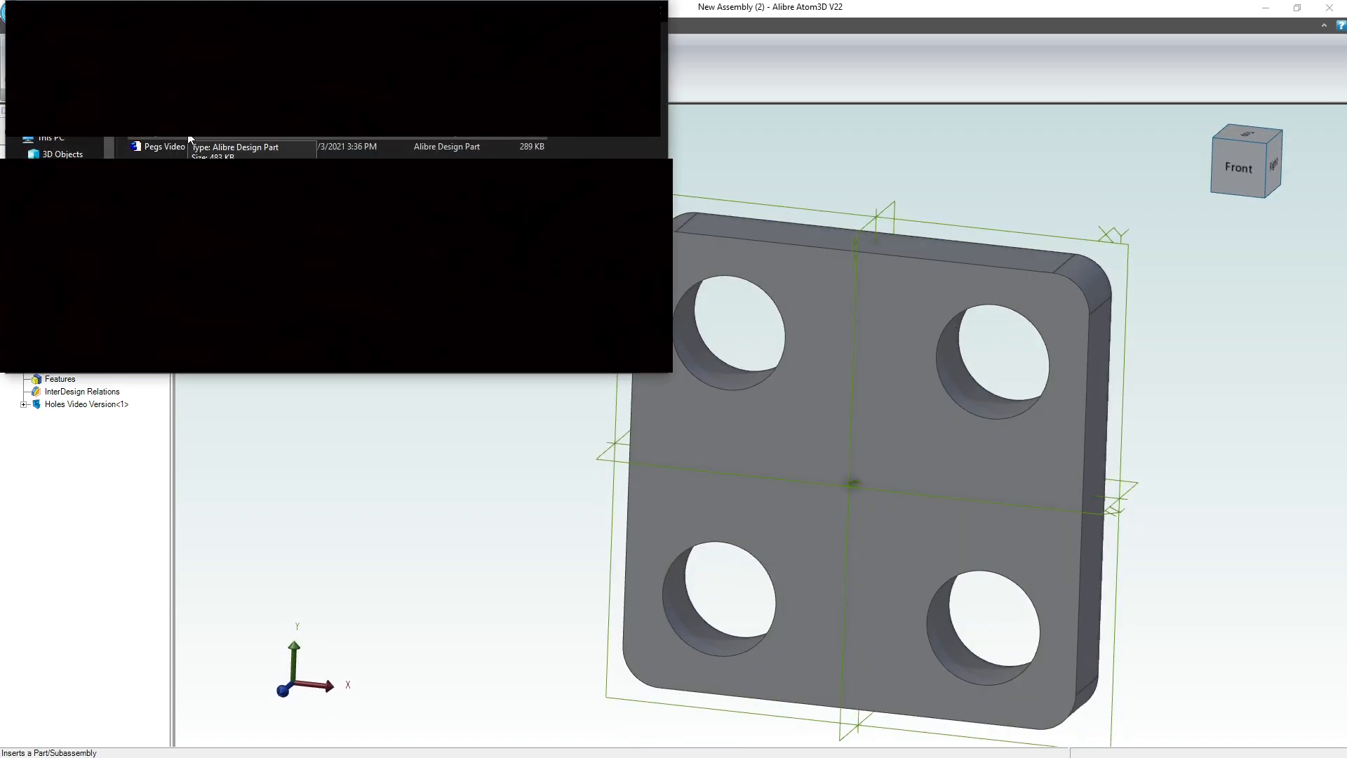
pyautogui.doubleClick(162, 146)
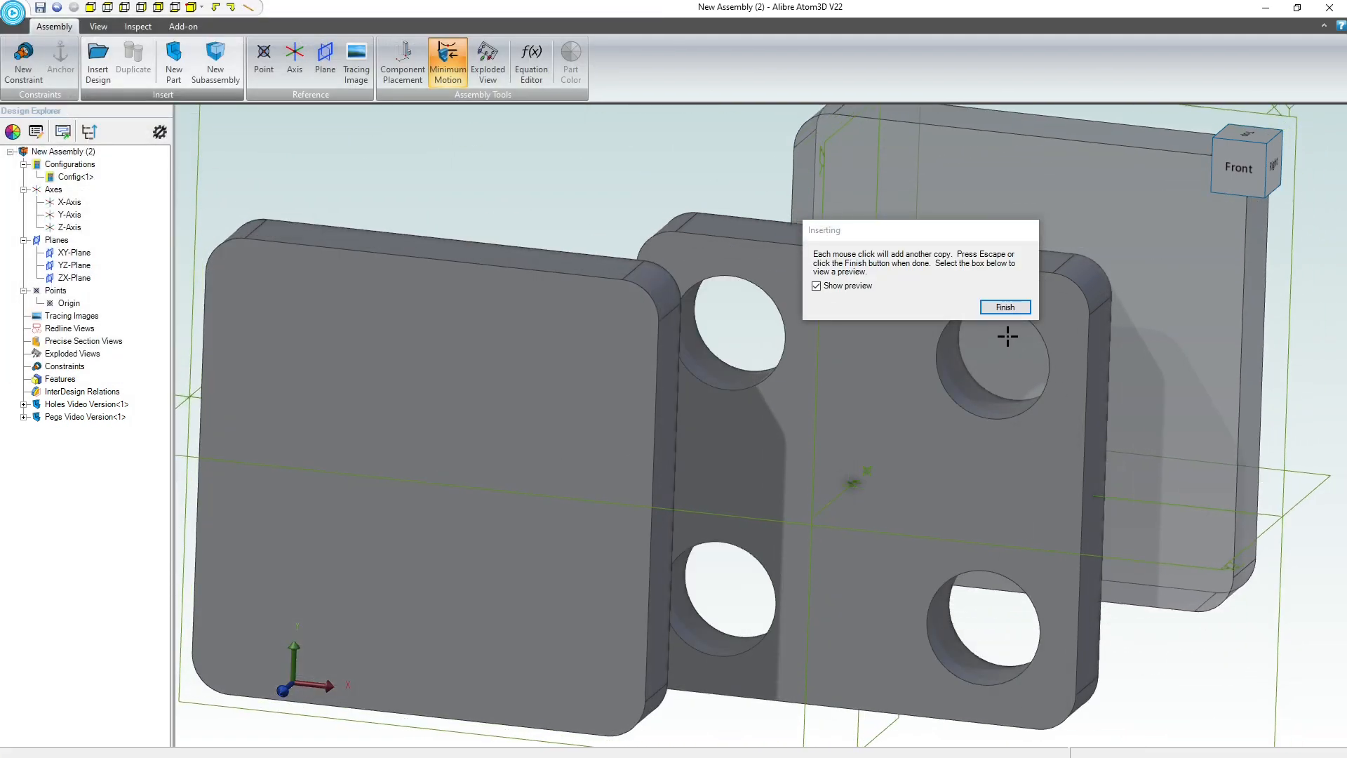
pyautogui.click(1005, 306)
# Open the Pegs Video Version part for editing in a separate window from the assembly.
pyautogui.moveTo(580, 424)
pyautogui.mouseDown(button='middle')
pyautogui.moveTo(550, 451)
pyautogui.moveTo(562, 434)
pyautogui.mouseUp(button='middle')
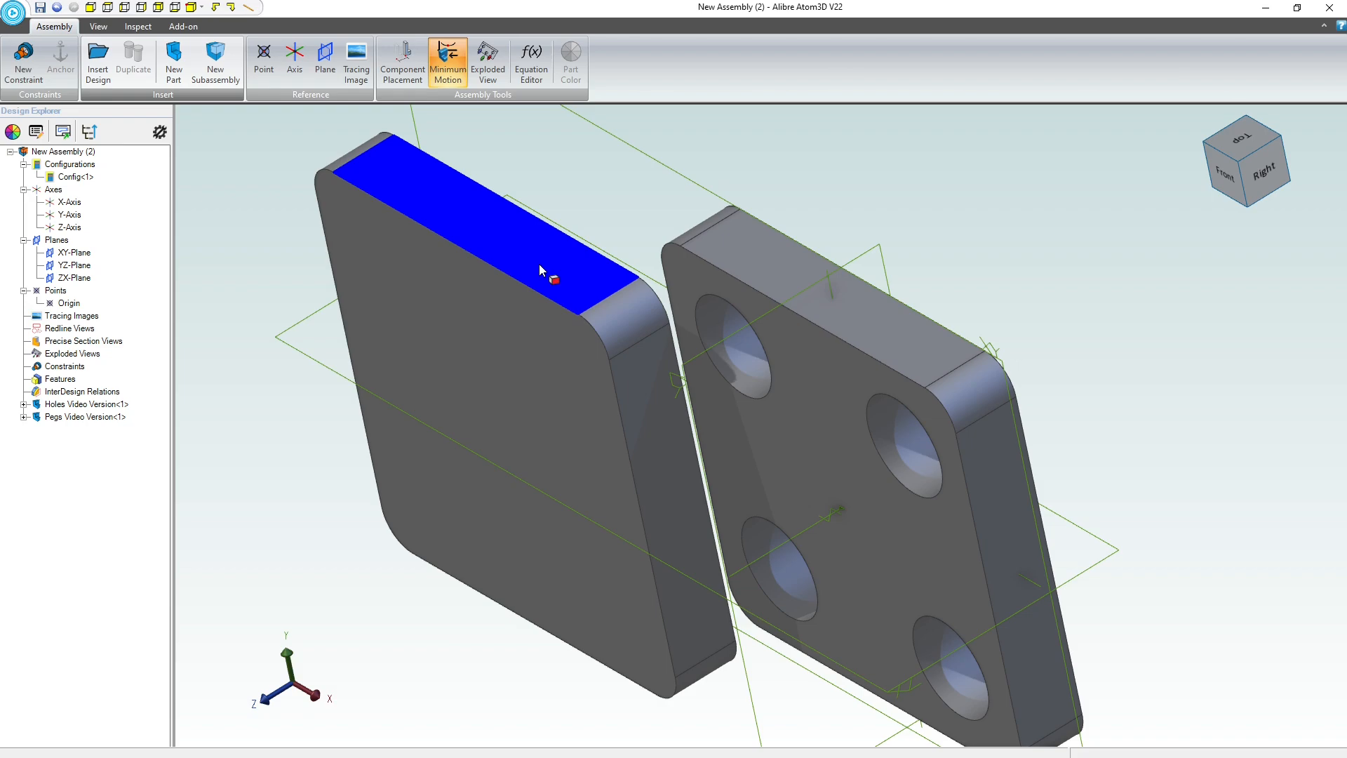
pyautogui.moveTo(540, 268); pyautogui.dragTo(598, 247, button='middle')
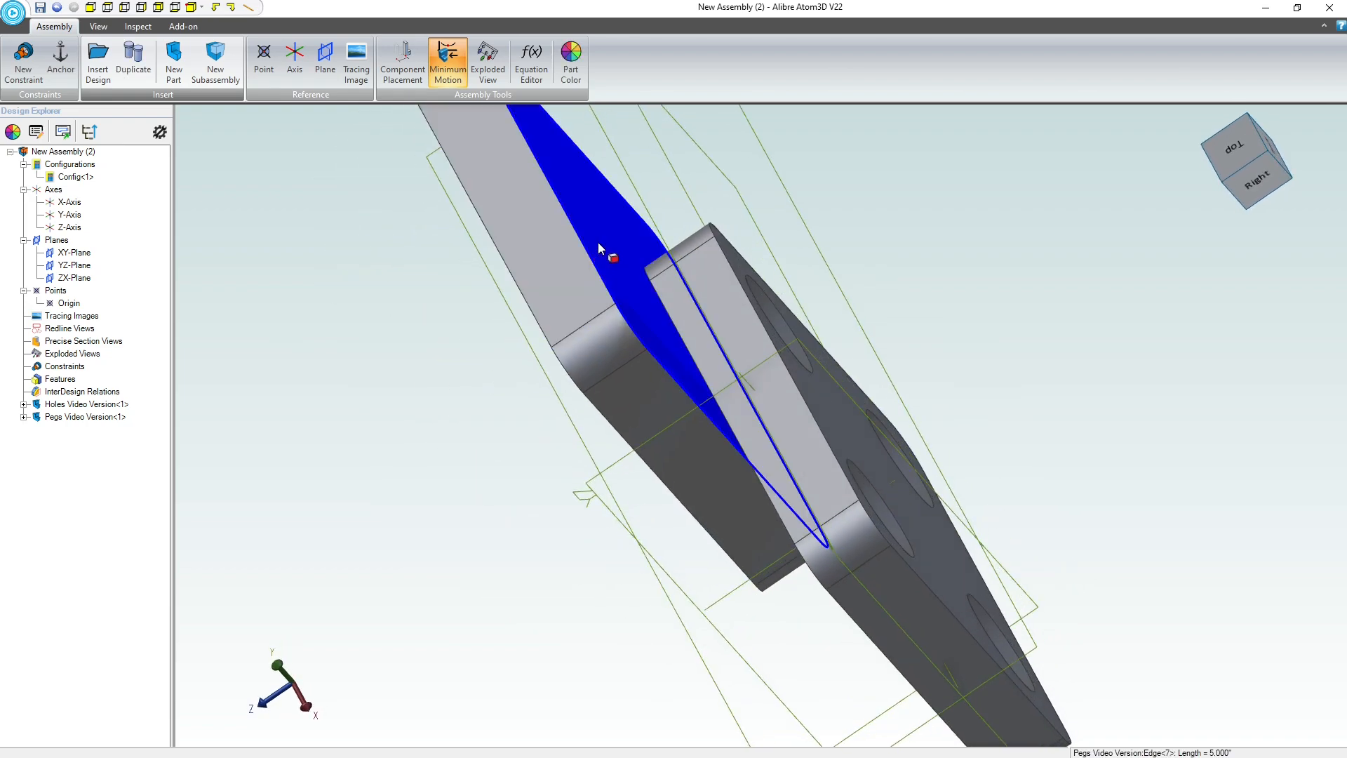
pyautogui.rightClick(587, 226)
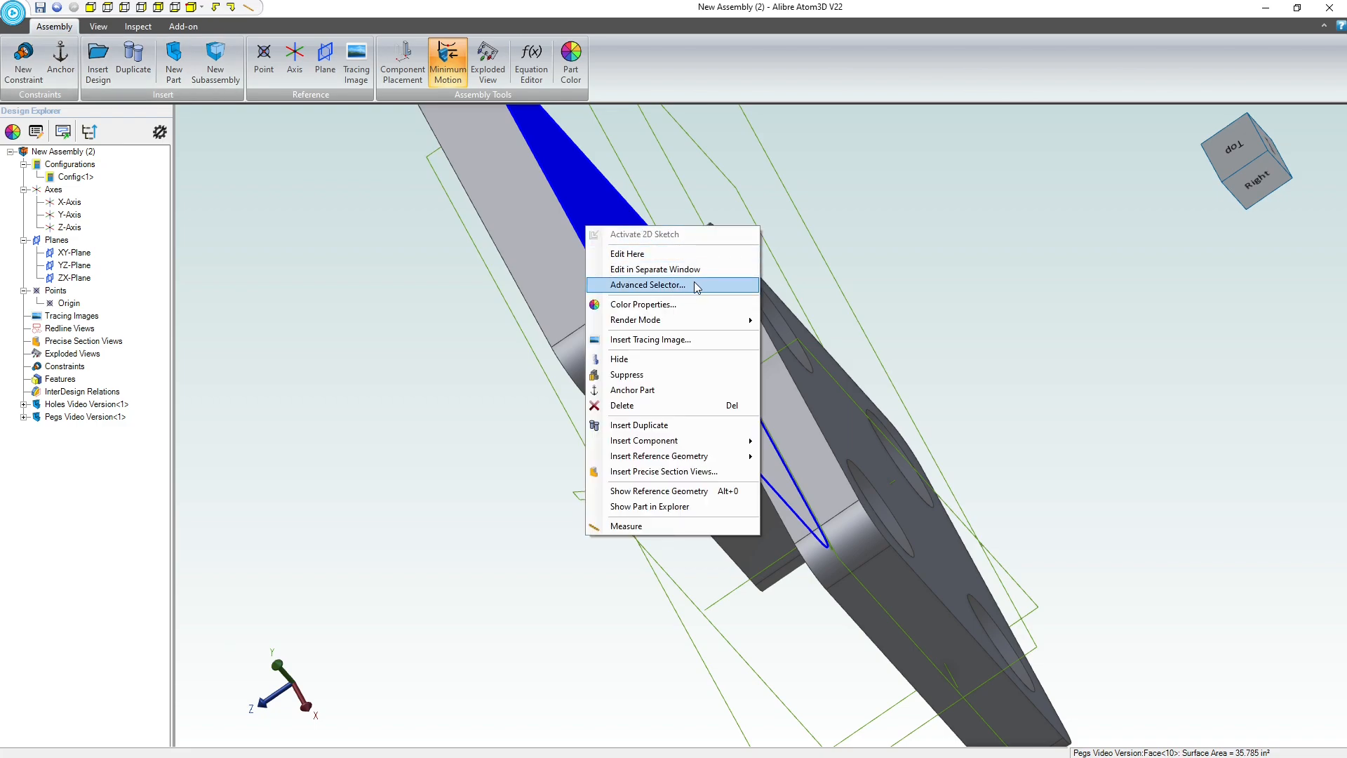
pyautogui.click(696, 270)
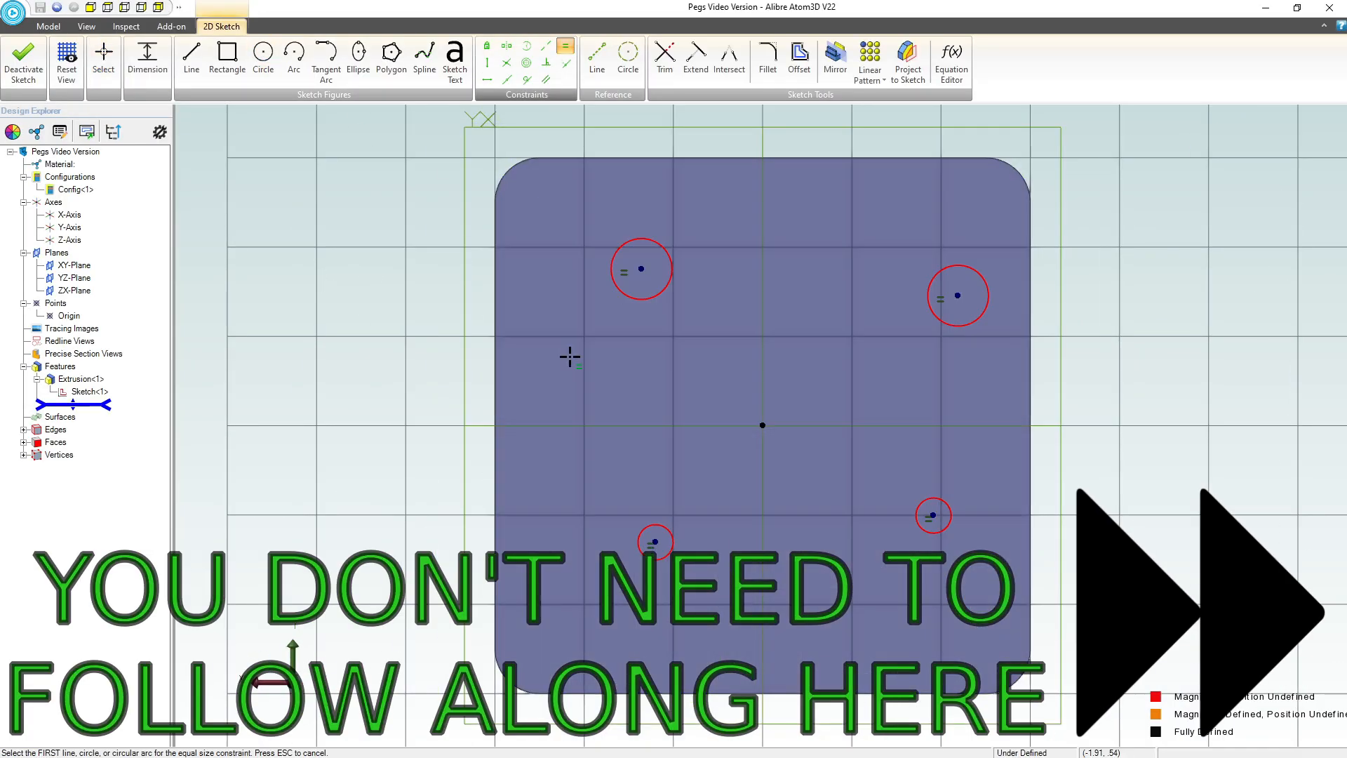
# Make the four peg circles on the plate's inner face equal in size and set their diameter to 1.25 in.
pyautogui.click(655, 542)
pyautogui.click(673, 406)
pyautogui.click(487, 62)
pyautogui.click(655, 200)
pyautogui.write('1.25')
# Center the four circles symmetrically about the plate's midlines with 3.5 in horizontal and vertical center spacing, and finish the sketch.
pyautogui.click(506, 45)
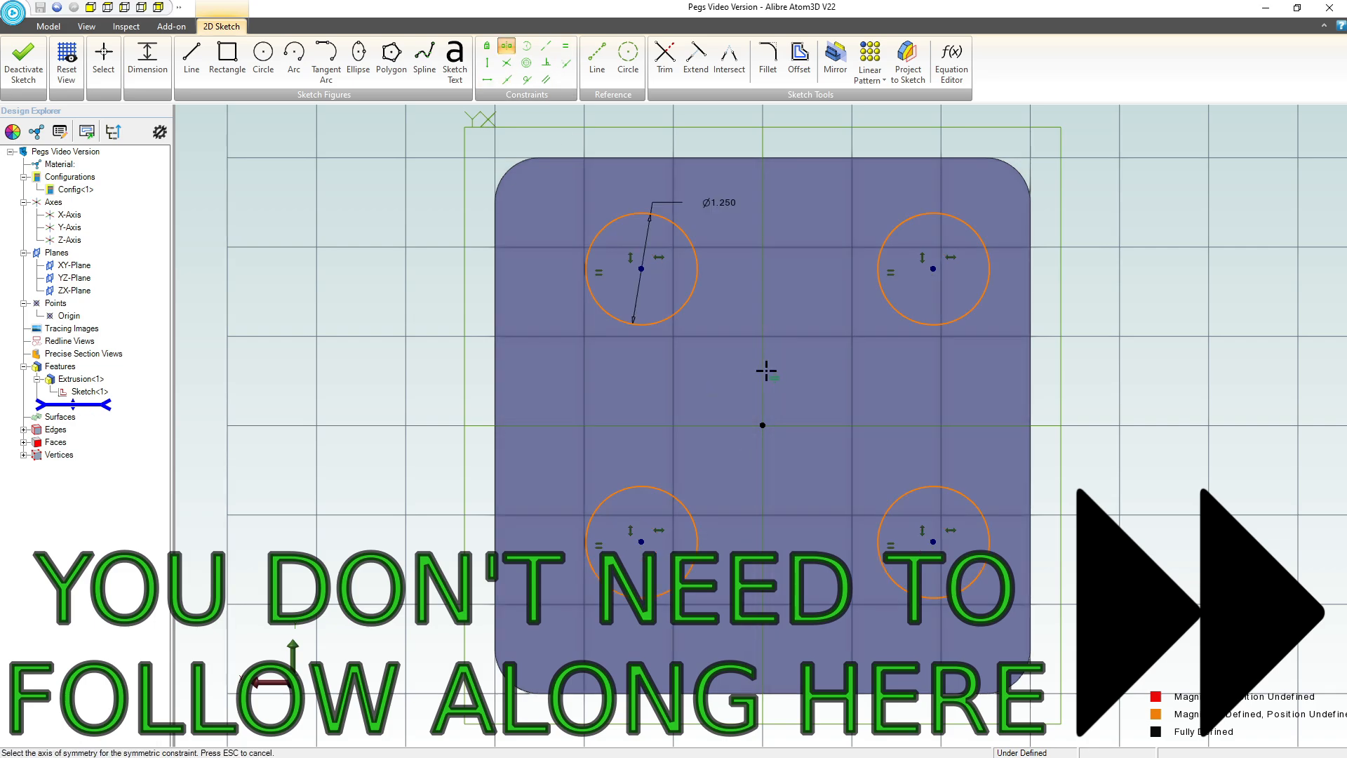
pyautogui.moveTo(767, 370); pyautogui.dragTo(786, 386, button='middle')
pyautogui.click(777, 351)
pyautogui.click(662, 294)
pyautogui.click(941, 277)
pyautogui.click(851, 215)
pyautogui.click(368, 284)
pyautogui.click(23, 62)
pyautogui.doubleClick(75, 404)
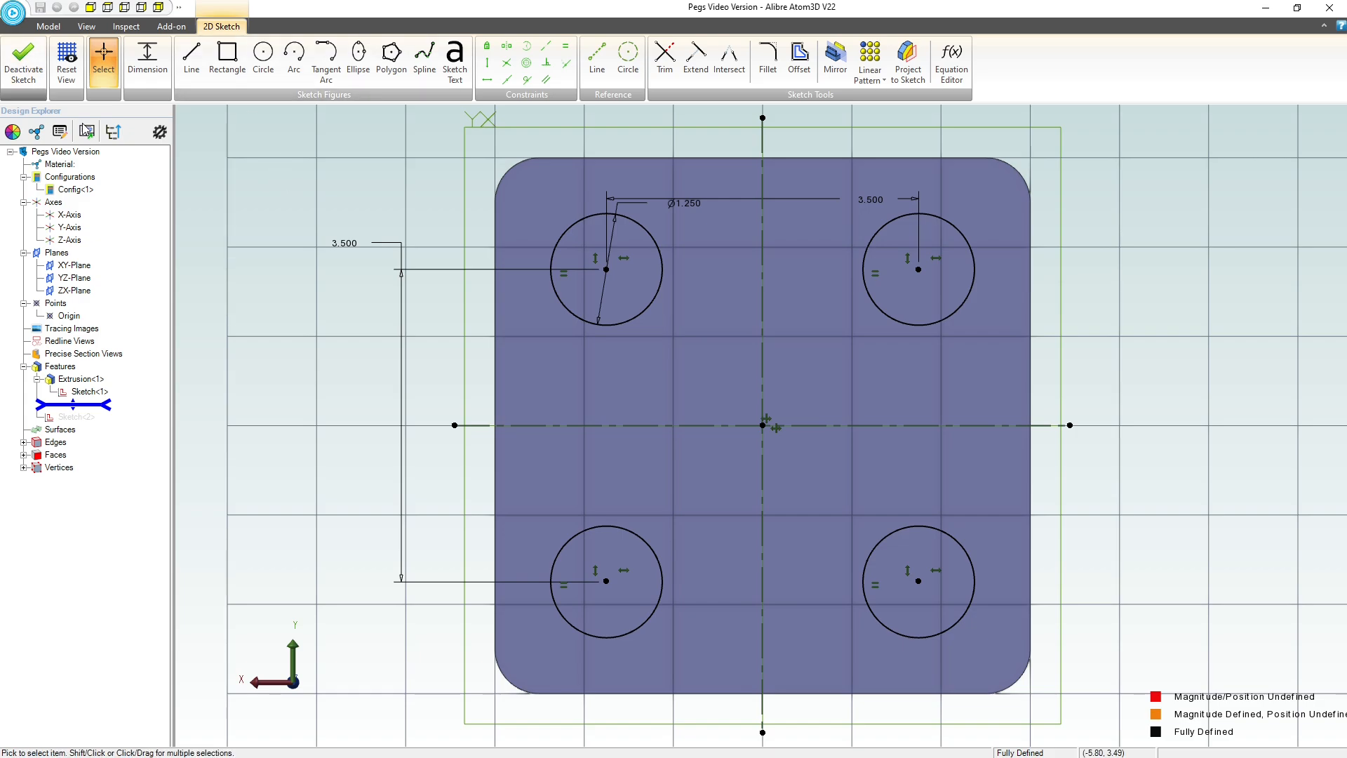
pyautogui.click(12, 75)
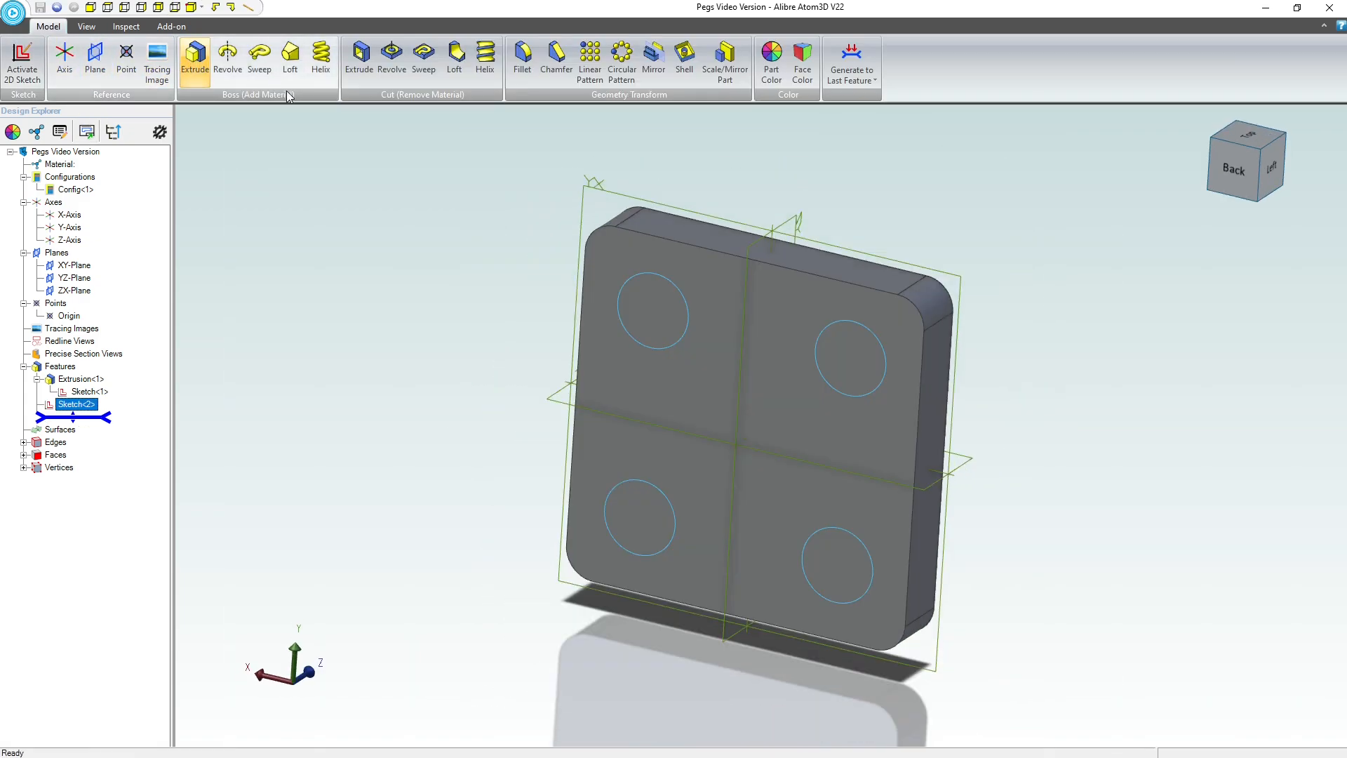
# Extrude the four-circle sketch as a boss to a depth of 1 in to form the pegs.
pyautogui.click(195, 57)
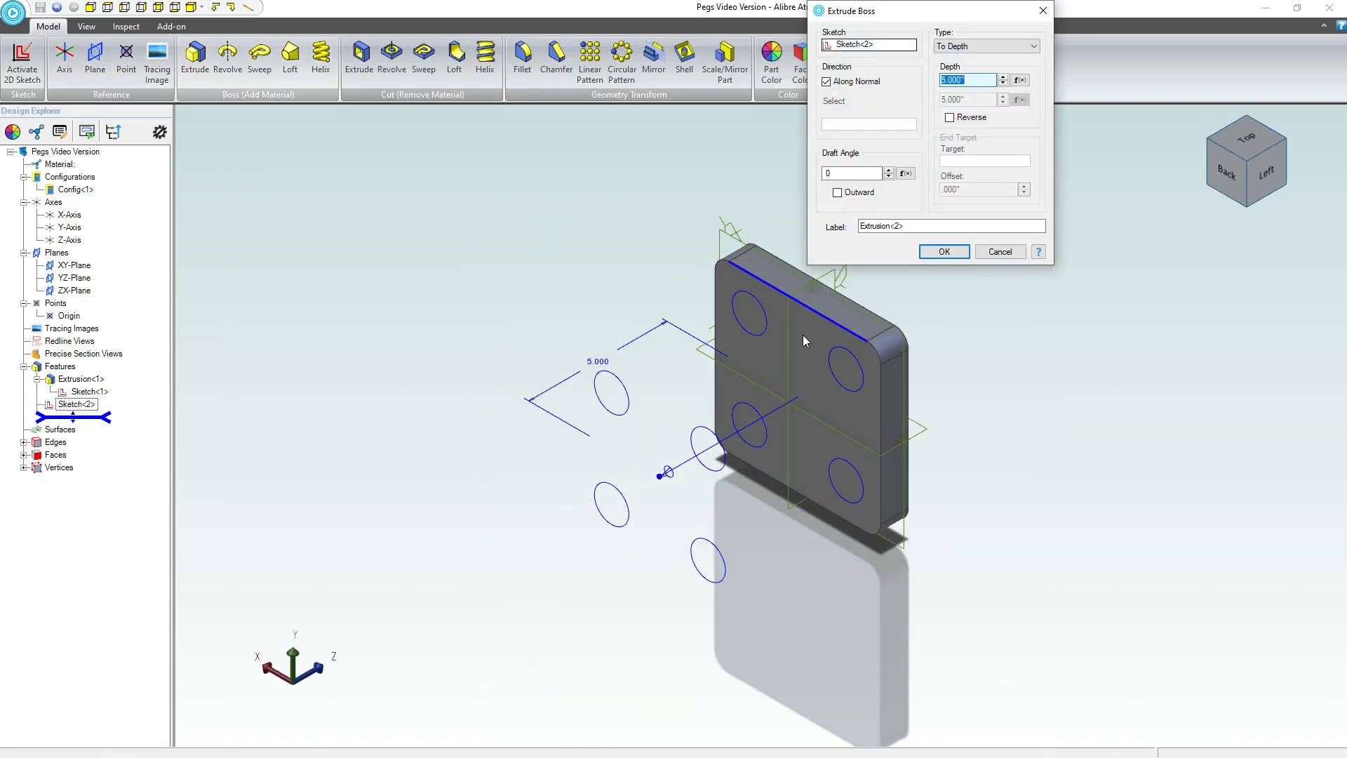
pyautogui.scroll(5, 823, 327)
pyautogui.scroll(-2, 815, 290)
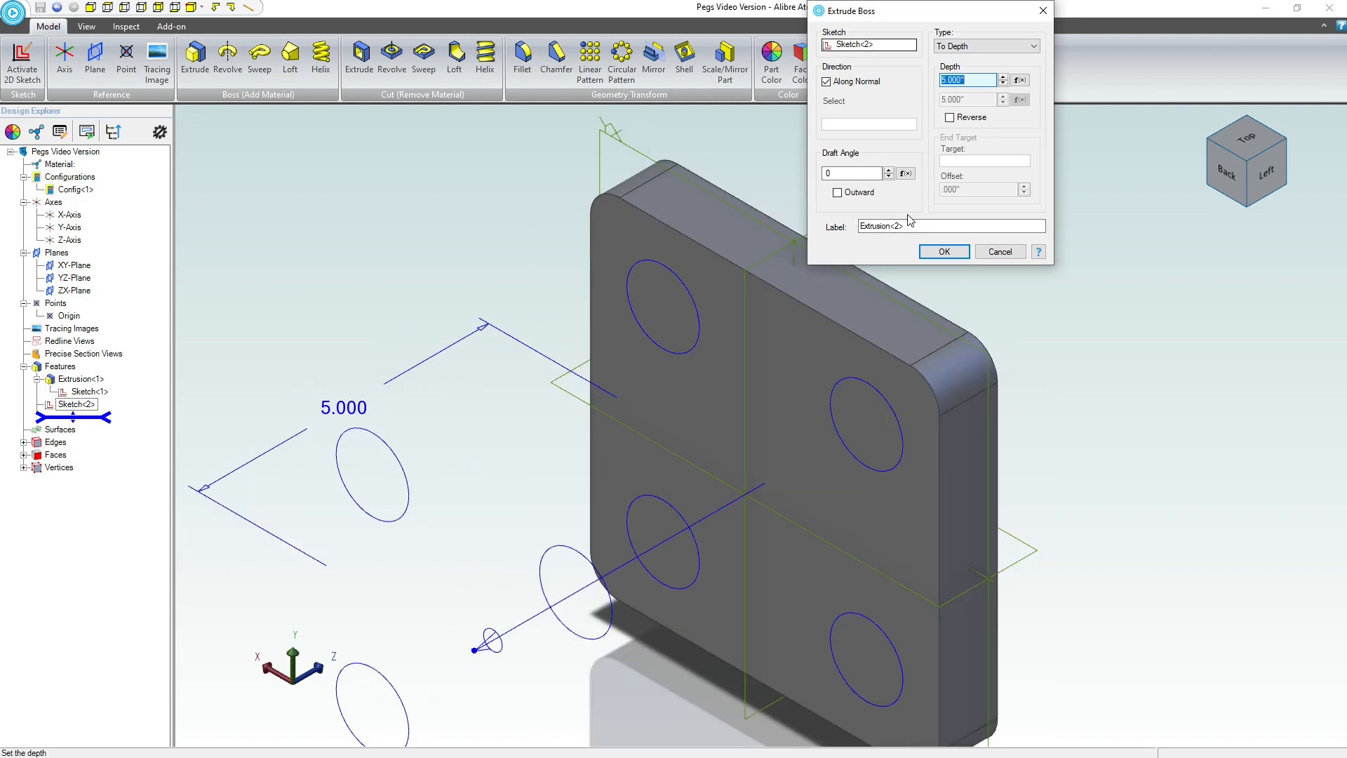
pyautogui.write('1')
pyautogui.press('Return')
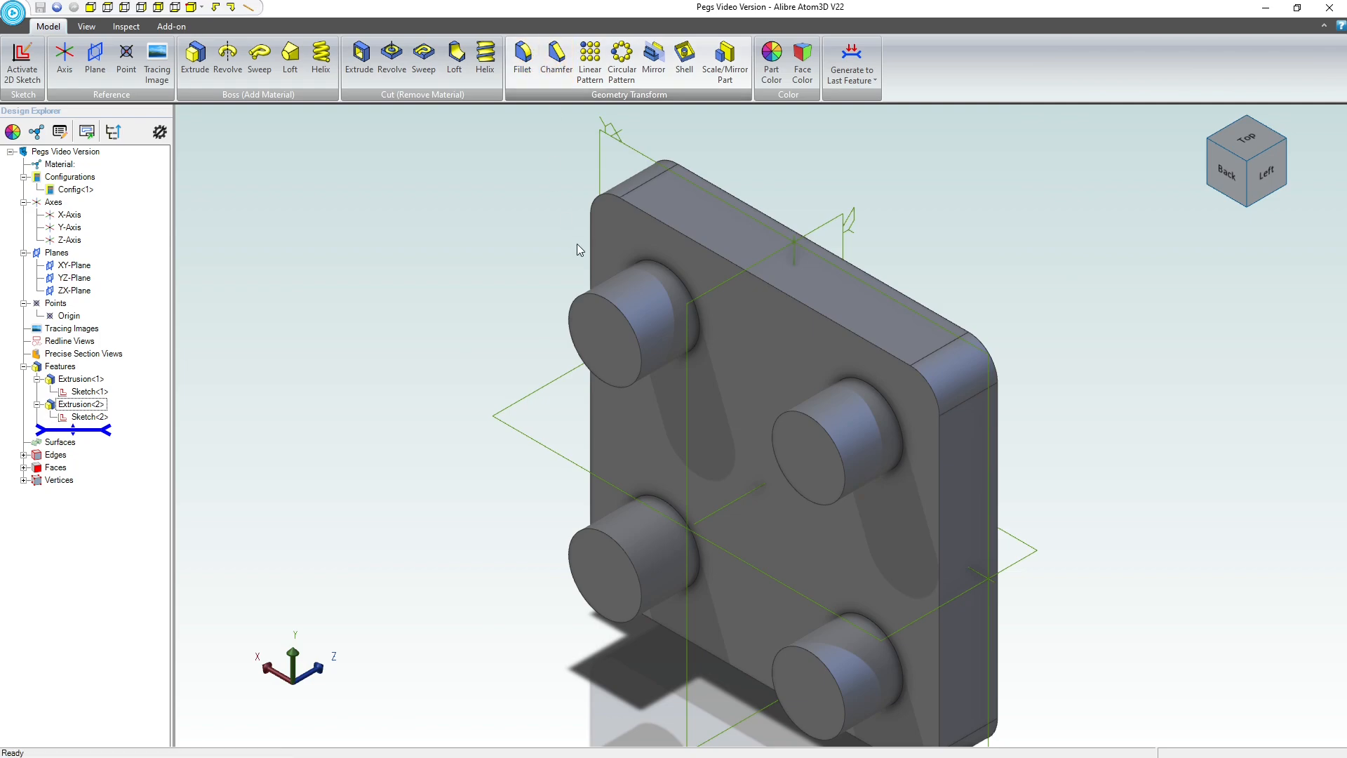
# Chamfer the end faces of all four pegs with an equal distance of 0.25 in.
pyautogui.click(604, 338)
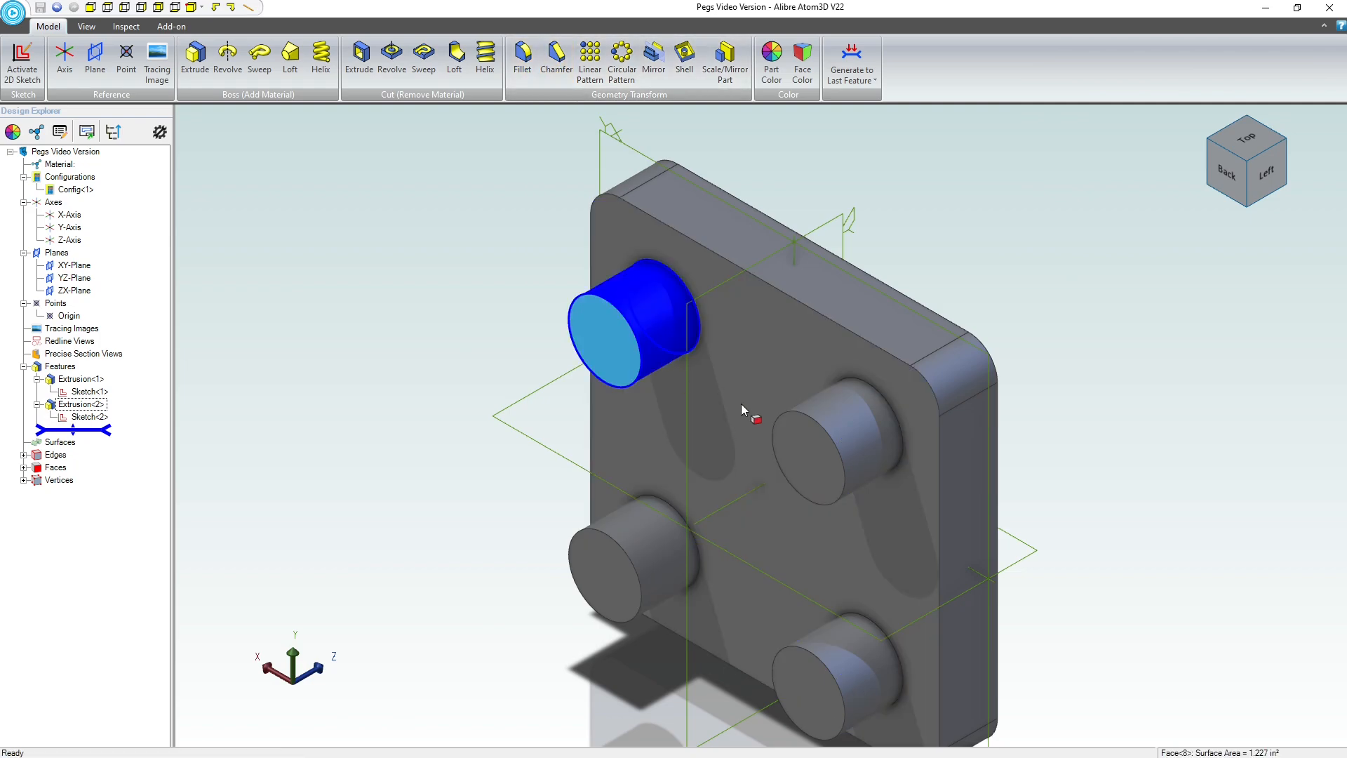
pyautogui.keyDown('ctrl'); pyautogui.click(798, 445); pyautogui.keyUp('ctrl')
pyautogui.keyDown('ctrl'); pyautogui.click(803, 674); pyautogui.keyUp('ctrl')
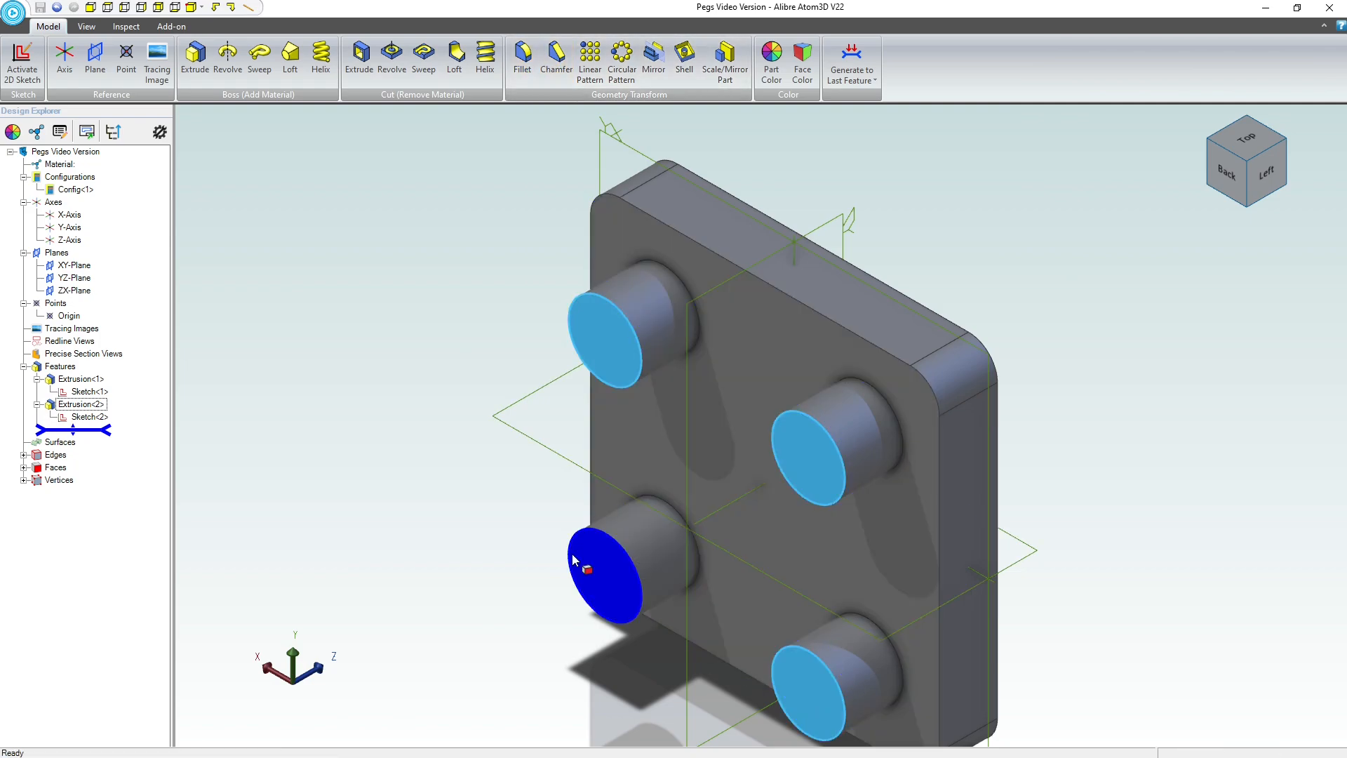
pyautogui.keyDown('ctrl'); pyautogui.click(588, 569); pyautogui.keyUp('ctrl')
pyautogui.click(557, 59)
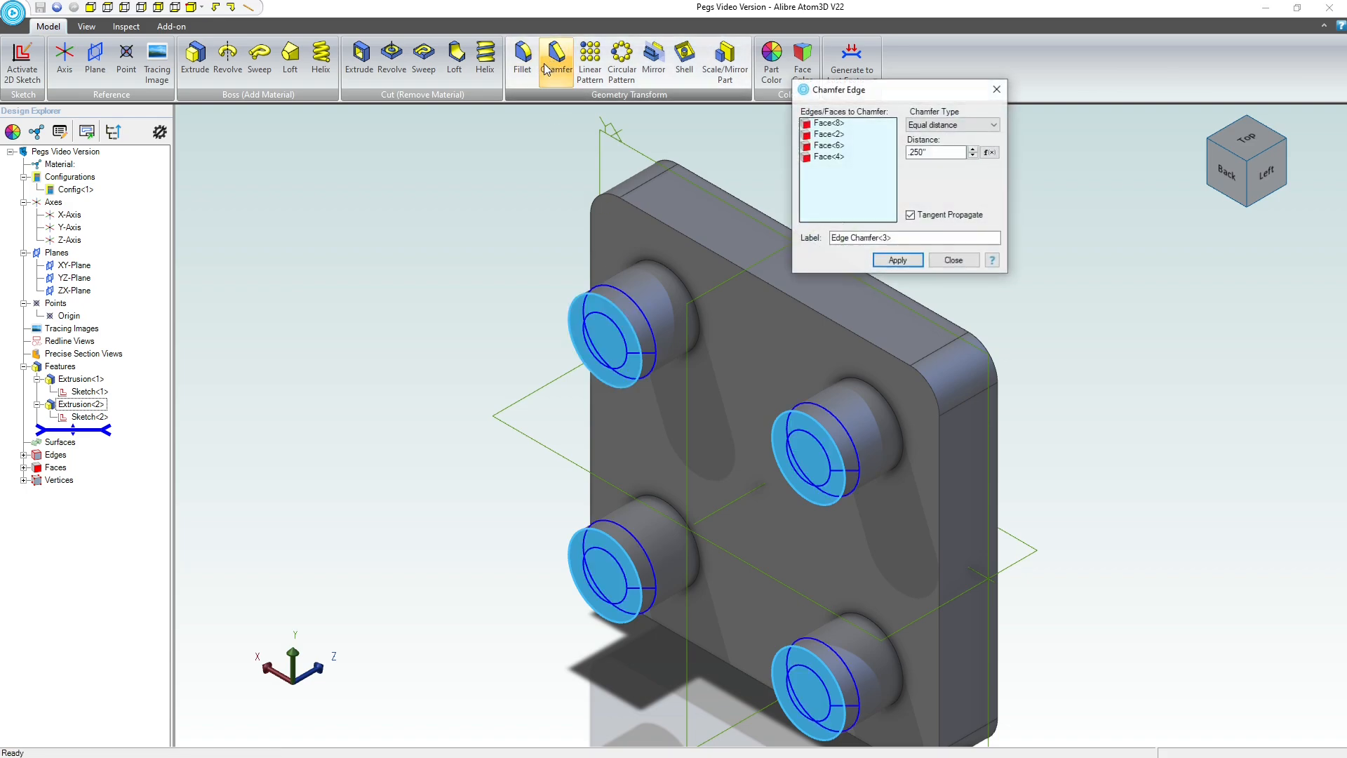
pyautogui.click(894, 259)
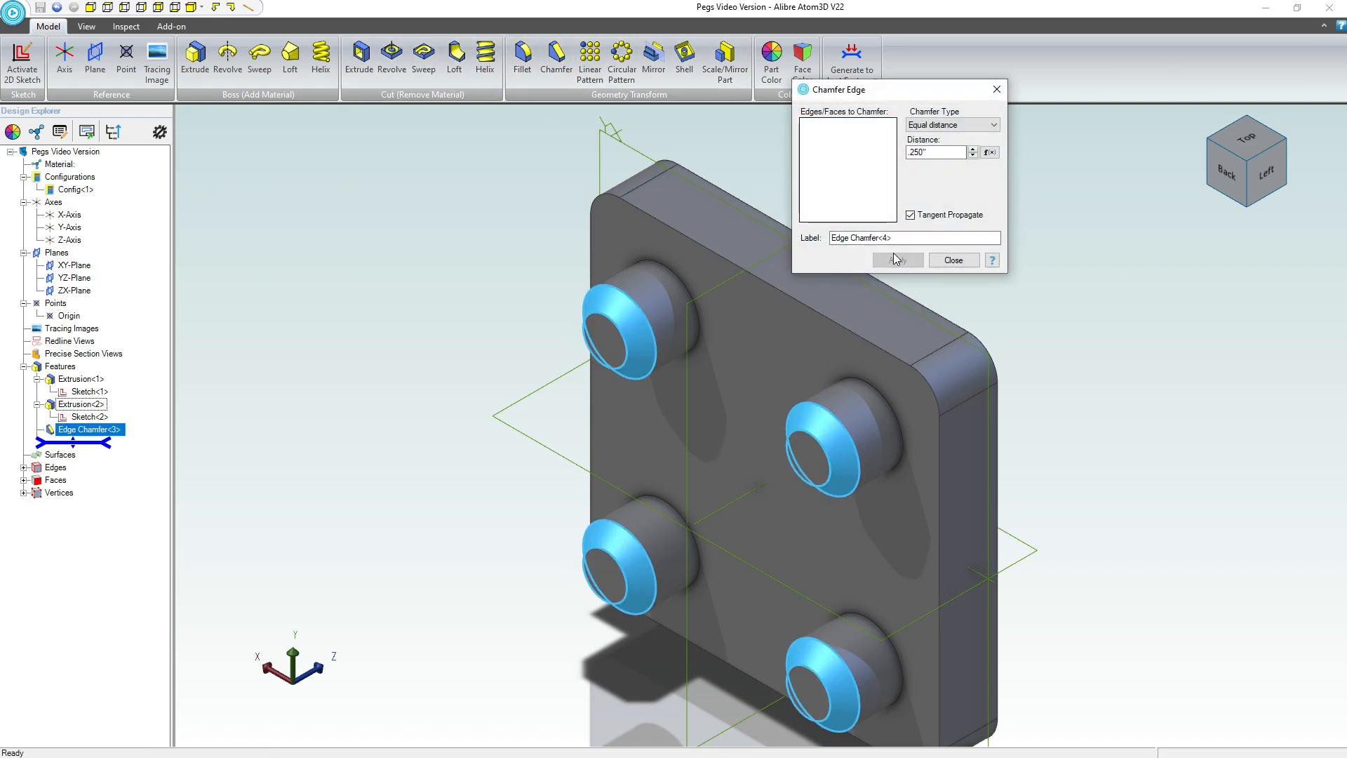
pyautogui.click(953, 260)
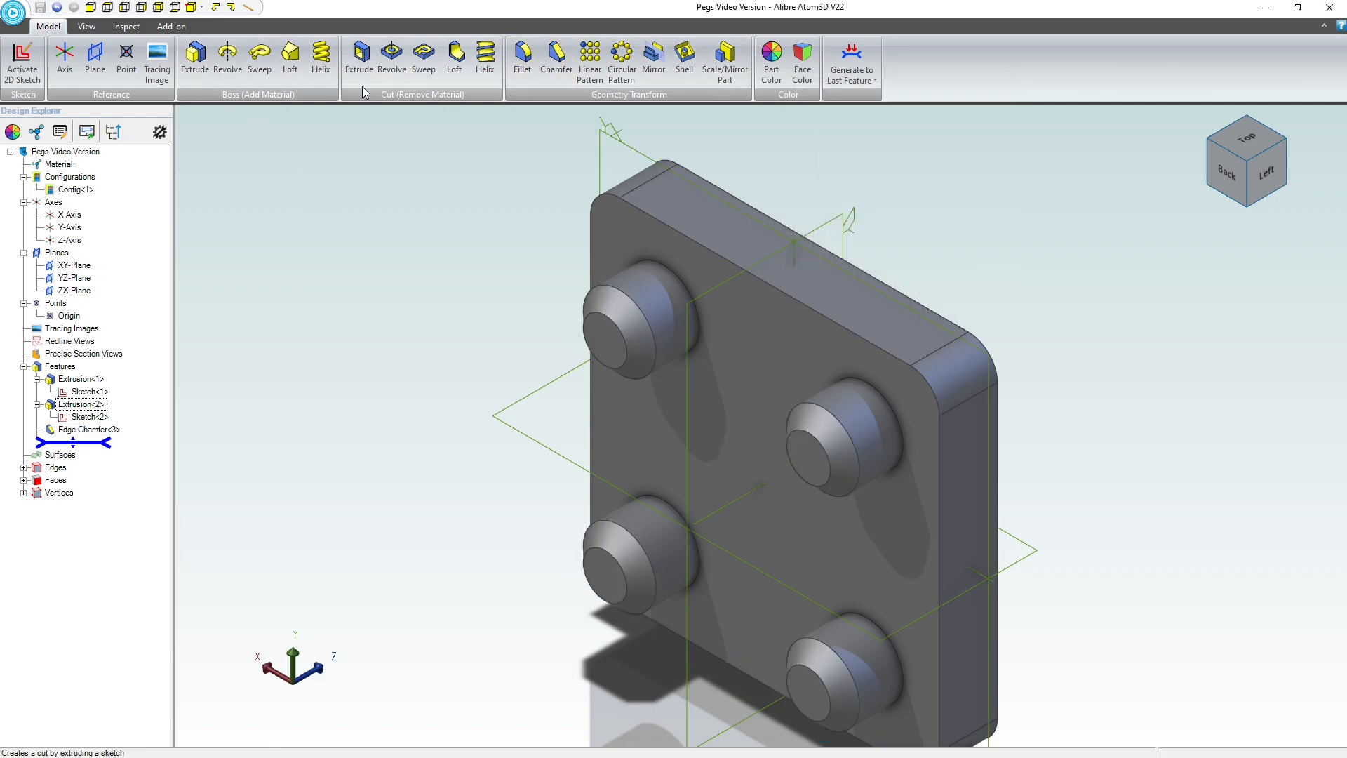
# Leave the pegs part window and return to the assembly.
pyautogui.click(13, 14)
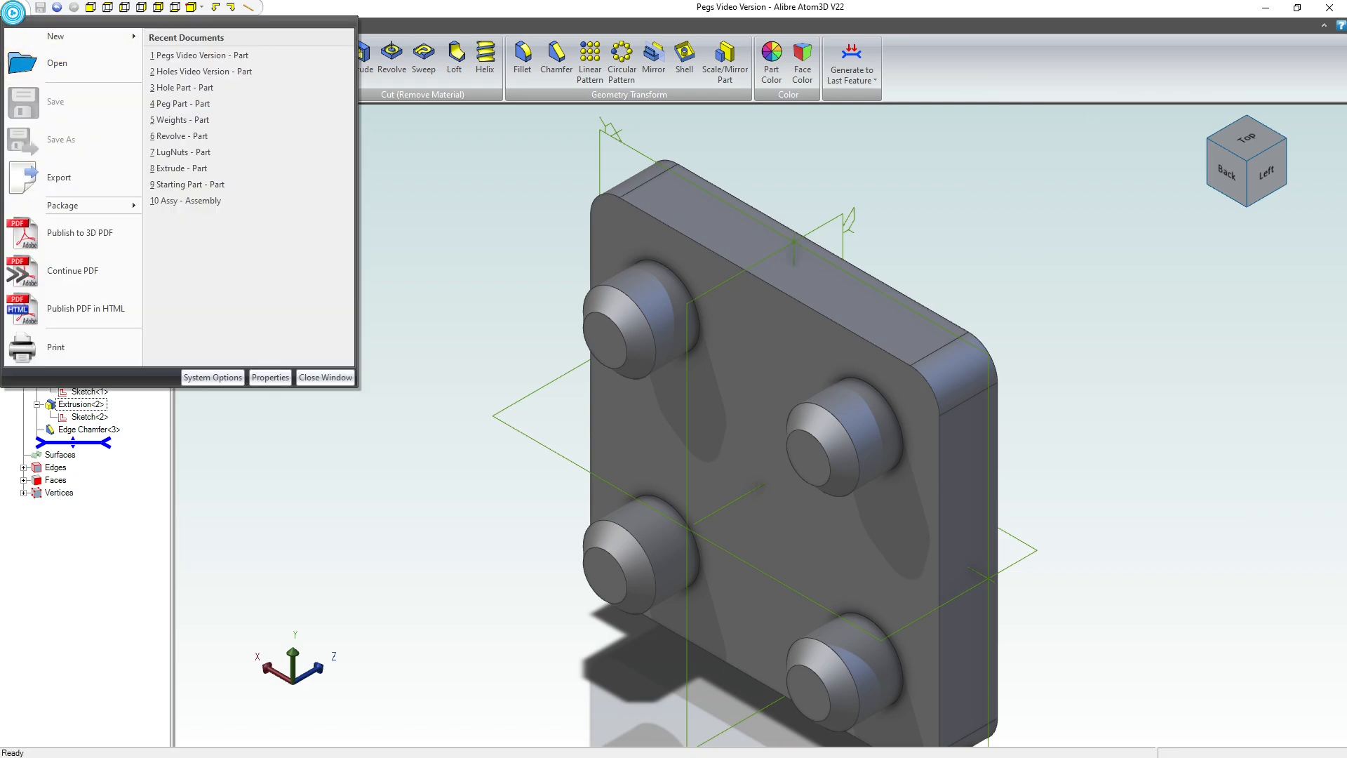
pyautogui.click(805, 423)
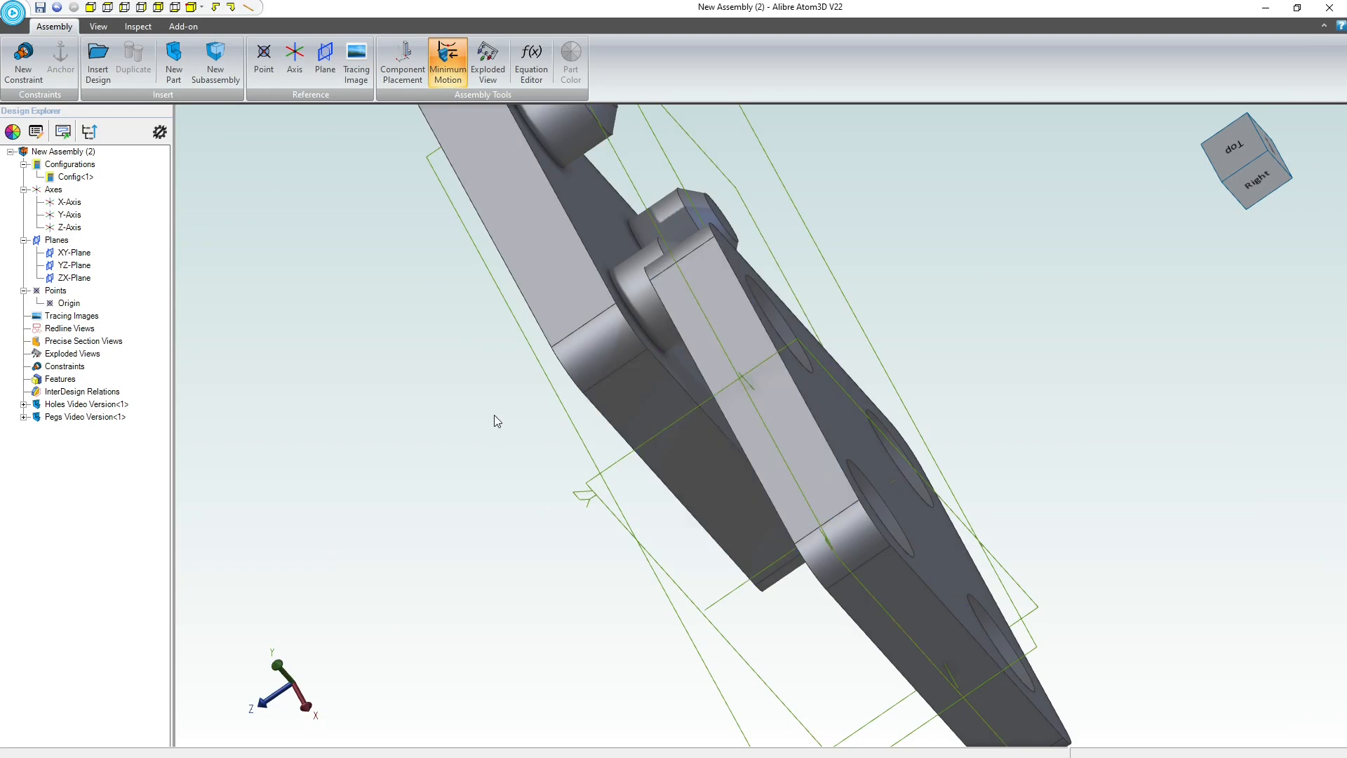
pyautogui.scroll(-1, 494, 421)
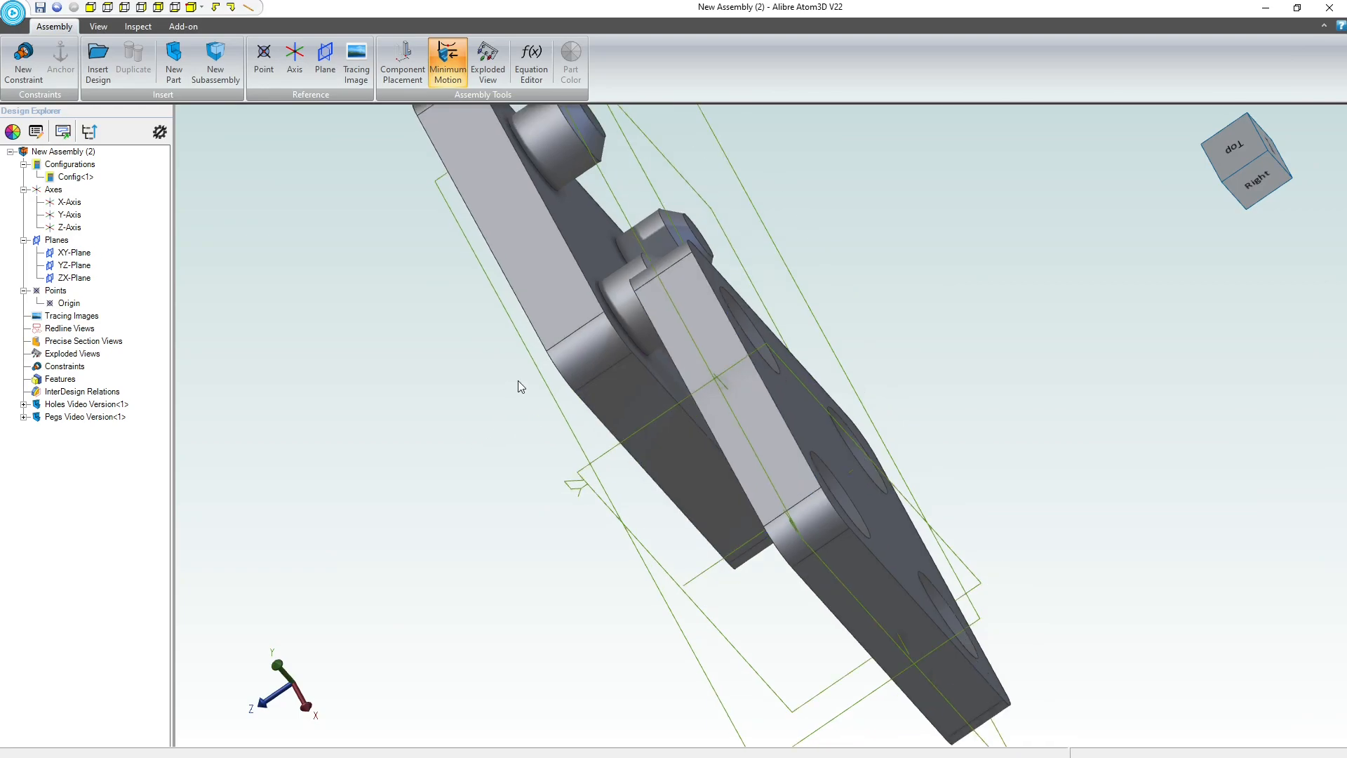
# Apply a coincident assembly constraint between the matching right-hand side faces of the pegs plate and the holes plate.
pyautogui.click(10, 56)
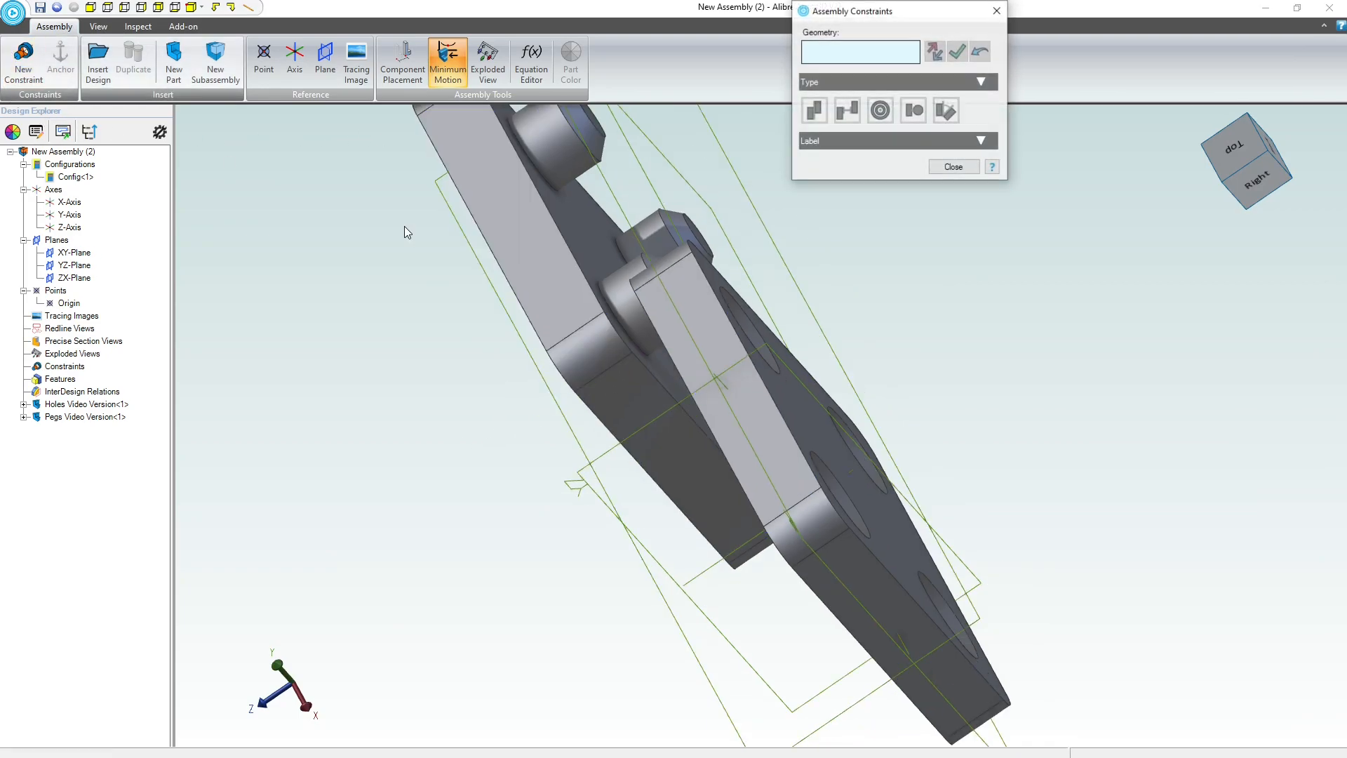
pyautogui.click(646, 415)
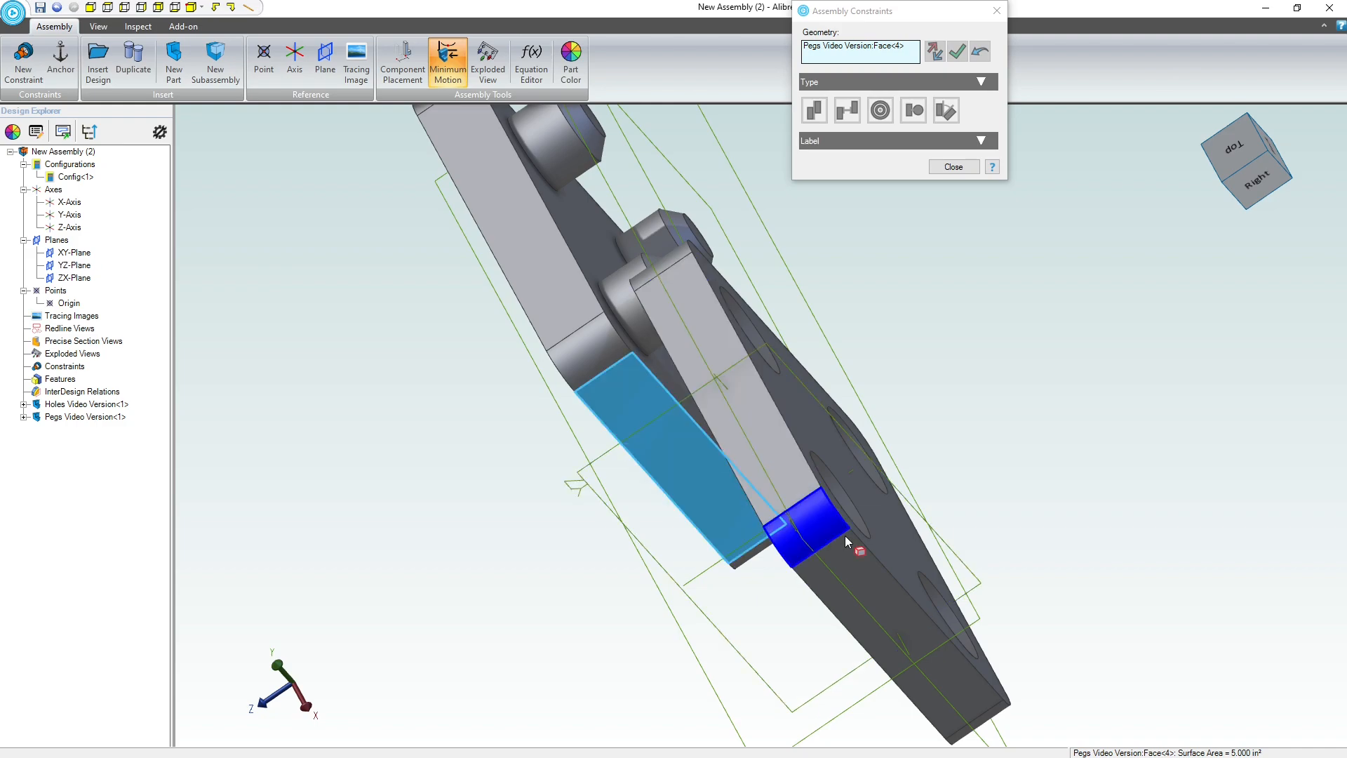
pyautogui.click(848, 575)
pyautogui.click(848, 575)
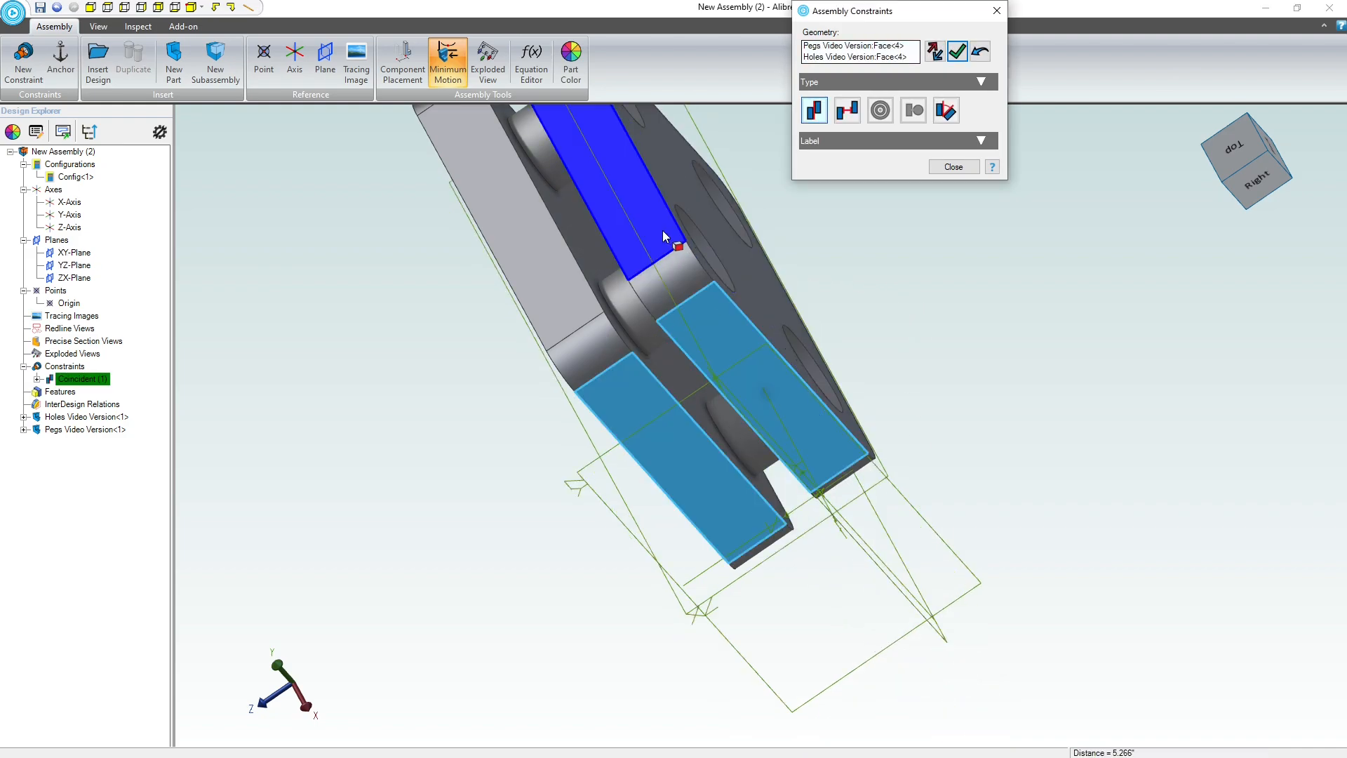
pyautogui.click(958, 52)
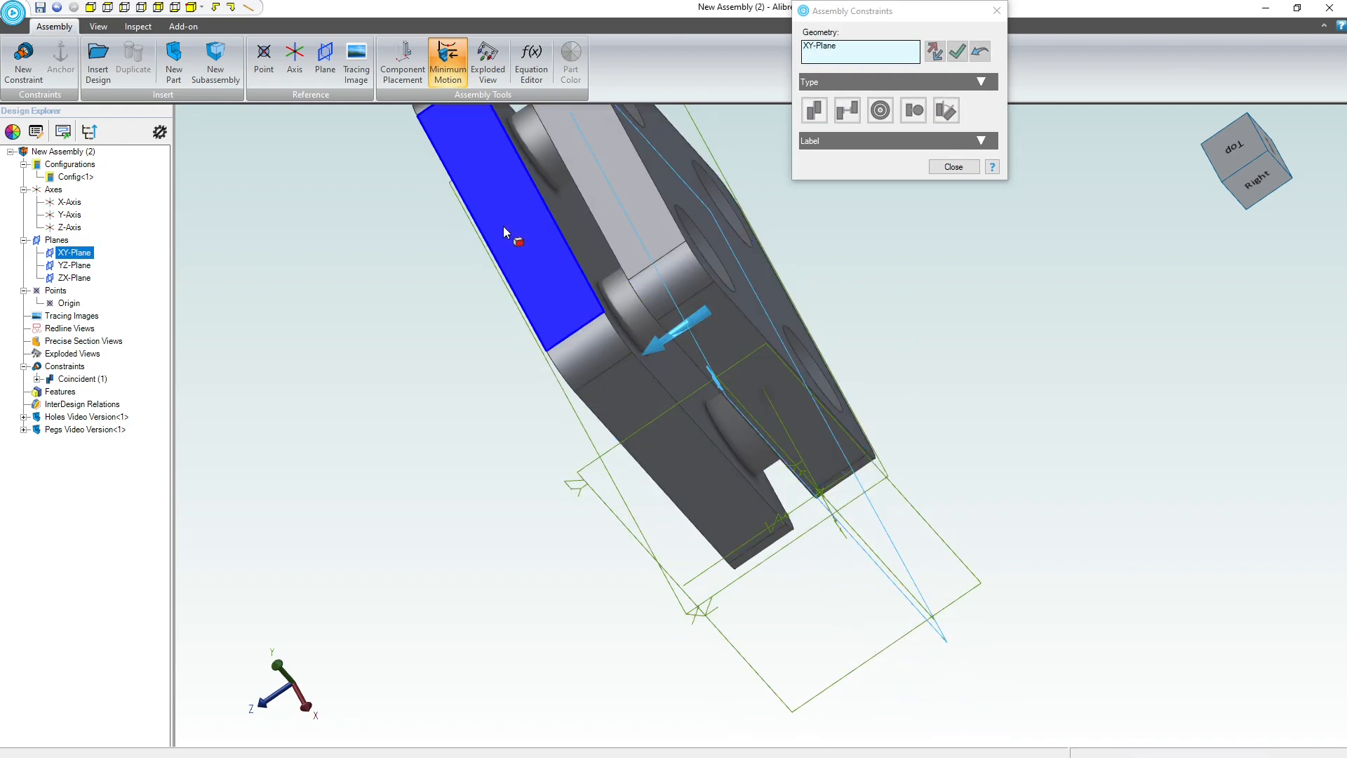
# Apply a coincident constraint between the matching top side faces of the holes plate and the pegs plate.
pyautogui.click(627, 194)
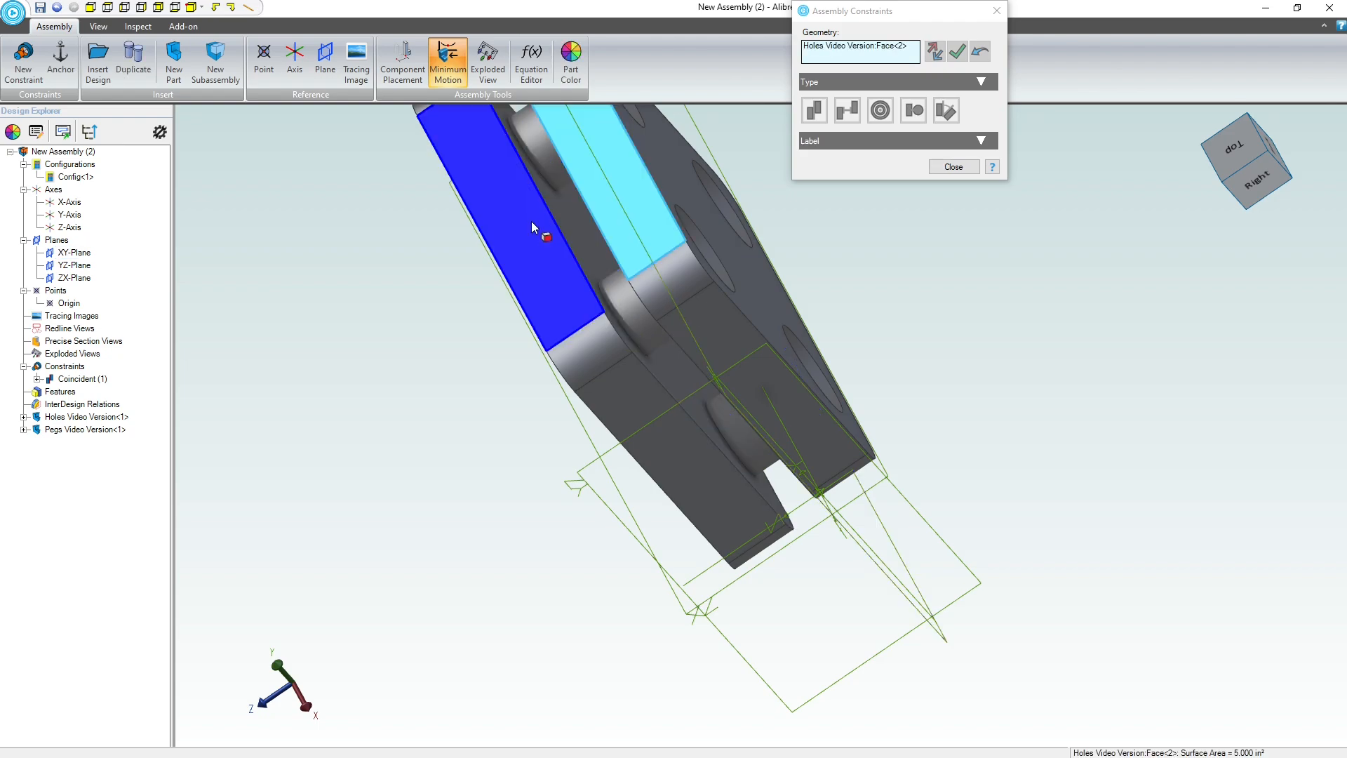
pyautogui.click(545, 242)
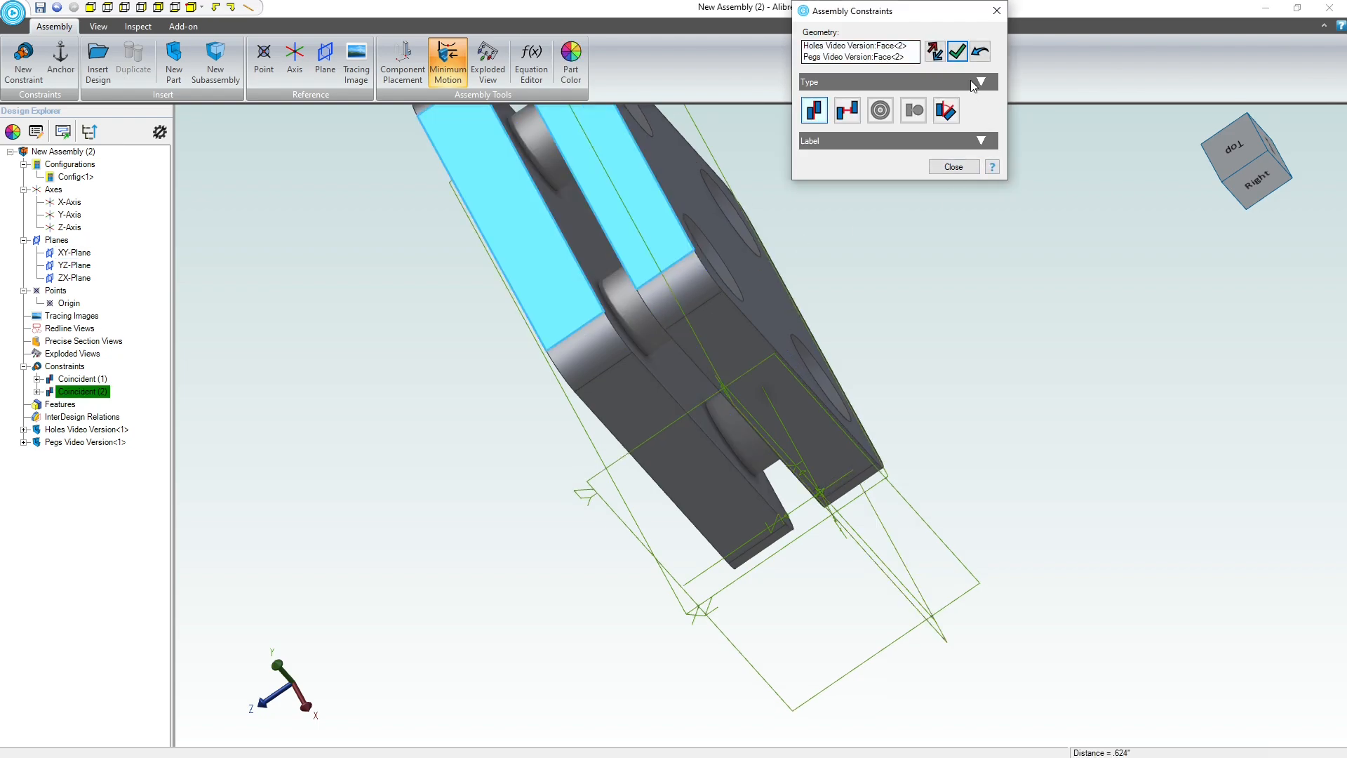
pyautogui.click(958, 56)
# Mate the pegs plate's peg-side face to the facing surface of the holes plate with a coincident constraint, and finish constraining.
pyautogui.click(536, 249)
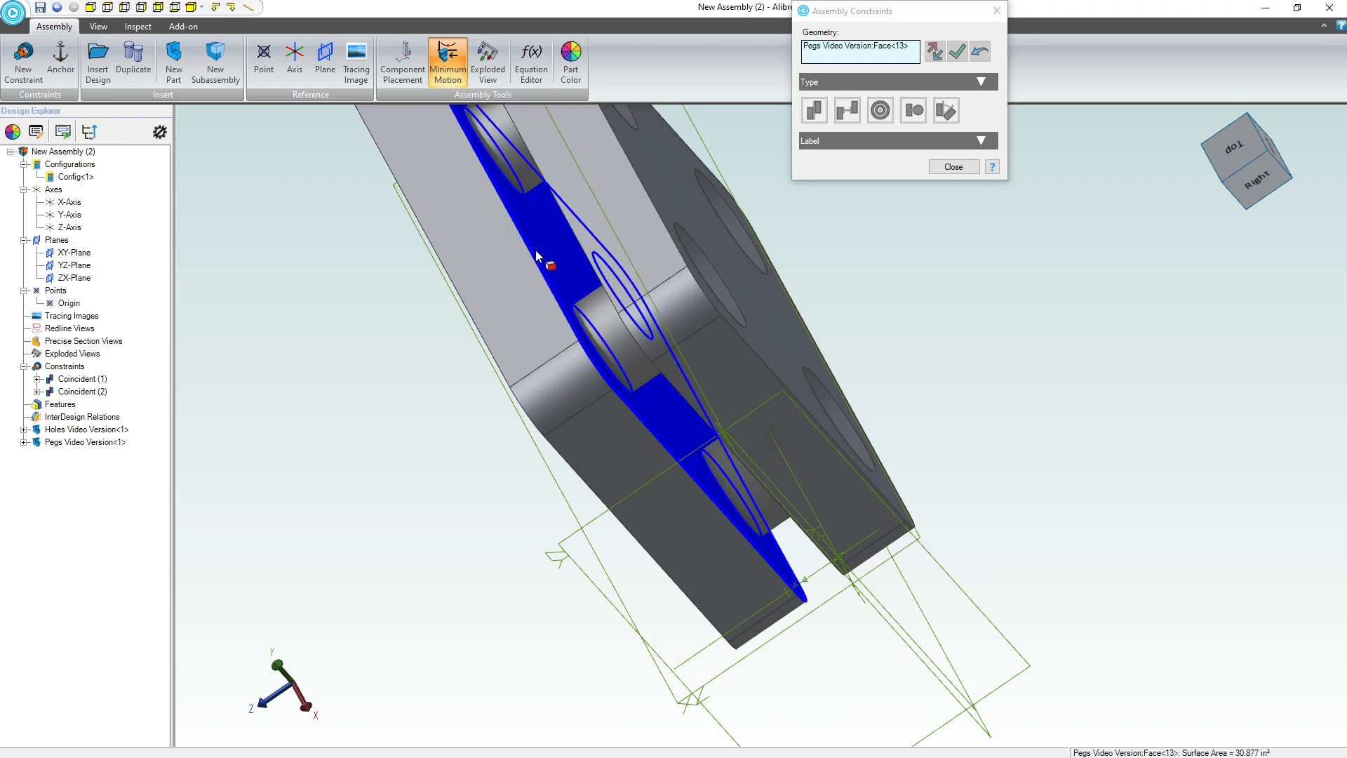
pyautogui.click(553, 259)
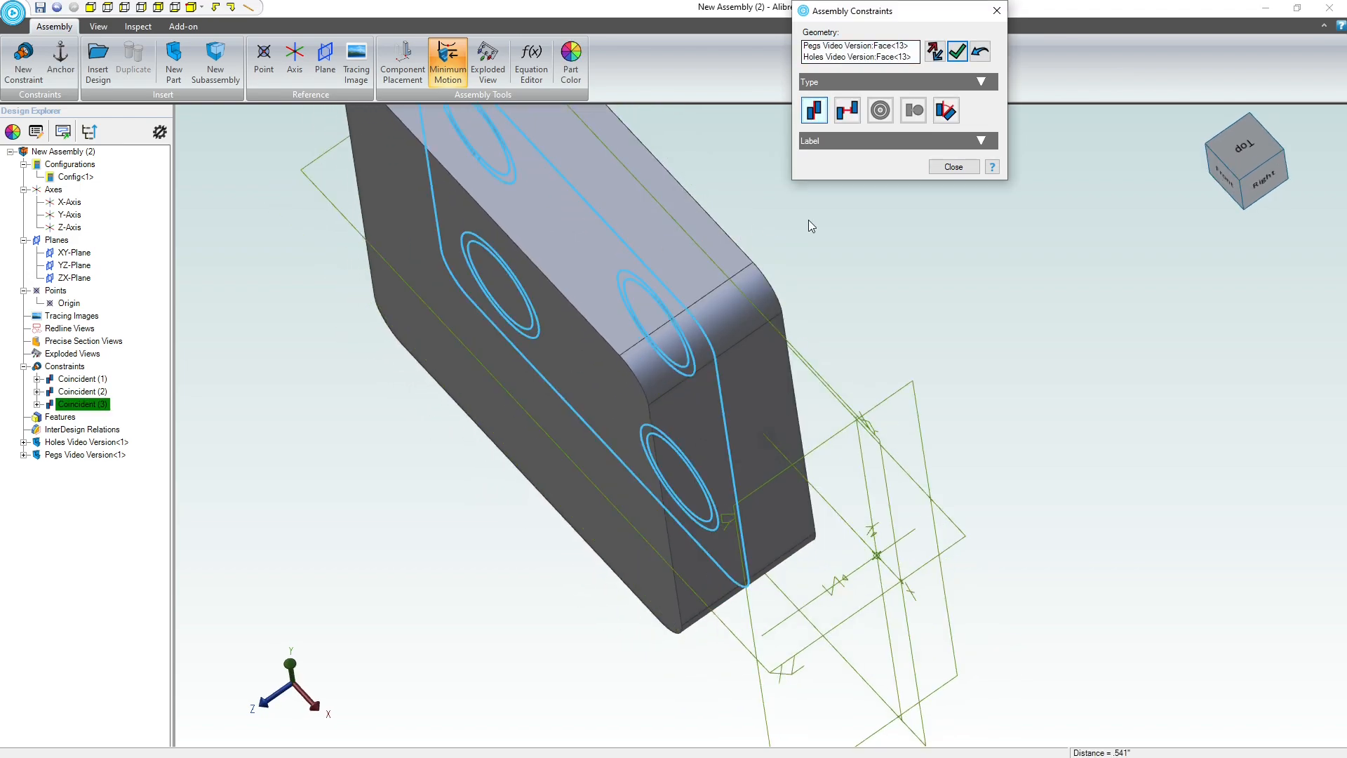
pyautogui.click(957, 52)
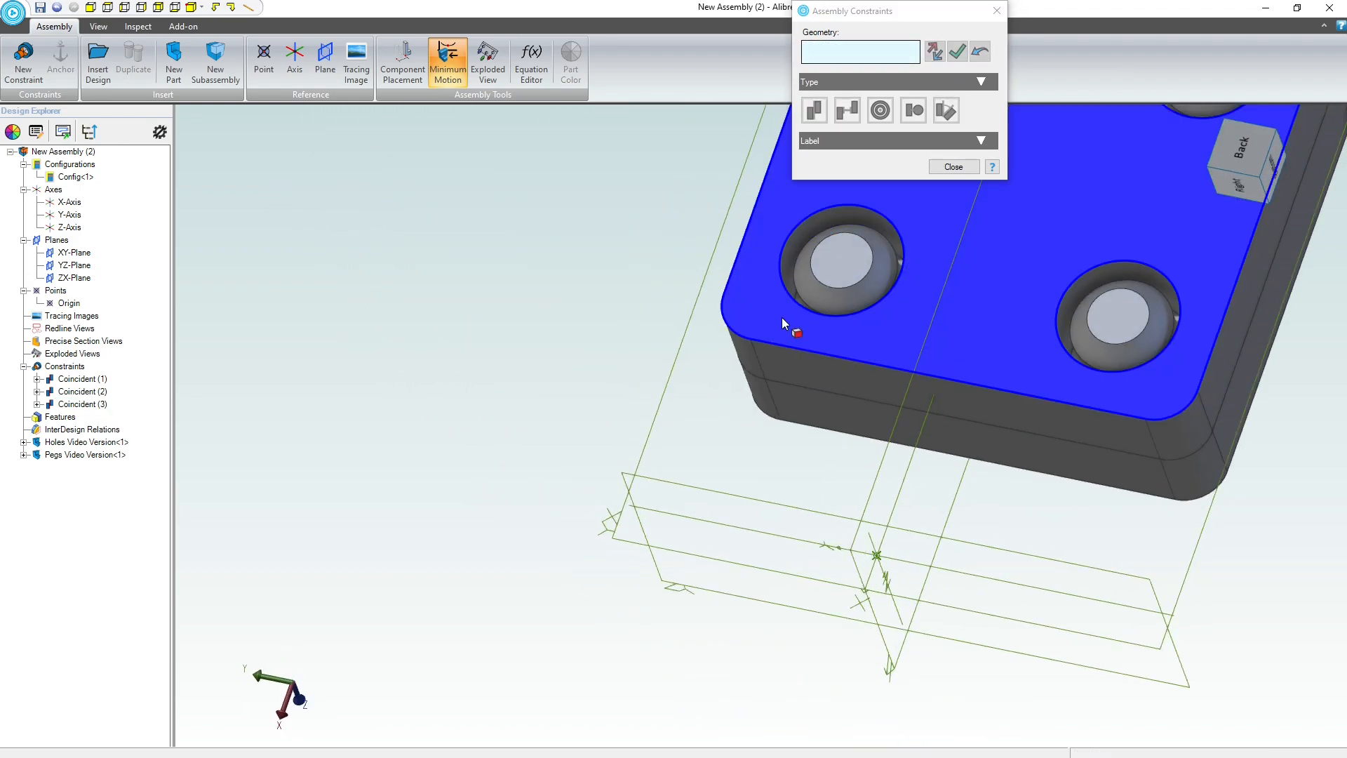
pyautogui.scroll(5, 805, 260)
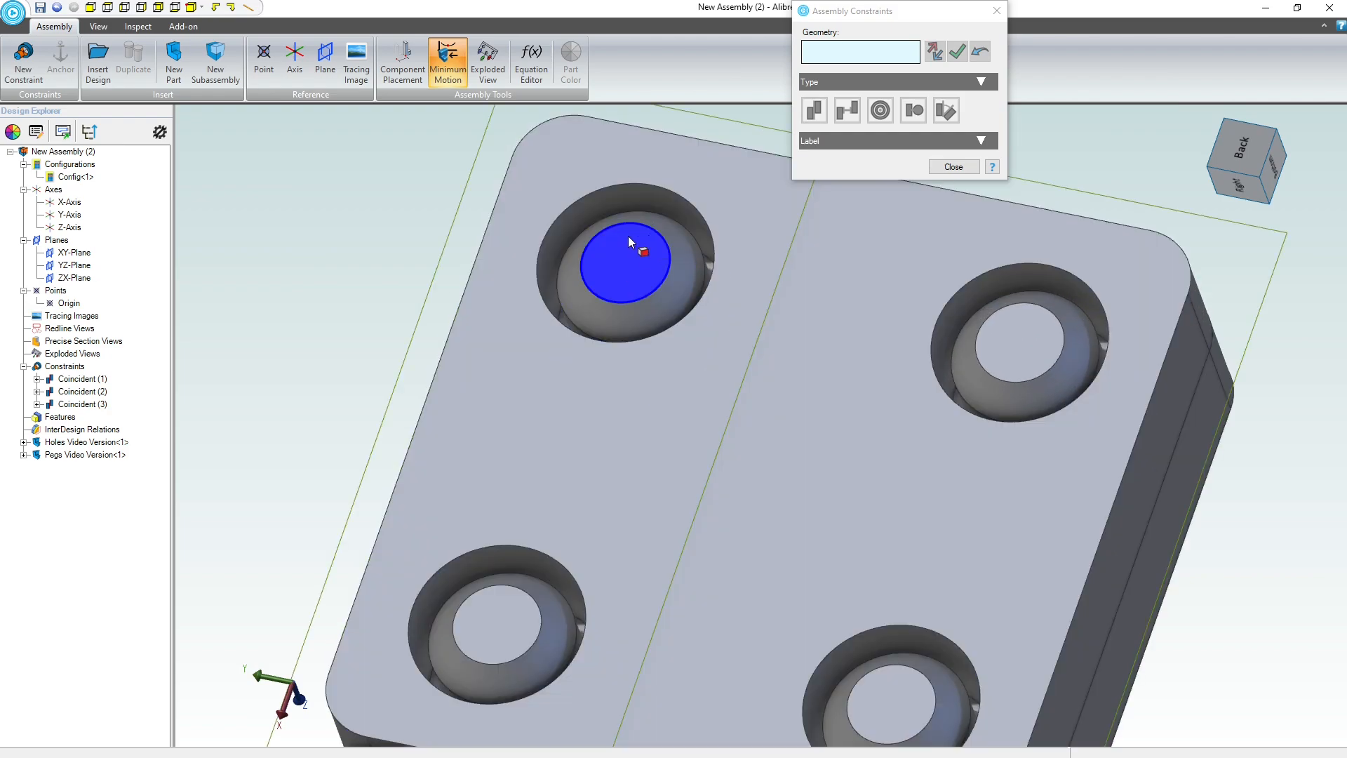
pyautogui.click(997, 10)
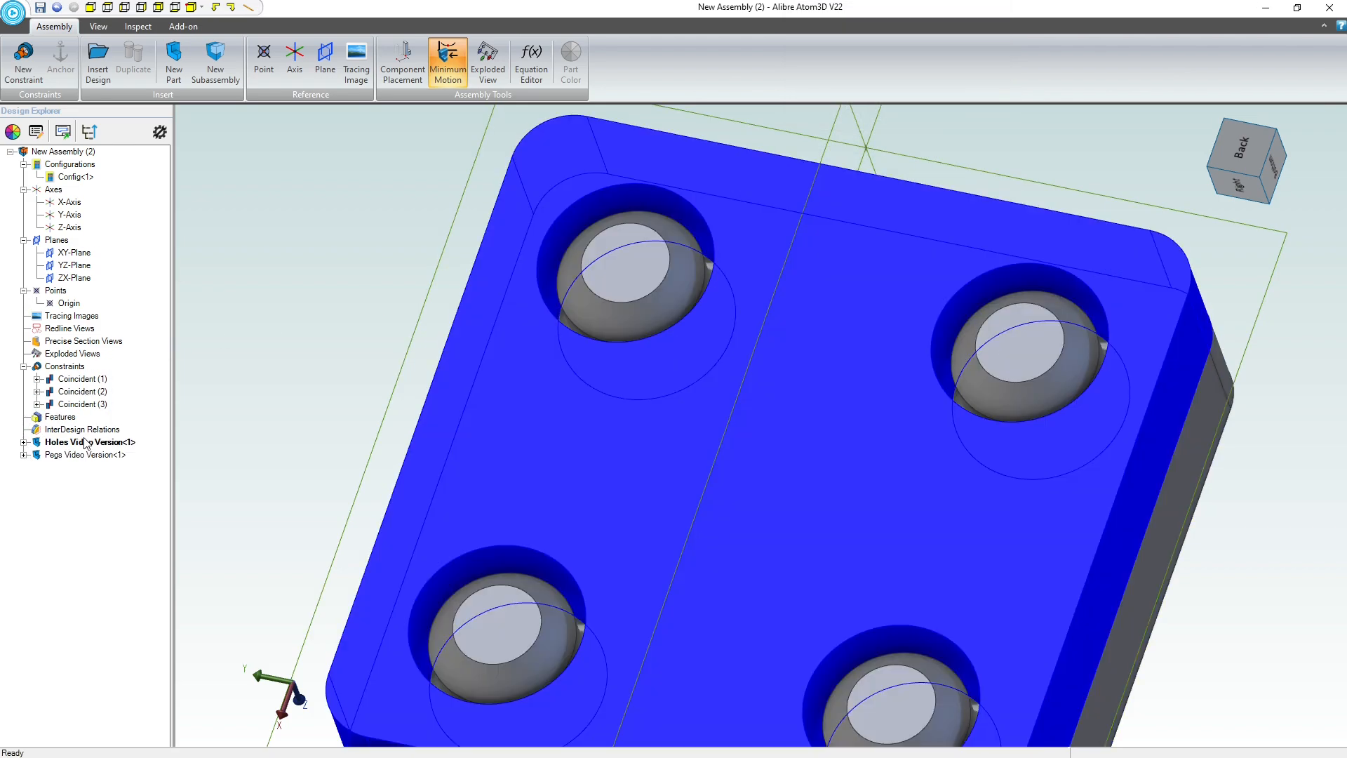
# Edit the holes plate in place within the assembly and open its Extrusion<1> sketch.
pyautogui.rightClick(83, 438)
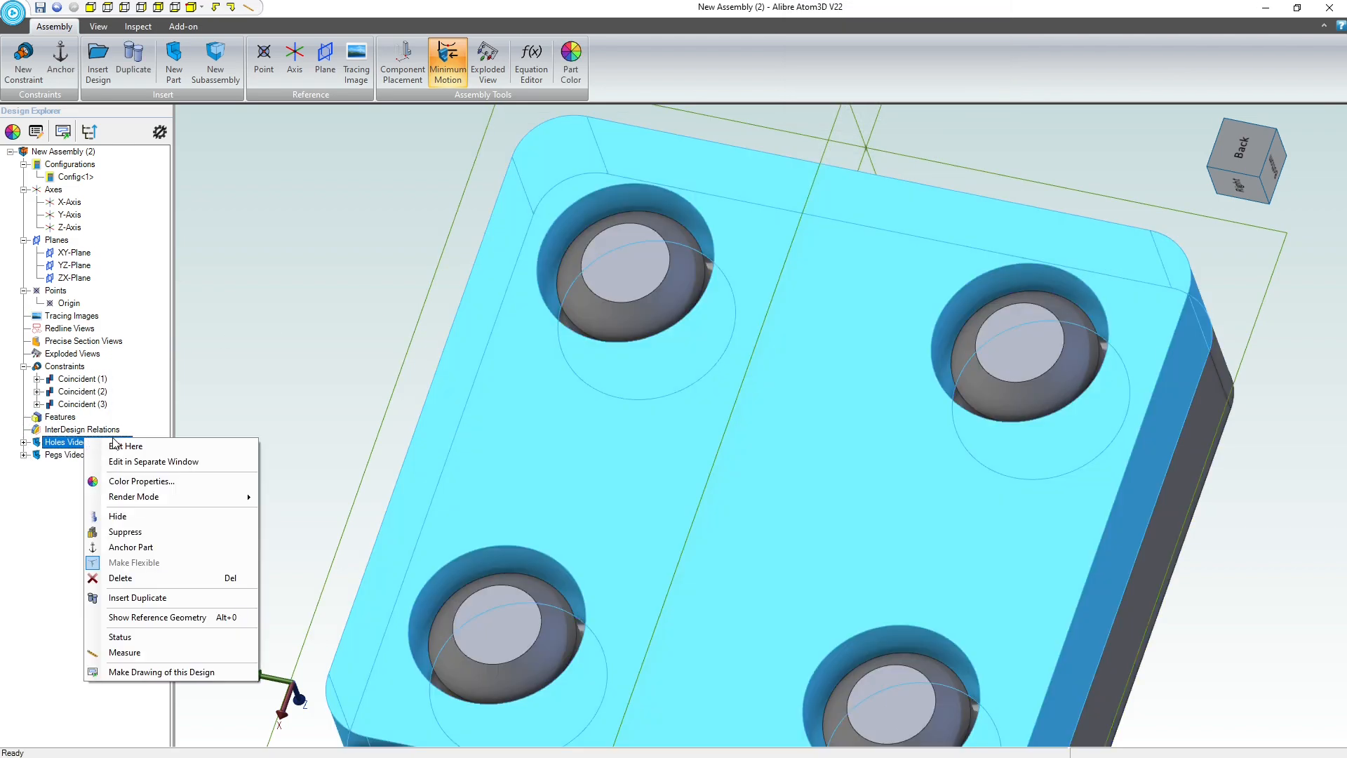
pyautogui.click(125, 443)
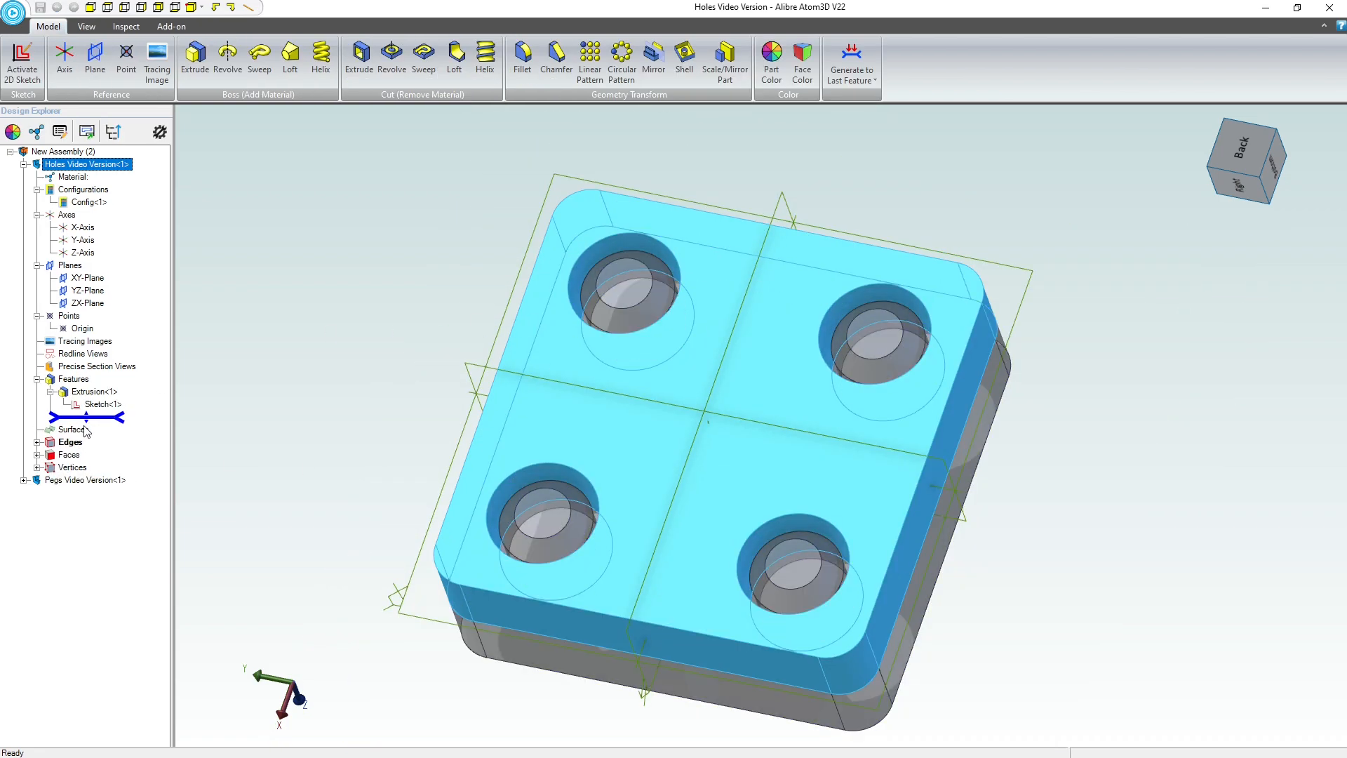
pyautogui.rightClick(94, 405)
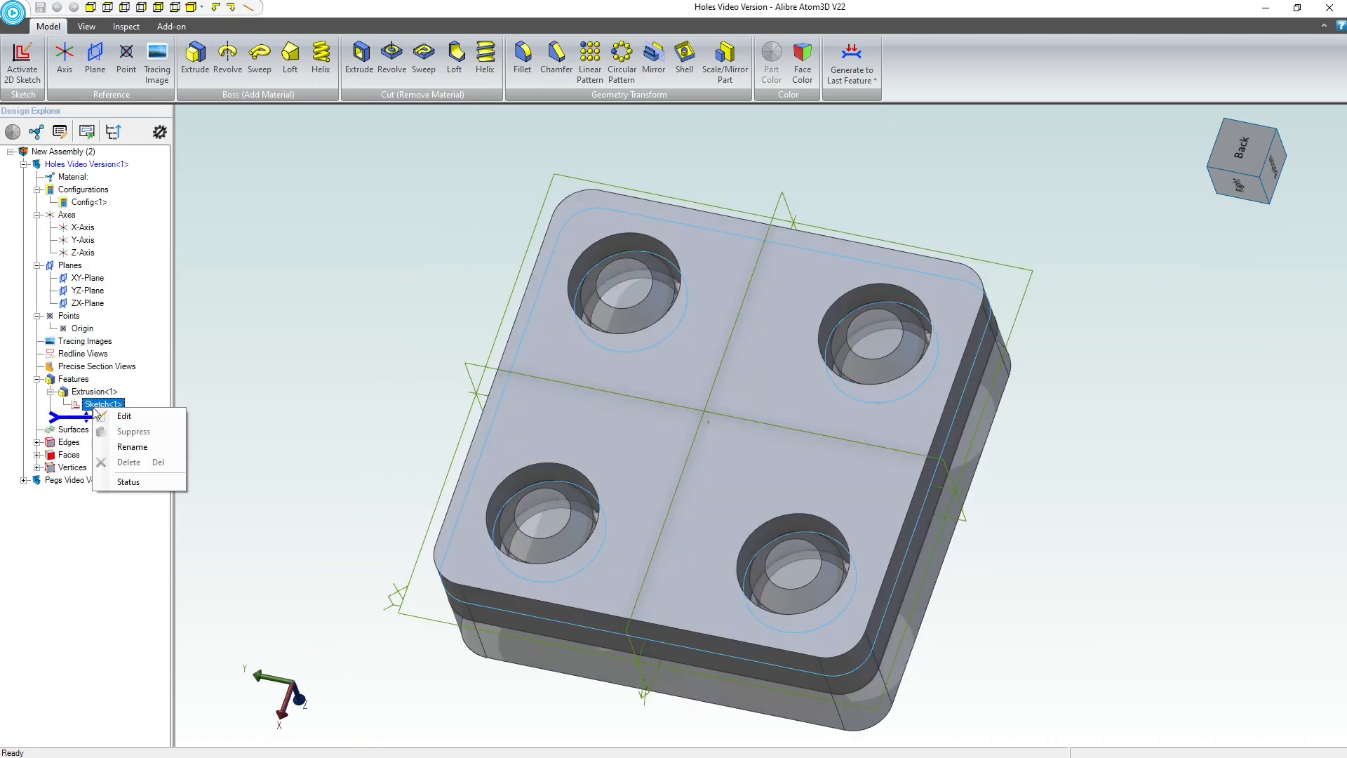
pyautogui.click(119, 415)
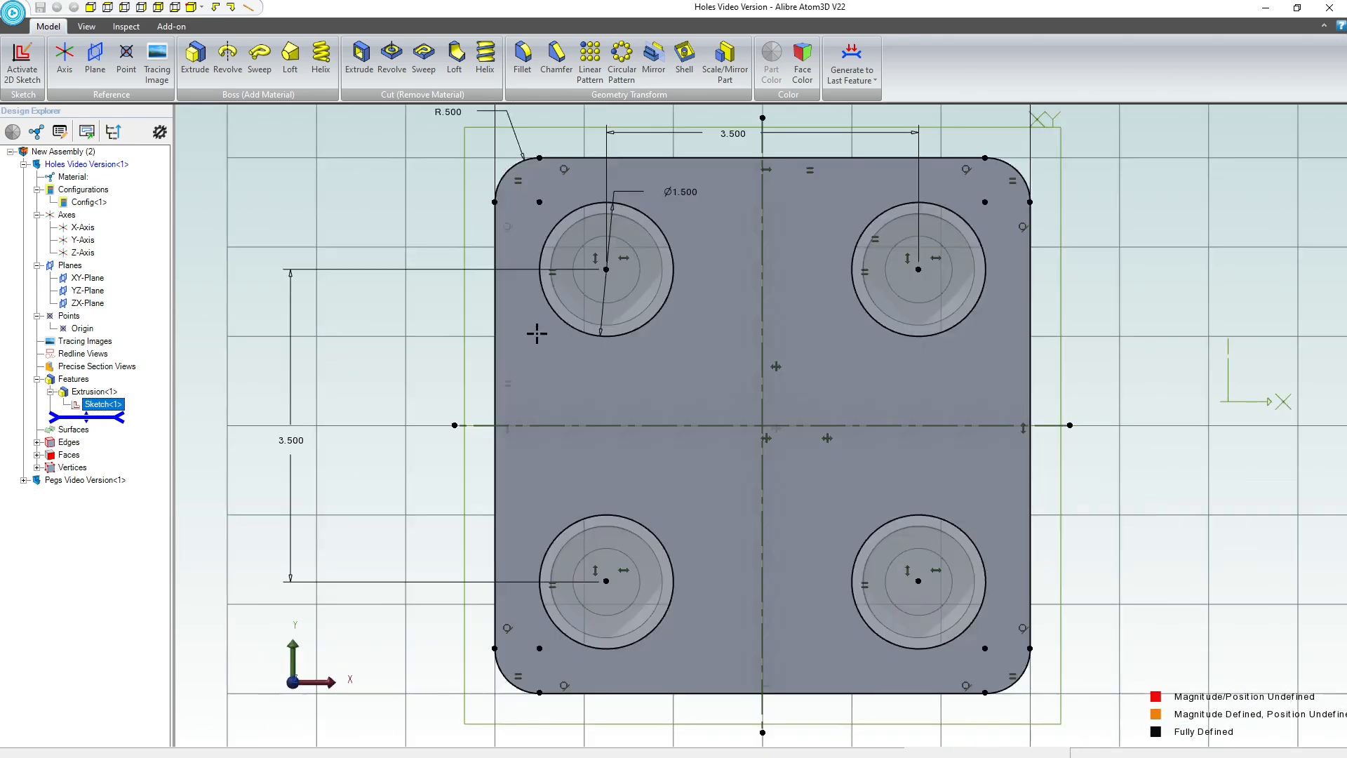
# Set the hole centres' vertical spacing to 2.5 in and their horizontal spacing to 2.75 in.
pyautogui.doubleClick(292, 442)
pyautogui.write('2')
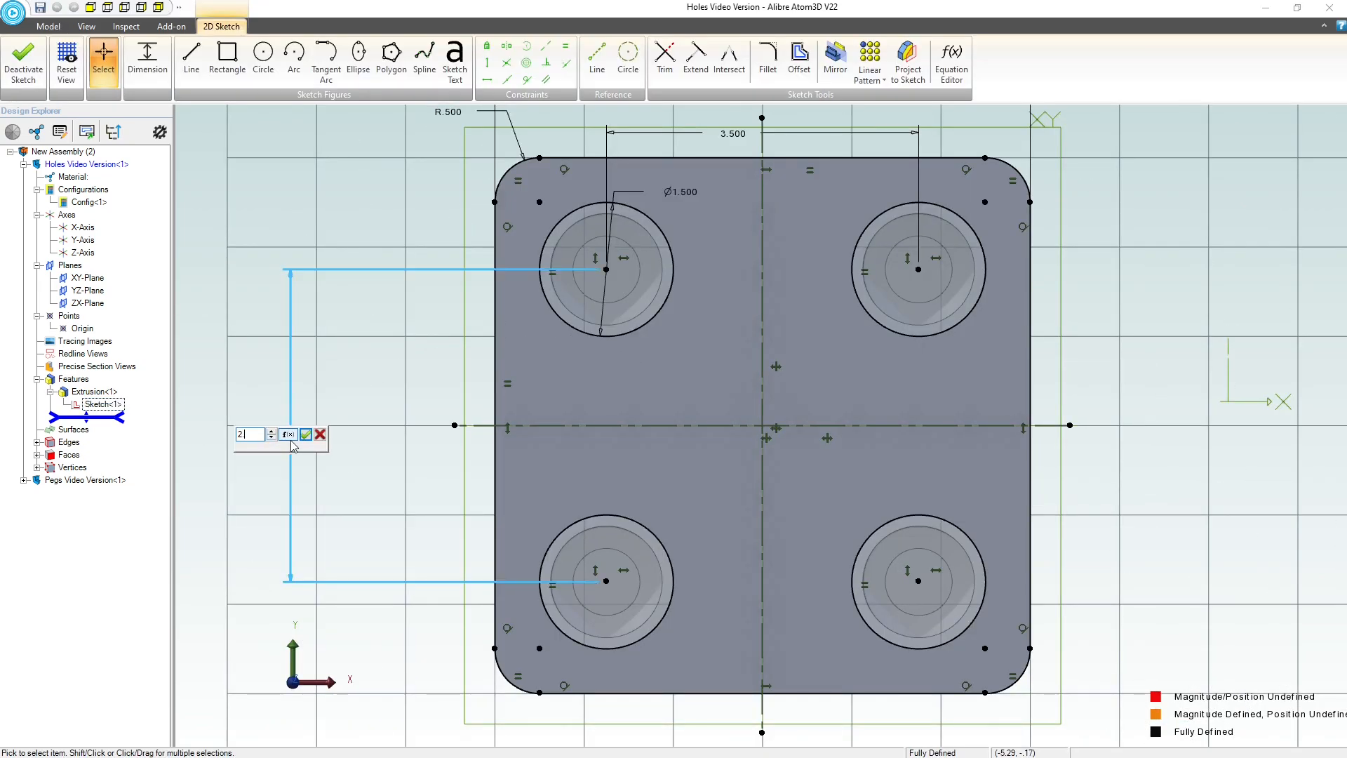
pyautogui.write('.5')
pyautogui.press('Return')
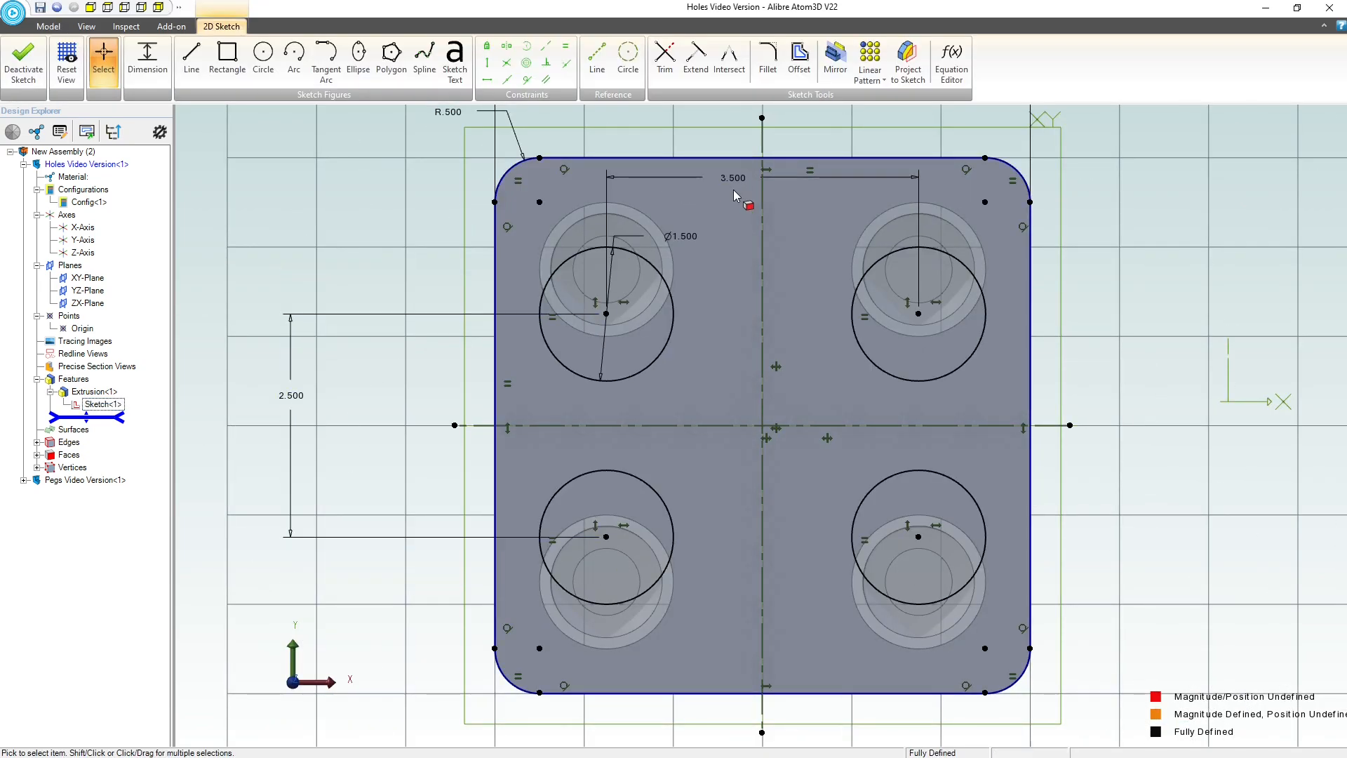
pyautogui.doubleClick(723, 182)
pyautogui.write('2')
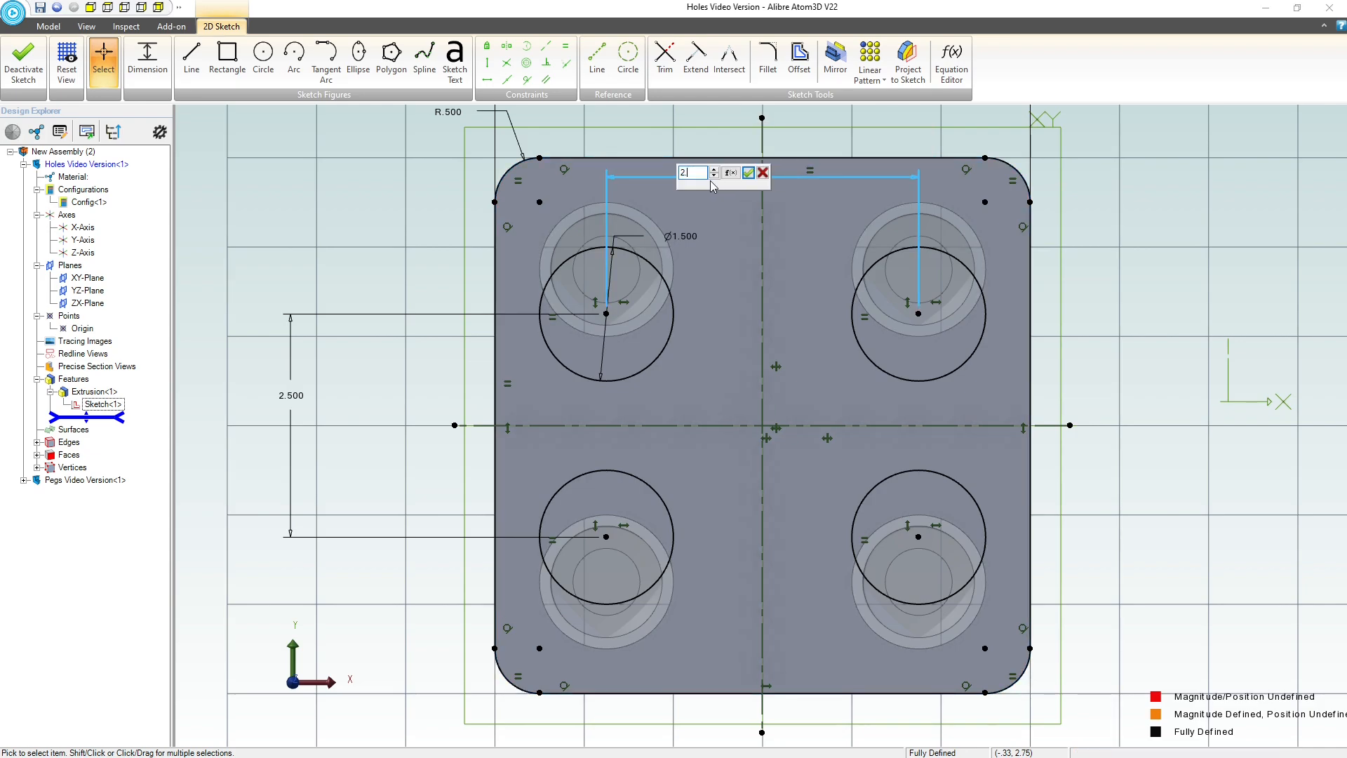
pyautogui.write('.75')
pyautogui.press('Return')
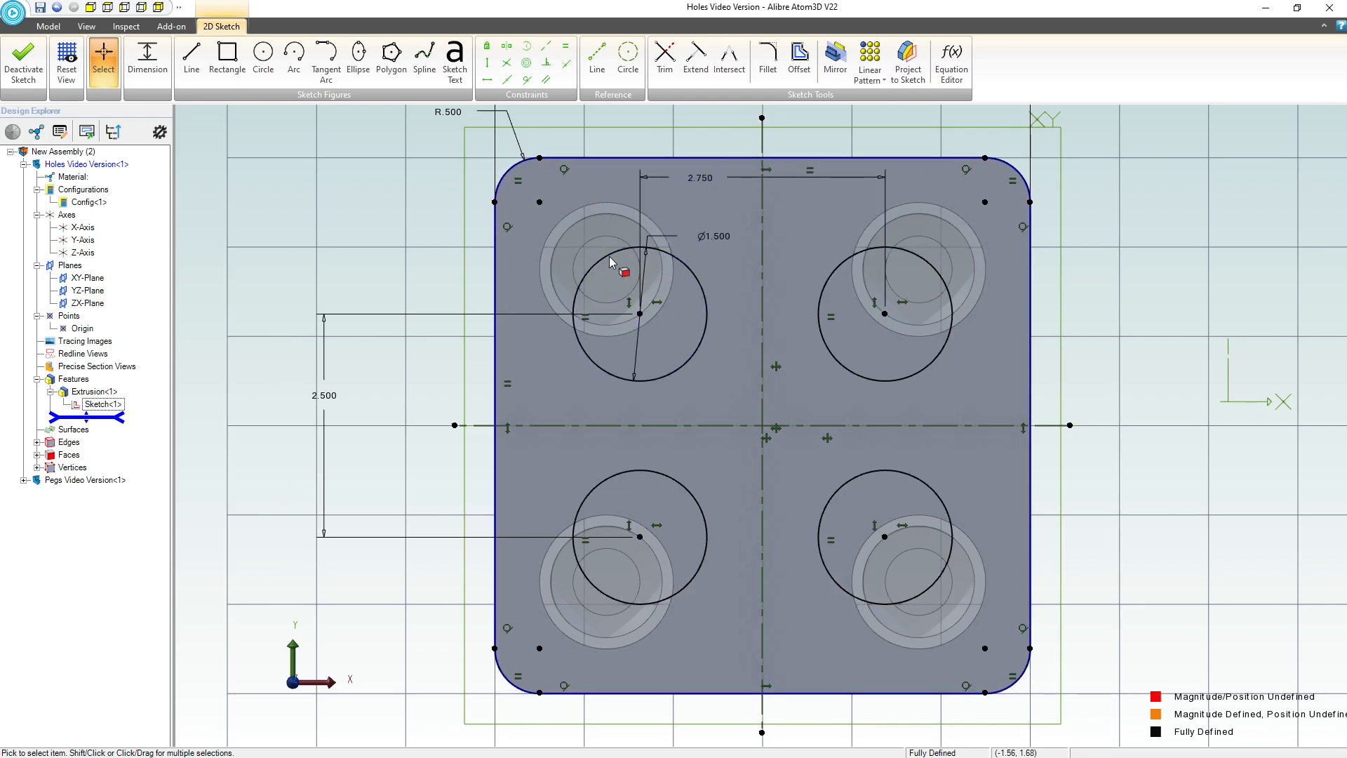
# Close the holes plate sketch and return to editing the top-level assembly.
pyautogui.click(26, 67)
pyautogui.press('Escape')
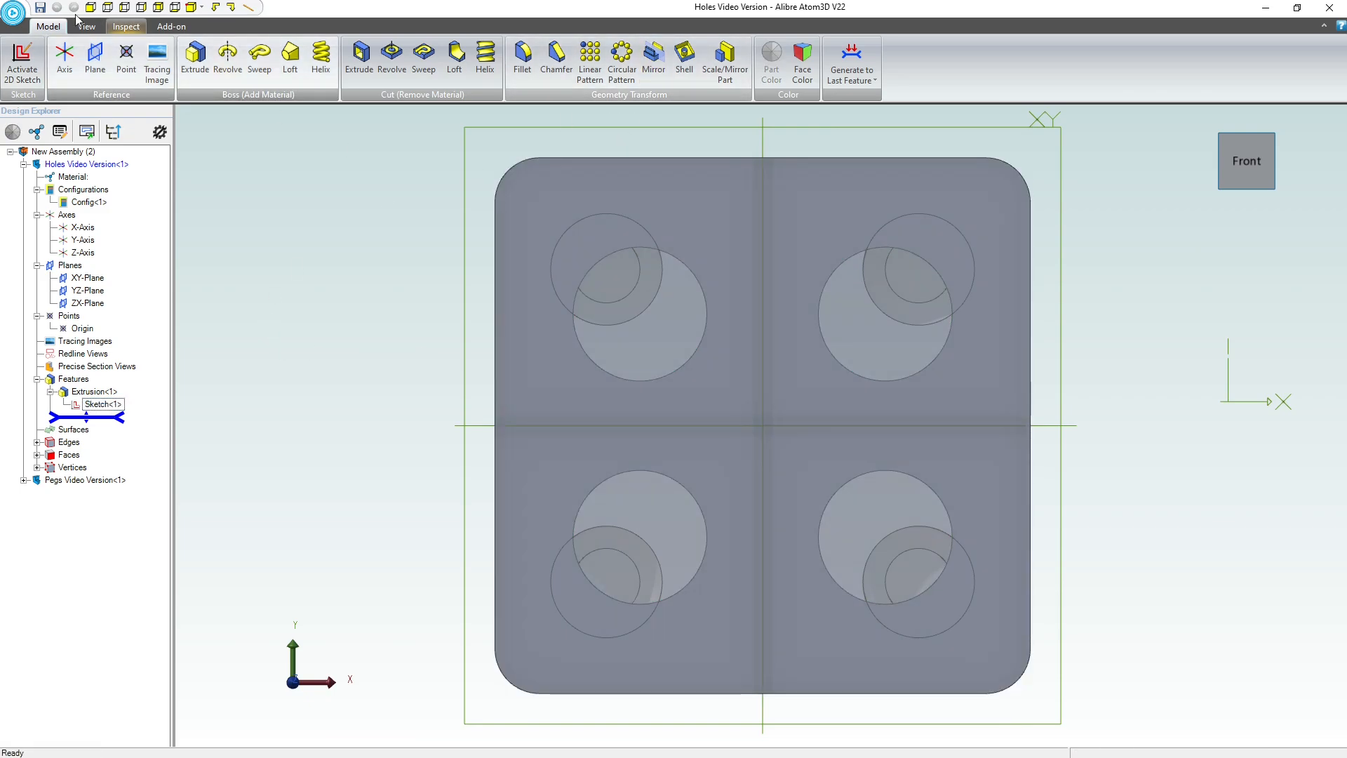
pyautogui.click(63, 152)
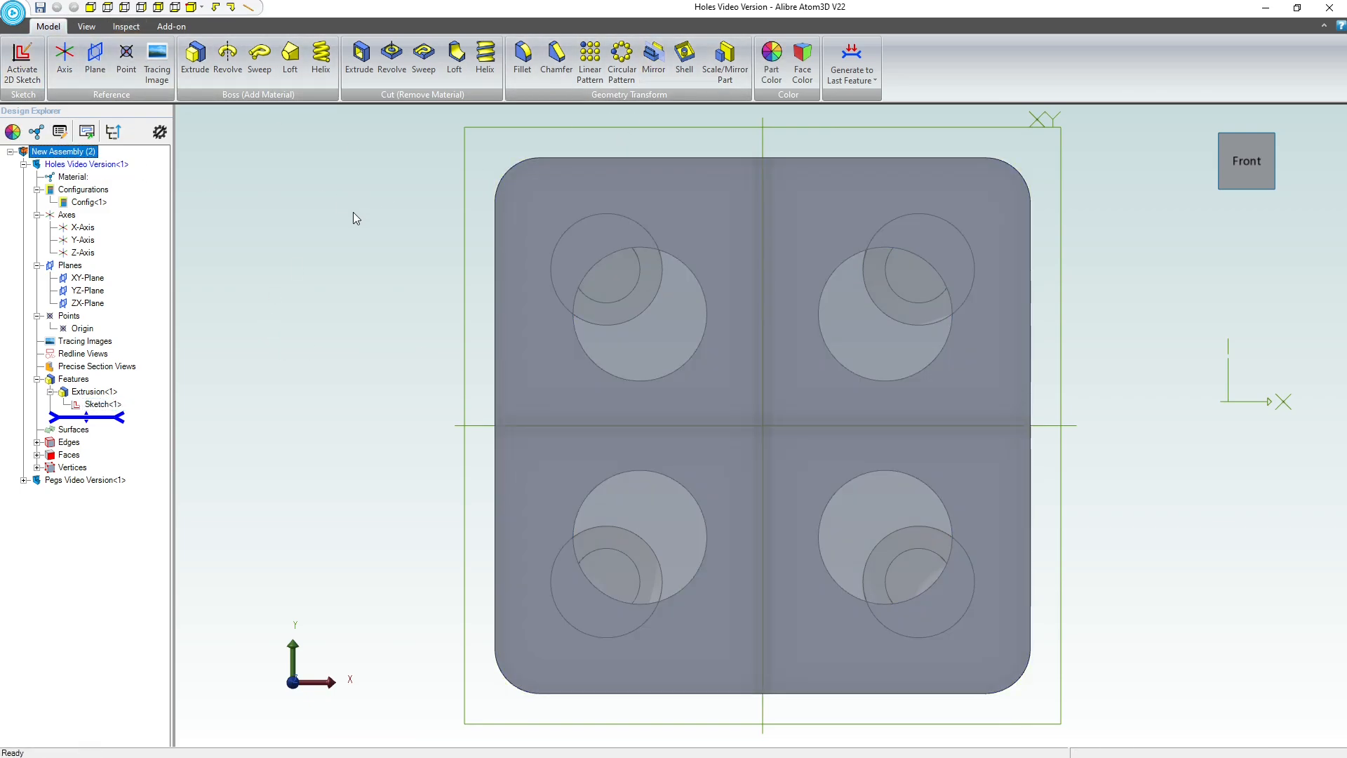
# Edit the pegs plate in place within the assembly and open the Extrusion<2> sketch that defines the four pegs.
pyautogui.moveTo(365, 212); pyautogui.dragTo(411, 286, button='middle')
pyautogui.scroll(-3, 609, 372)
pyautogui.scroll(4, 882, 607)
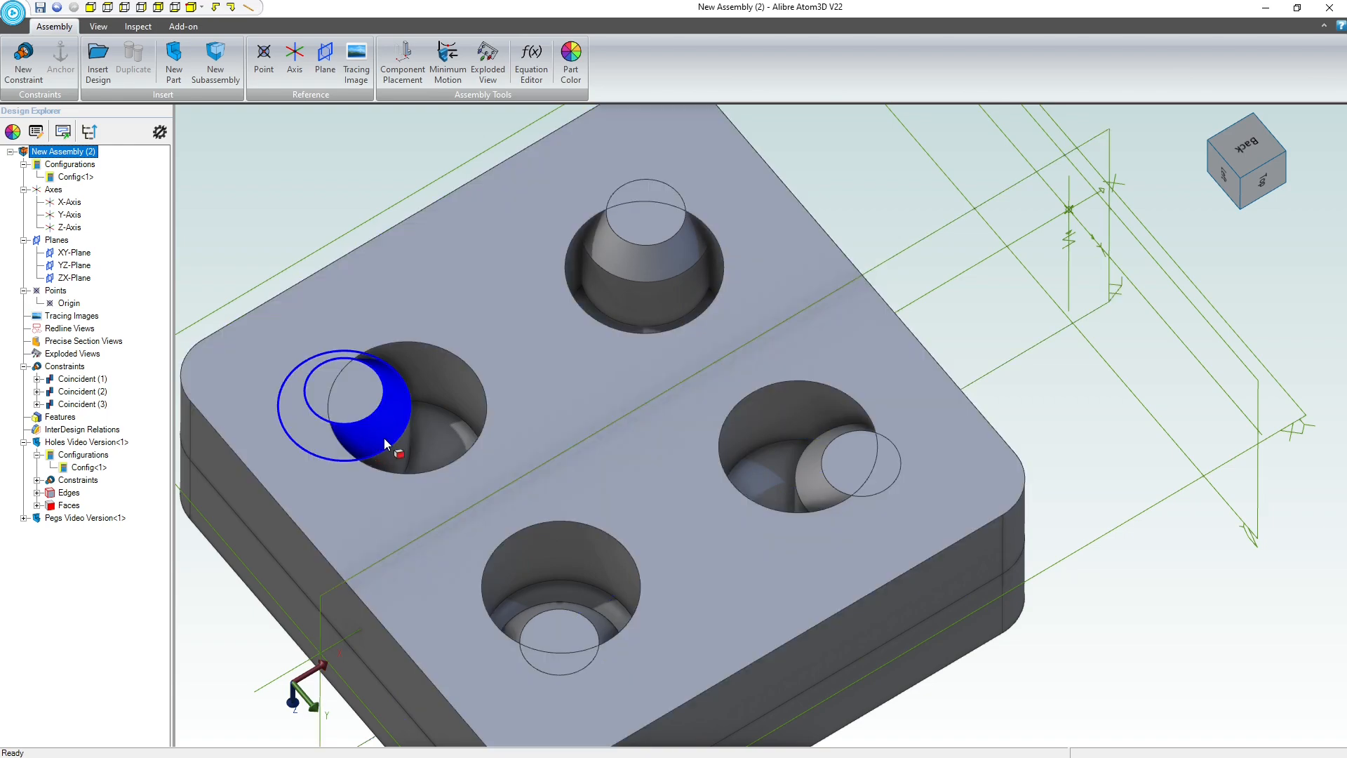
pyautogui.rightClick(390, 449)
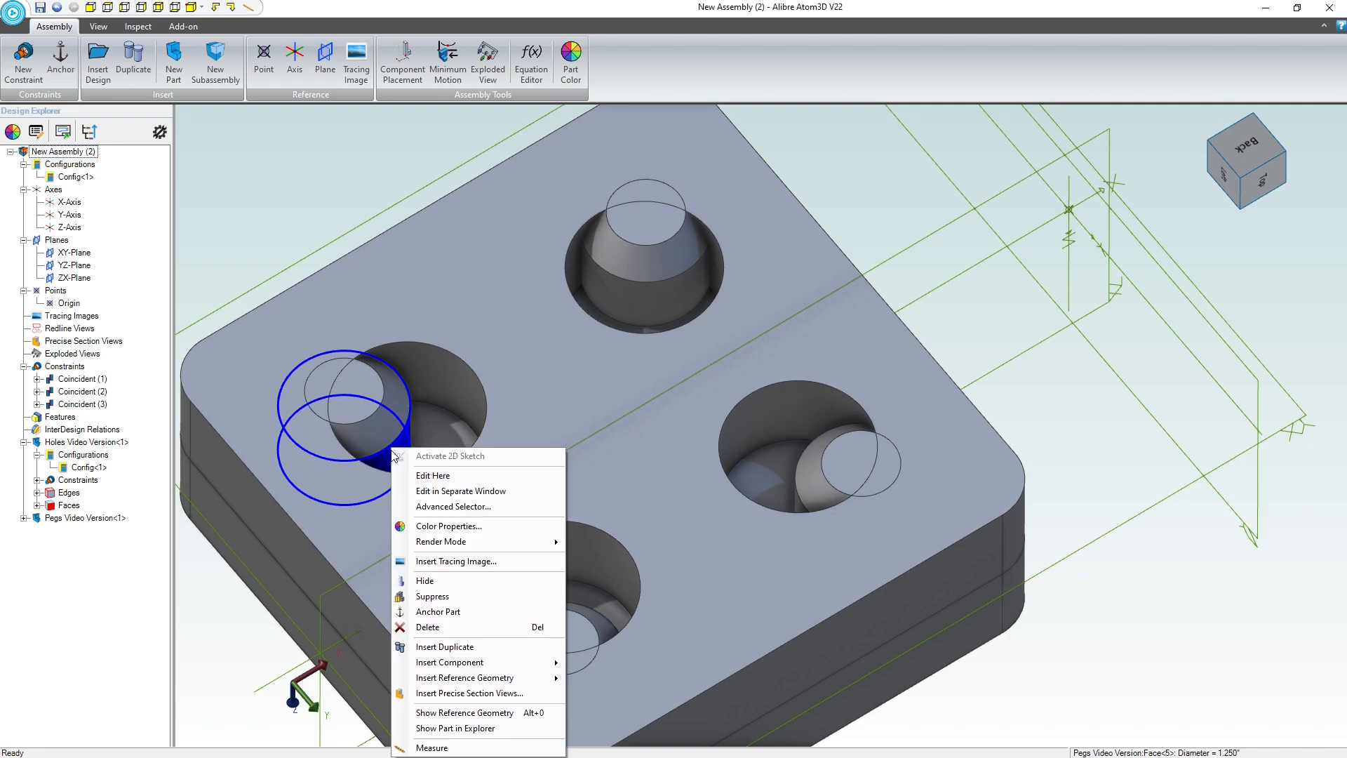
pyautogui.click(433, 475)
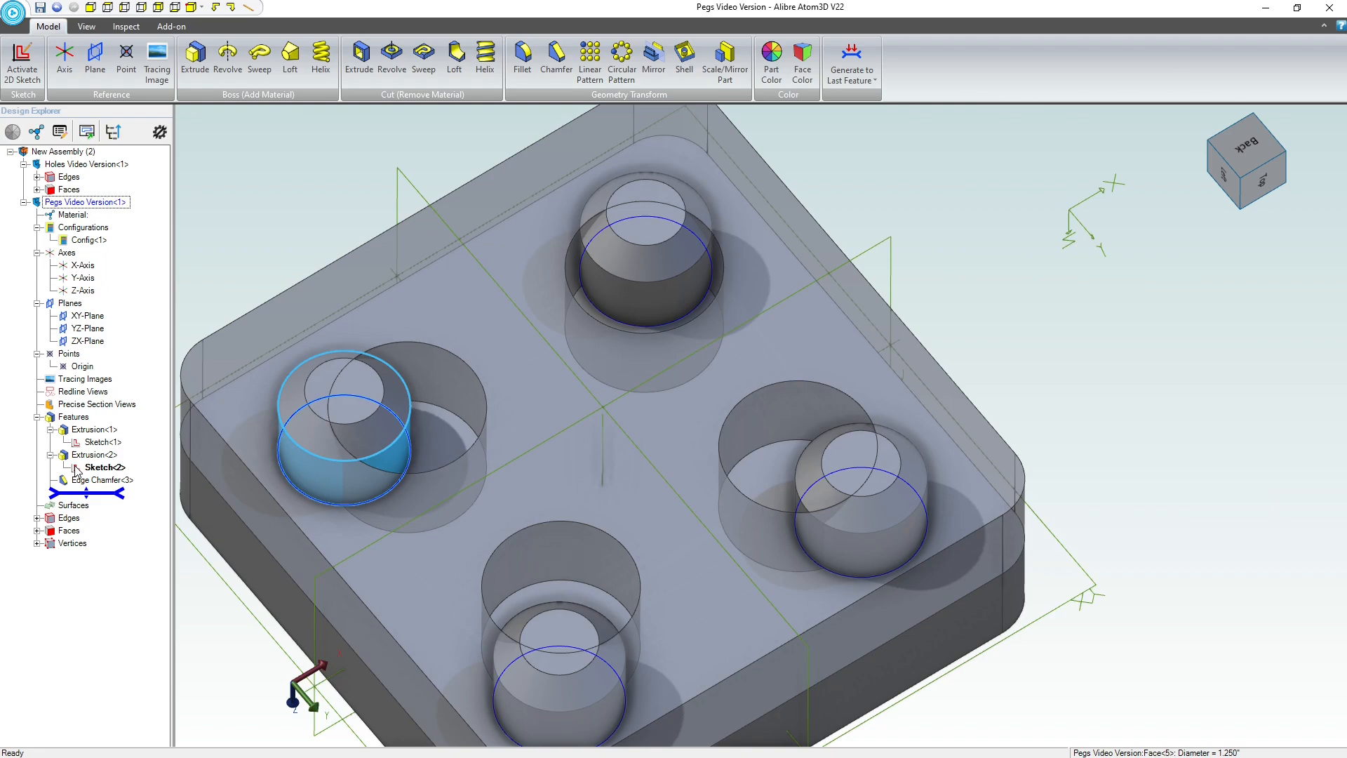
pyautogui.rightClick(77, 470)
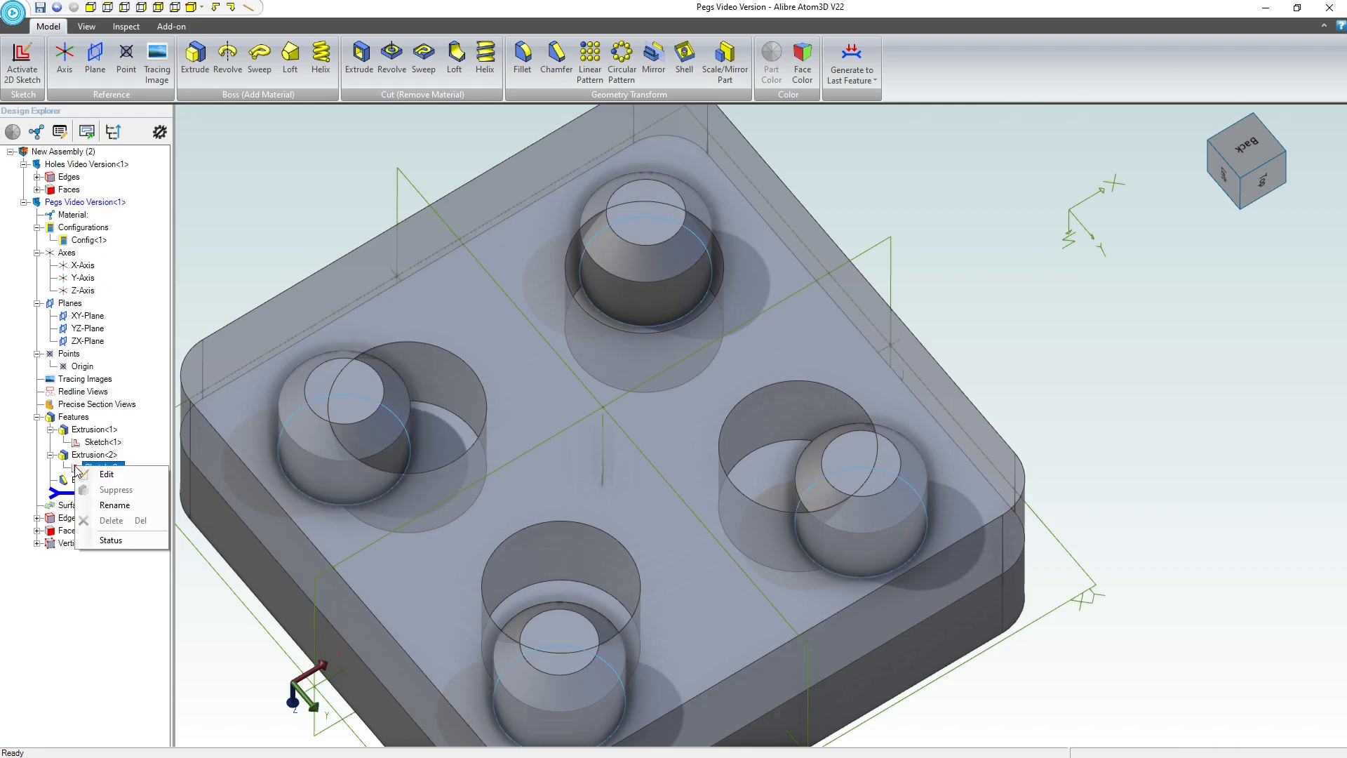
pyautogui.click(102, 475)
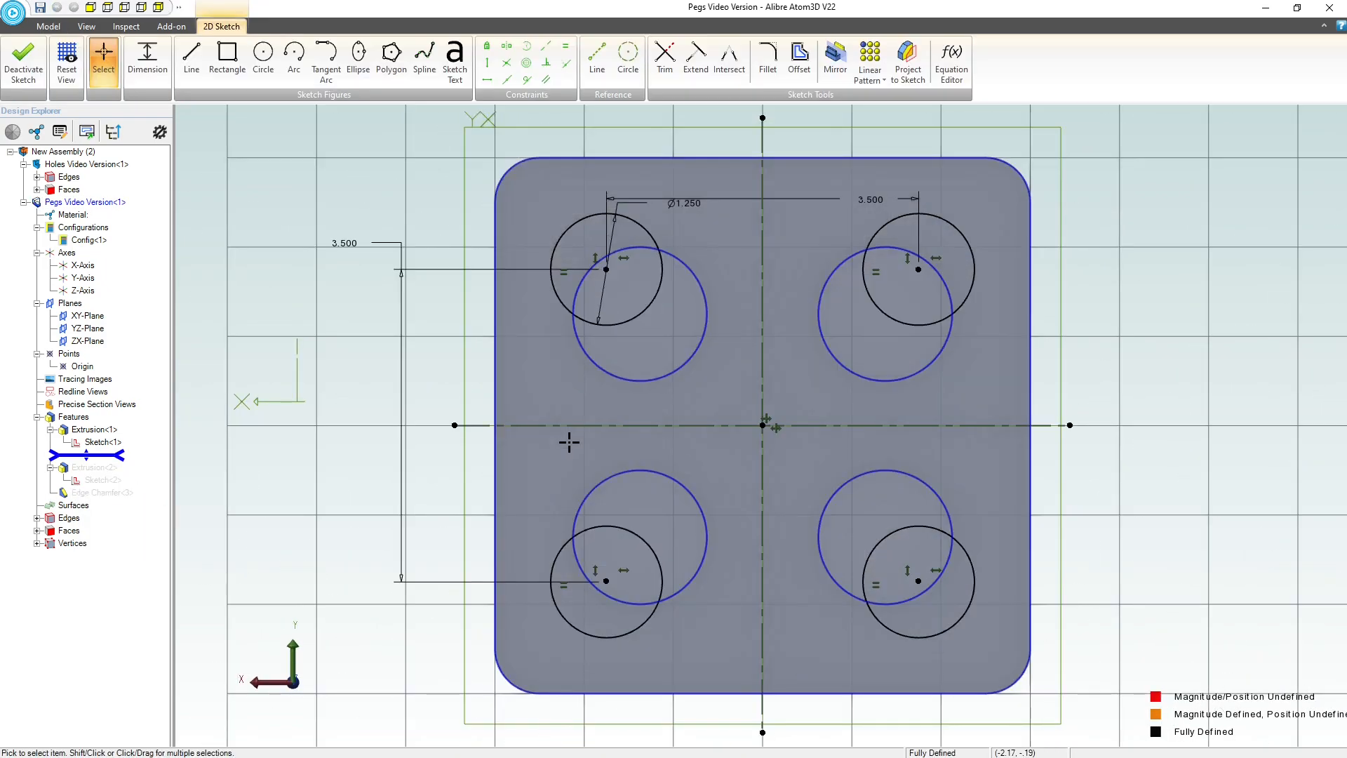
# Delete the four peg circles from the sketch along with their dimensions and the horizontal reference line.
pyautogui.scroll(-3, 565, 442)
pyautogui.moveTo(264, 165); pyautogui.dragTo(941, 625)
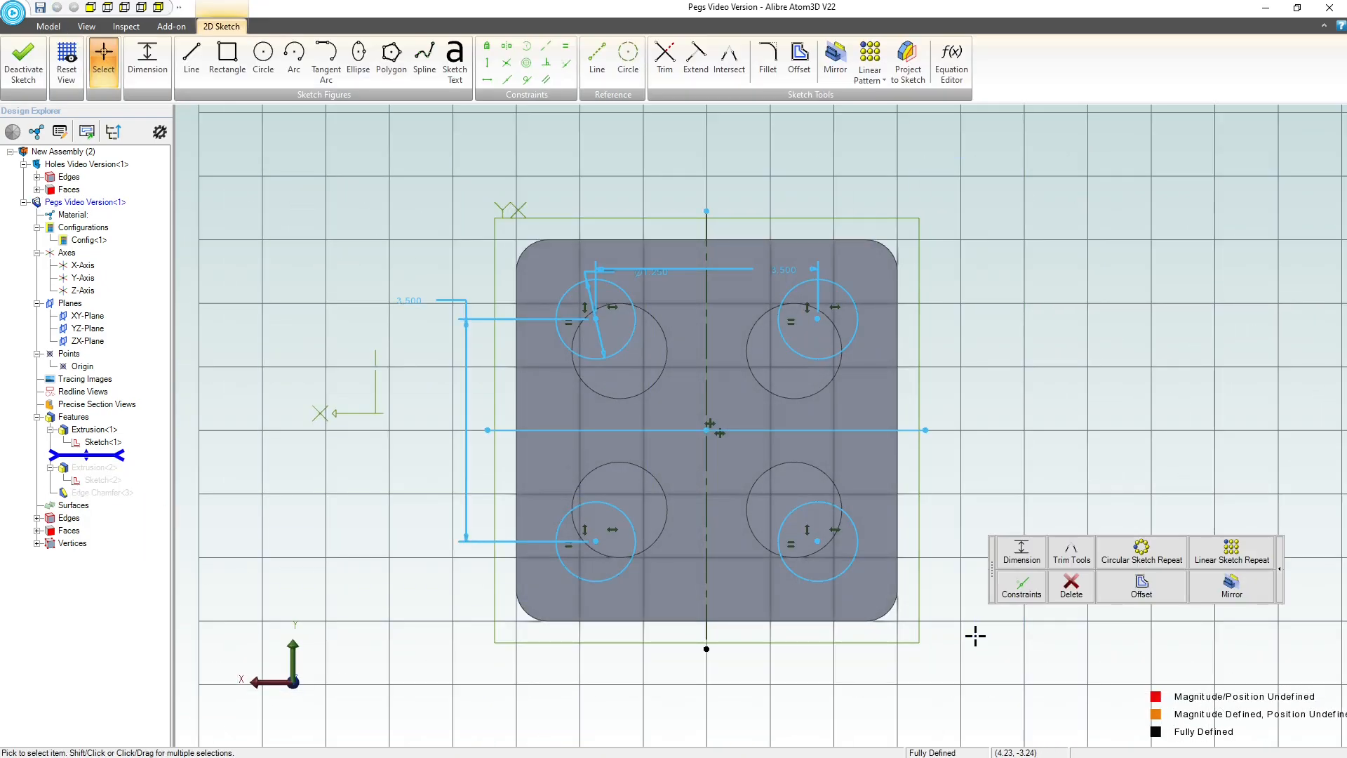
pyautogui.press('Delete')
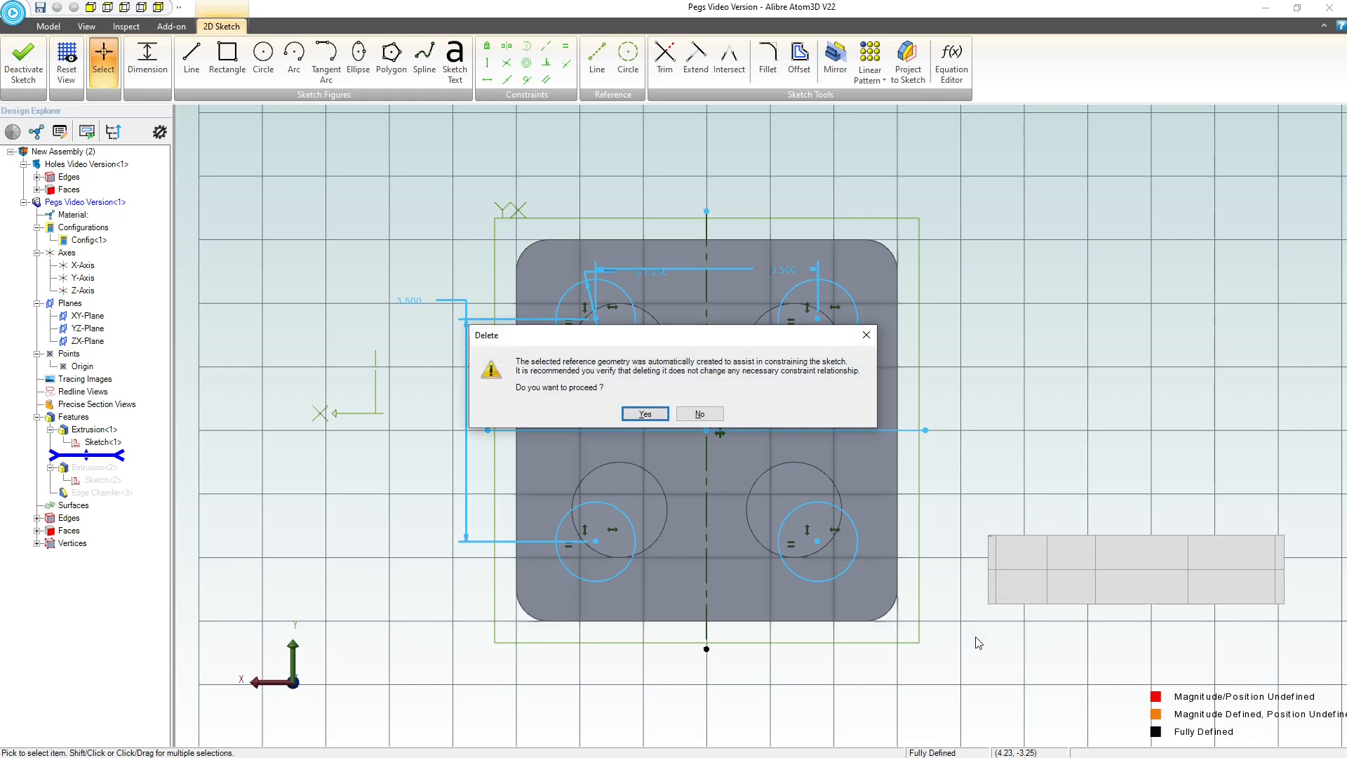
pyautogui.click(646, 414)
# Project the four circular hole edges of the holes plate into the pegs sketch as sketch figures, maintaining association to the source entity.
pyautogui.moveTo(580, 492)
pyautogui.mouseDown(button='middle')
pyautogui.moveTo(571, 514)
pyautogui.moveTo(578, 499)
pyautogui.mouseUp(button='middle')
pyautogui.click(748, 280)
pyautogui.scroll(2, 709, 350)
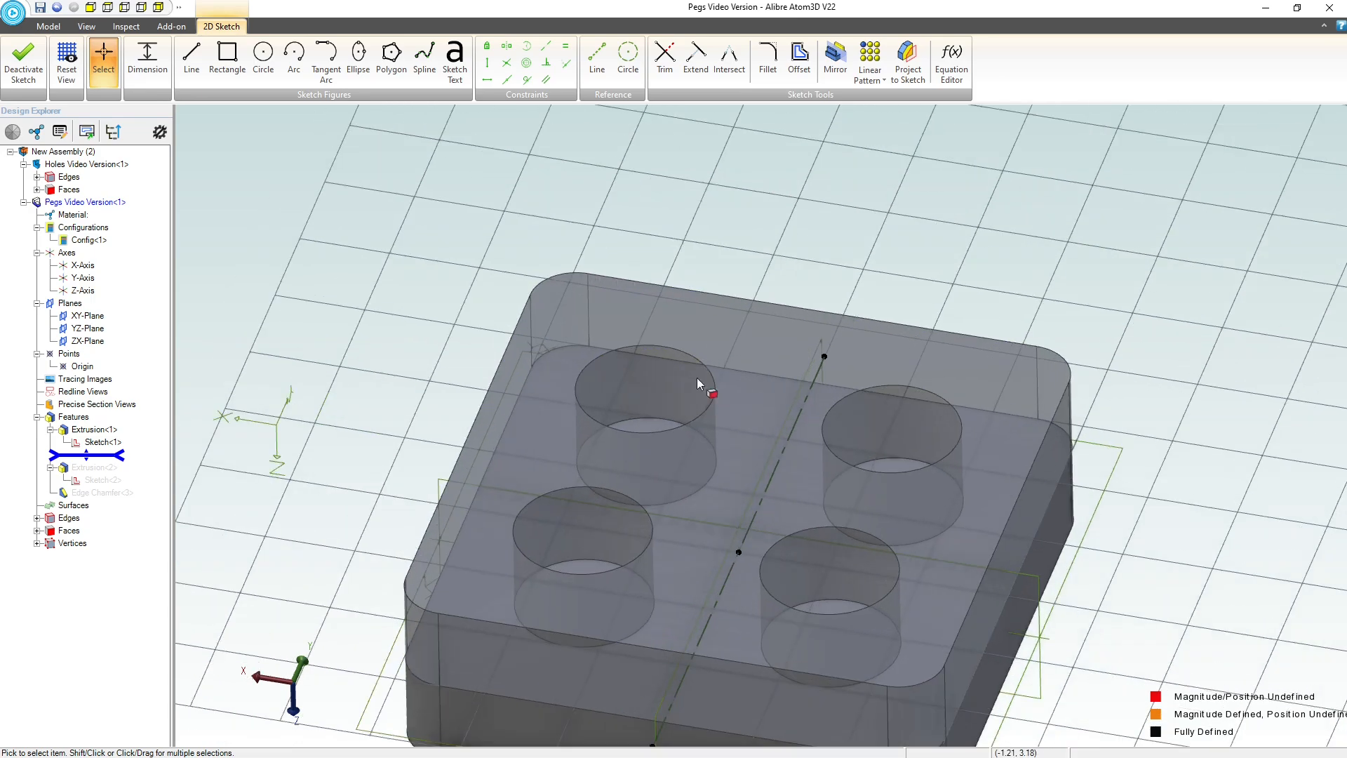
pyautogui.click(645, 429)
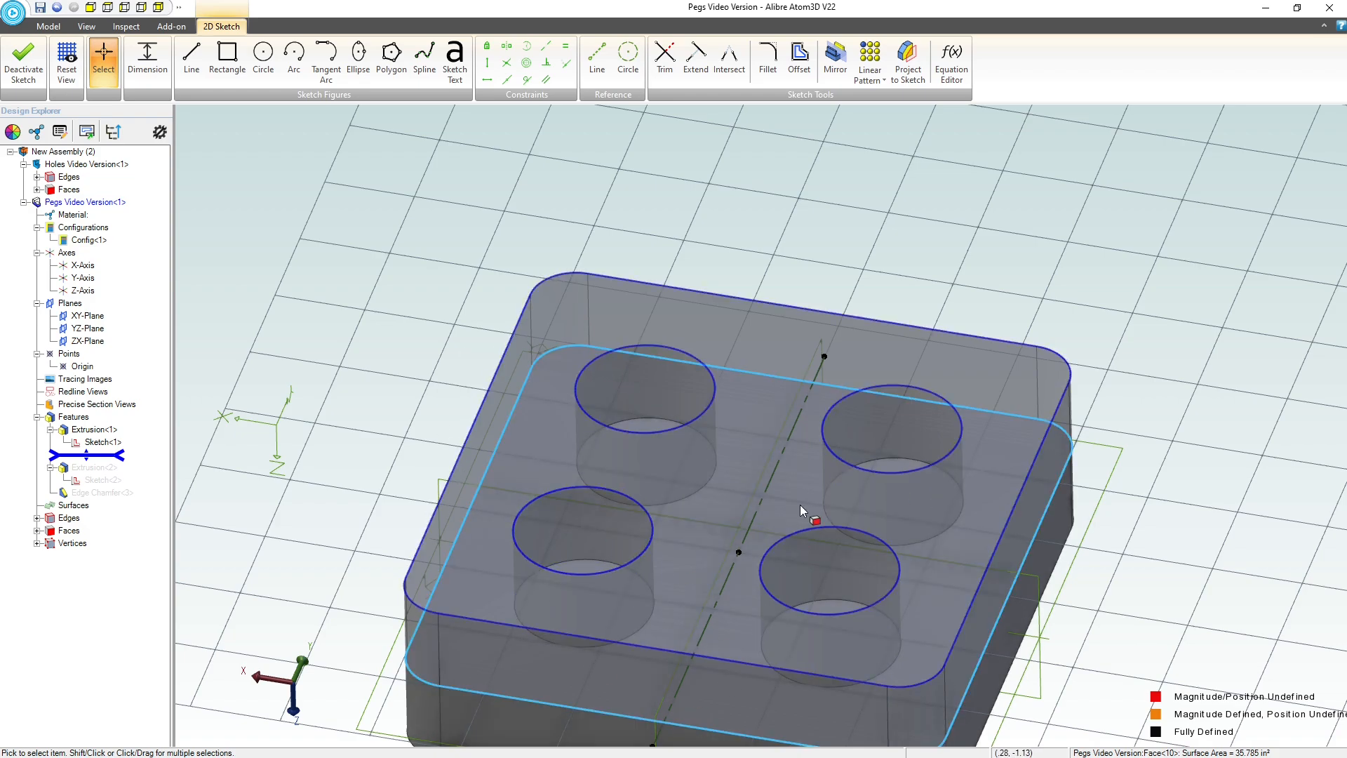
pyautogui.click(803, 231)
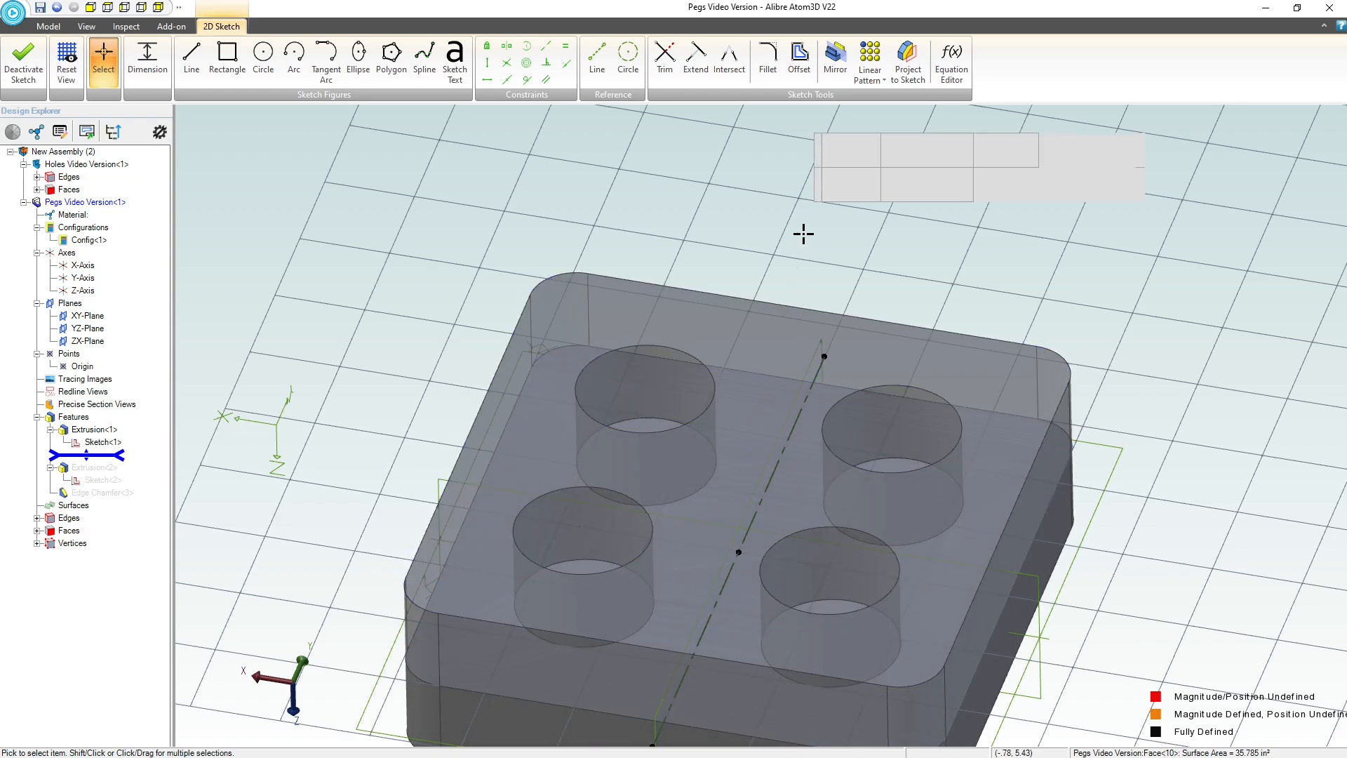
pyautogui.click(907, 62)
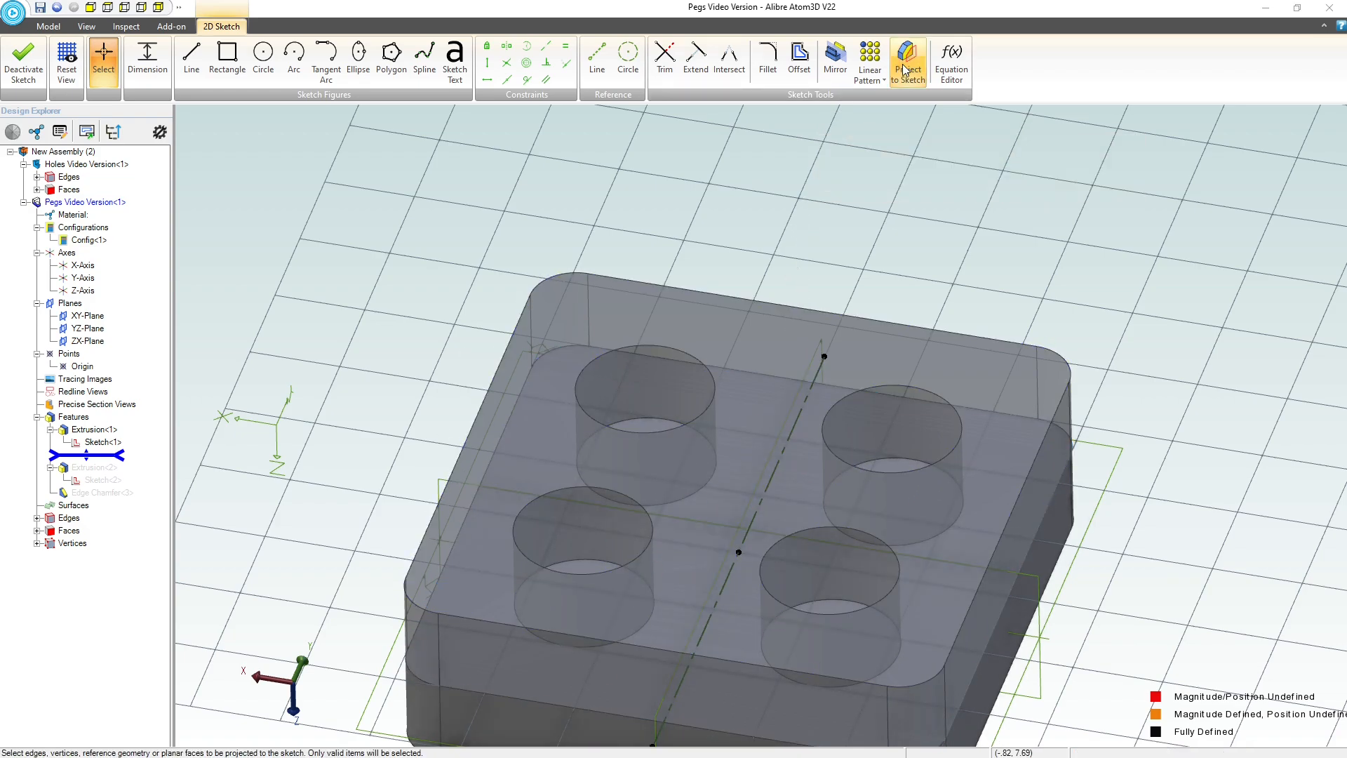
pyautogui.click(668, 346)
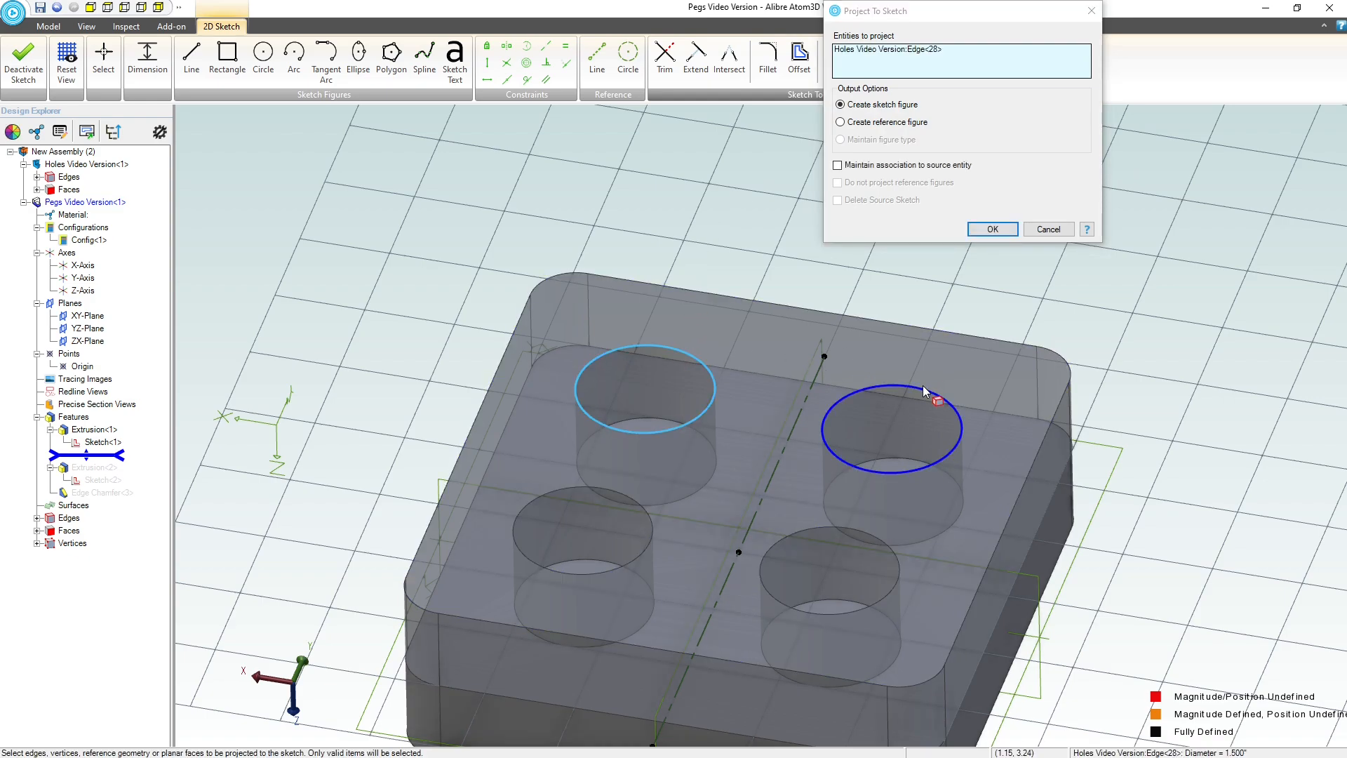
pyautogui.click(924, 386)
pyautogui.click(844, 526)
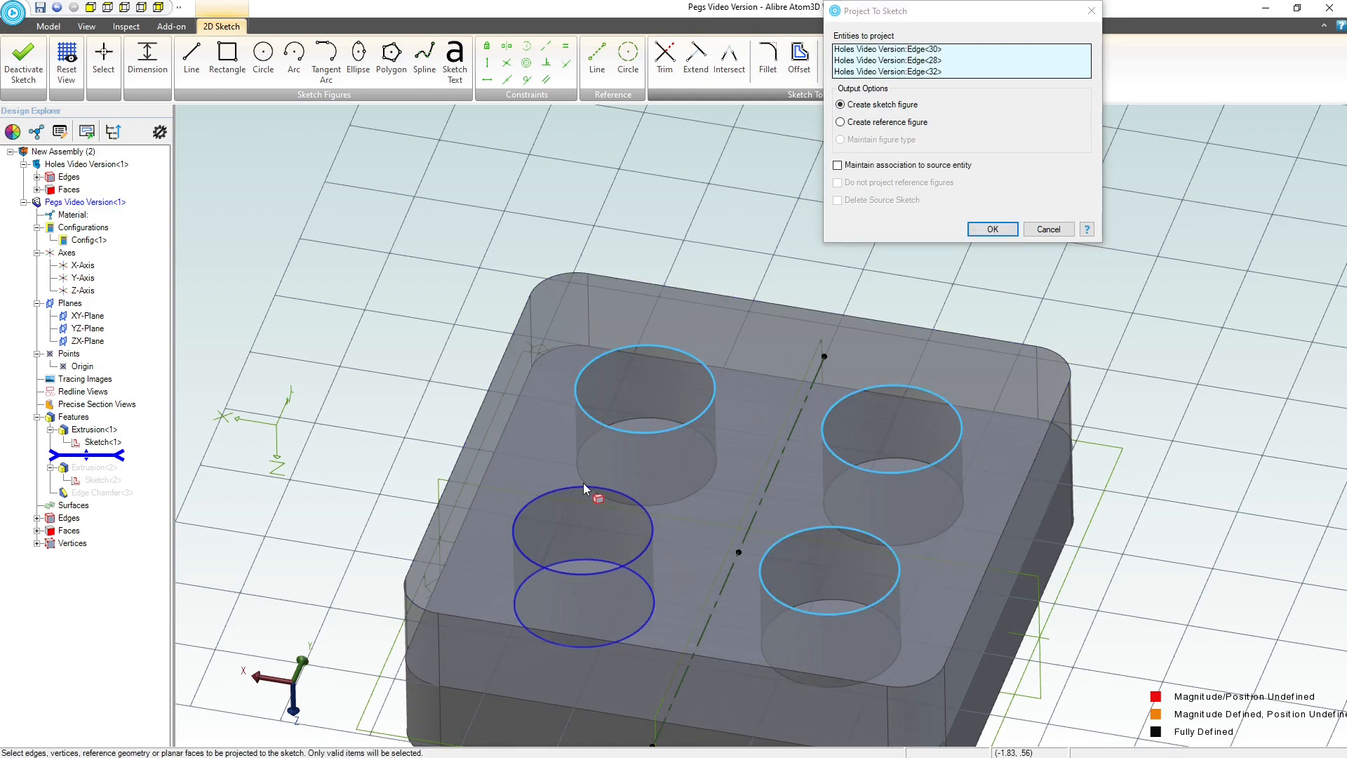
pyautogui.click(583, 489)
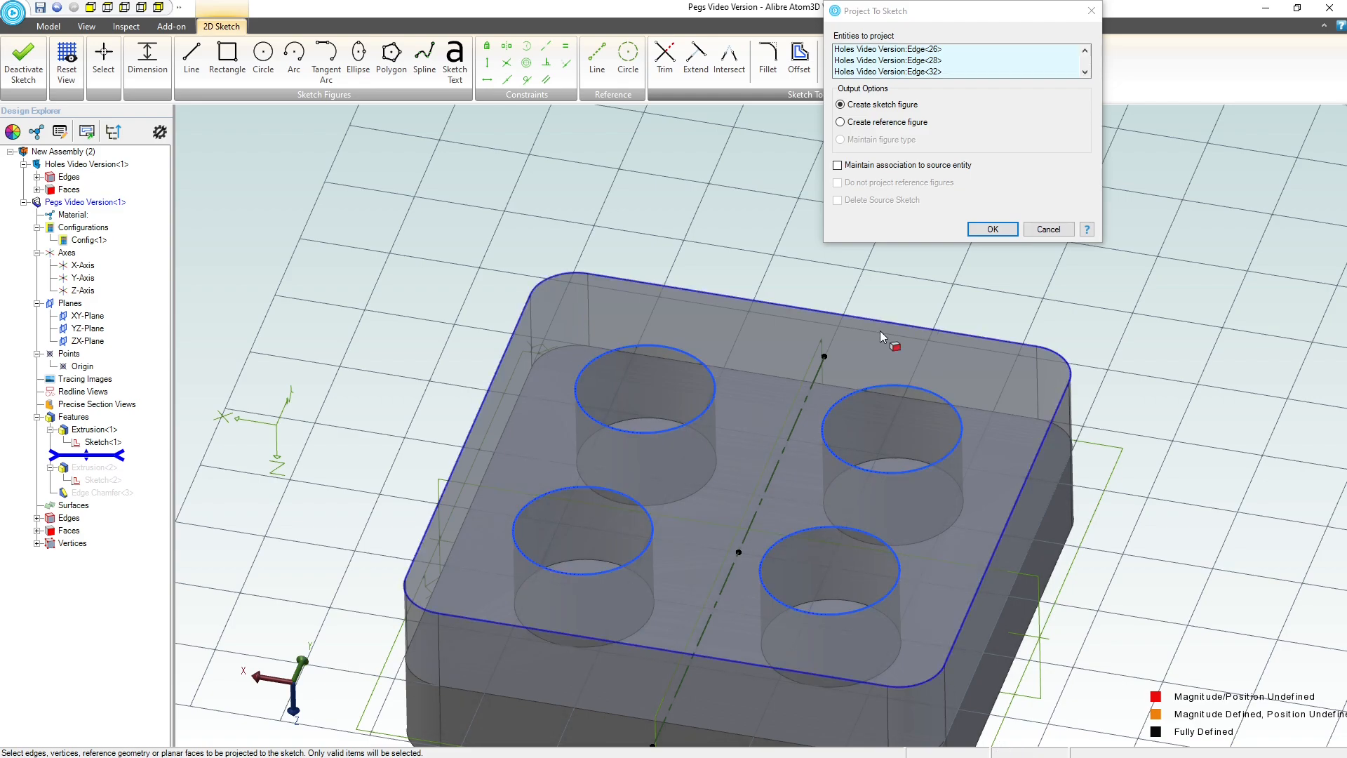
pyautogui.click(838, 166)
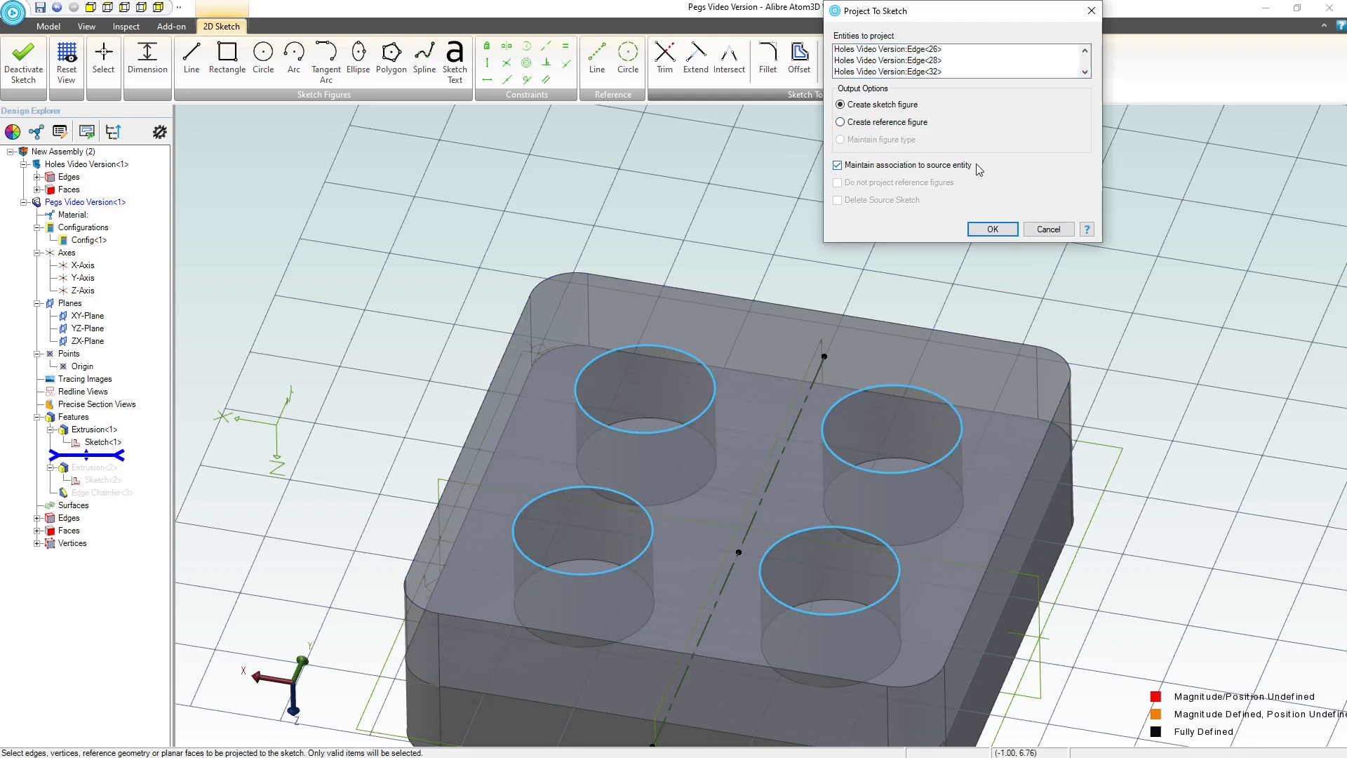
pyautogui.click(991, 229)
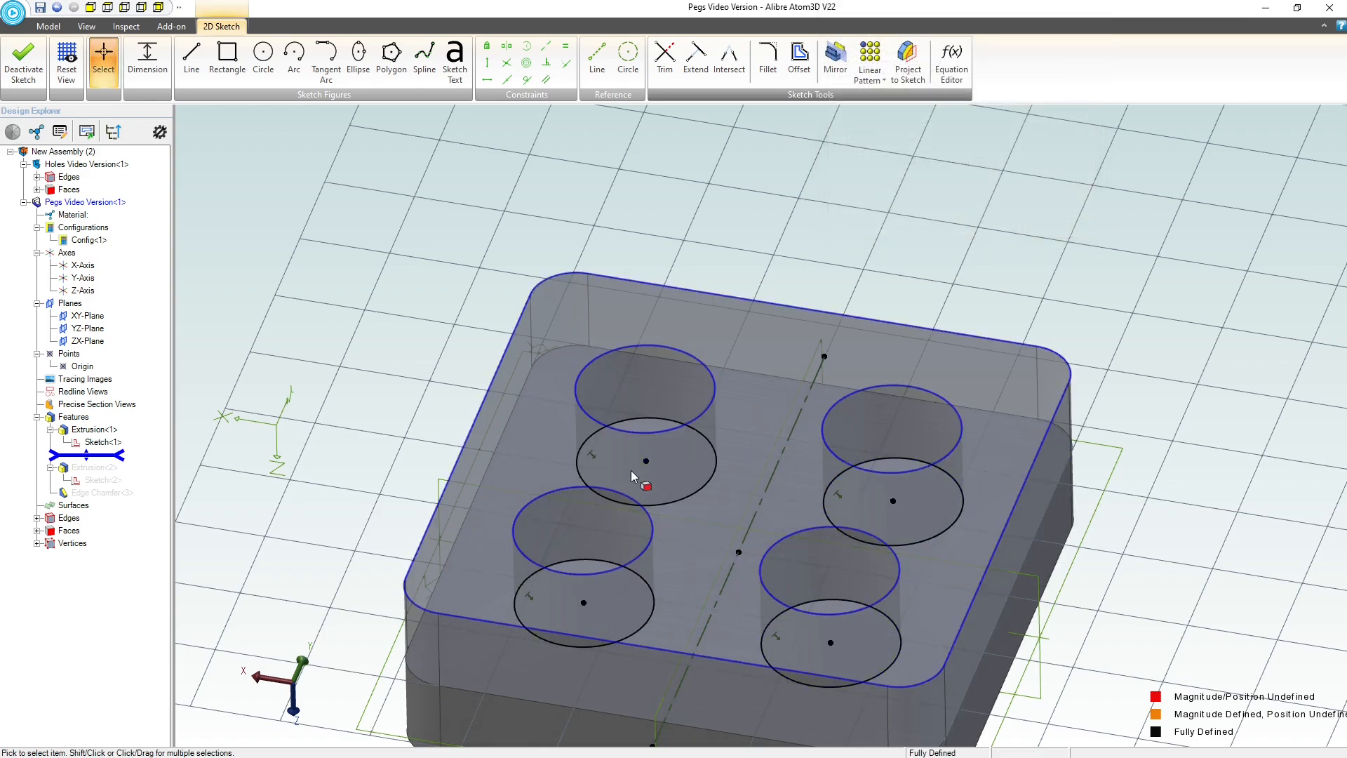
# Convert the four projected hole circles in the pegs sketch to reference figures.
pyautogui.moveTo(397, 209)
pyautogui.mouseDown()
pyautogui.moveTo(848, 688)
pyautogui.moveTo(1033, 740)
pyautogui.mouseUp()
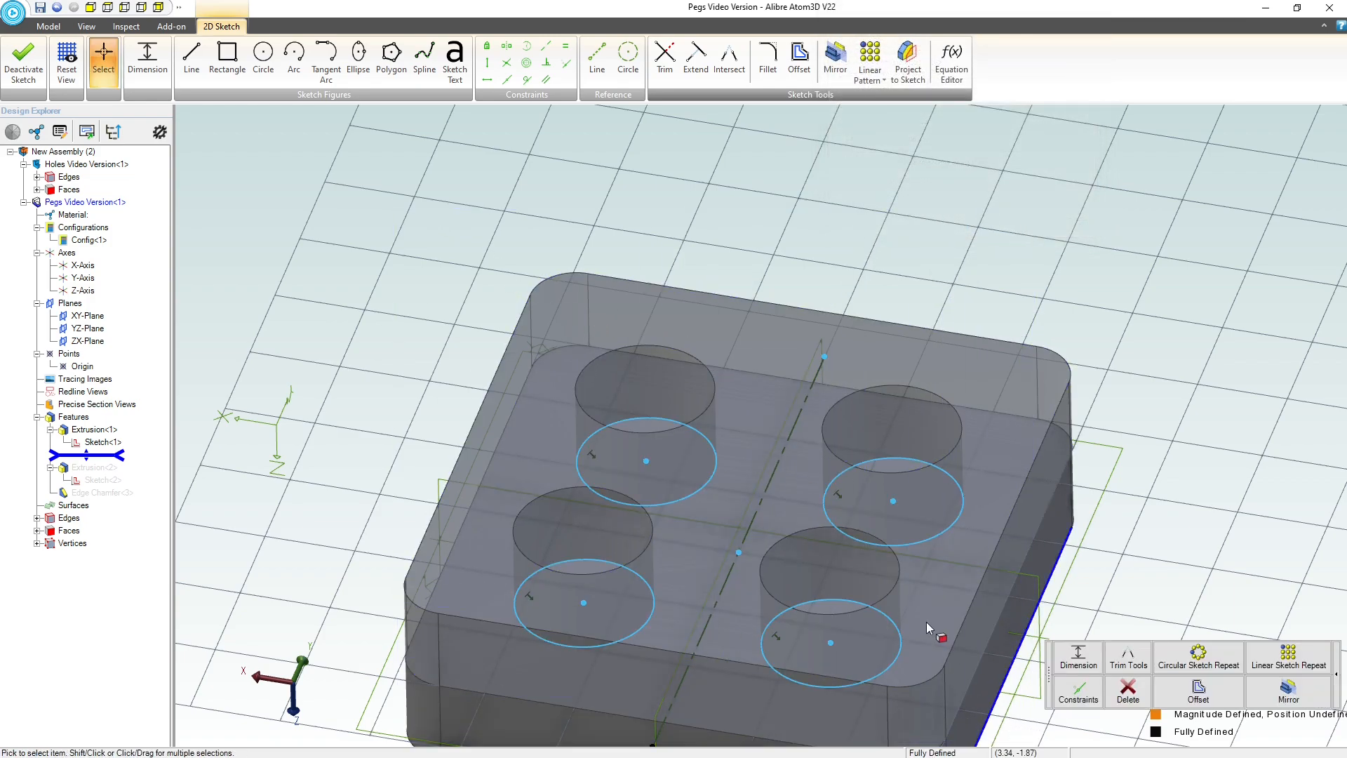
pyautogui.rightClick(643, 421)
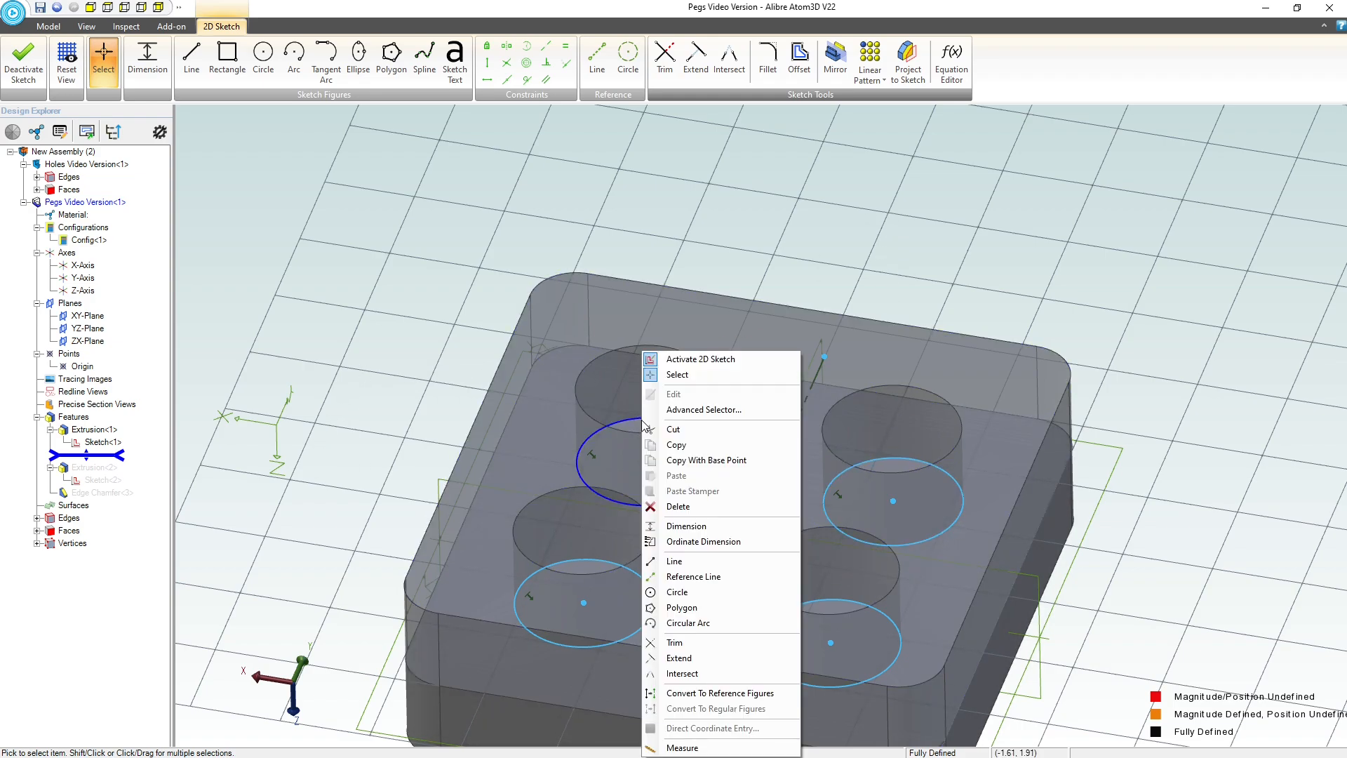
pyautogui.click(726, 693)
# Sketch four smaller circles, one centred on each projected hole circle's centre point and lying inside it.
pyautogui.click(263, 59)
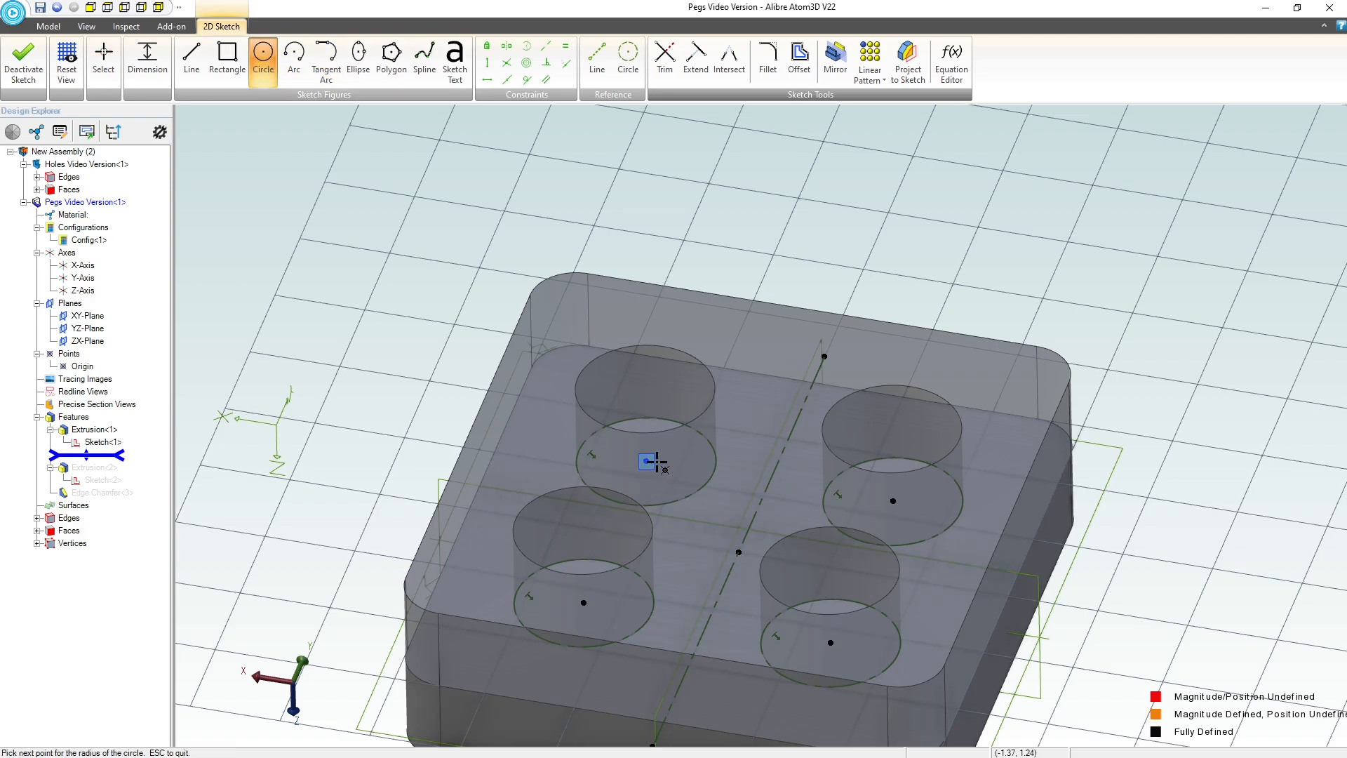
pyautogui.click(646, 460)
pyautogui.click(688, 461)
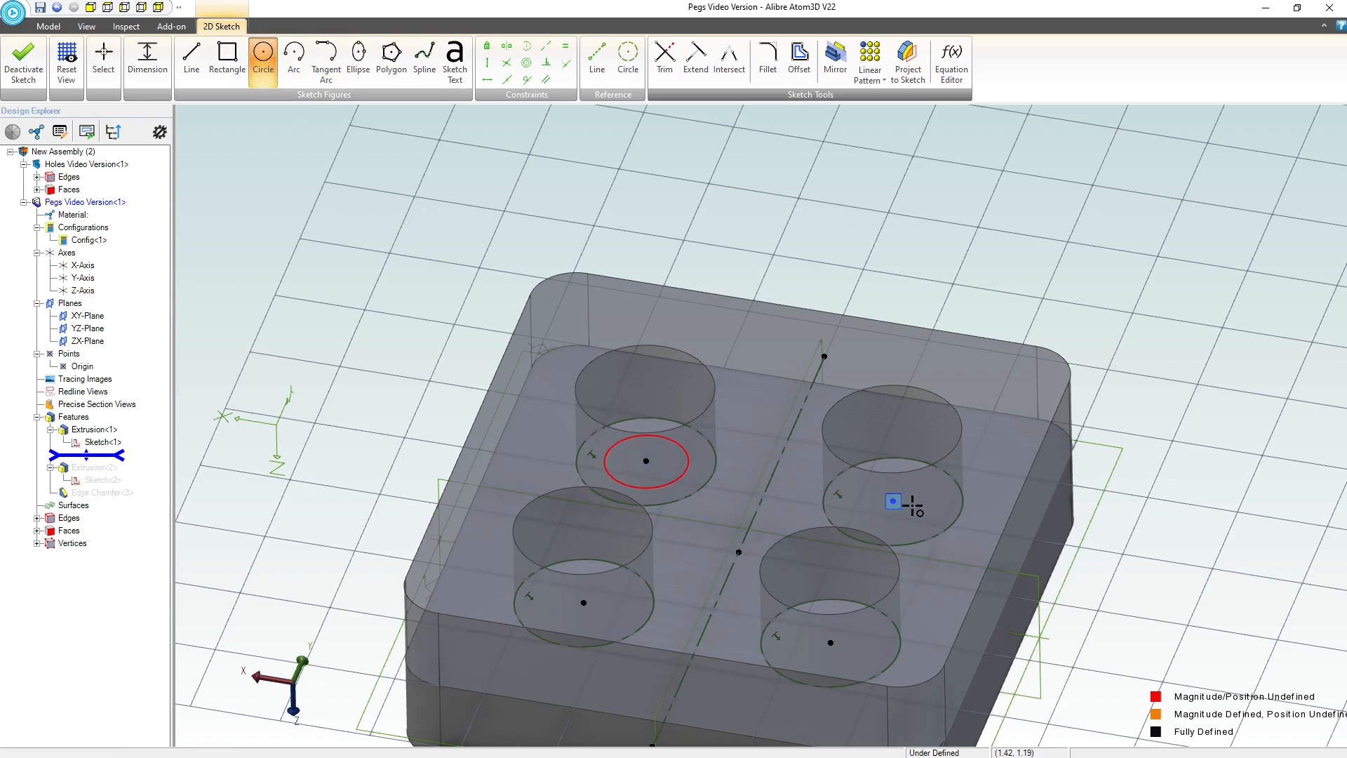
pyautogui.click(892, 500)
pyautogui.click(831, 642)
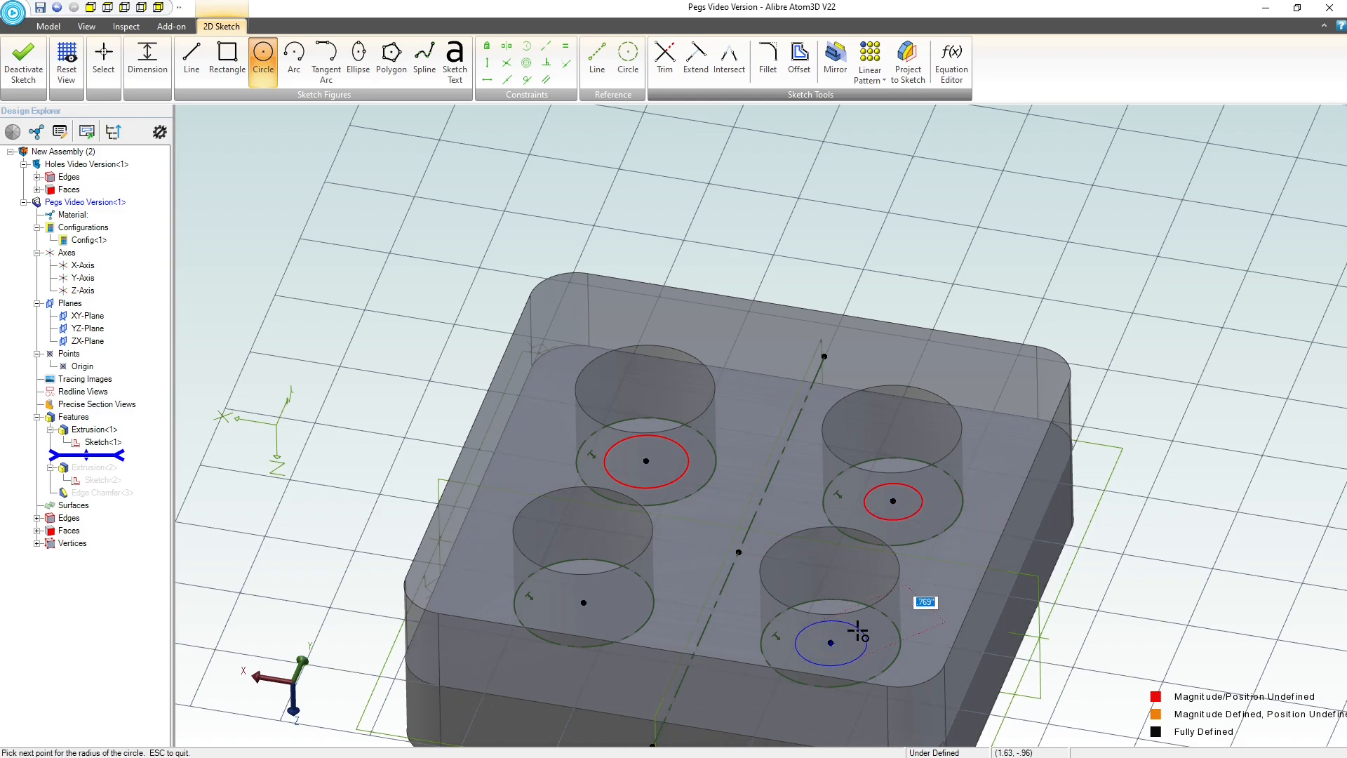
pyautogui.click(867, 642)
pyautogui.click(584, 602)
pyautogui.click(631, 602)
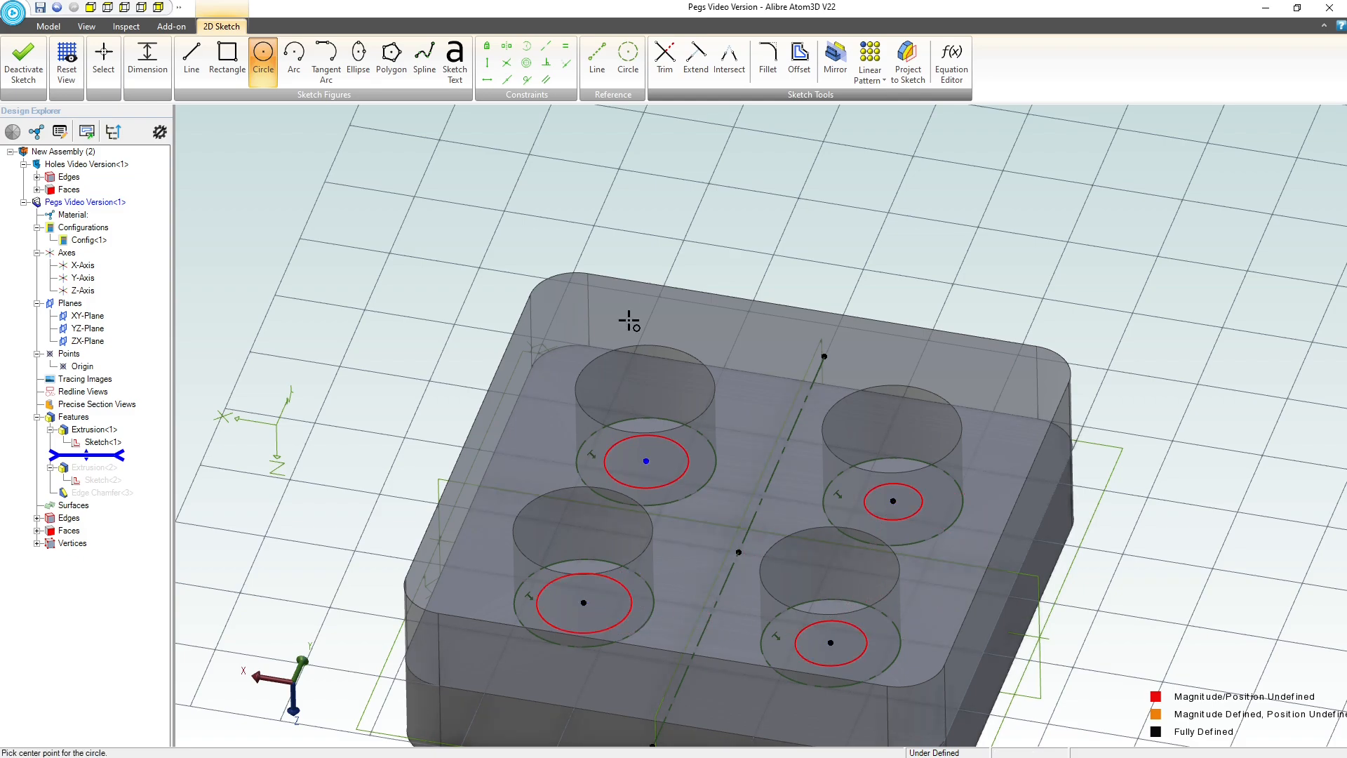
# Apply an equal-size constraint across all four newly drawn peg circles.
pyautogui.press('e')
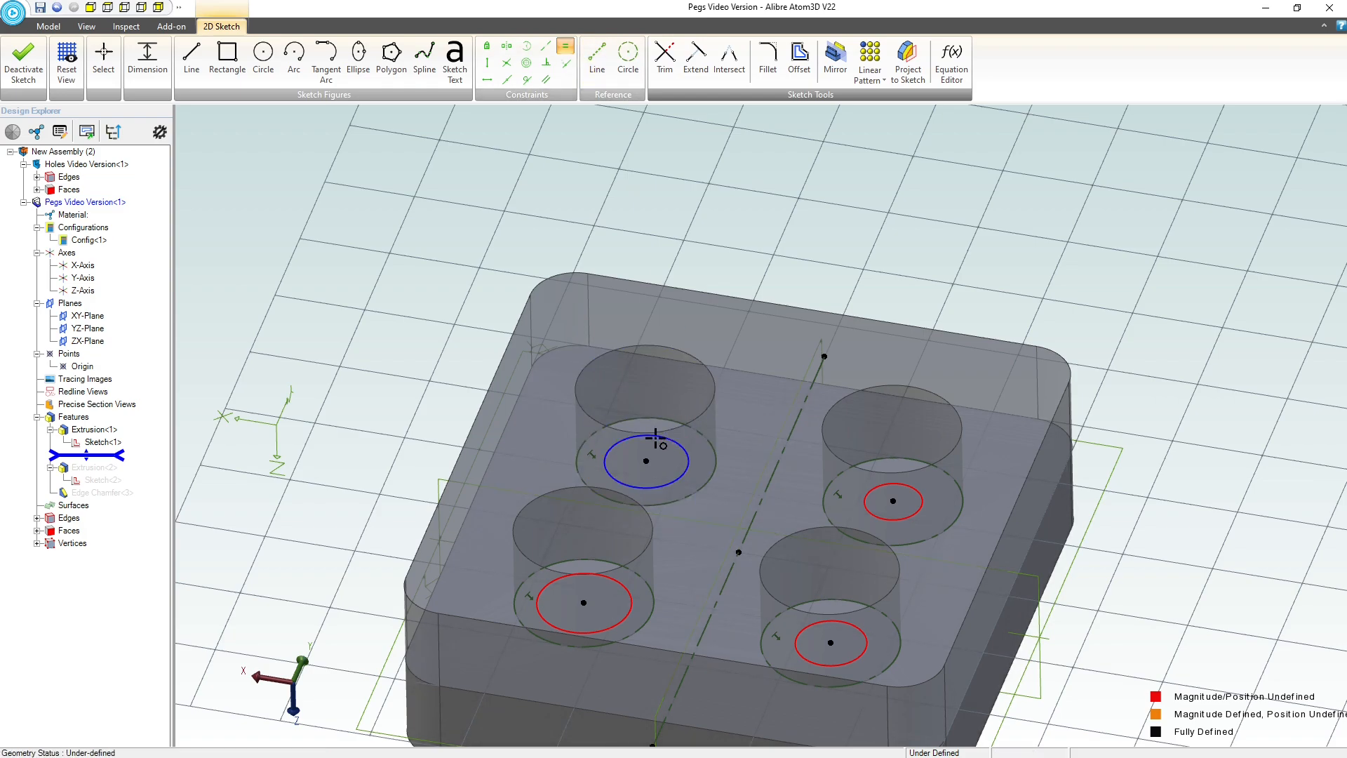
pyautogui.click(673, 442)
pyautogui.click(621, 583)
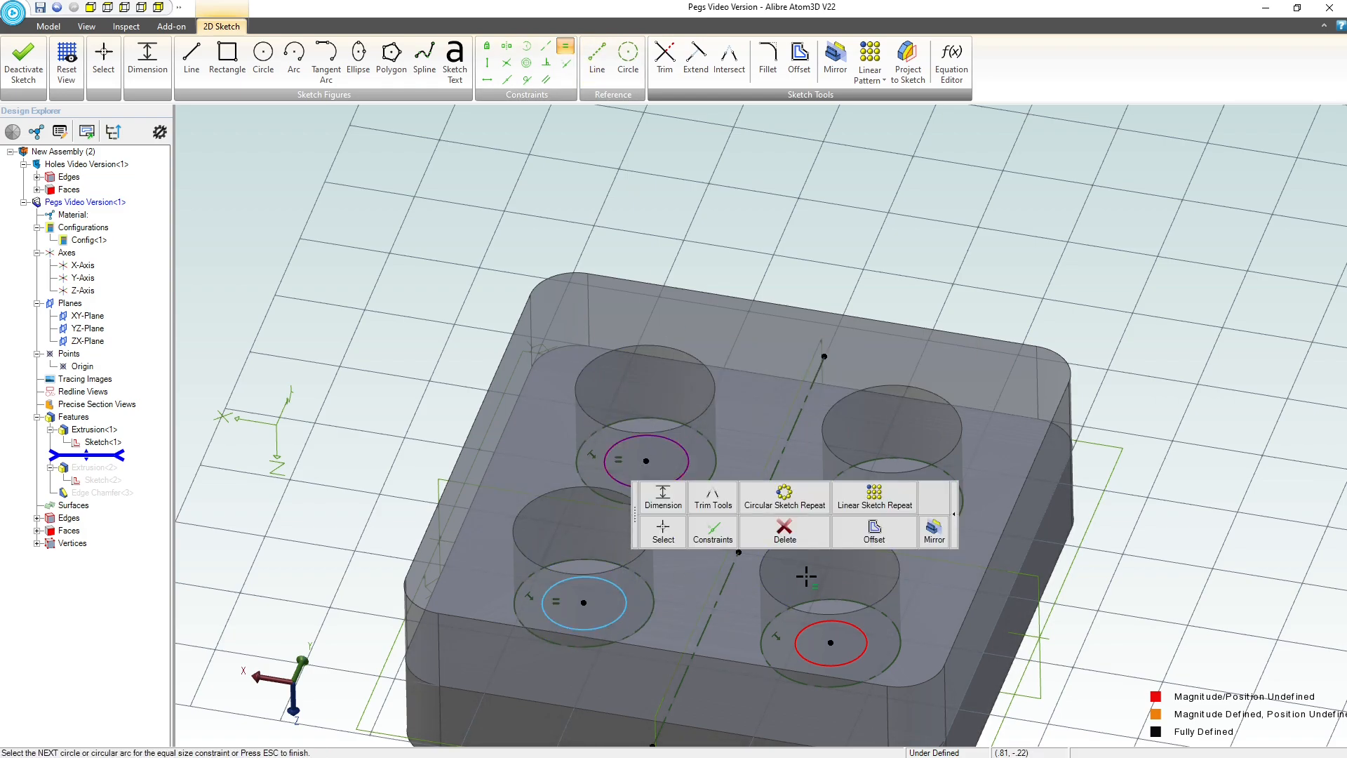
pyautogui.click(866, 639)
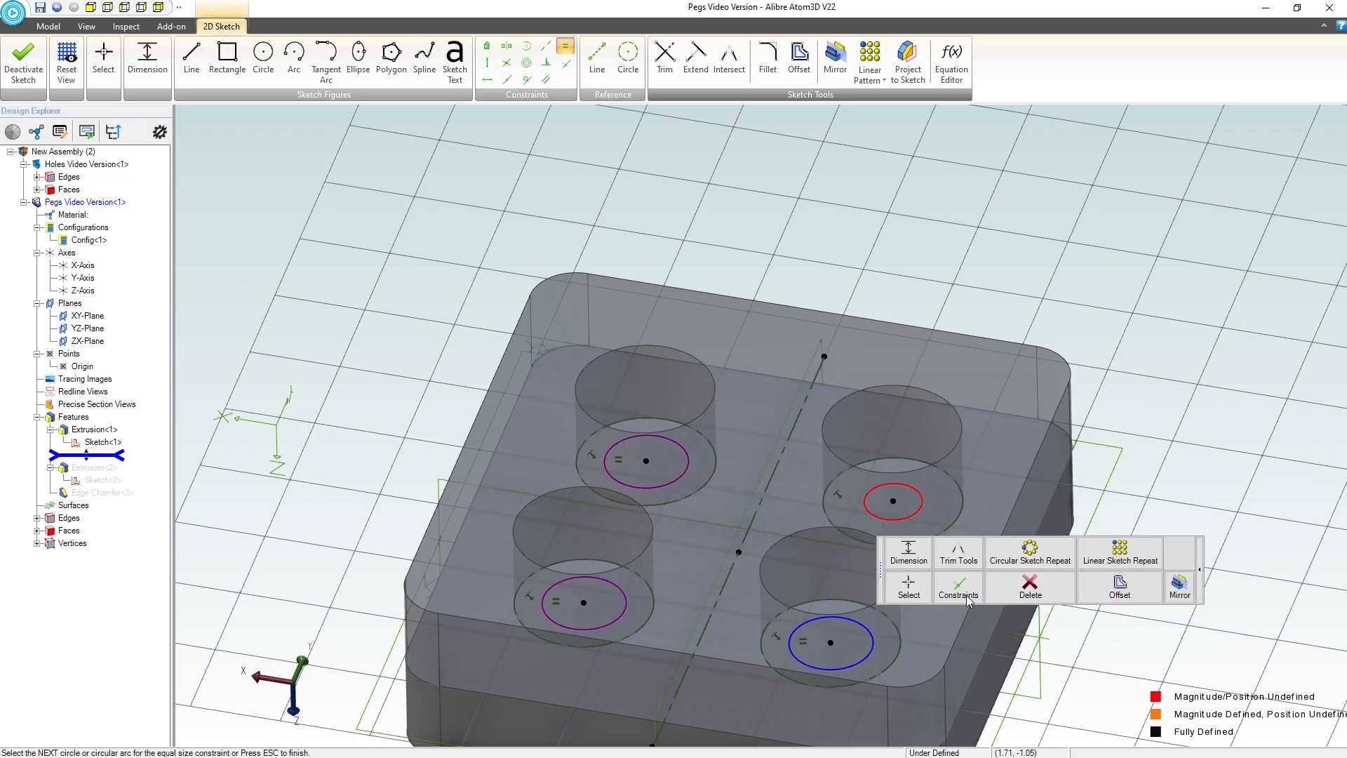
pyautogui.click(928, 505)
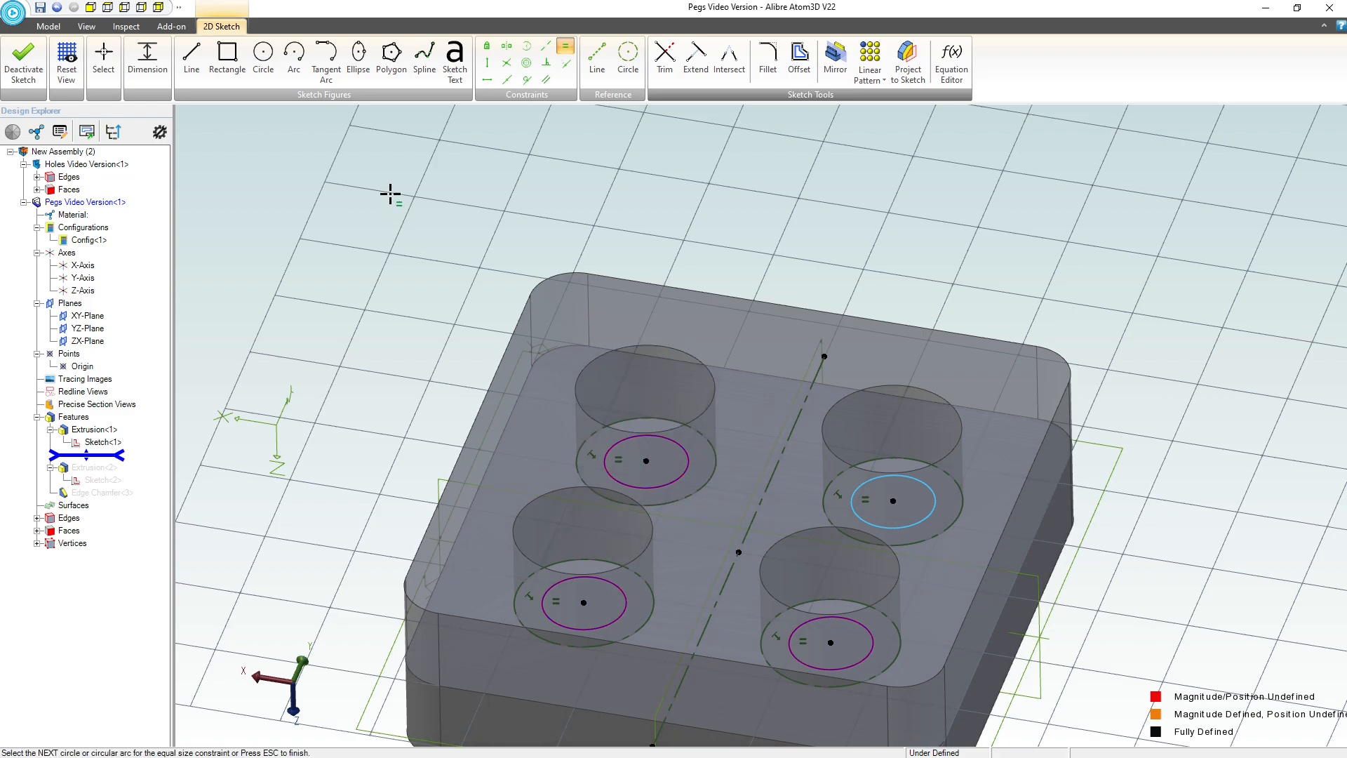
# Dimension one of the equal peg circles with a diameter of 1.25.
pyautogui.click(148, 60)
pyautogui.click(903, 478)
pyautogui.click(1123, 379)
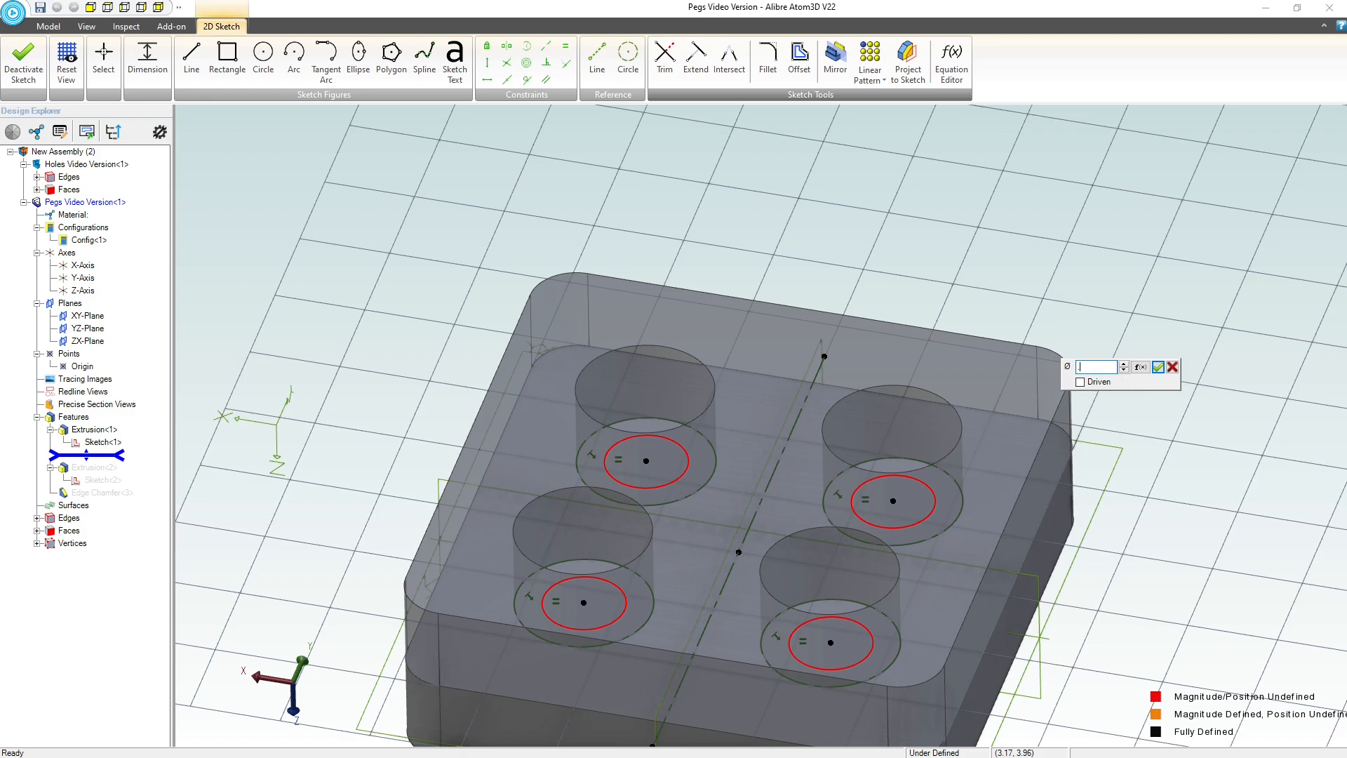
pyautogui.press('BackSpace')
pyautogui.write('1.25')
pyautogui.press('Return')
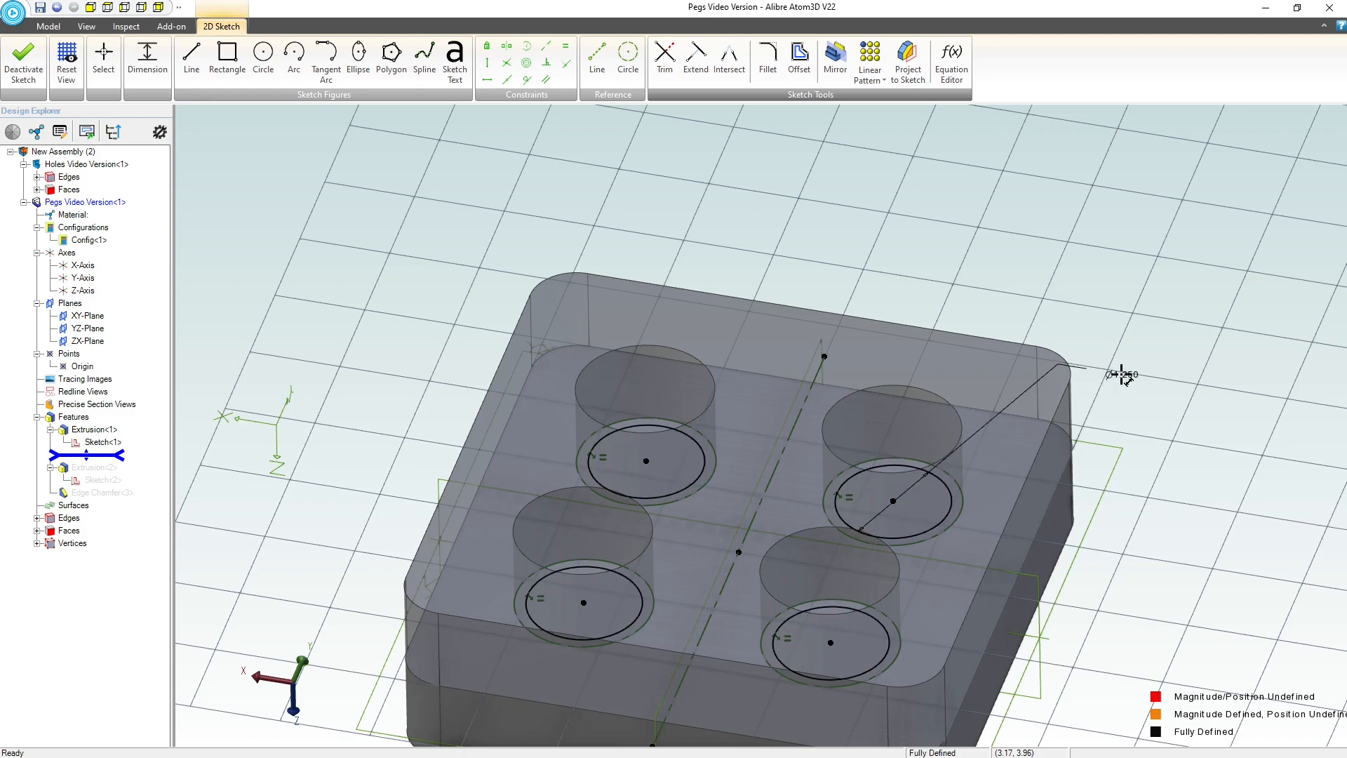
# Close the pegs sketch and regenerate the part to its last feature, restoring the edge chamfer on the pegs.
pyautogui.click(23, 64)
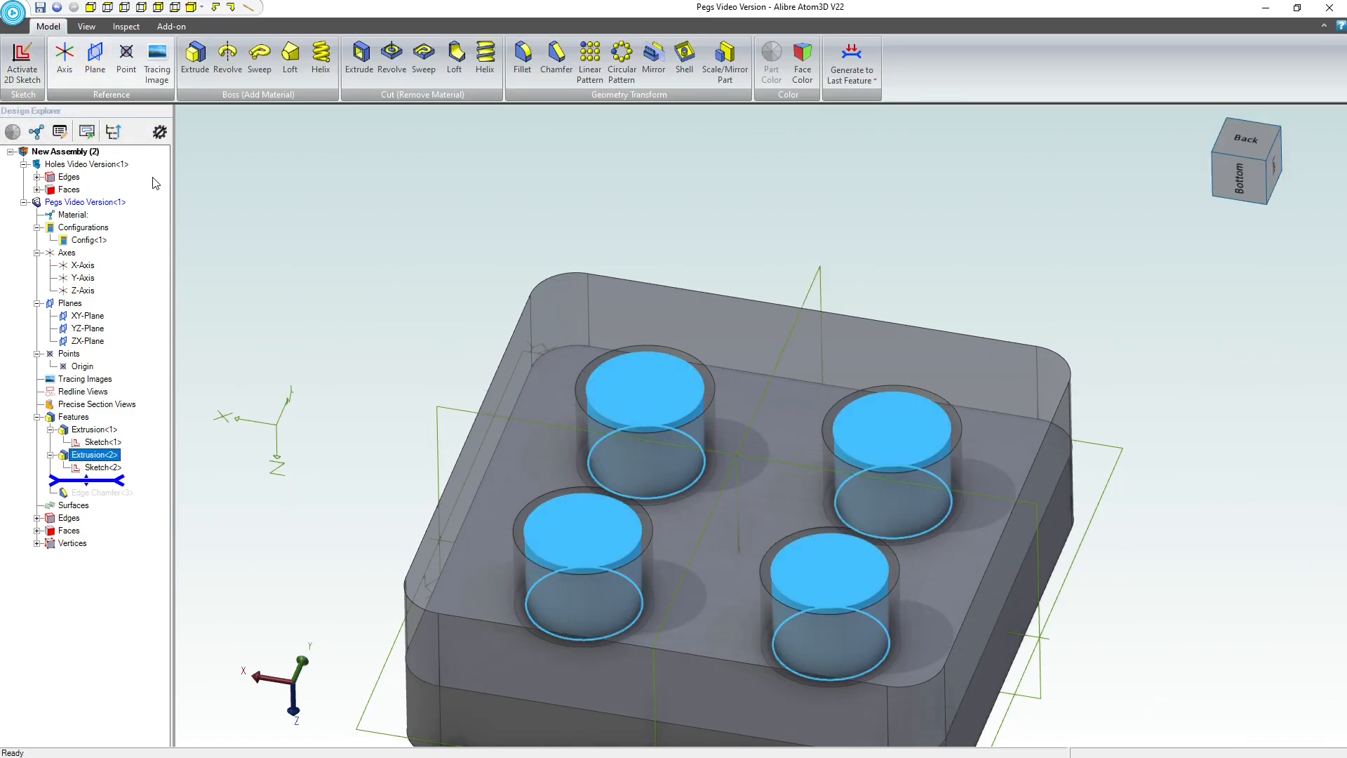
pyautogui.click(836, 48)
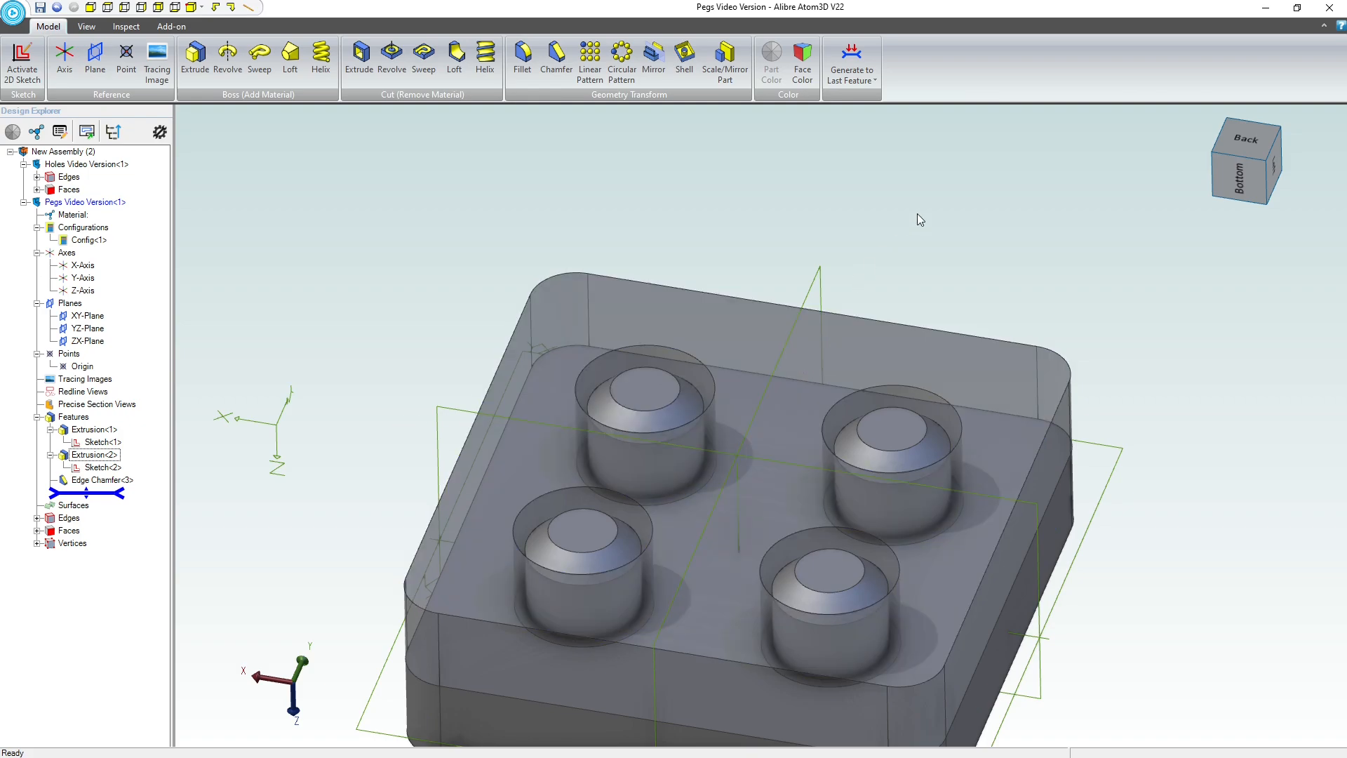
pyautogui.moveTo(916, 214)
pyautogui.mouseDown(button='middle')
pyautogui.moveTo(912, 227)
pyautogui.moveTo(916, 208)
pyautogui.mouseUp(button='middle')
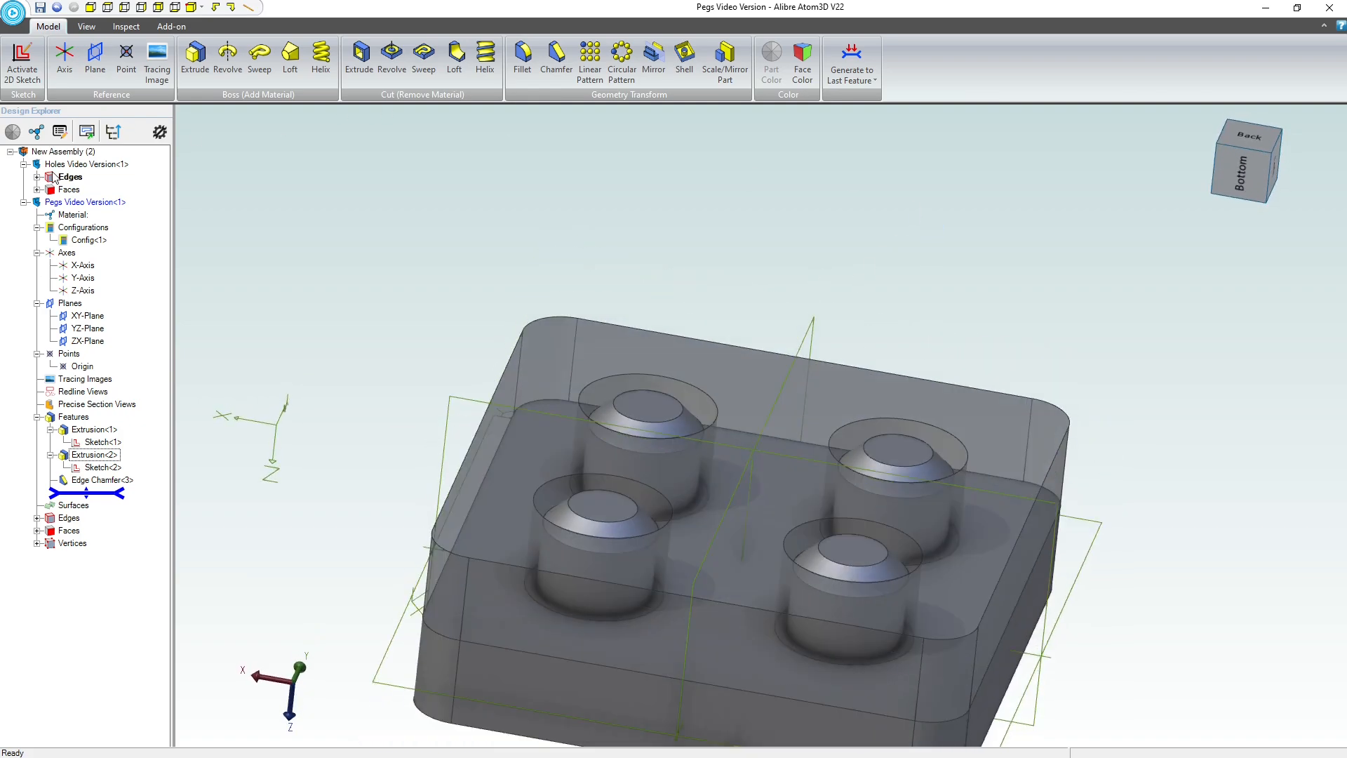
# Leave the pegs plate and return to editing the top-level assembly.
pyautogui.rightClick(61, 153)
pyautogui.press('Escape')
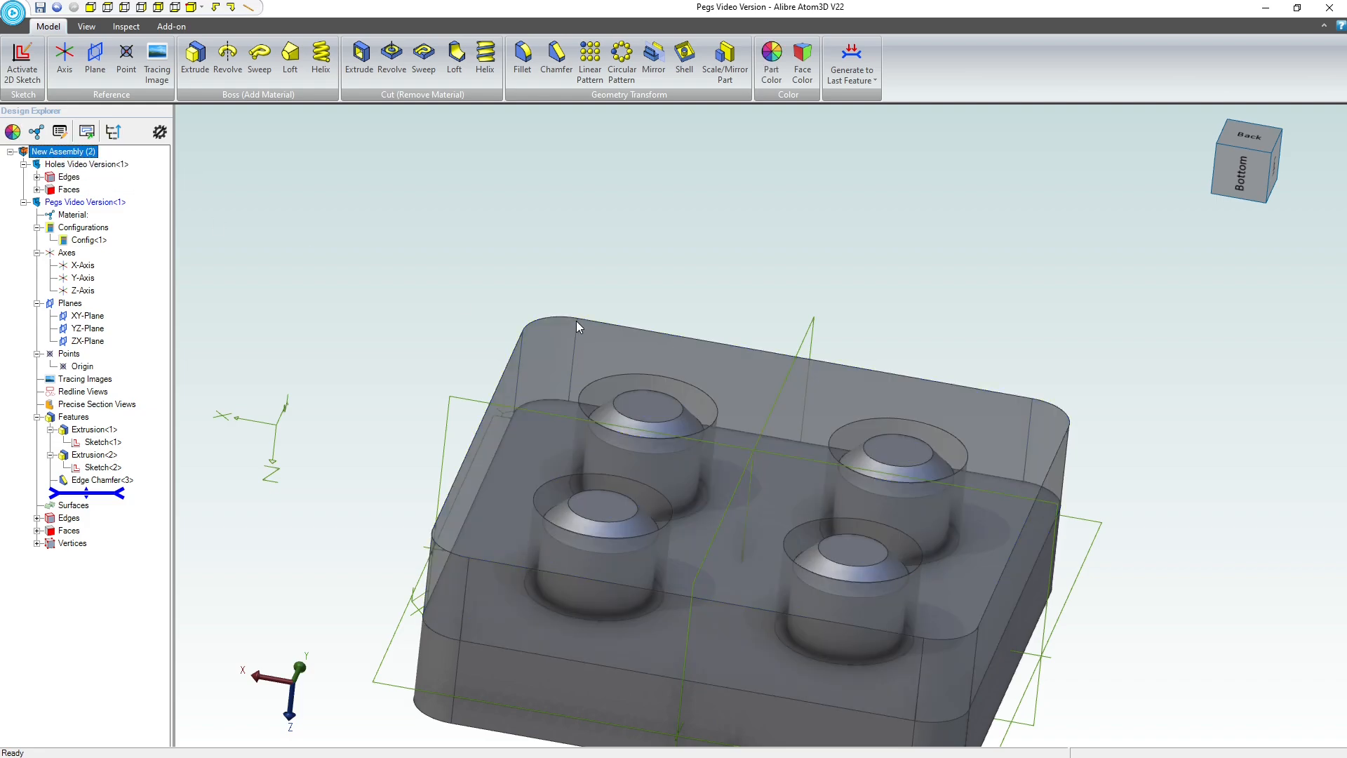
pyautogui.doubleClick(49, 156)
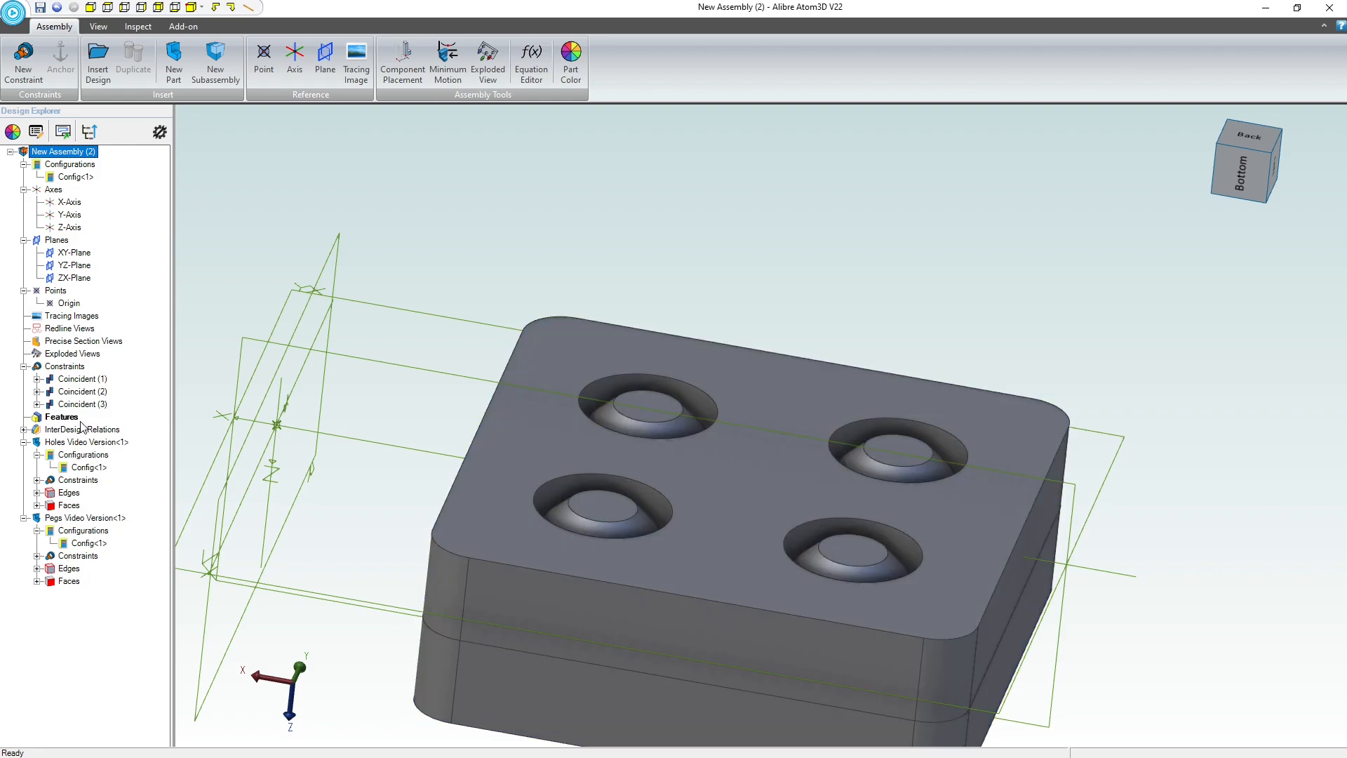
# Edit the holes plate in place within the assembly and open the extrusion sketch that defines its four holes.
pyautogui.rightClick(50, 443)
pyautogui.press('Escape')
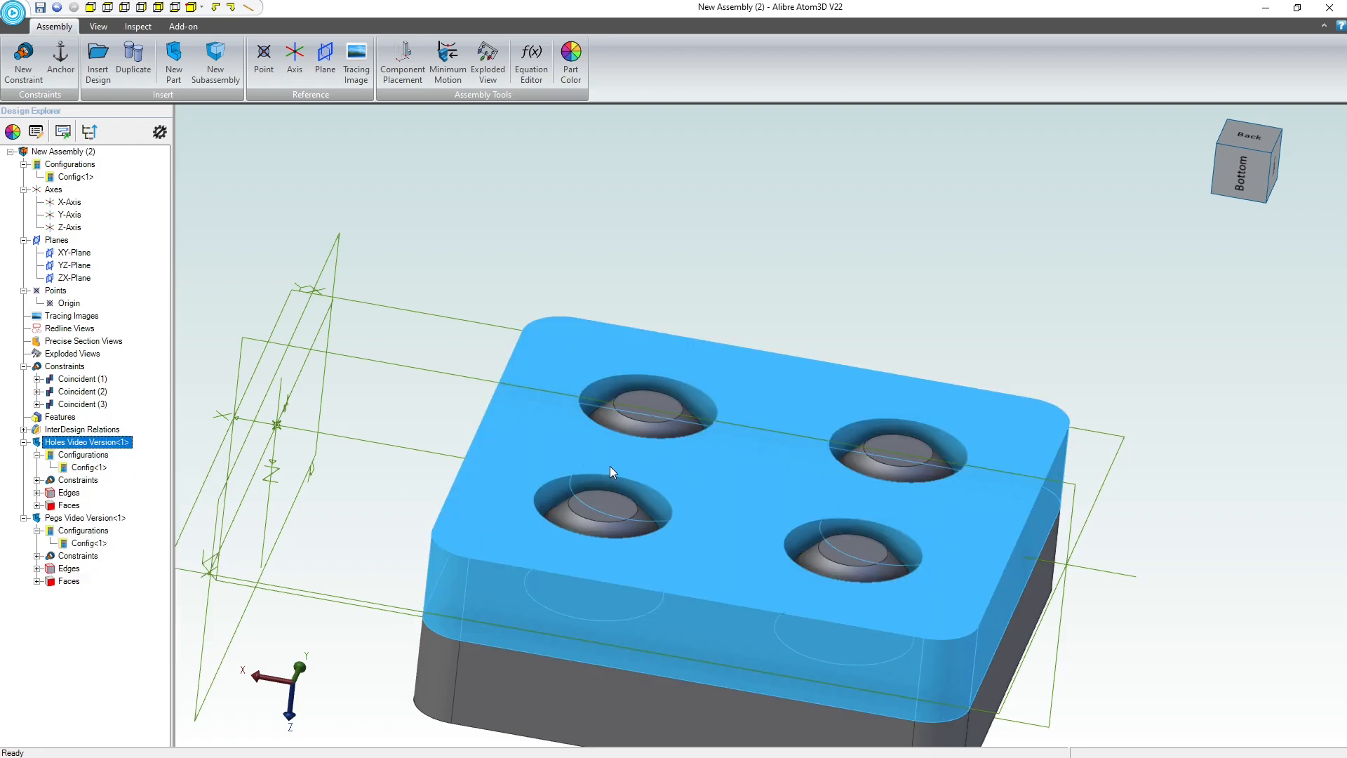
pyautogui.doubleClick(609, 465)
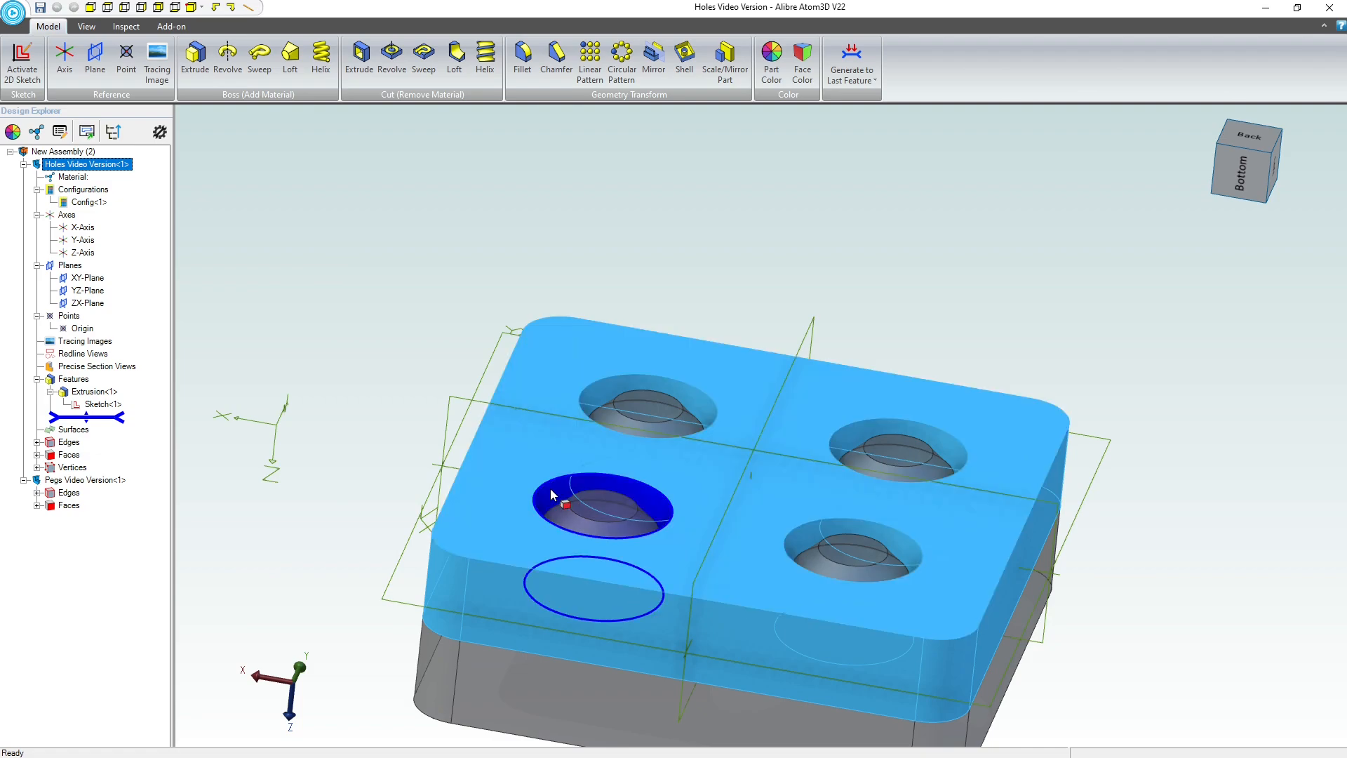
pyautogui.rightClick(550, 491)
pyautogui.click(586, 440)
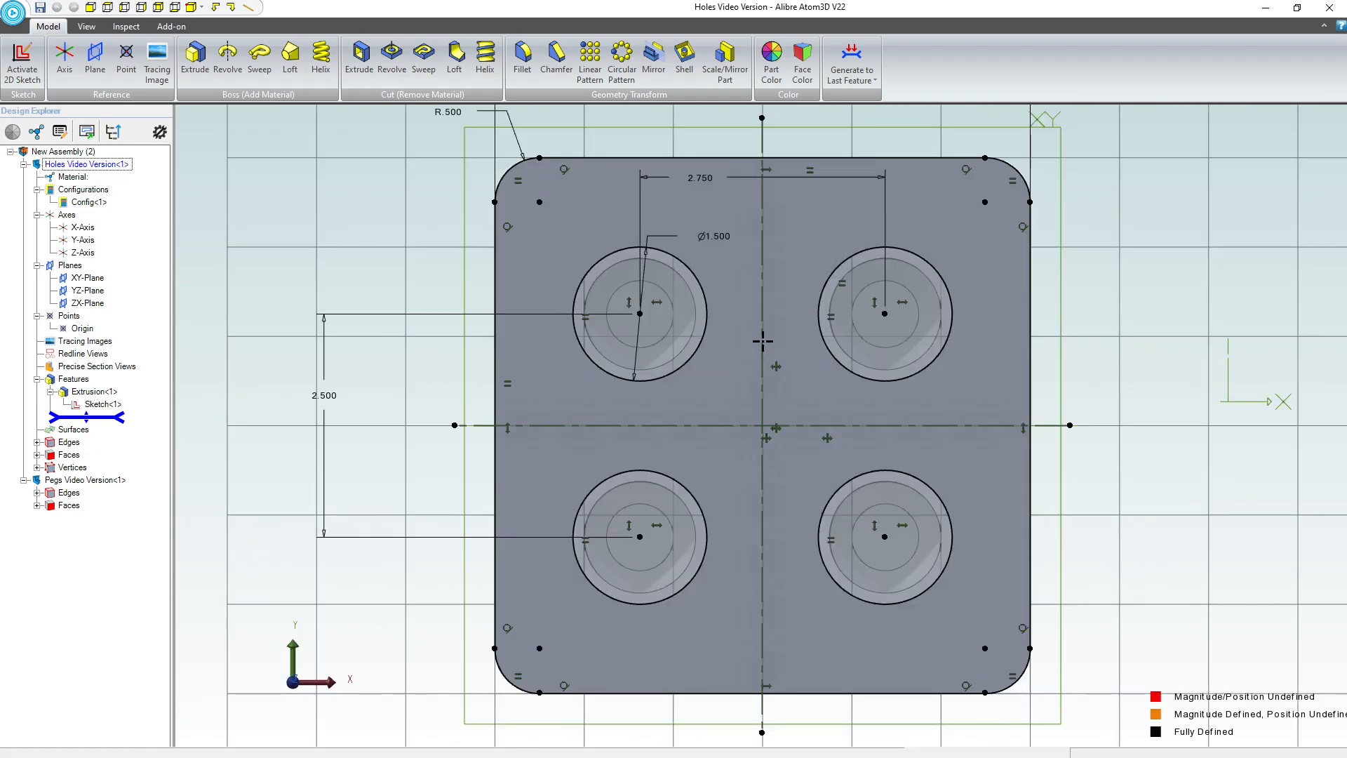
# Set the hole centre spacing to 3.25 horizontally and 3.5 vertically.
pyautogui.doubleClick(700, 178)
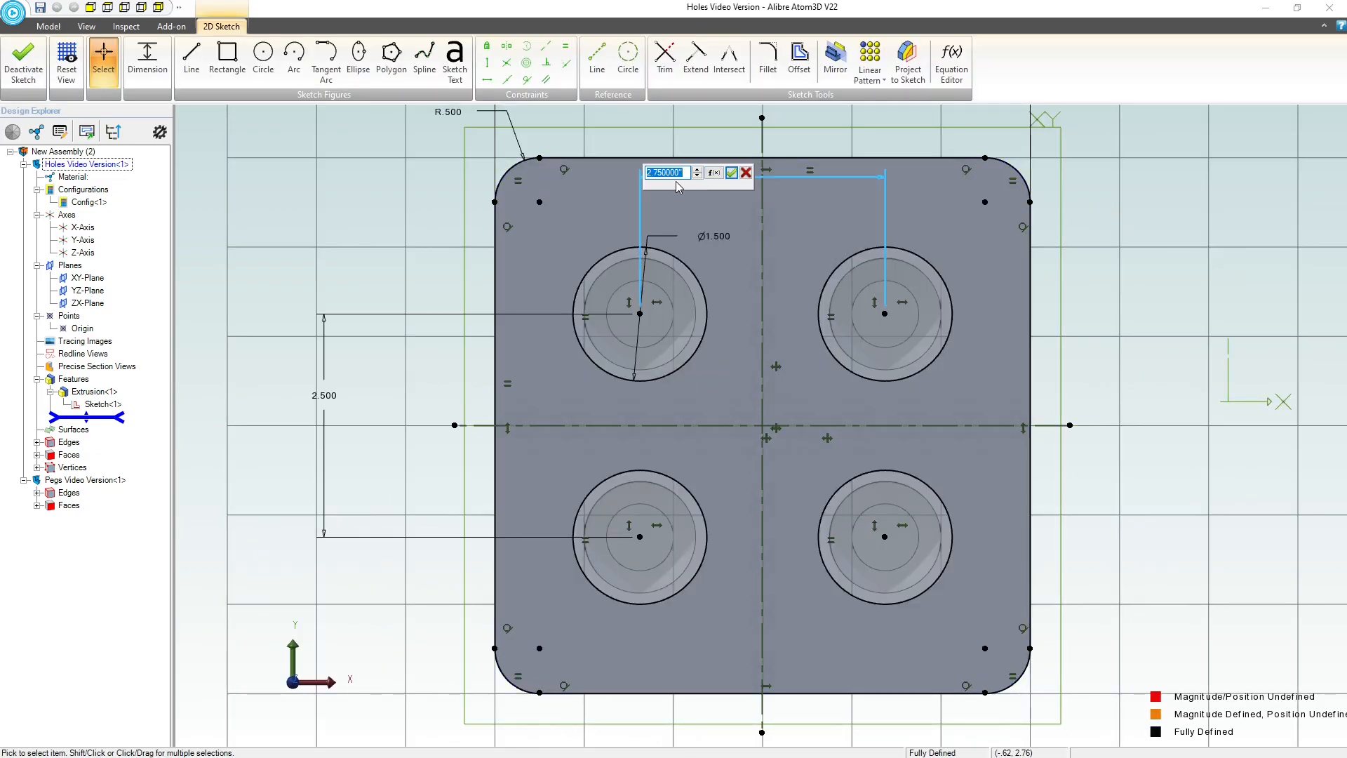
pyautogui.write('3.25')
pyautogui.press('Return')
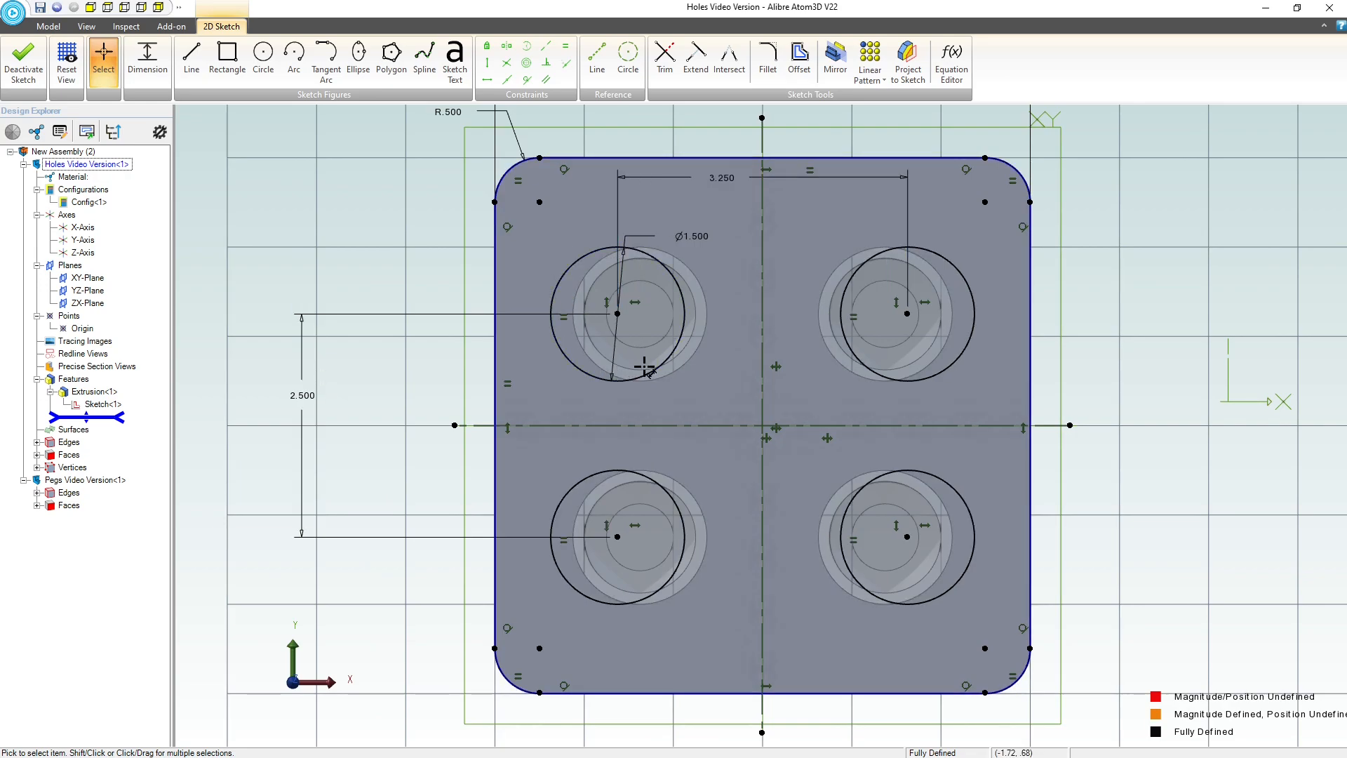
pyautogui.doubleClick(310, 404)
pyautogui.write('3.')
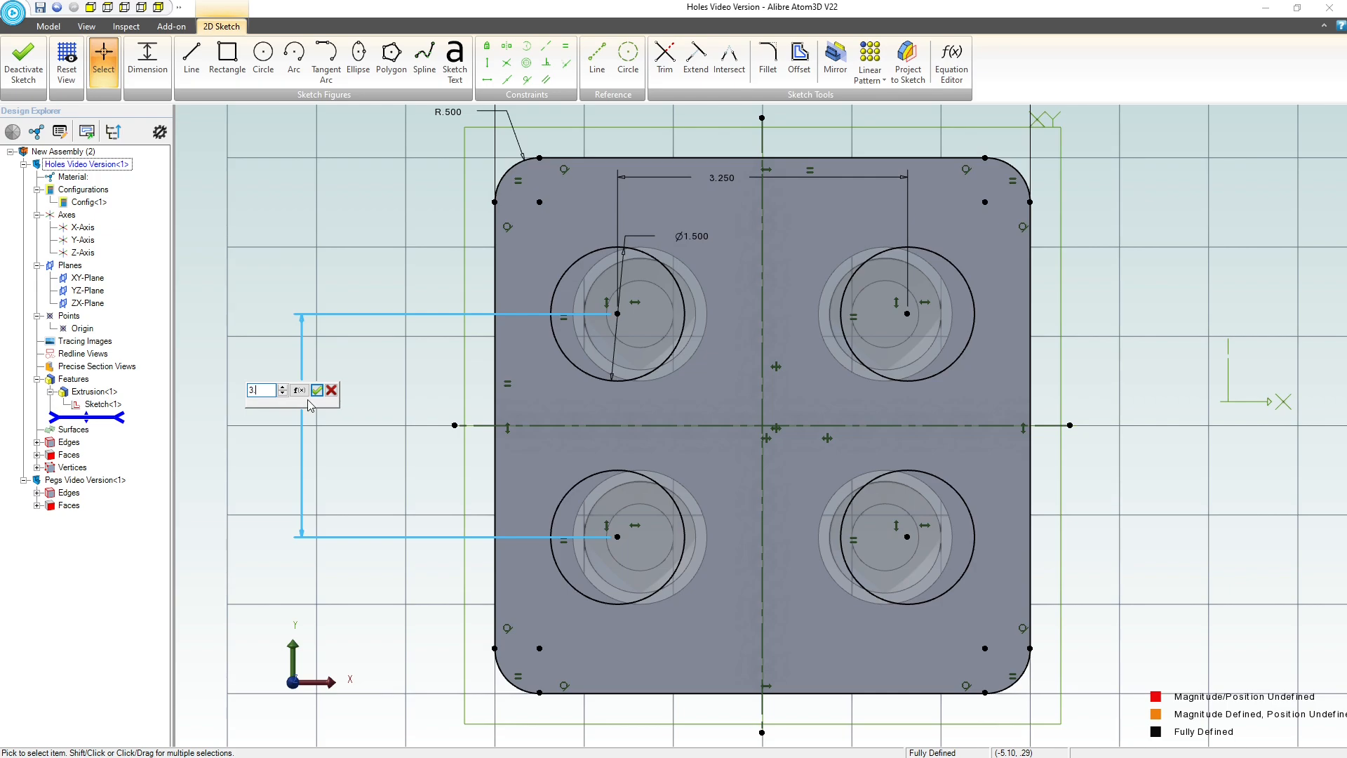
pyautogui.write('5')
pyautogui.press('Return')
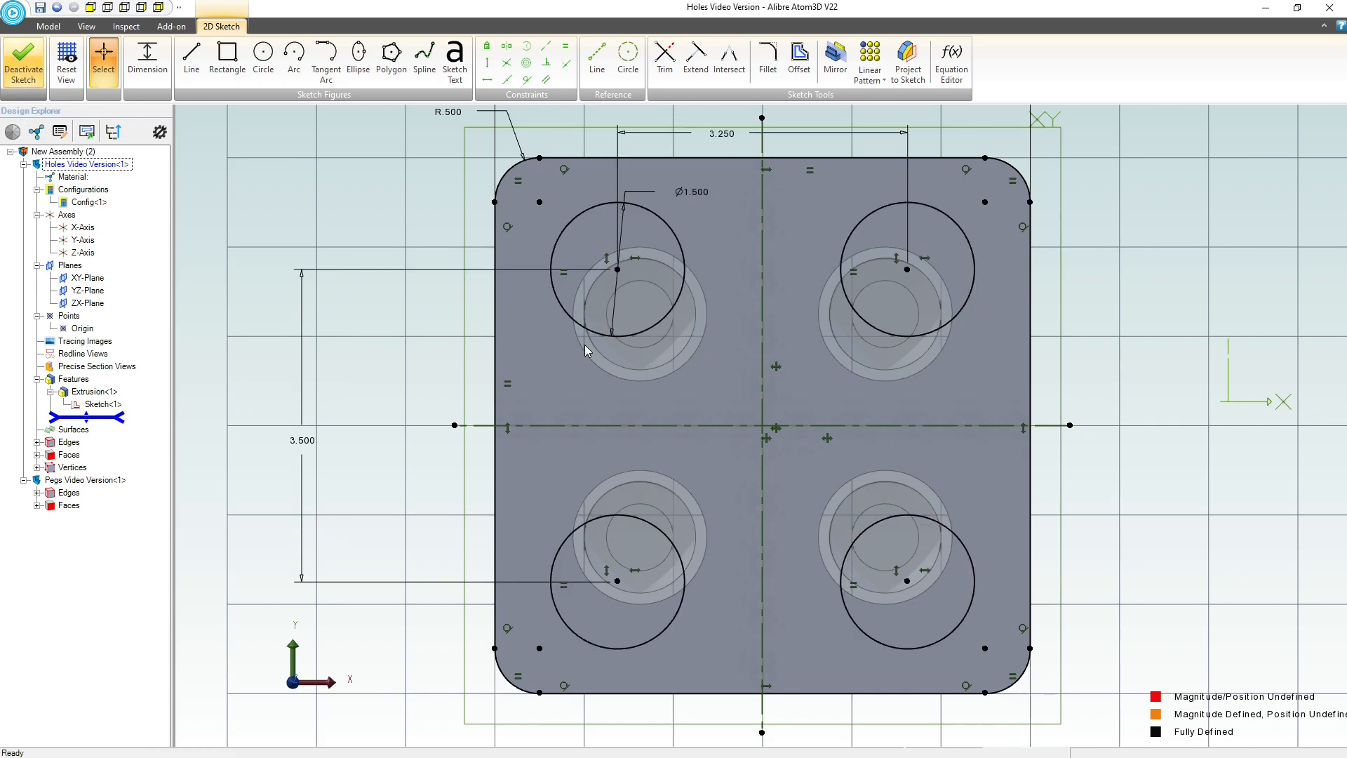
# Close the holes plate sketch and return to editing the top-level assembly.
pyautogui.hotkey('ctrl', 'k')
pyautogui.click(289, 348)
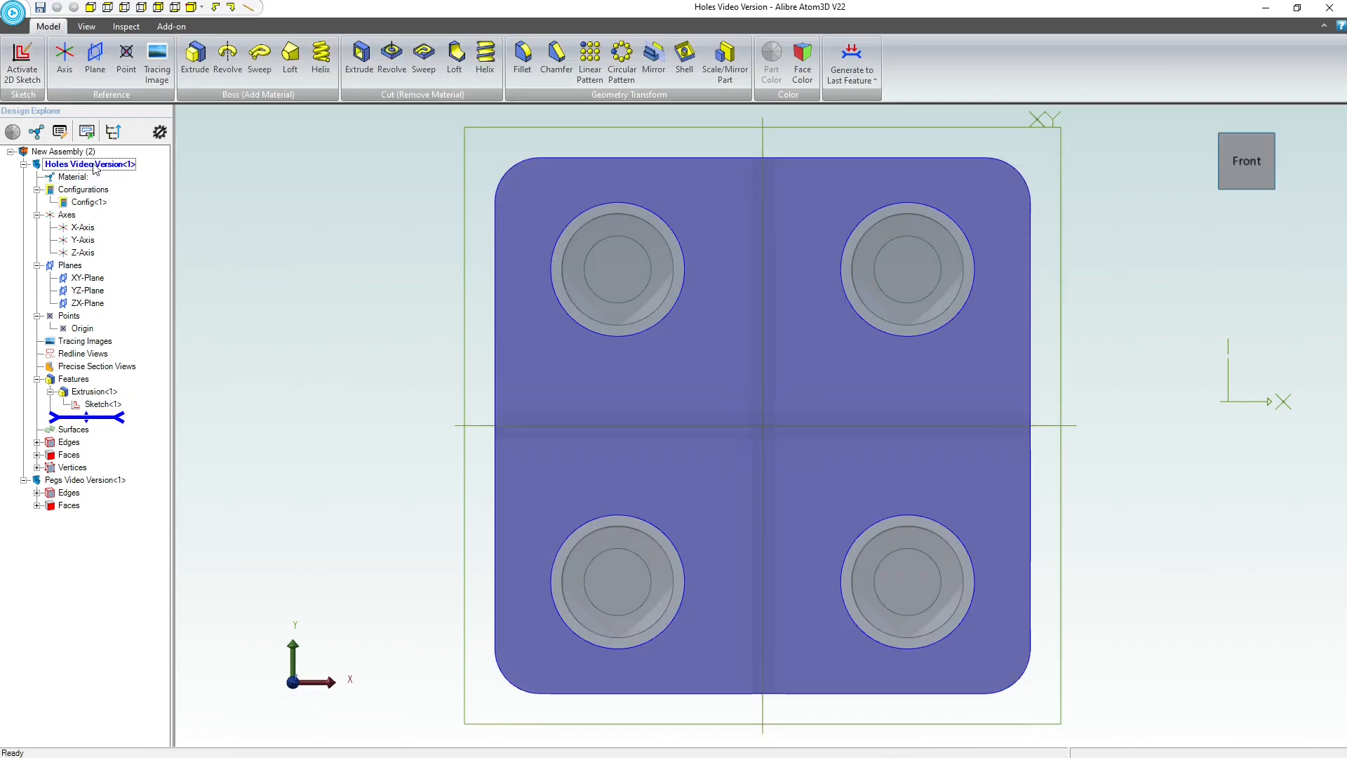
pyautogui.click(64, 152)
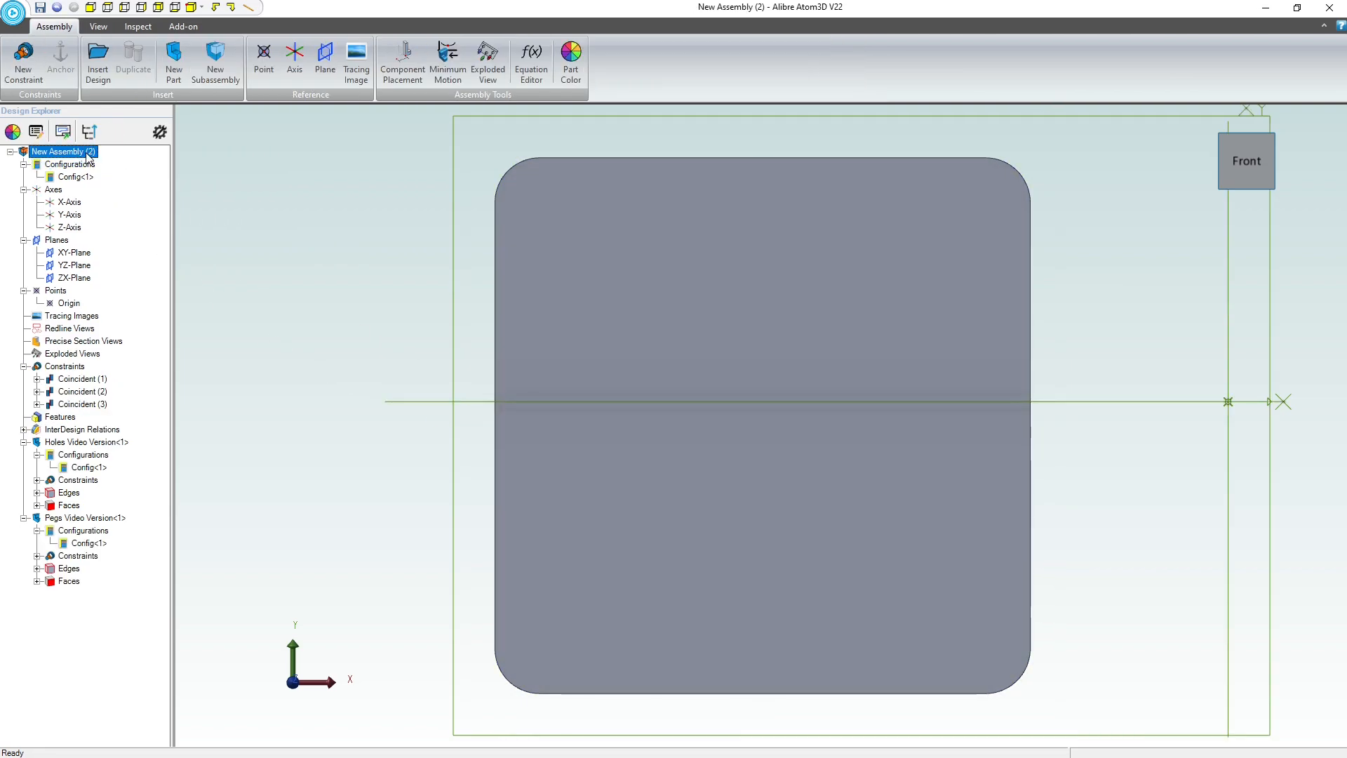
# Examine from an angled view whether the chamfered pegs line up with the repositioned holes in the assembly.
pyautogui.moveTo(553, 480); pyautogui.dragTo(668, 490, button='middle')
pyautogui.scroll(-2, 642, 491)
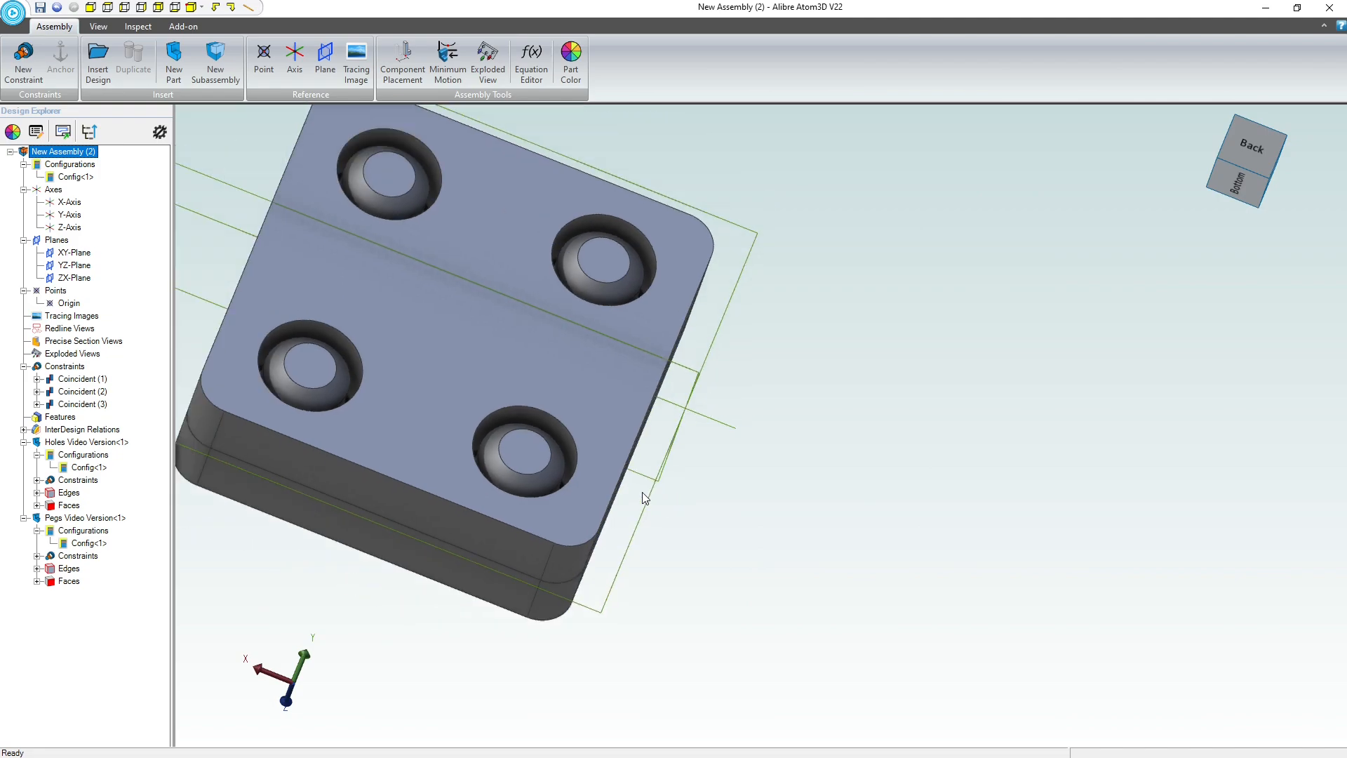
pyautogui.scroll(2, 373, 195)
pyautogui.moveTo(449, 307); pyautogui.dragTo(435, 296, button='middle')
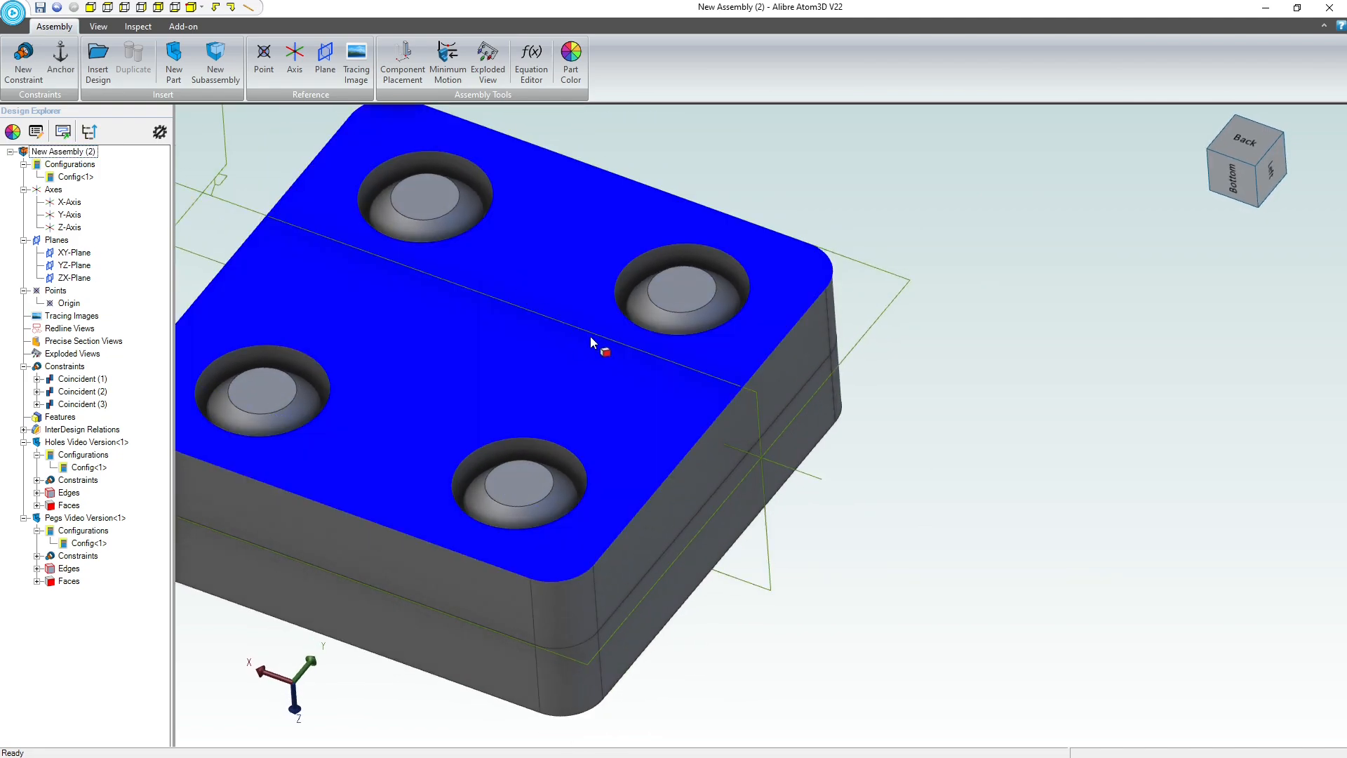
pyautogui.scroll(-2, 767, 379)
pyautogui.scroll(2, 698, 260)
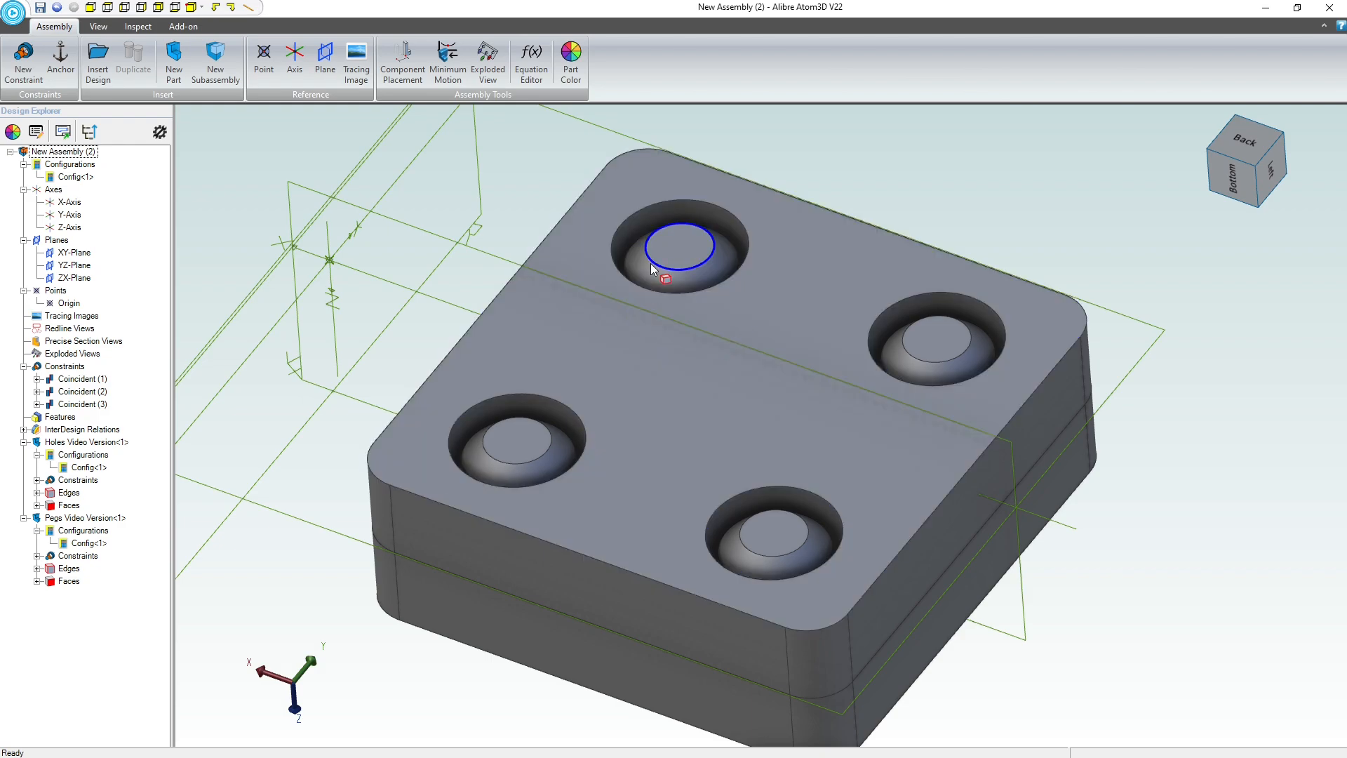
pyautogui.click(665, 219)
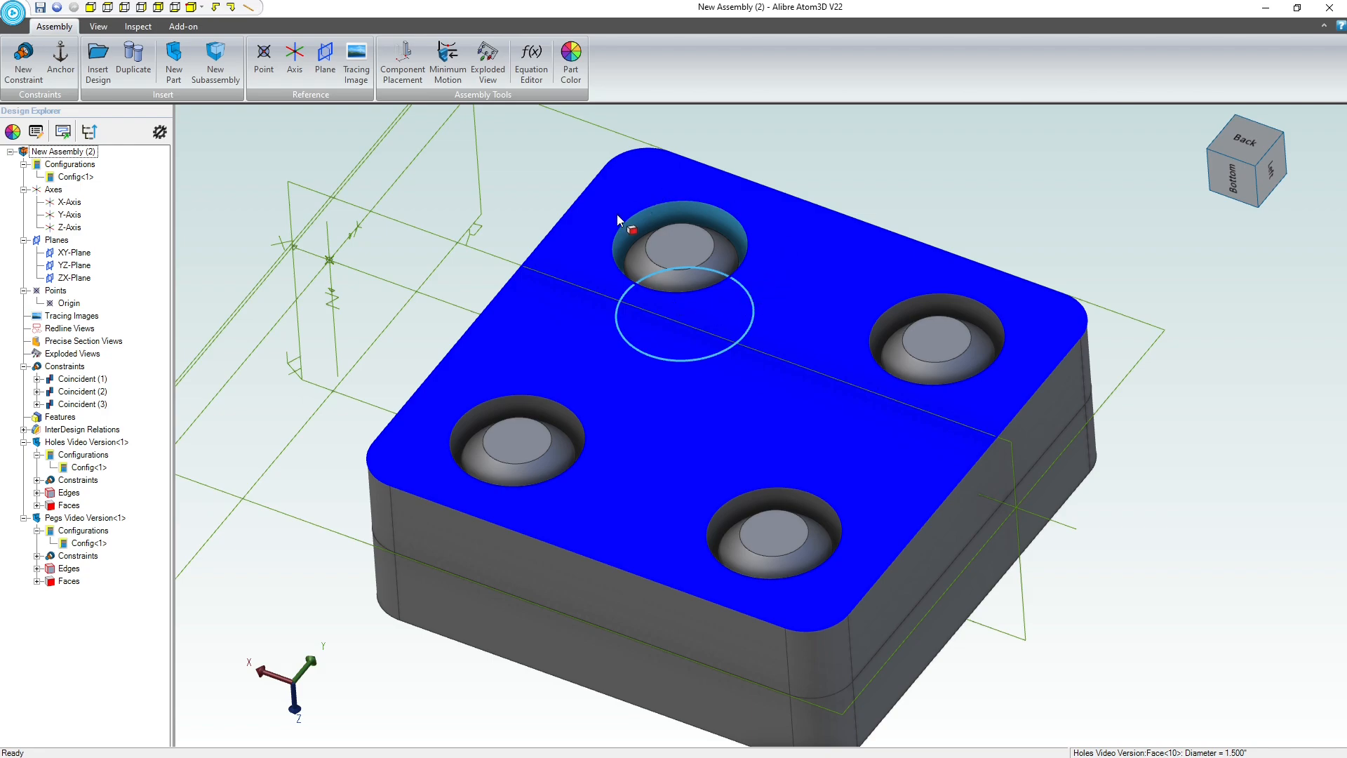
pyautogui.click(931, 178)
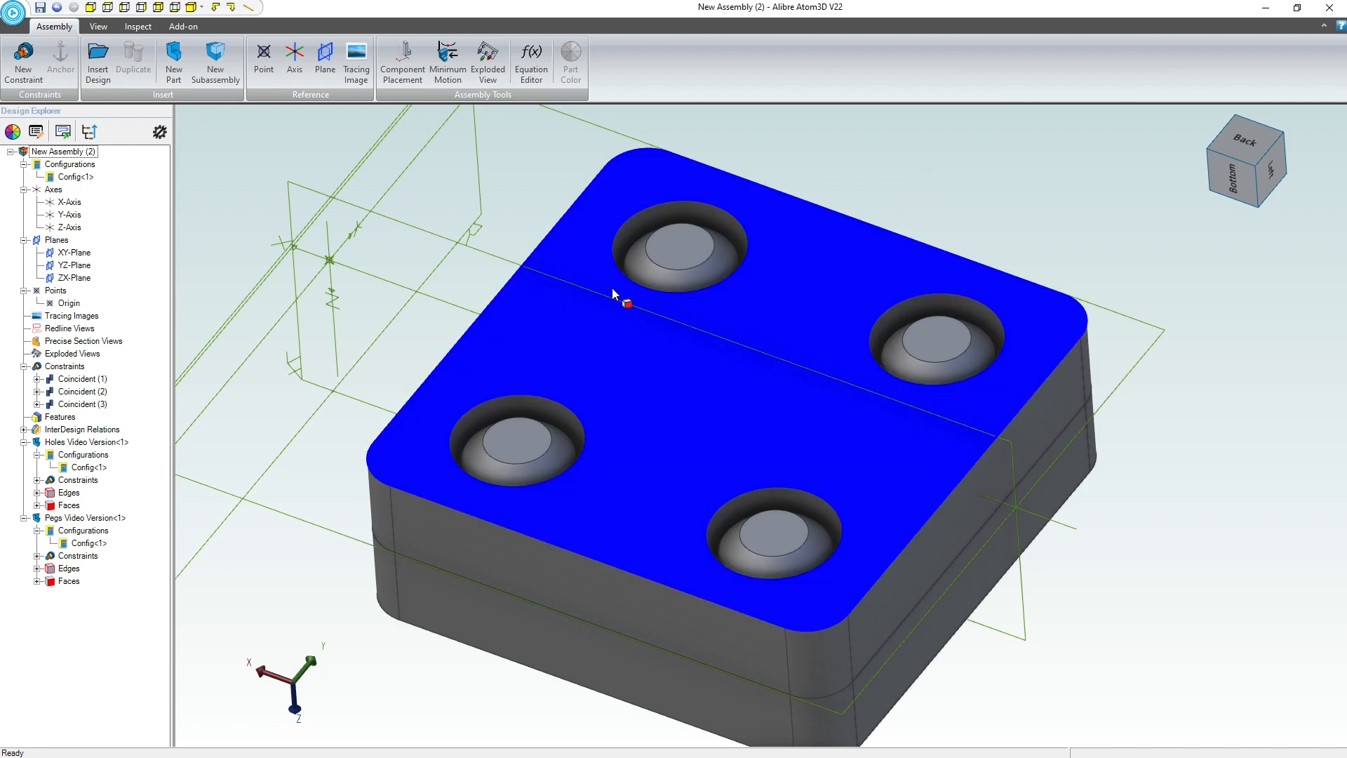
# Edit the holes plate in place again and reopen its hole sketch from one of the hole faces.
pyautogui.click(711, 226)
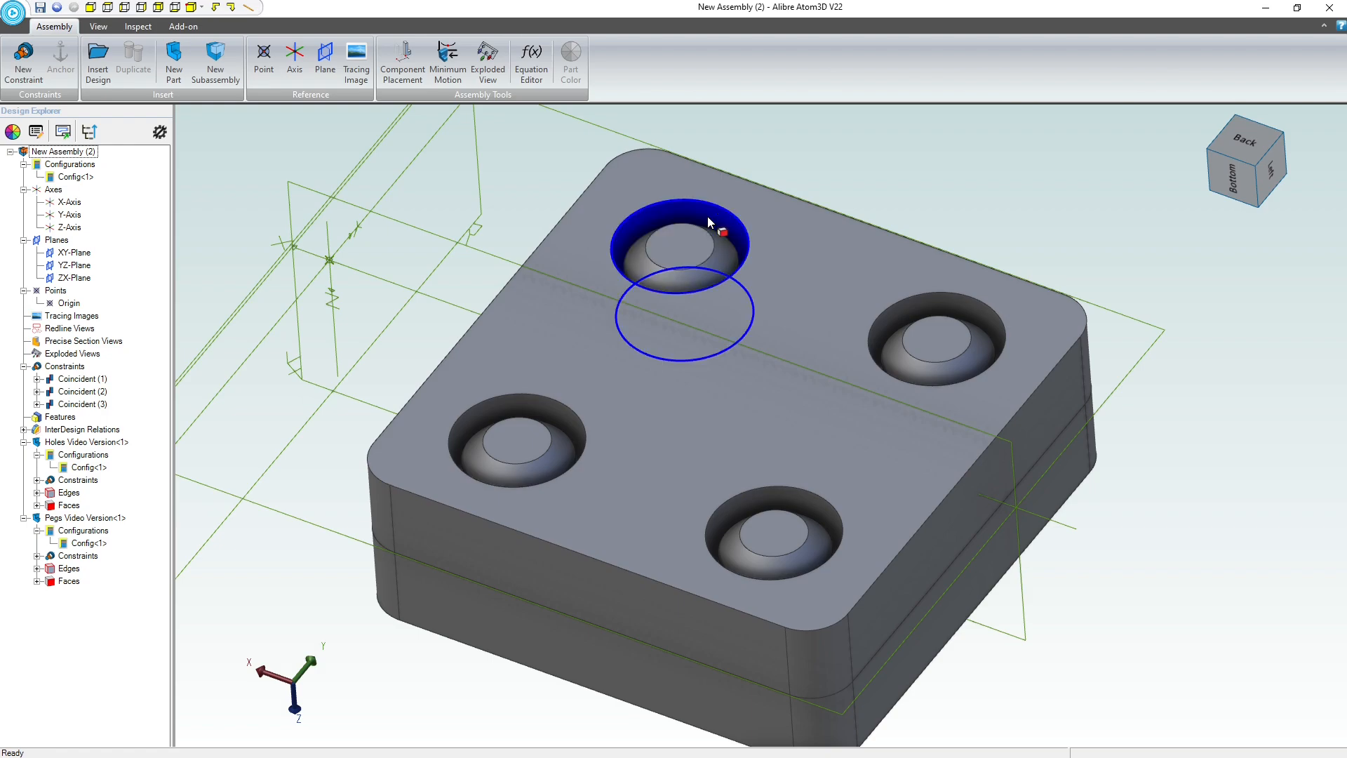
pyautogui.rightClick(709, 218)
pyautogui.click(751, 245)
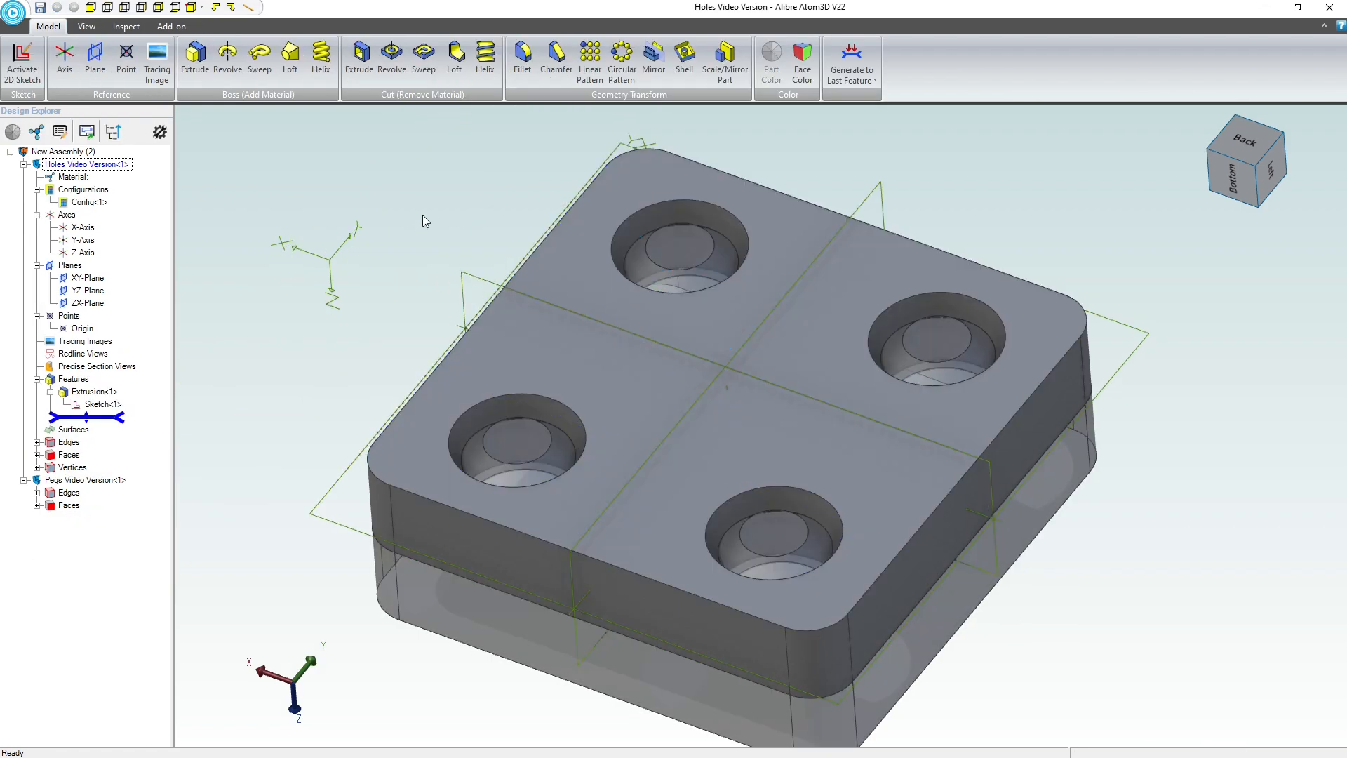
pyautogui.moveTo(422, 215)
pyautogui.mouseDown(button='middle')
pyautogui.moveTo(462, 258)
pyautogui.moveTo(435, 242)
pyautogui.moveTo(439, 226)
pyautogui.mouseUp(button='middle')
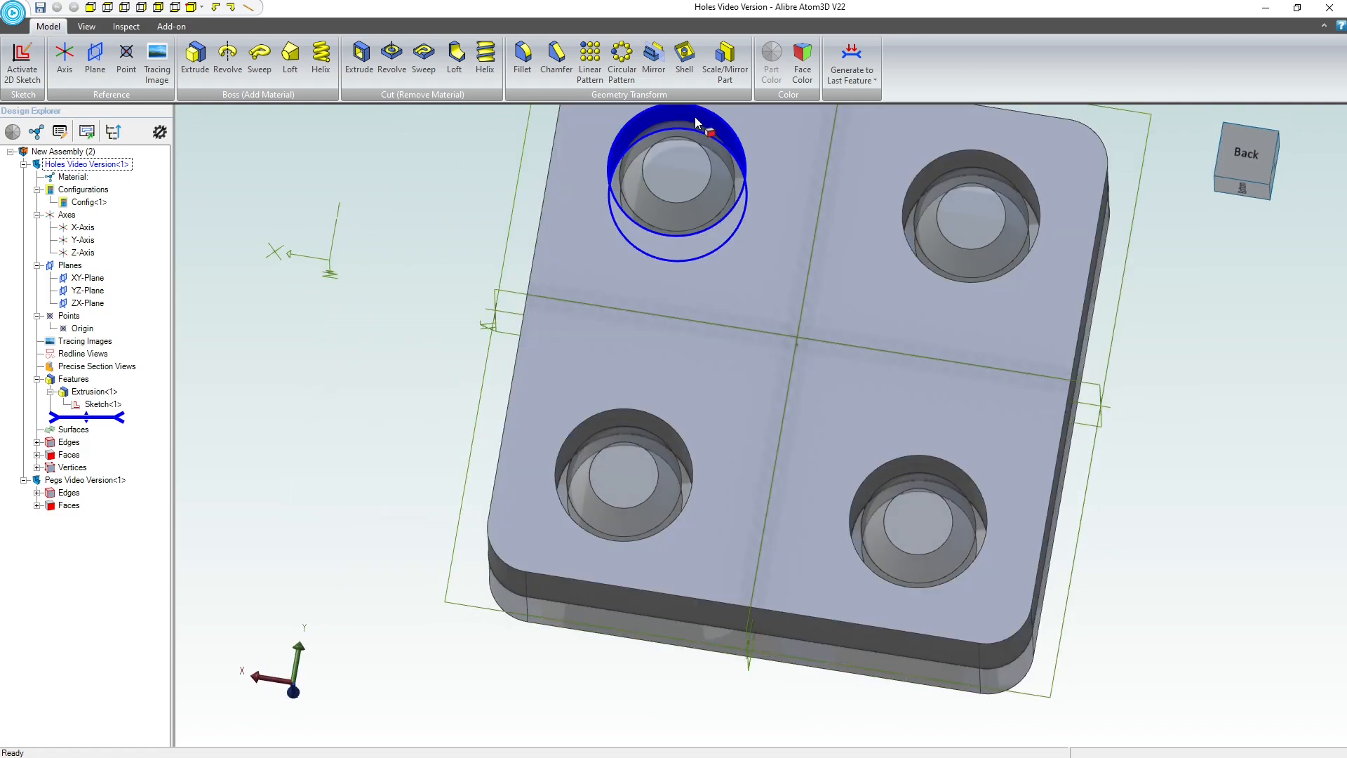
pyautogui.rightClick(697, 123)
pyautogui.click(744, 145)
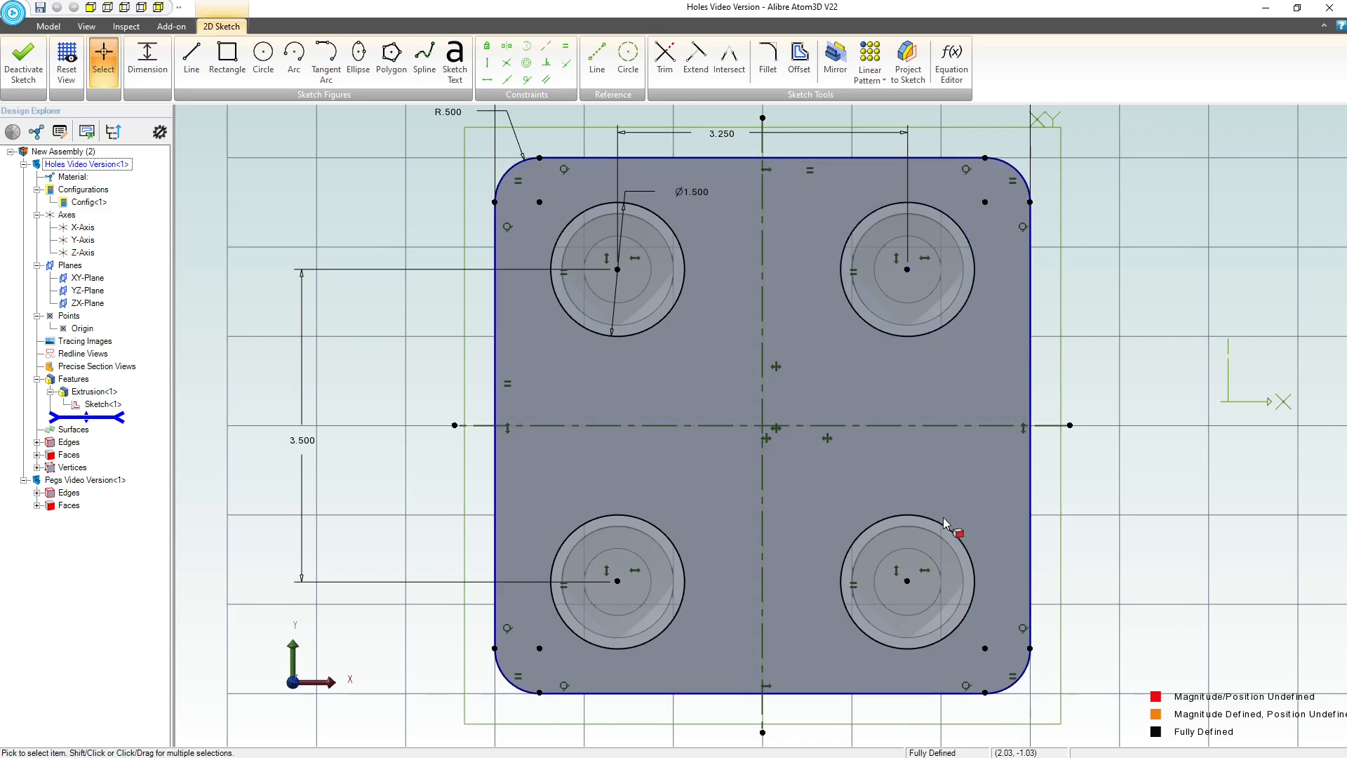
# Convert the circle of the lower-right hole in the holes plate sketch to a reference figure and close the sketch.
pyautogui.rightClick(966, 539)
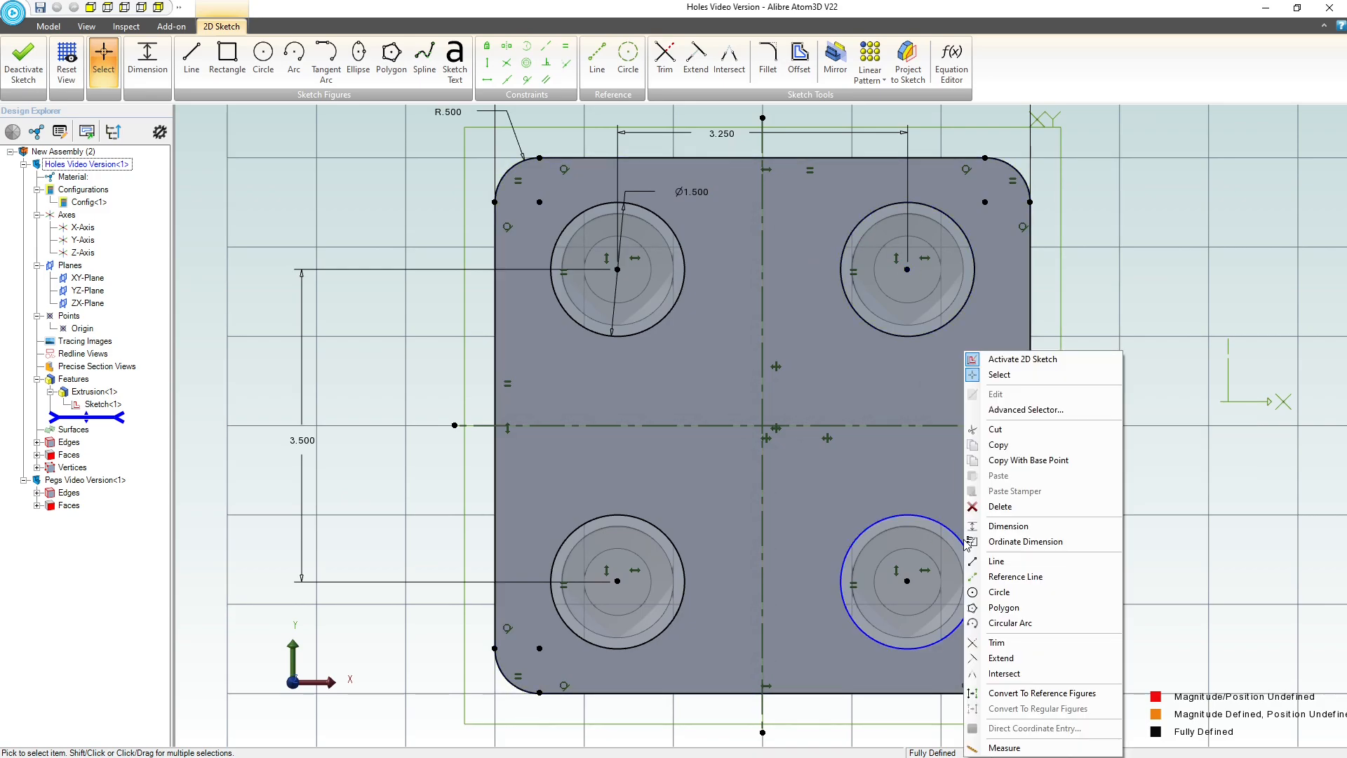
pyautogui.click(1028, 692)
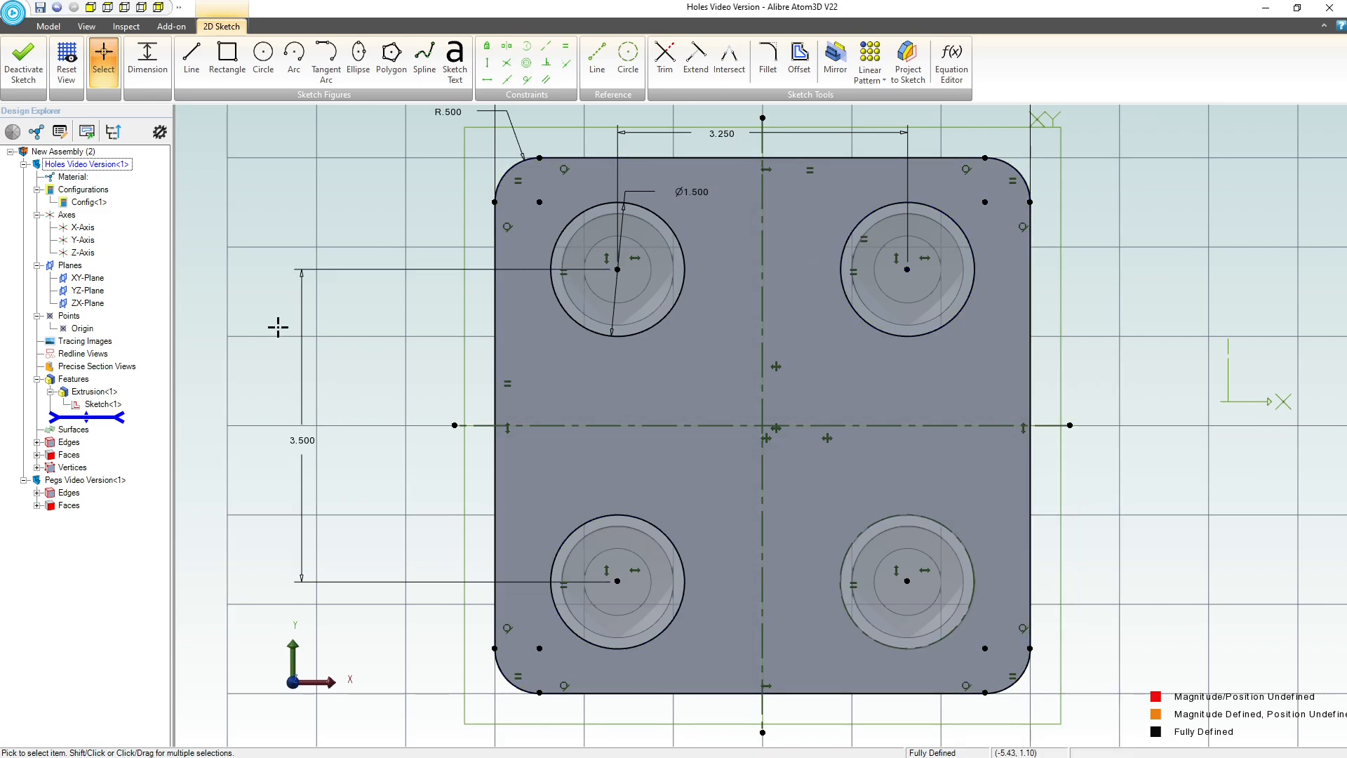
pyautogui.click(23, 60)
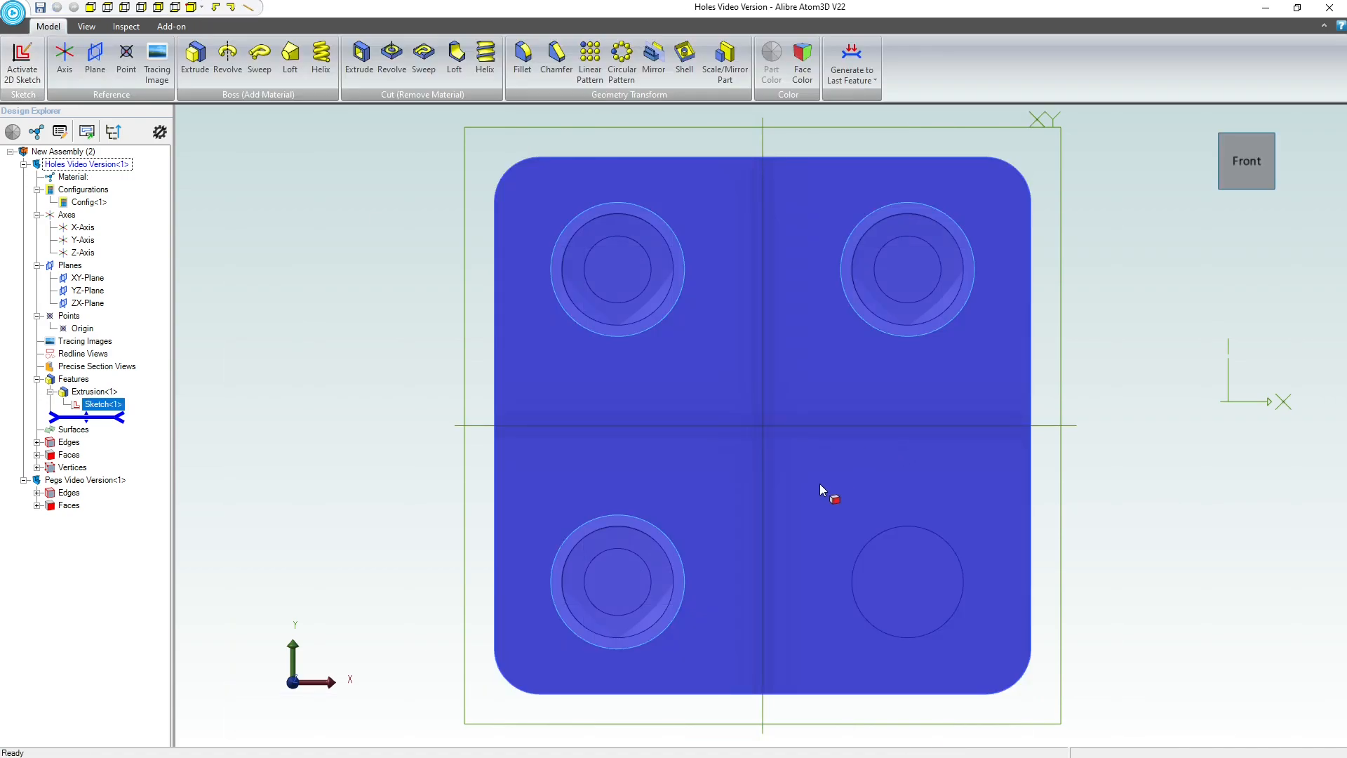
pyautogui.moveTo(820, 483)
pyautogui.mouseDown(button='middle')
pyautogui.moveTo(832, 441)
pyautogui.moveTo(813, 443)
pyautogui.moveTo(885, 377)
pyautogui.moveTo(785, 353)
pyautogui.moveTo(836, 418)
pyautogui.moveTo(835, 379)
pyautogui.moveTo(820, 381)
pyautogui.mouseUp(button='middle')
pyautogui.click(372, 270)
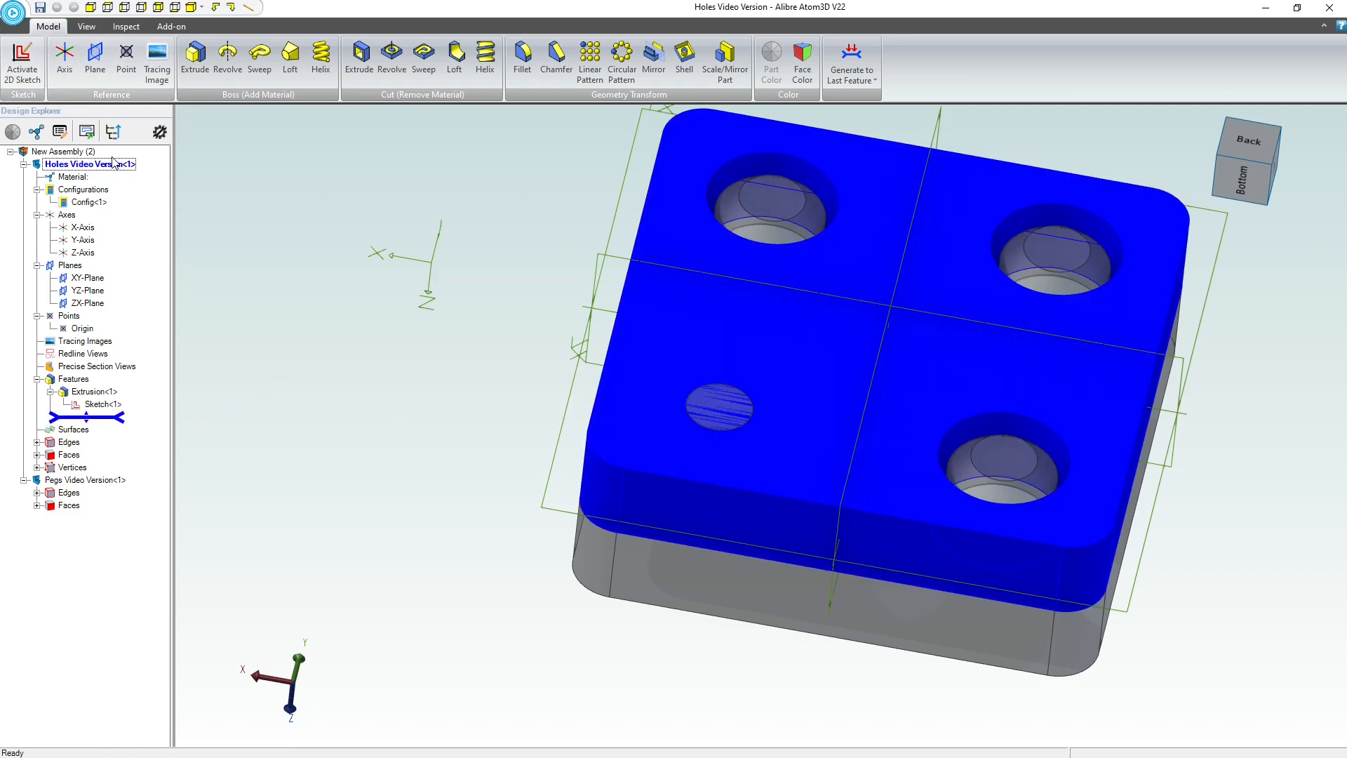
# Reopen the hole sketch, set both the horizontal and vertical hole centre spacing to 2, and close the sketch.
pyautogui.rightClick(757, 166)
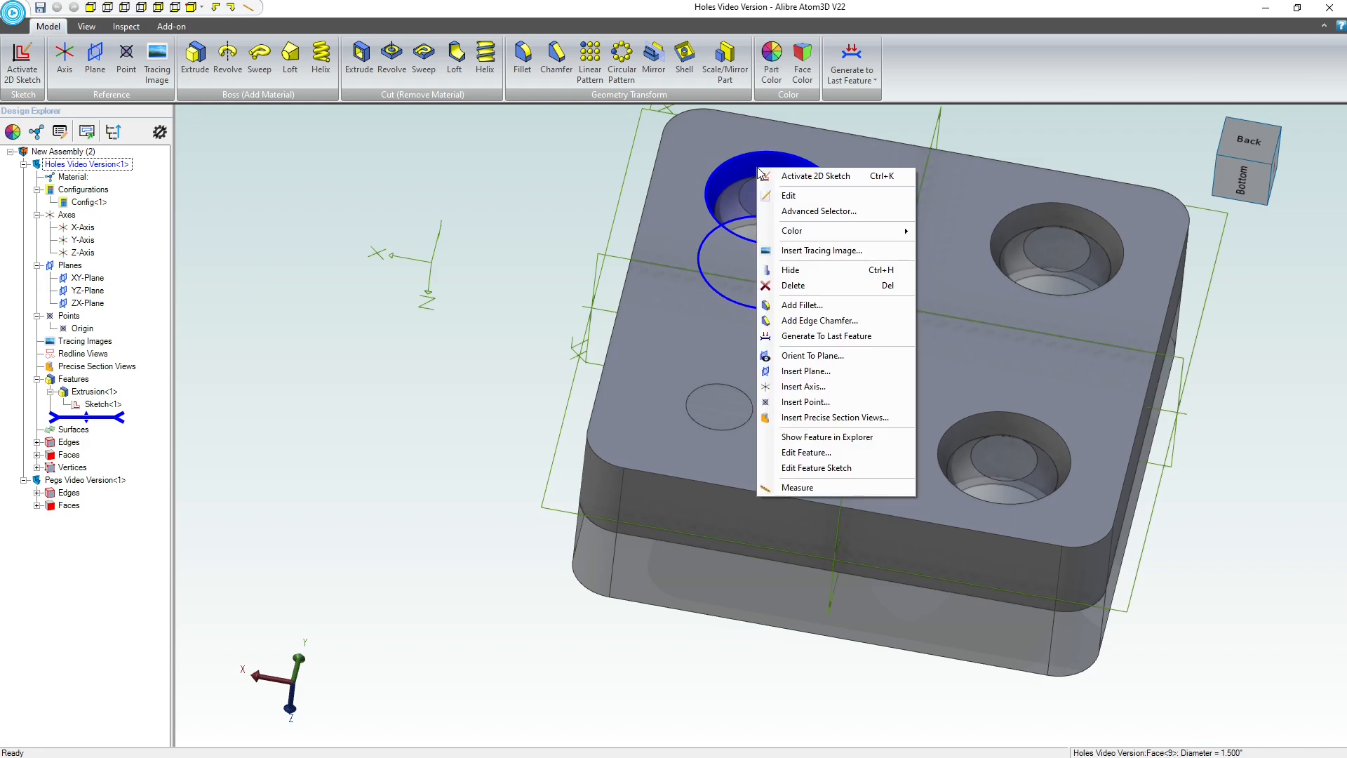
pyautogui.click(813, 194)
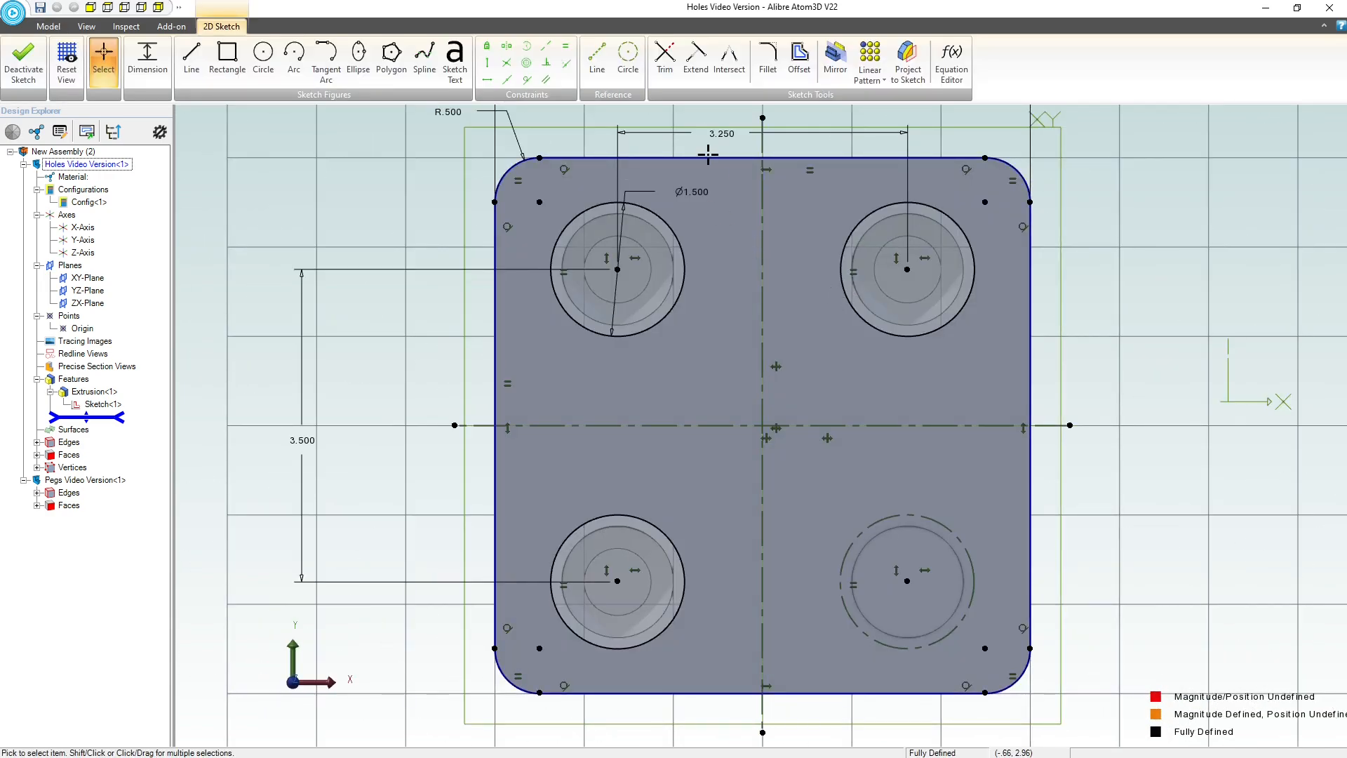
pyautogui.doubleClick(726, 133)
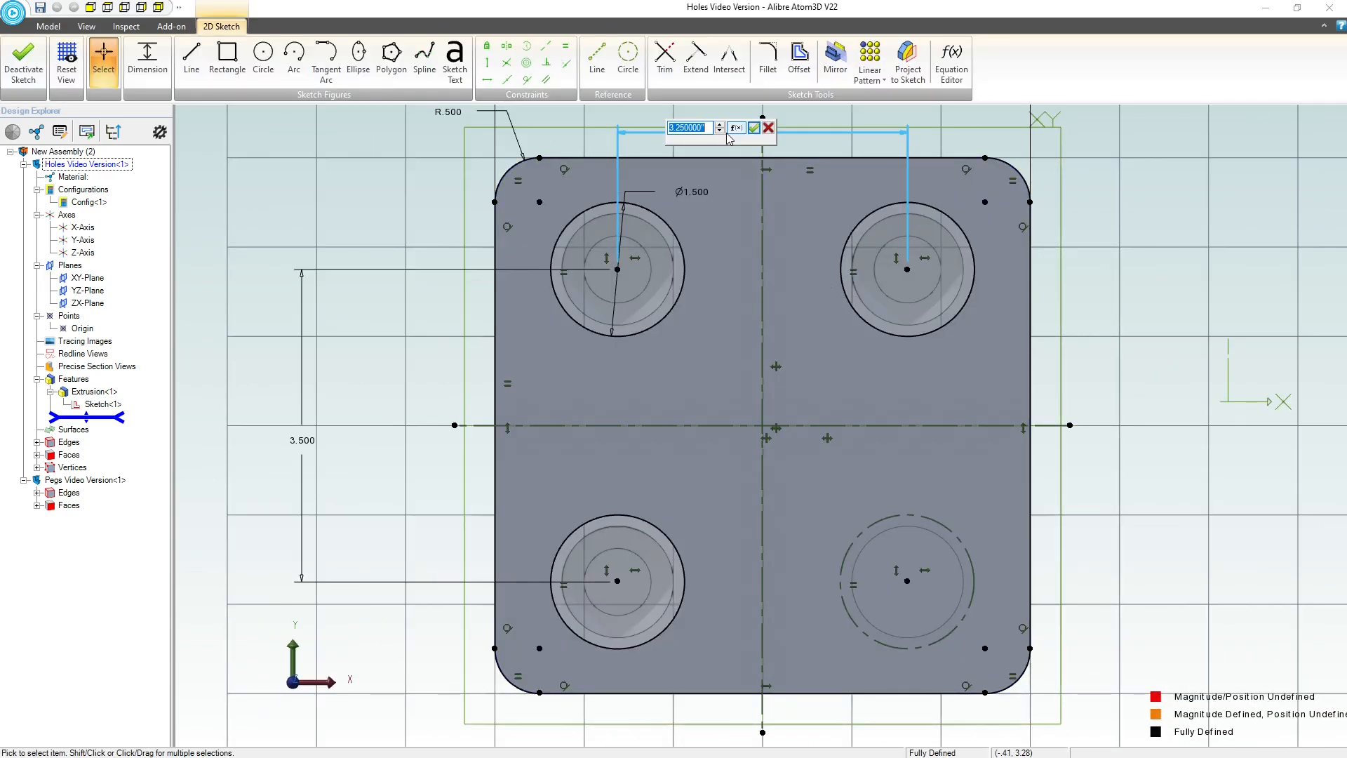
pyautogui.write('2')
pyautogui.press('Return')
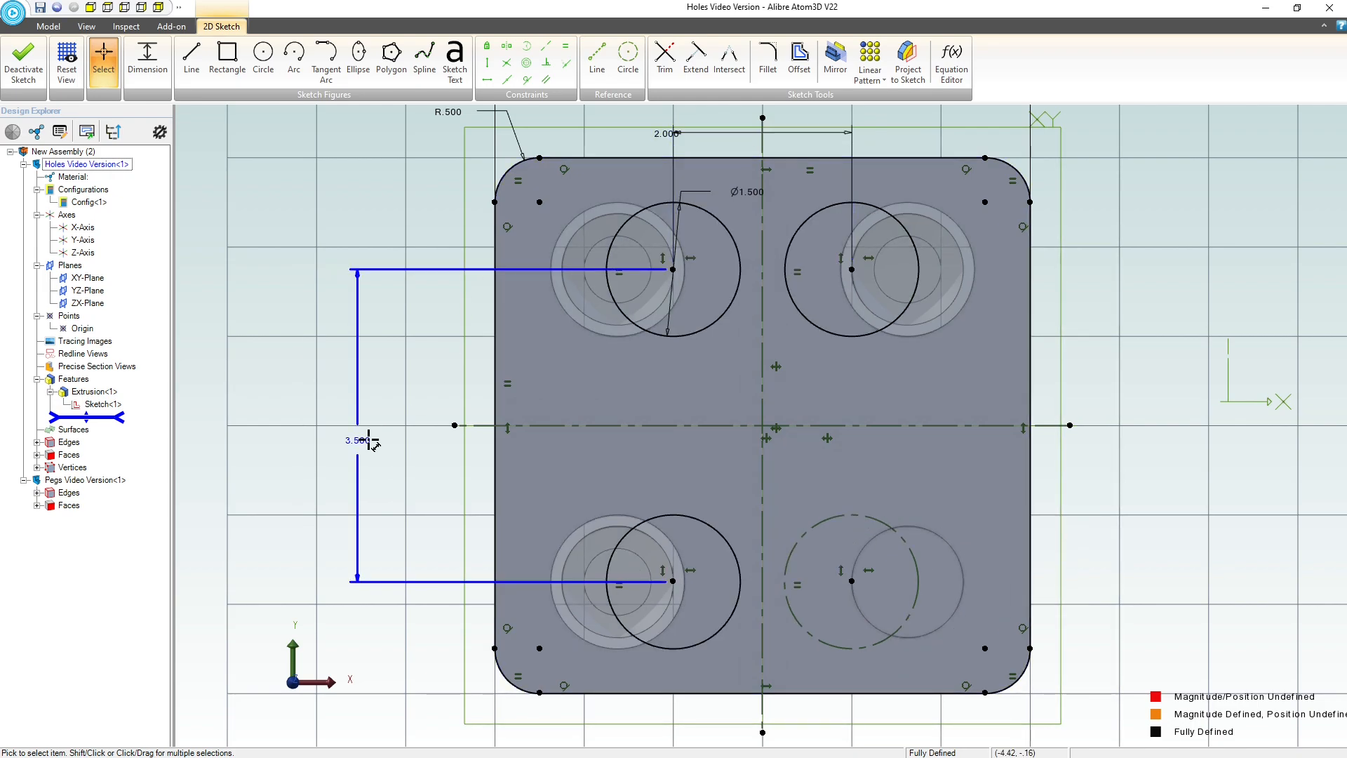
pyautogui.doubleClick(370, 440)
pyautogui.write('2')
pyautogui.press('Return')
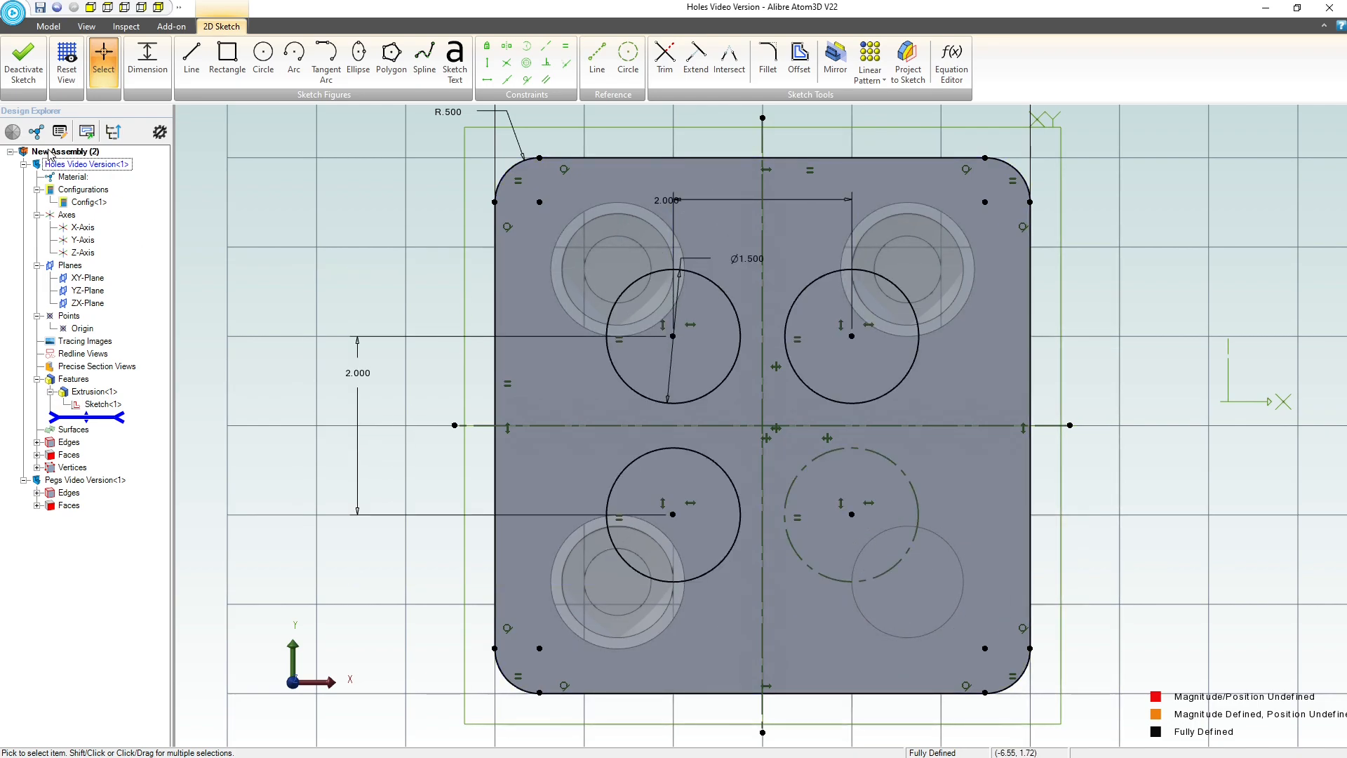
pyautogui.click(24, 62)
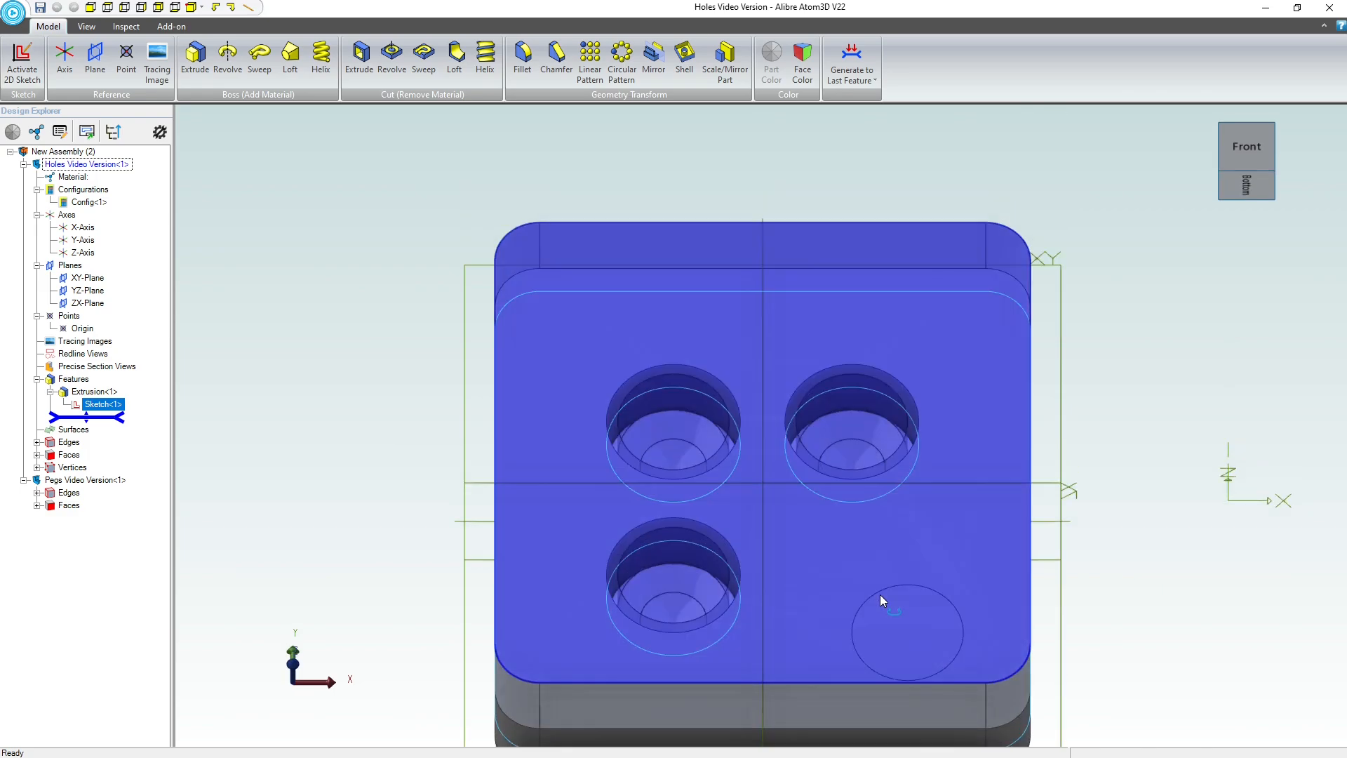
# Leave in-place editing of the holes plate and return to editing the top-level assembly.
pyautogui.scroll(3, 944, 695)
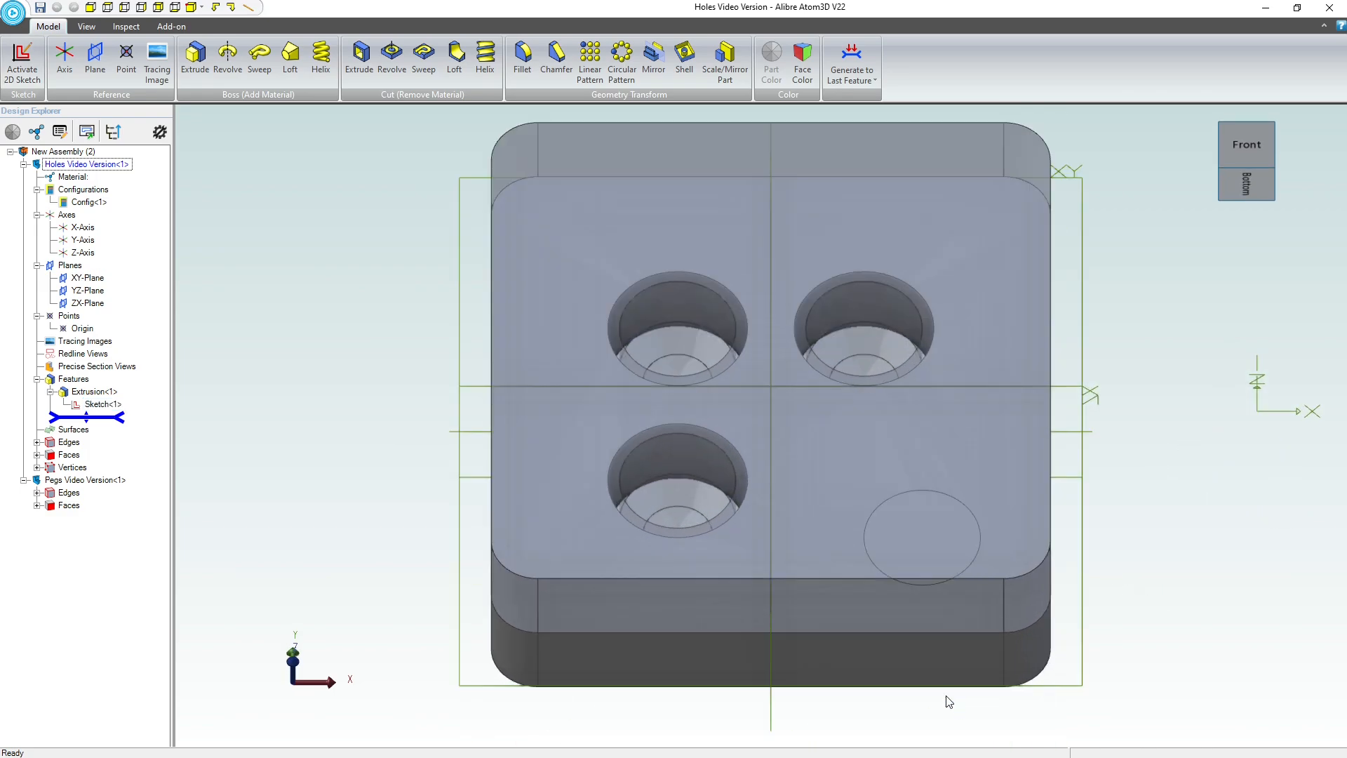
pyautogui.moveTo(948, 675); pyautogui.dragTo(814, 551, button='middle')
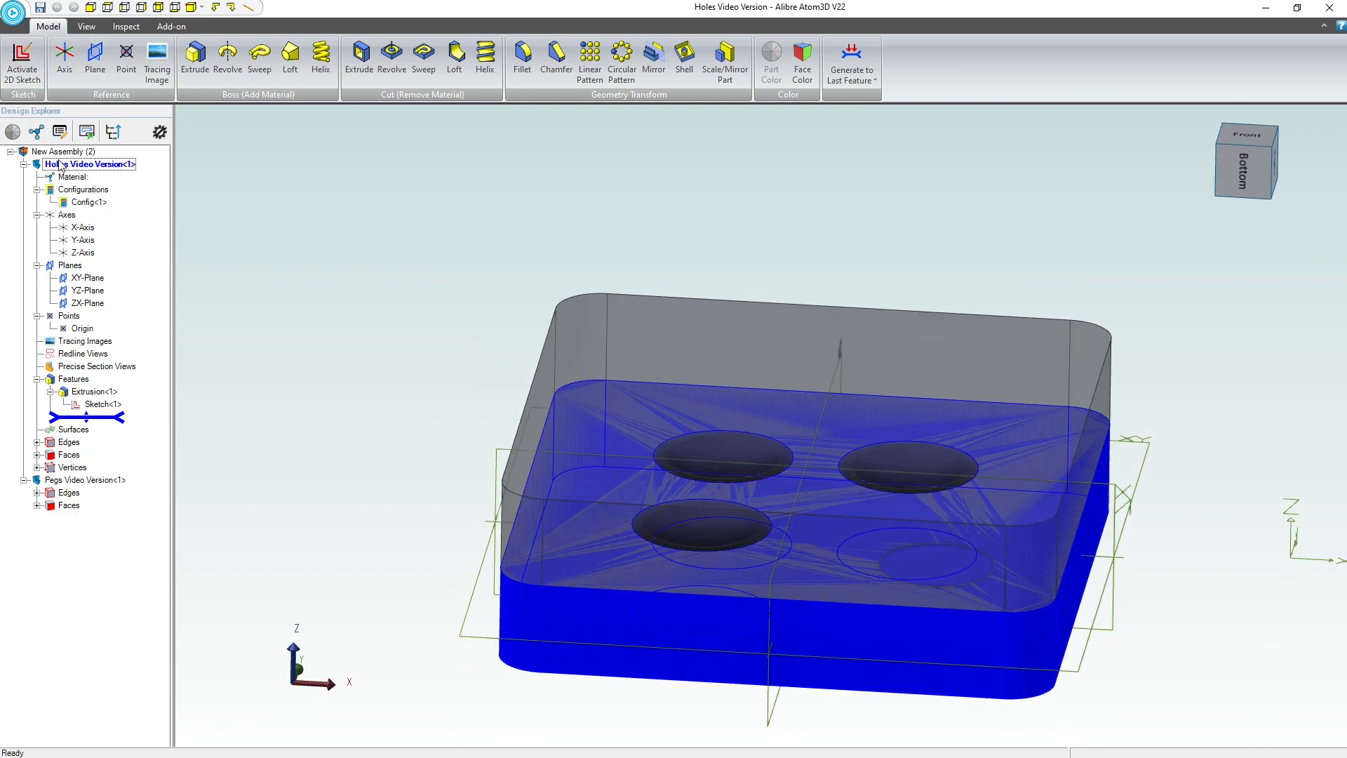
pyautogui.rightClick(35, 150)
pyautogui.click(77, 170)
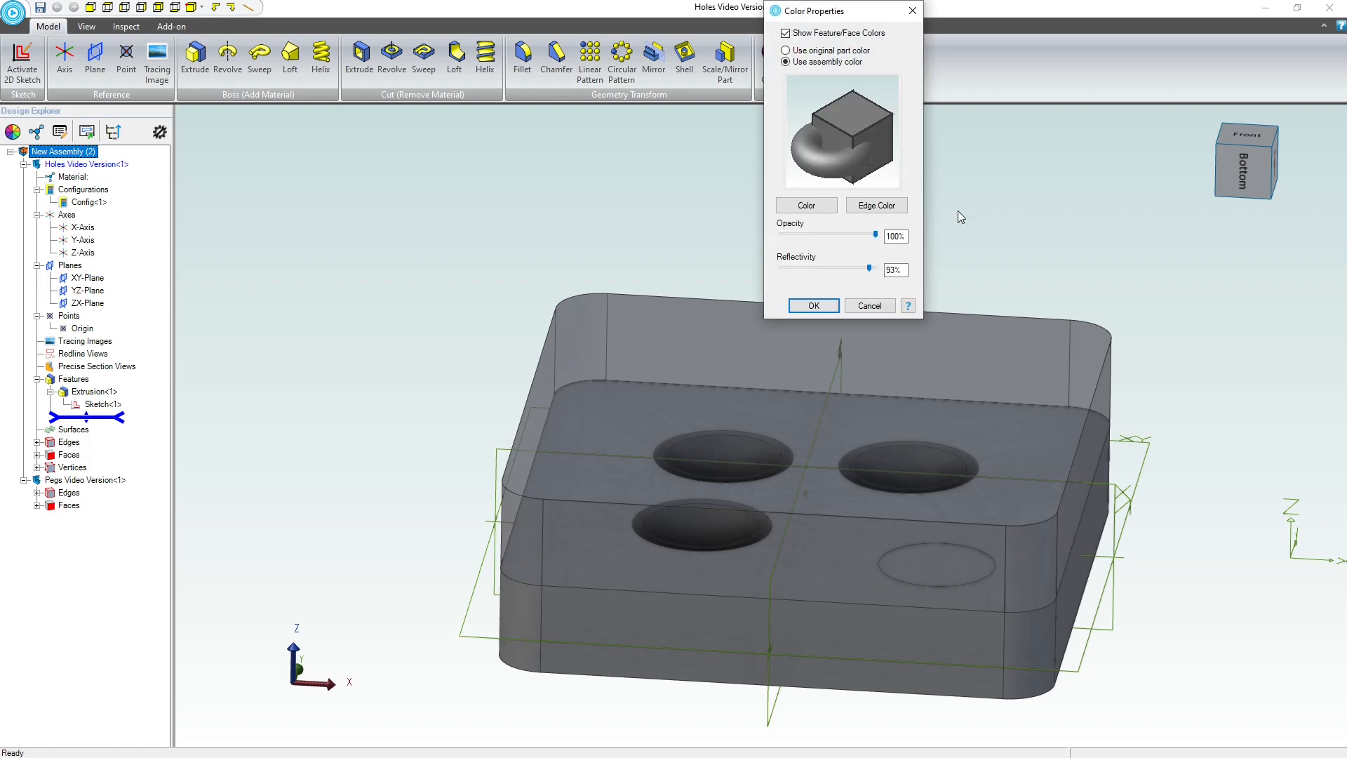
pyautogui.click(814, 307)
pyautogui.rightClick(91, 151)
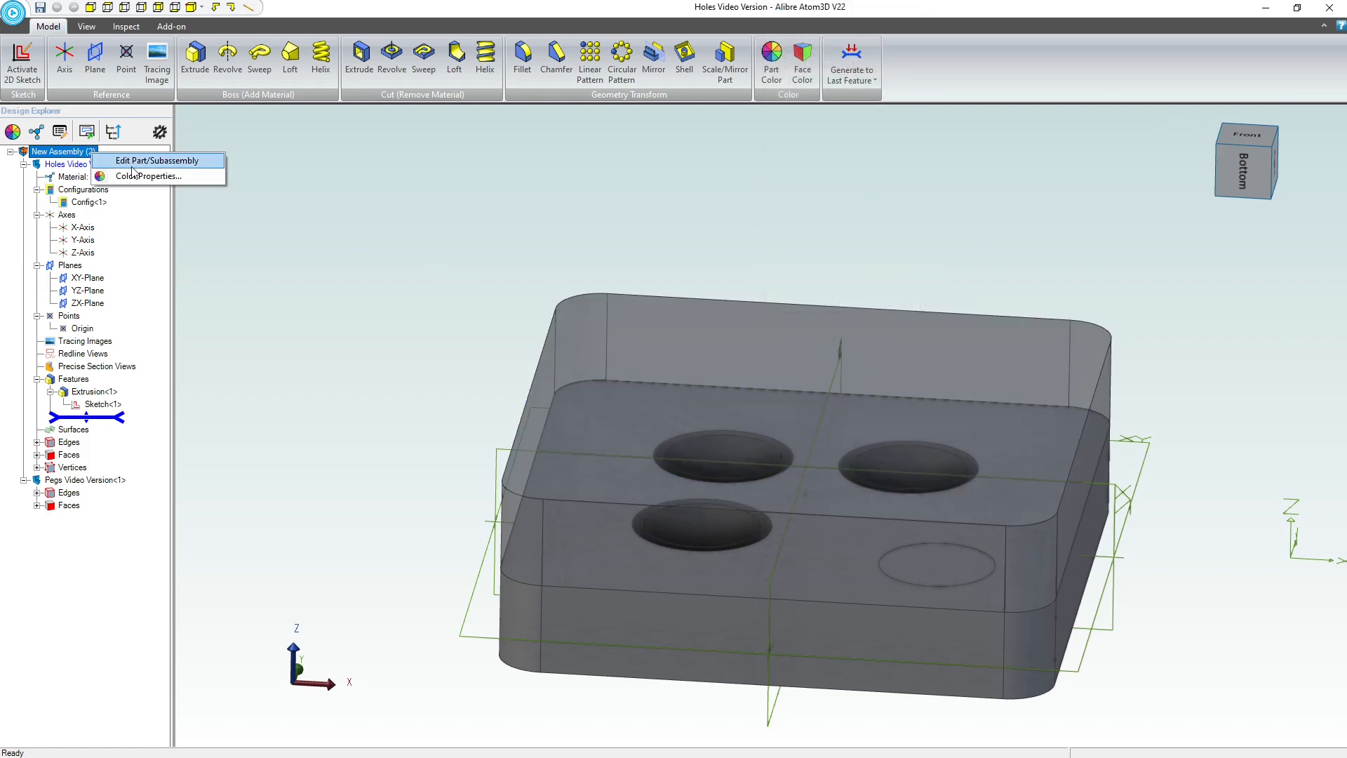
pyautogui.click(132, 167)
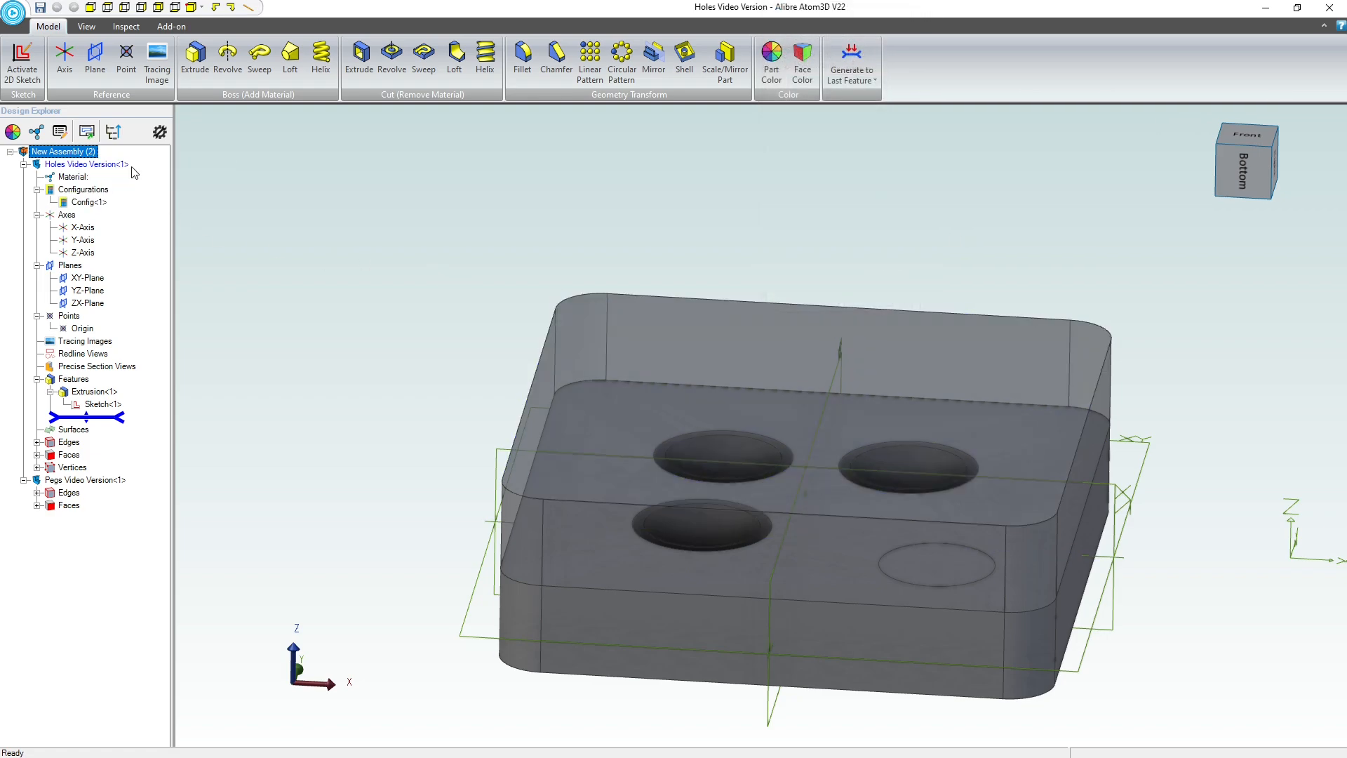
pyautogui.rightClick(74, 157)
pyautogui.click(376, 194)
# Edit the pegs plate in place and open its peg sketch from the end face of one of the pegs.
pyautogui.moveTo(655, 356); pyautogui.dragTo(857, 318, button='middle')
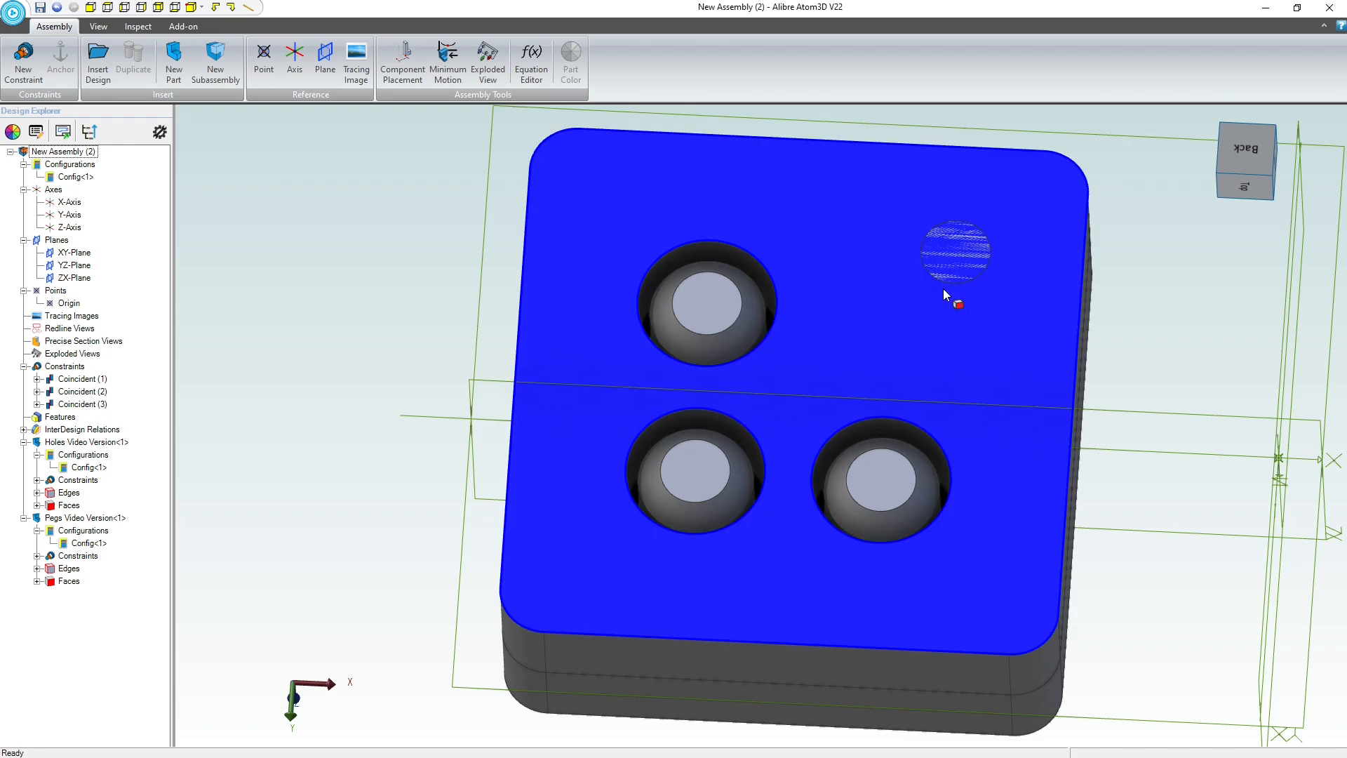
pyautogui.moveTo(943, 288); pyautogui.dragTo(899, 264, button='middle')
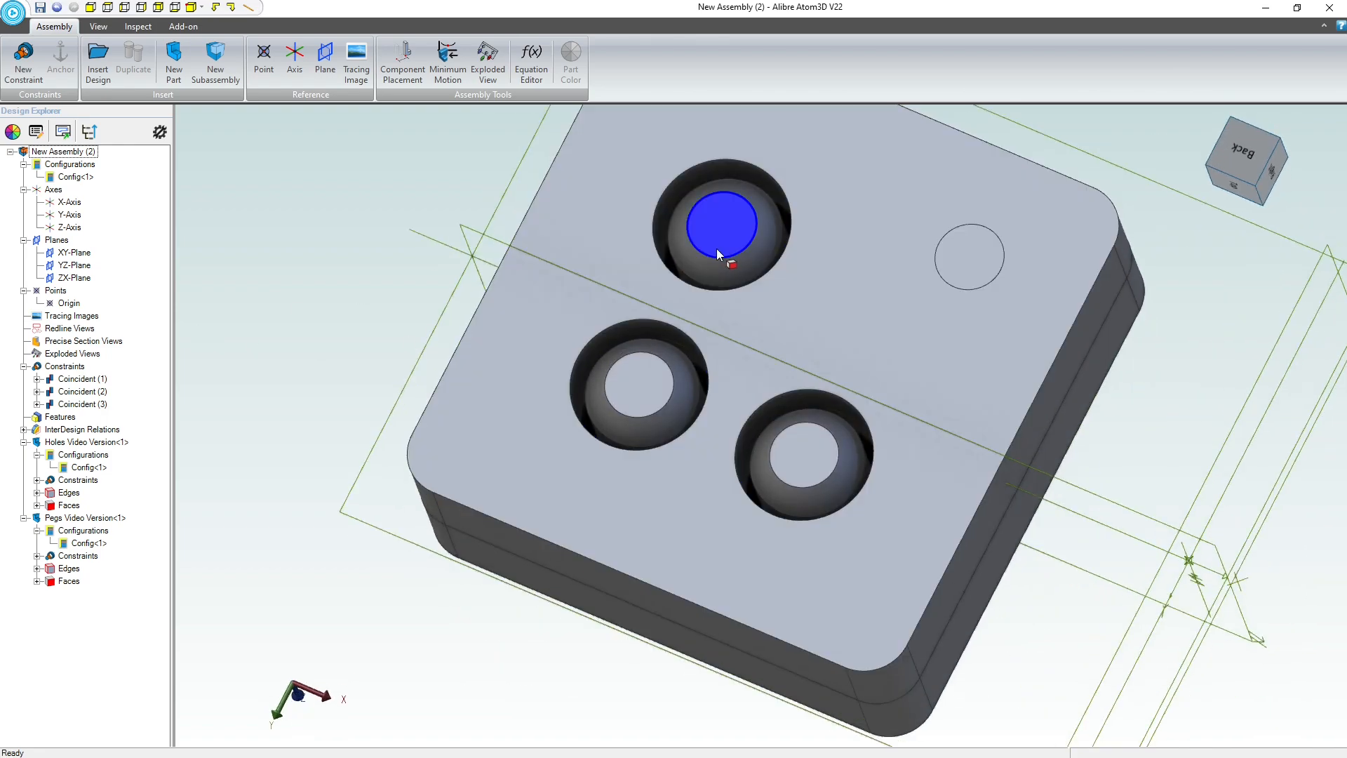
pyautogui.scroll(2, 717, 296)
pyautogui.scroll(3, 639, 284)
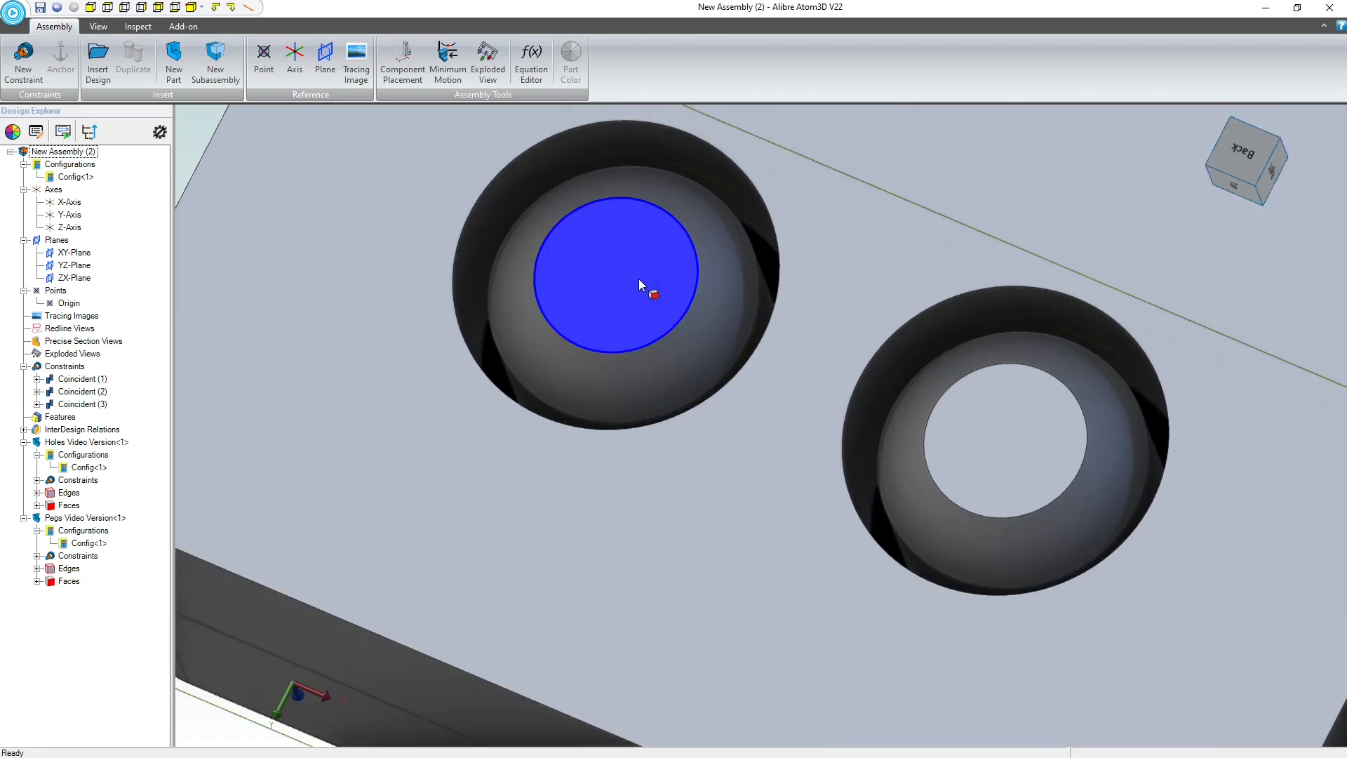
pyautogui.rightClick(653, 277)
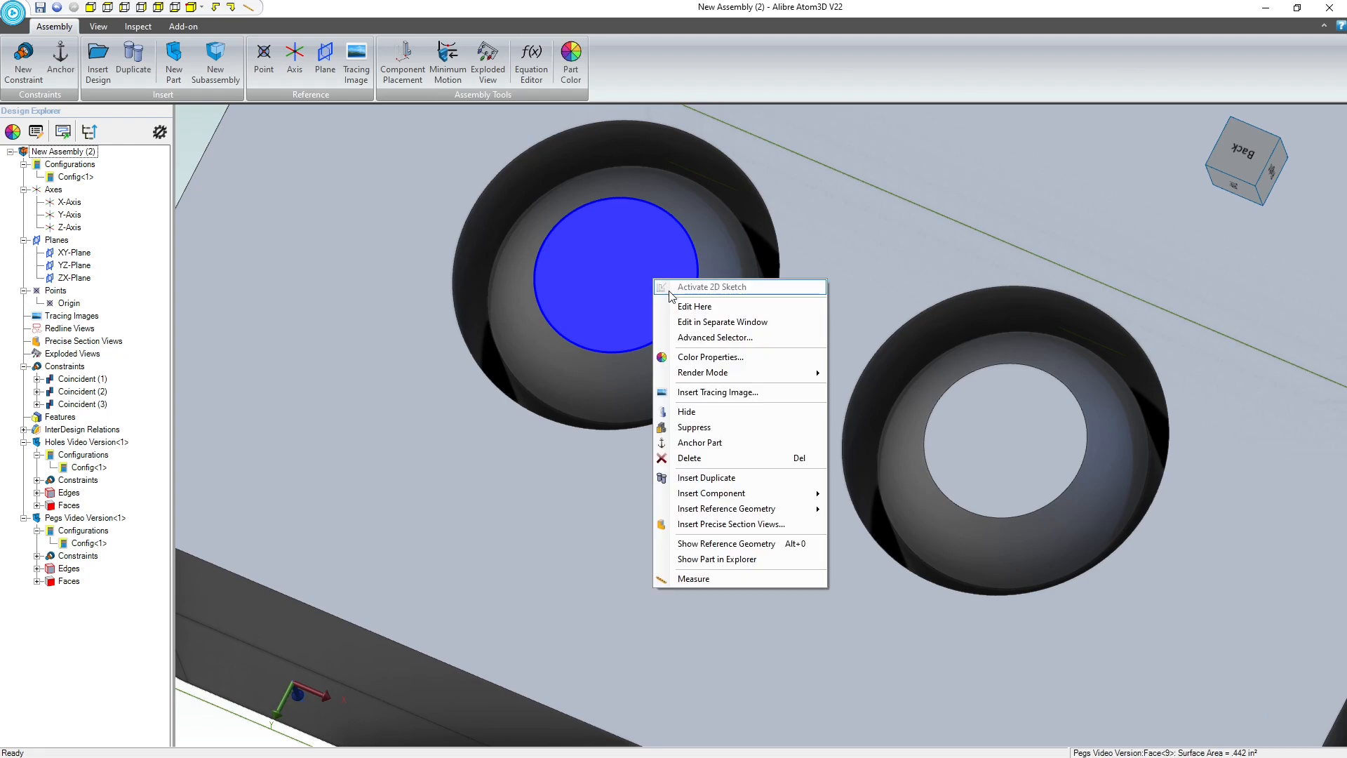
pyautogui.click(691, 307)
pyautogui.rightClick(629, 284)
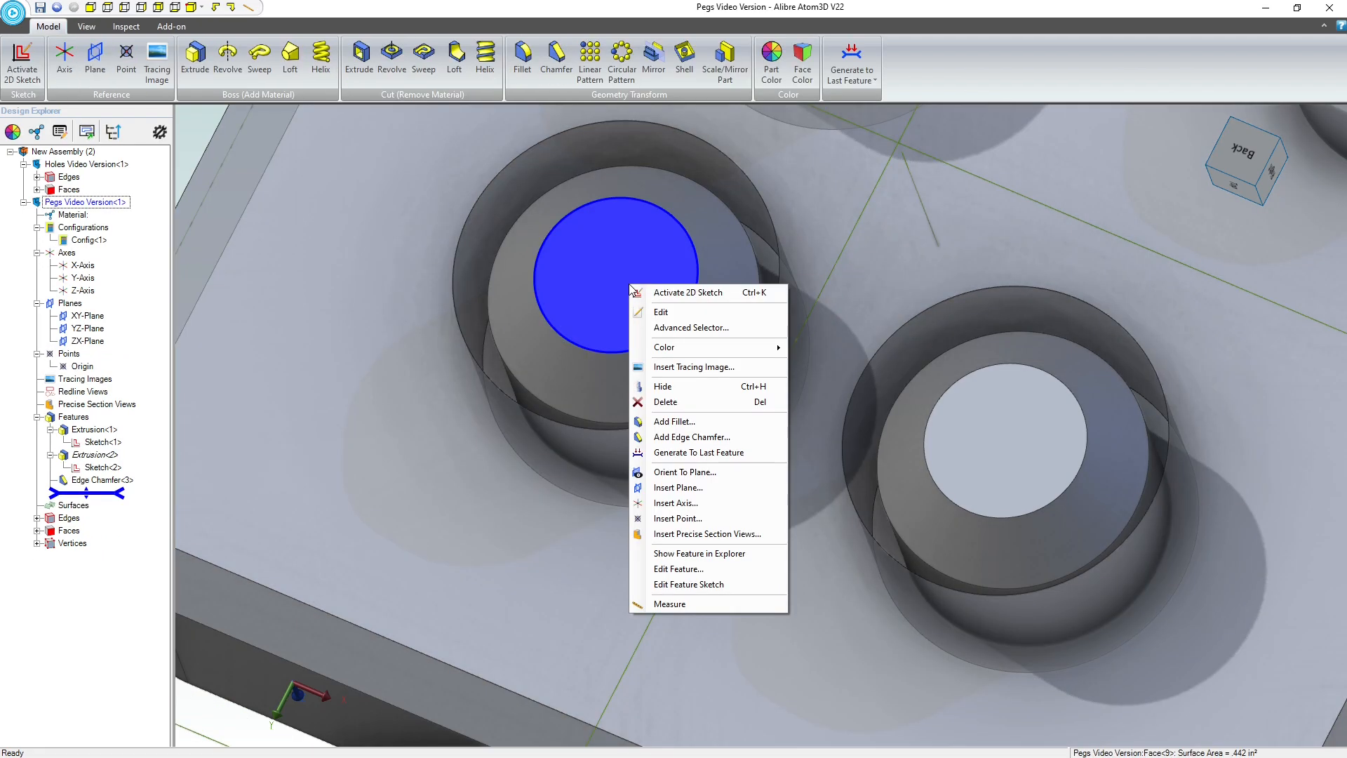
pyautogui.click(666, 305)
pyautogui.rightClick(630, 279)
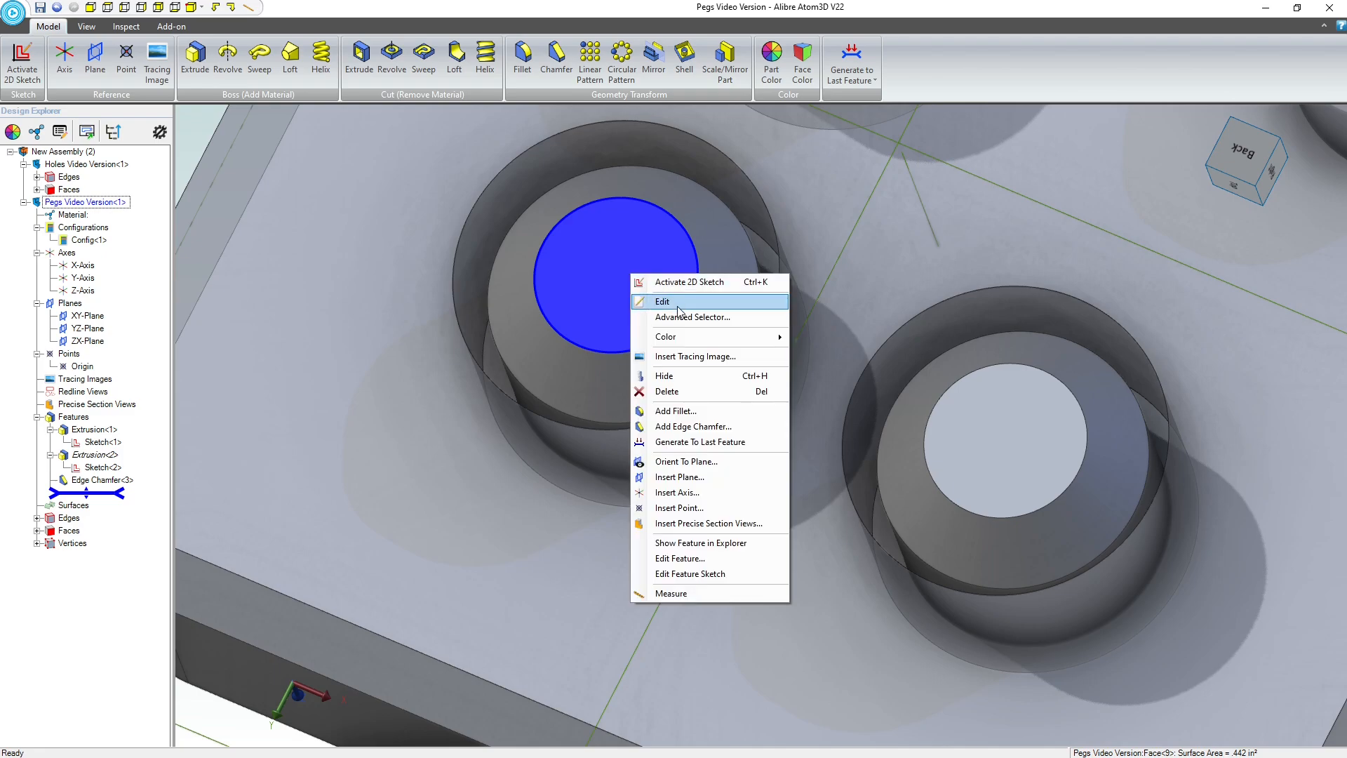
pyautogui.click(670, 287)
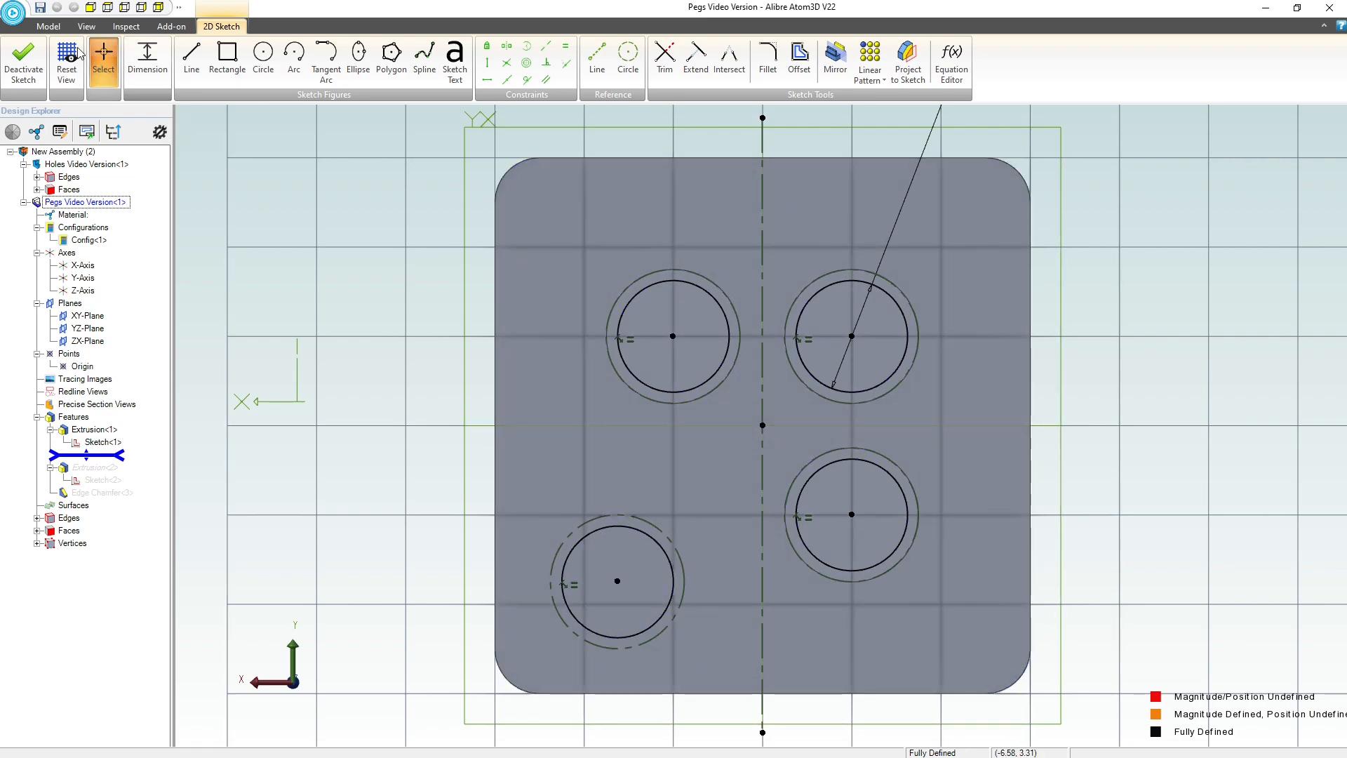
# Close the peg sketch and roll the pegs plate's feature history forward past the edge chamfer.
pyautogui.click(23, 62)
pyautogui.click(296, 436)
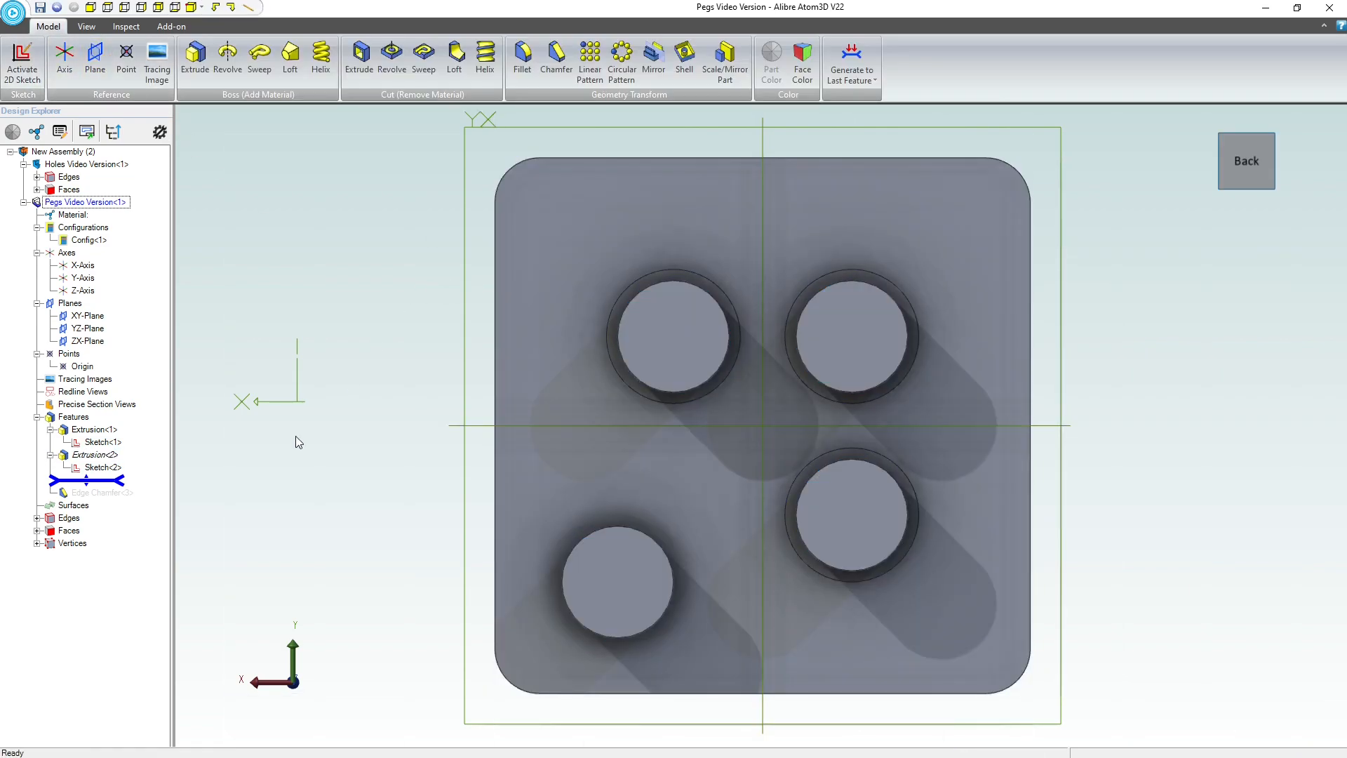
pyautogui.moveTo(108, 500); pyautogui.dragTo(108, 500)
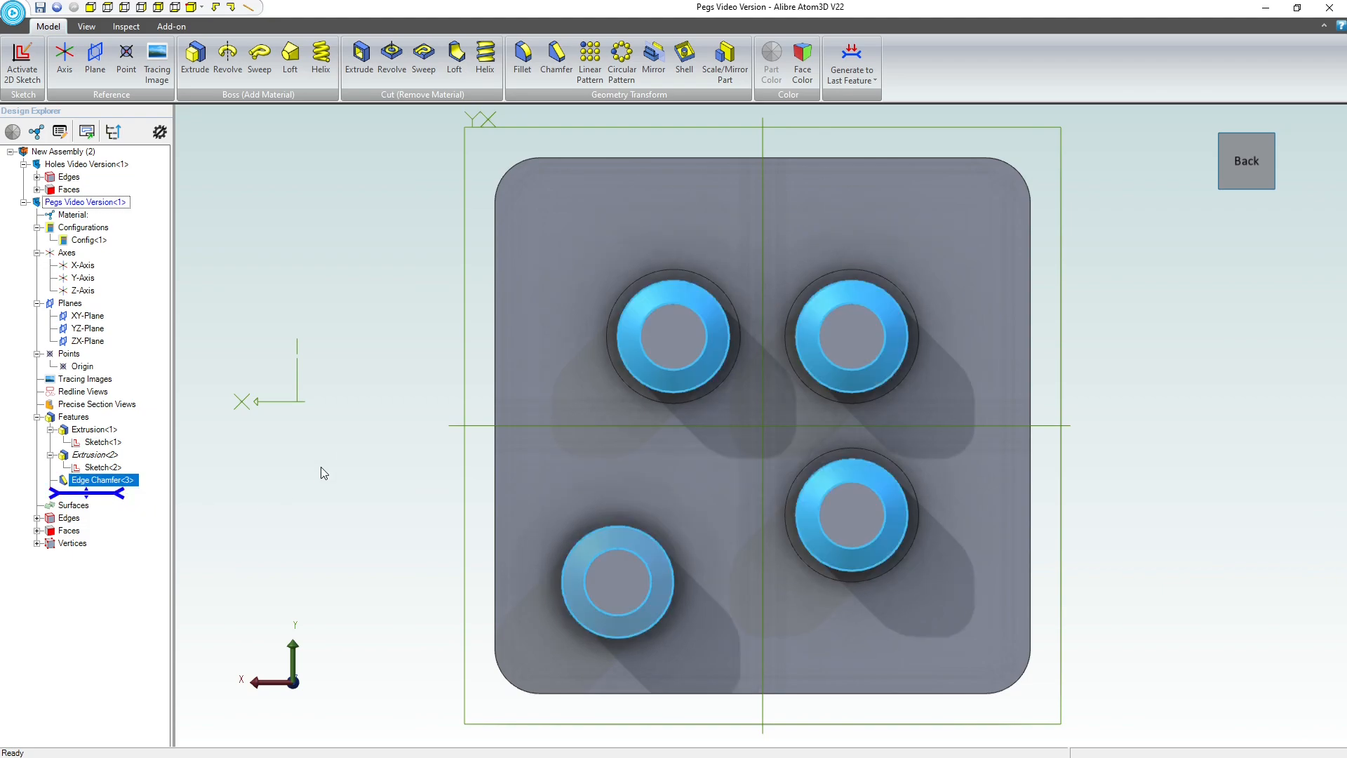
pyautogui.click(375, 484)
# Check the four pegs against the holes from an angled view and return to editing the top-level assembly.
pyautogui.moveTo(385, 526); pyautogui.dragTo(584, 512, button='middle')
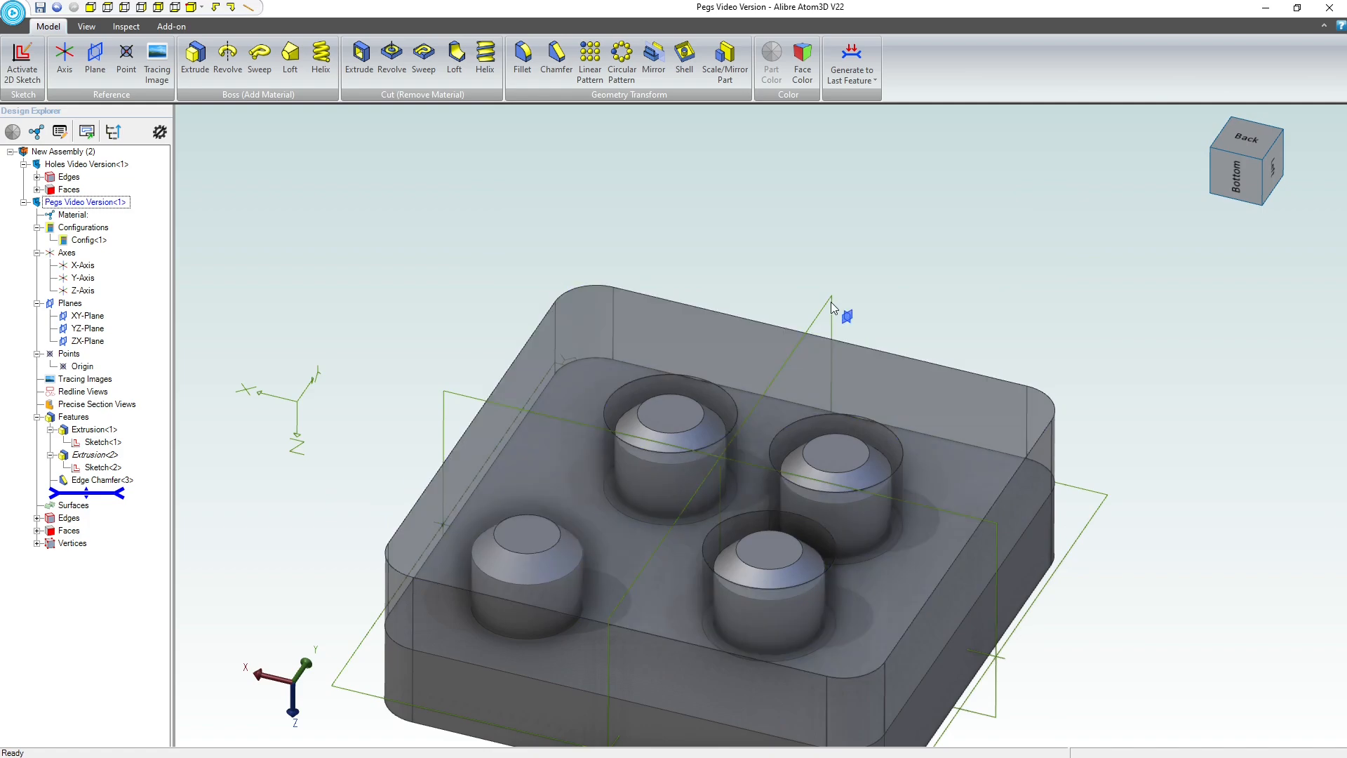
pyautogui.scroll(2, 645, 514)
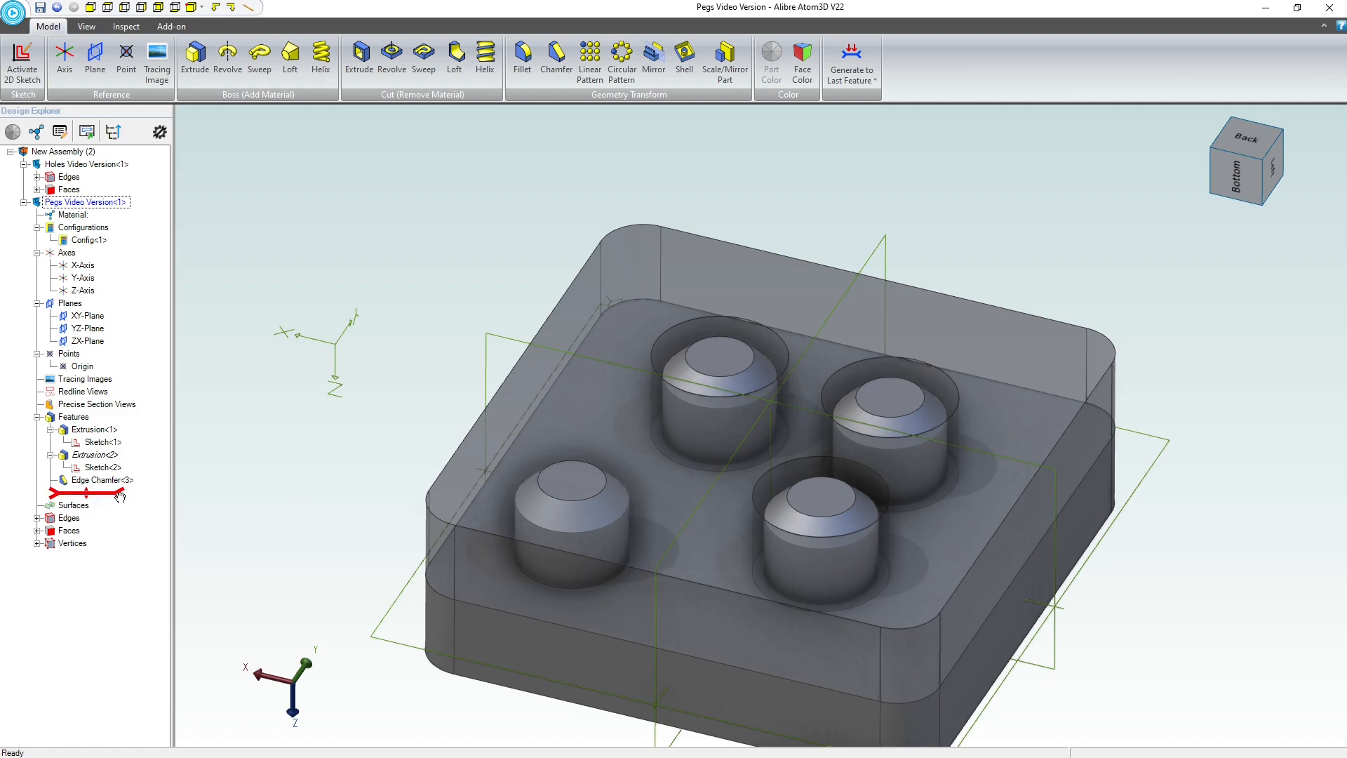
pyautogui.moveTo(120, 497); pyautogui.dragTo(110, 480)
pyautogui.rightClick(45, 153)
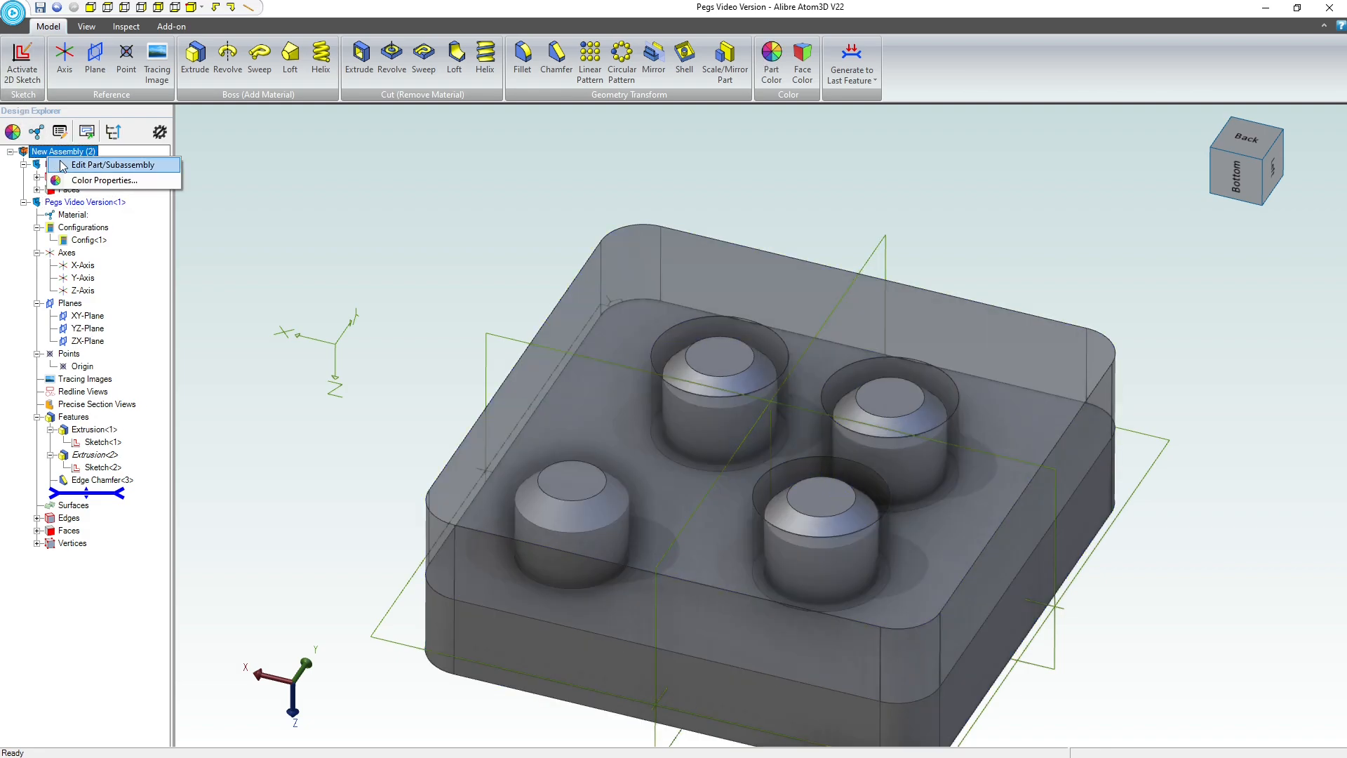
pyautogui.click(55, 166)
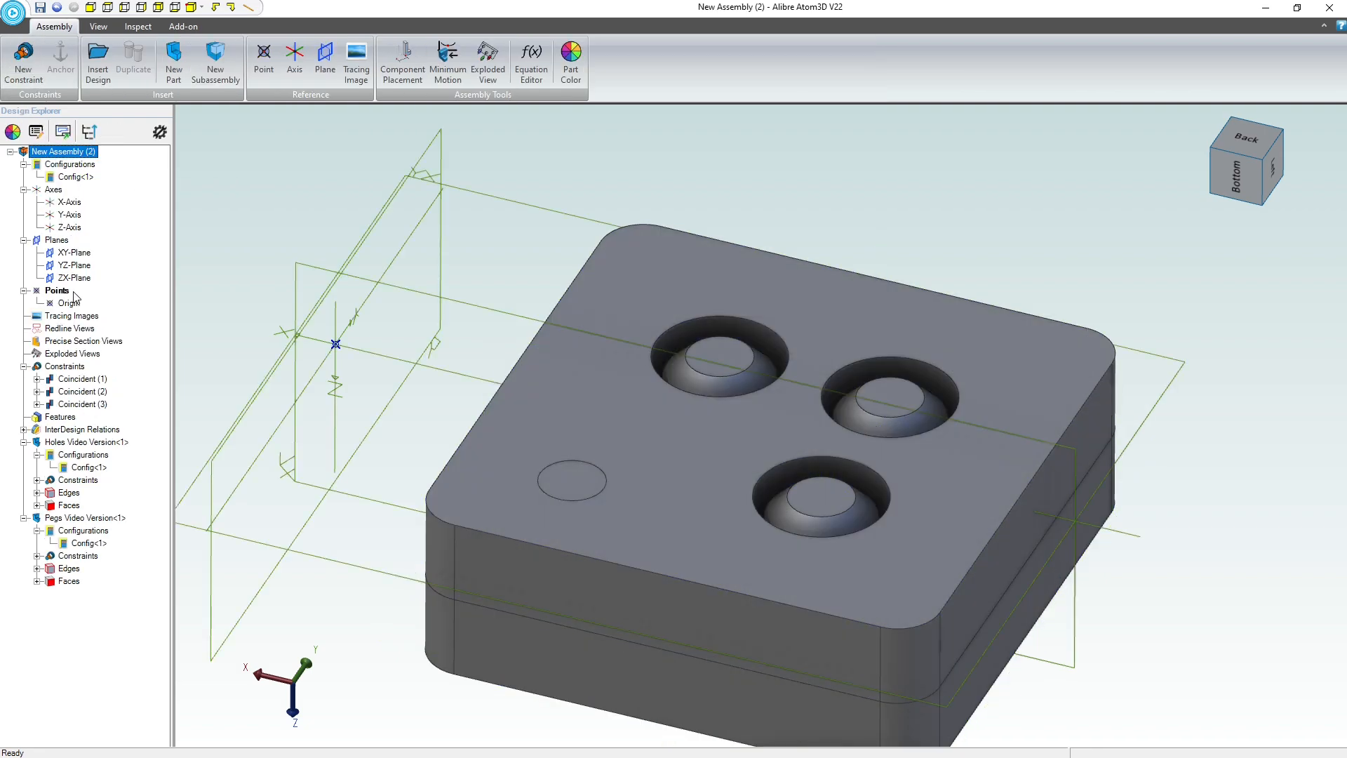
# Edit the holes plate in place again and reopen the sketch of its extrusion.
pyautogui.rightClick(99, 442)
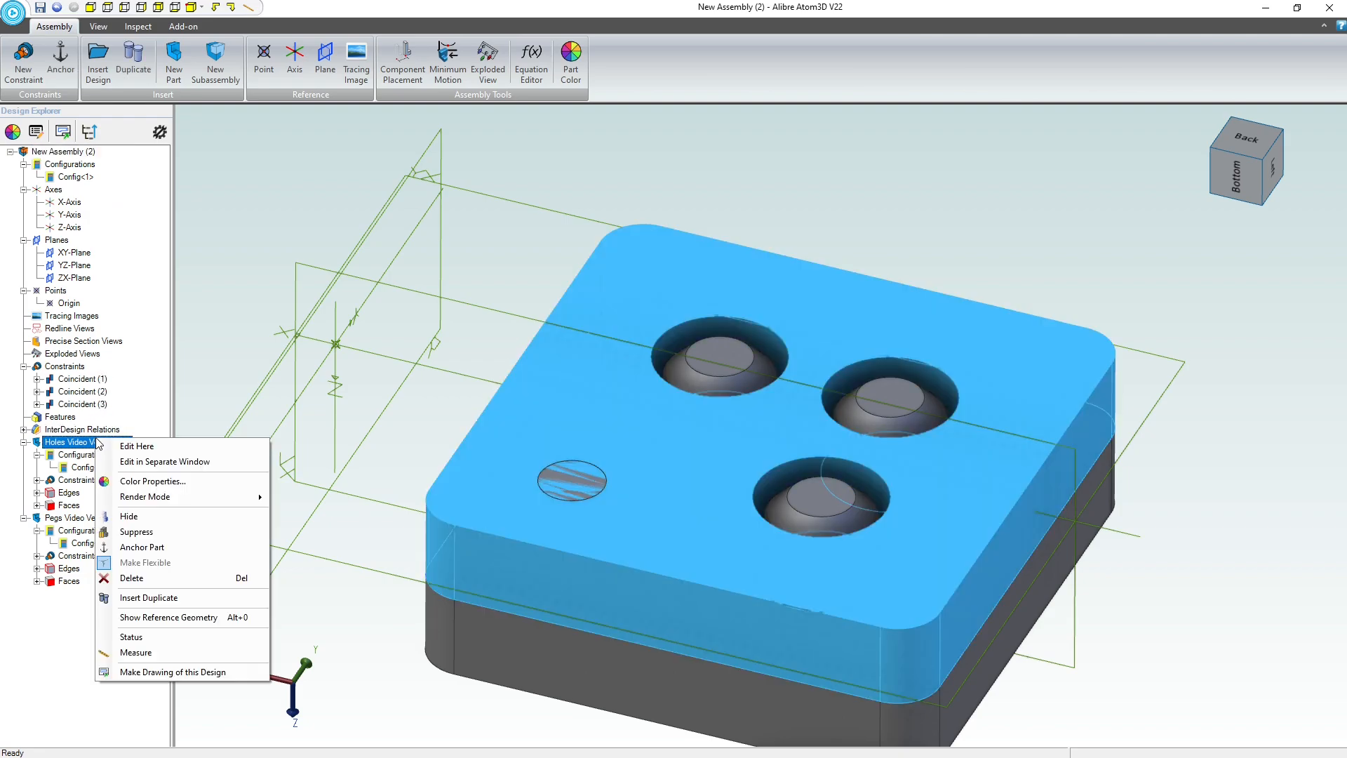
pyautogui.press('Escape')
pyautogui.doubleClick(689, 473)
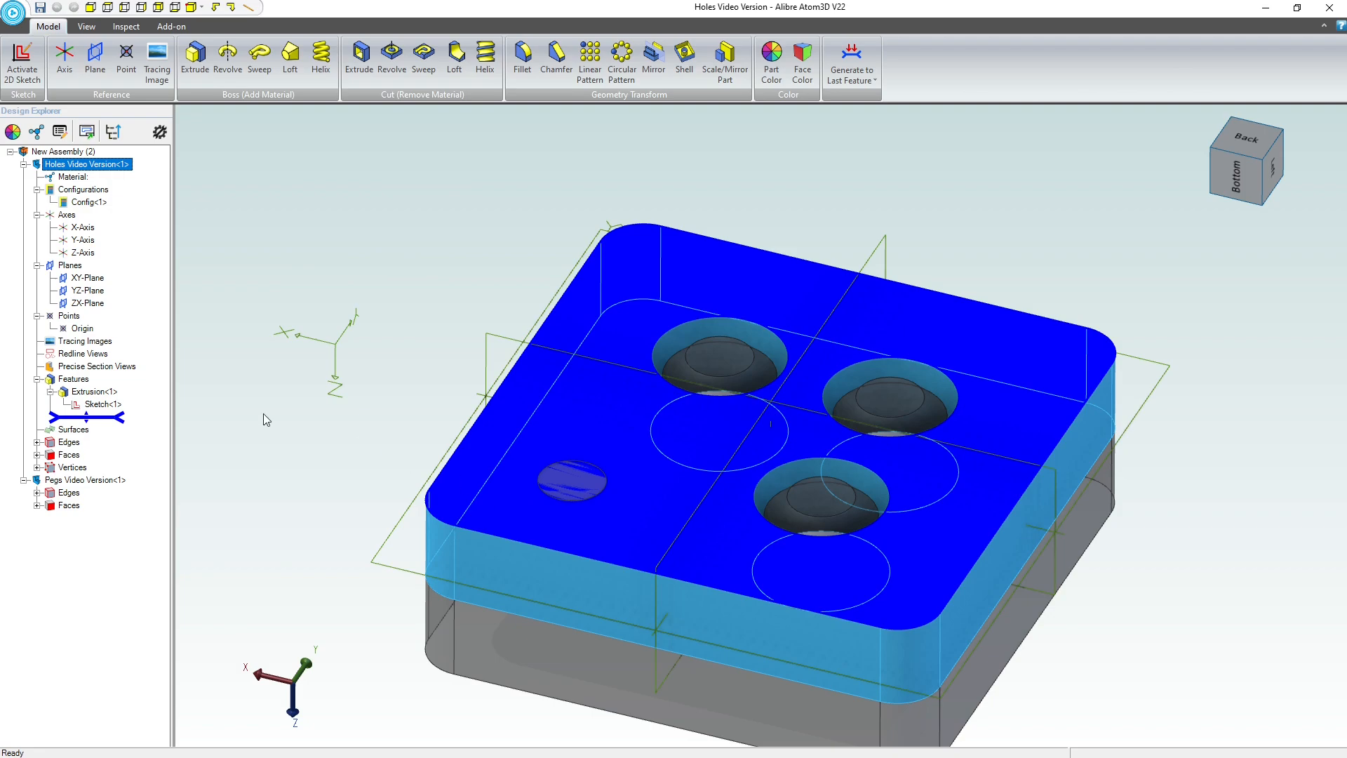
pyautogui.rightClick(102, 405)
pyautogui.click(127, 419)
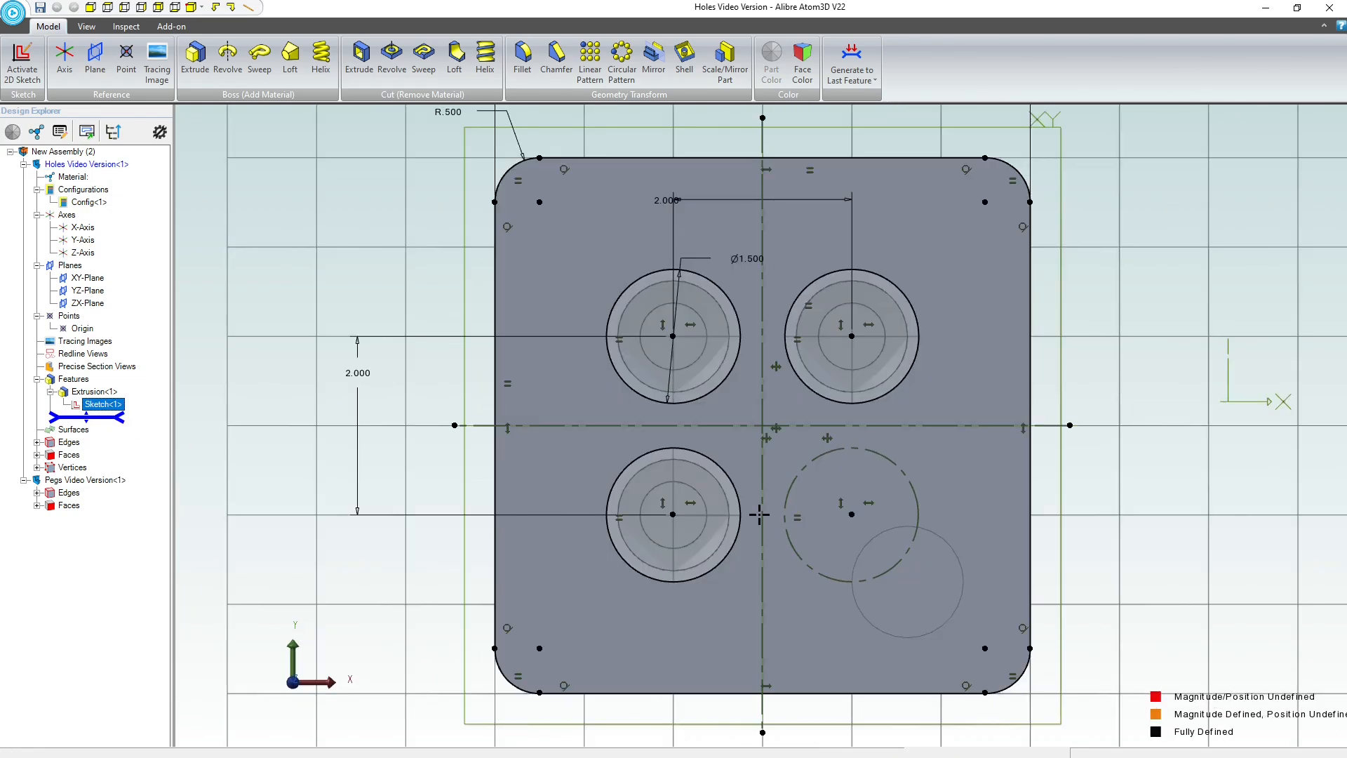
# Convert the lower-right reference circle back to a regular figure and close the holes plate sketch.
pyautogui.click(893, 471)
pyautogui.rightClick(894, 471)
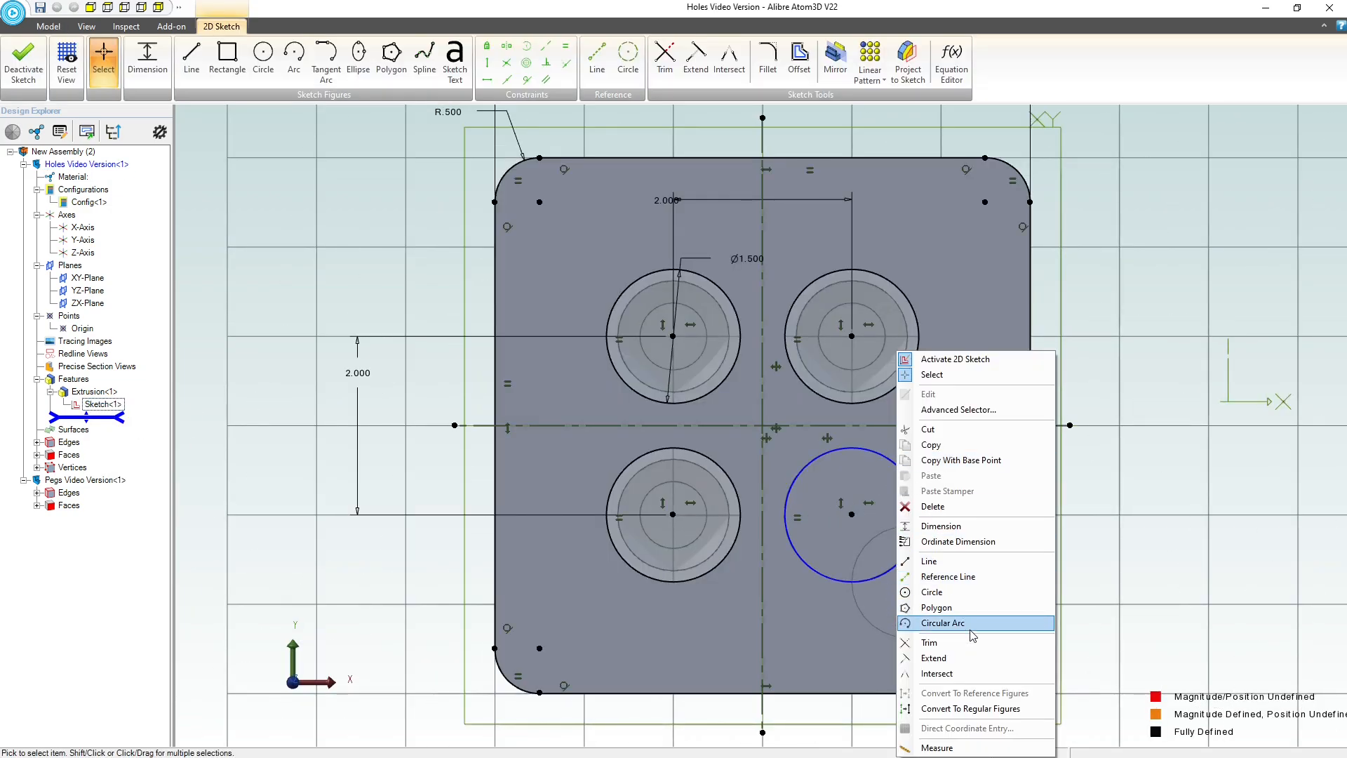
pyautogui.click(977, 708)
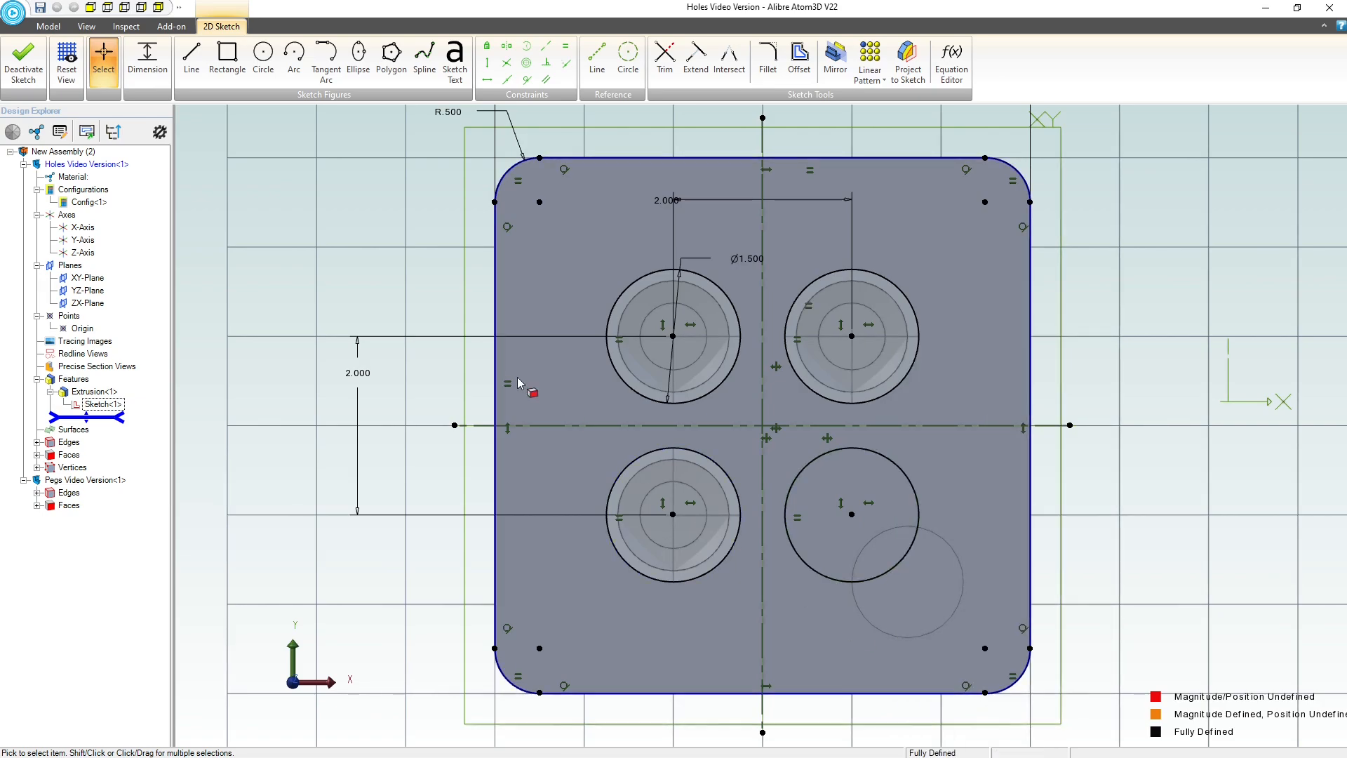
pyautogui.click(23, 63)
# Examine from several angles whether the four holes line up with the chamfered pegs.
pyautogui.moveTo(289, 399); pyautogui.dragTo(257, 372, button='middle')
pyautogui.scroll(-2, 398, 546)
pyautogui.scroll(-1, 796, 246)
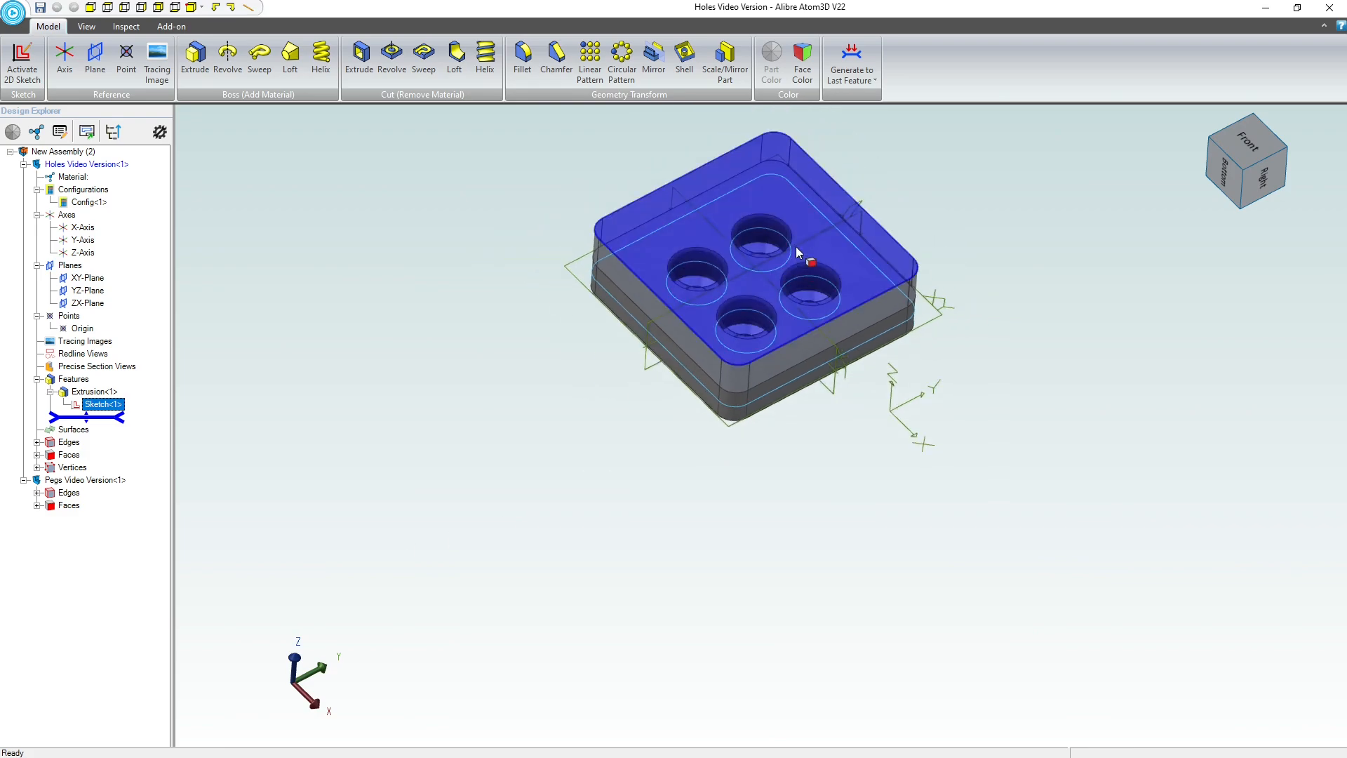
pyautogui.scroll(3, 797, 174)
pyautogui.scroll(1, 797, 174)
pyautogui.press('Escape')
pyautogui.moveTo(776, 382)
pyautogui.mouseDown(button='middle')
pyautogui.moveTo(753, 360)
pyautogui.moveTo(798, 365)
pyautogui.moveTo(776, 403)
pyautogui.moveTo(789, 251)
pyautogui.moveTo(719, 270)
pyautogui.moveTo(776, 278)
pyautogui.moveTo(819, 304)
pyautogui.moveTo(782, 327)
pyautogui.mouseUp(button='middle')
pyautogui.scroll(-3, 780, 324)
pyautogui.scroll(3, 687, 231)
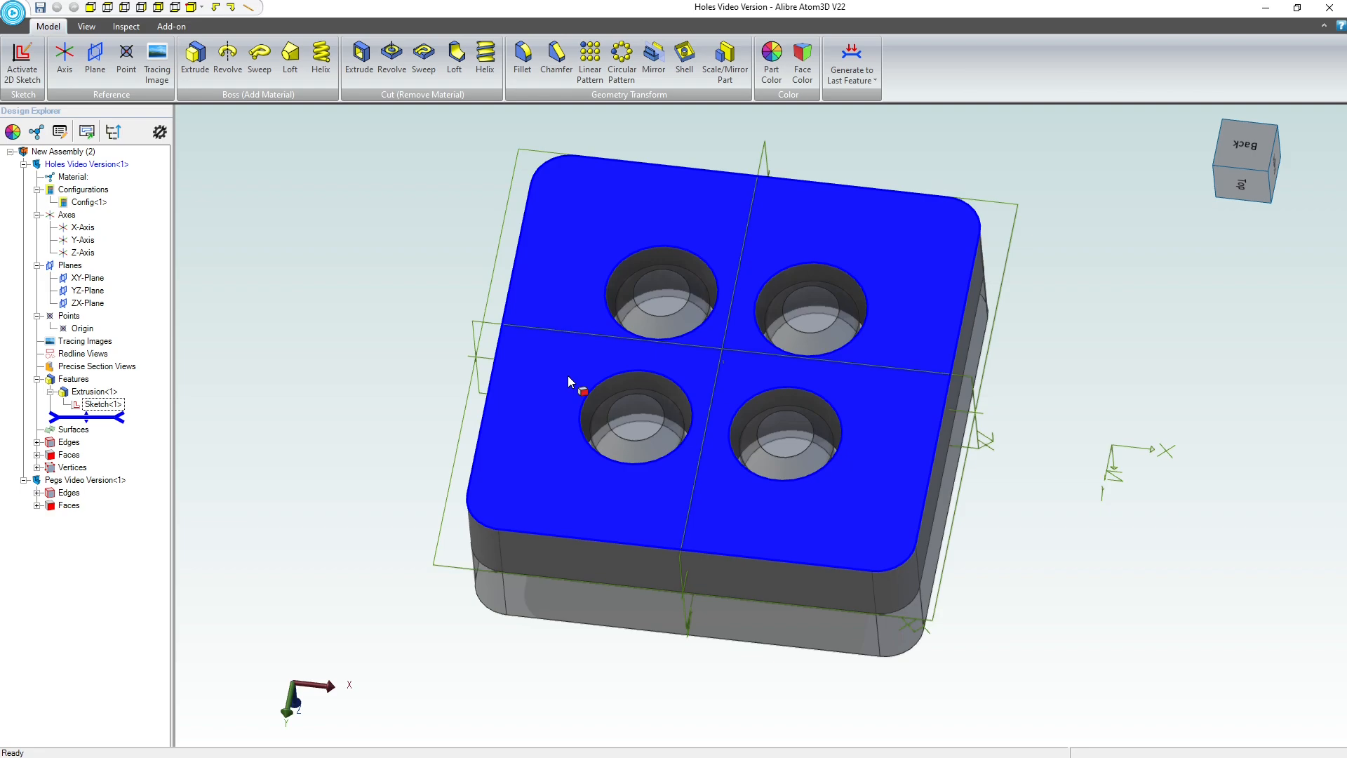
# Reopen the holes plate's extrusion sketch and delete the lower-right hole circle.
pyautogui.moveTo(673, 361); pyautogui.dragTo(633, 379, button='middle')
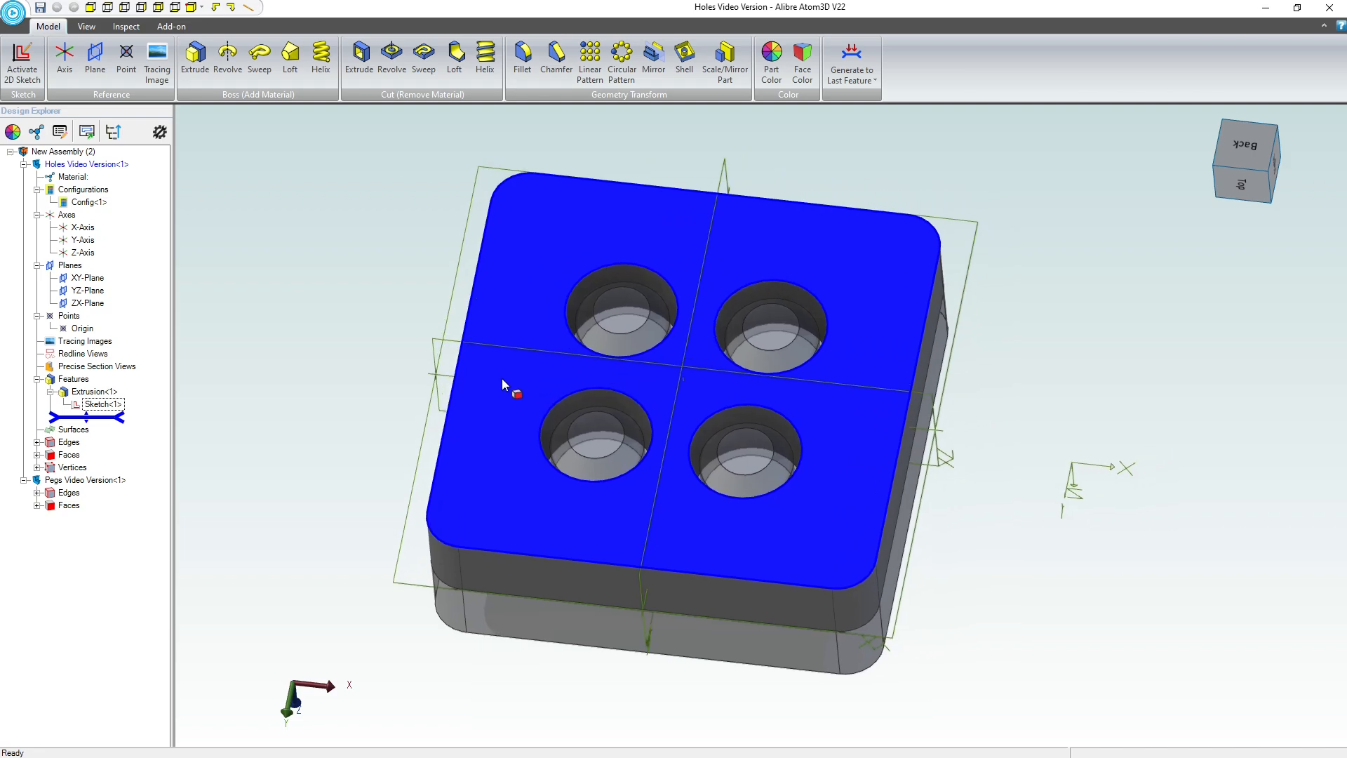
pyautogui.moveTo(502, 379)
pyautogui.mouseDown(button='middle')
pyautogui.moveTo(500, 353)
pyautogui.moveTo(494, 376)
pyautogui.mouseUp(button='middle')
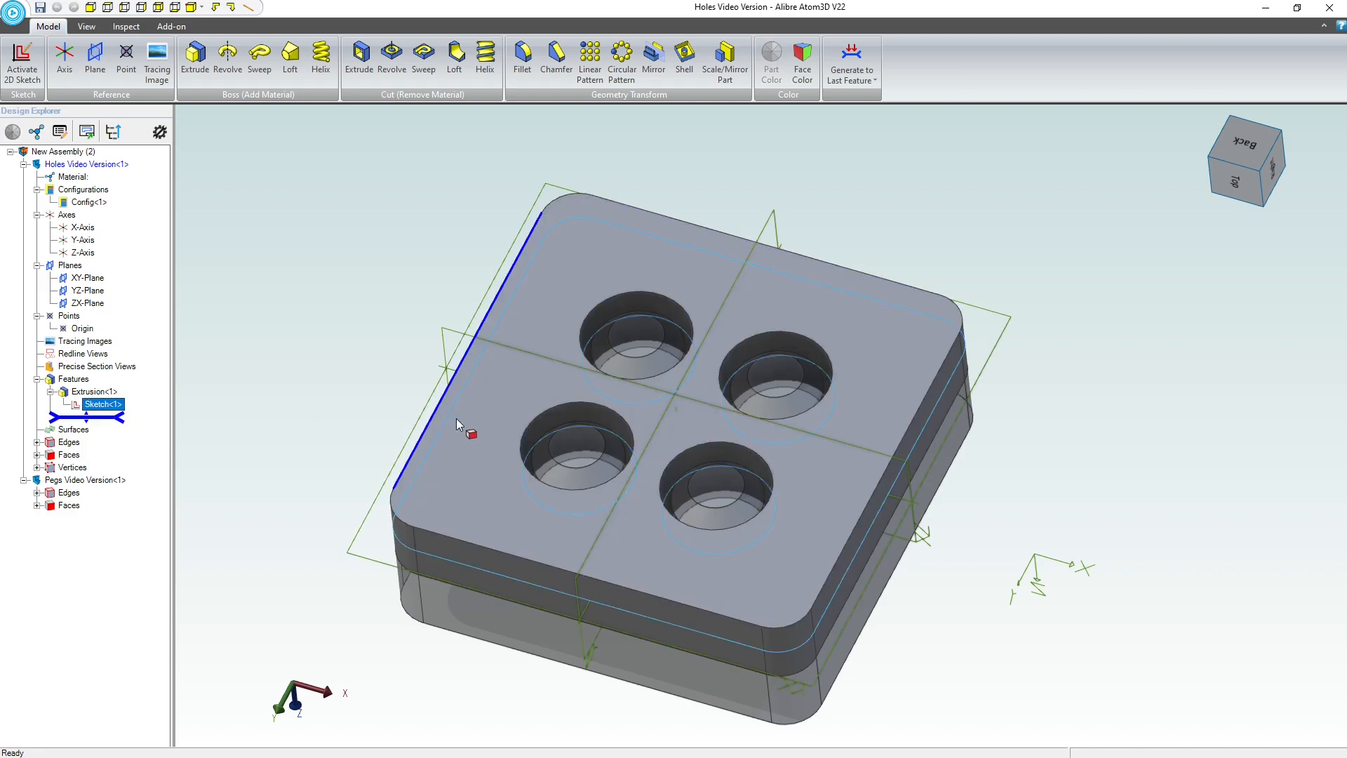
pyautogui.rightClick(558, 416)
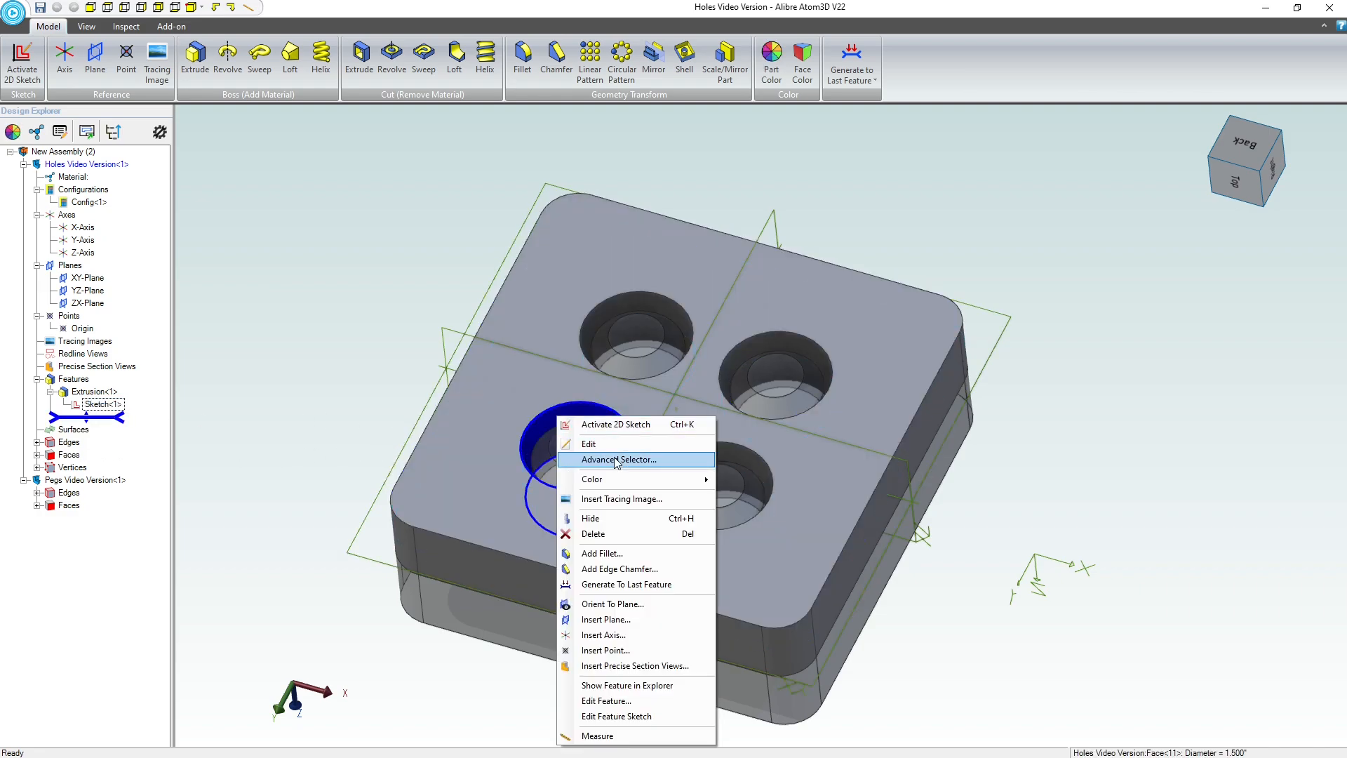
pyautogui.click(590, 443)
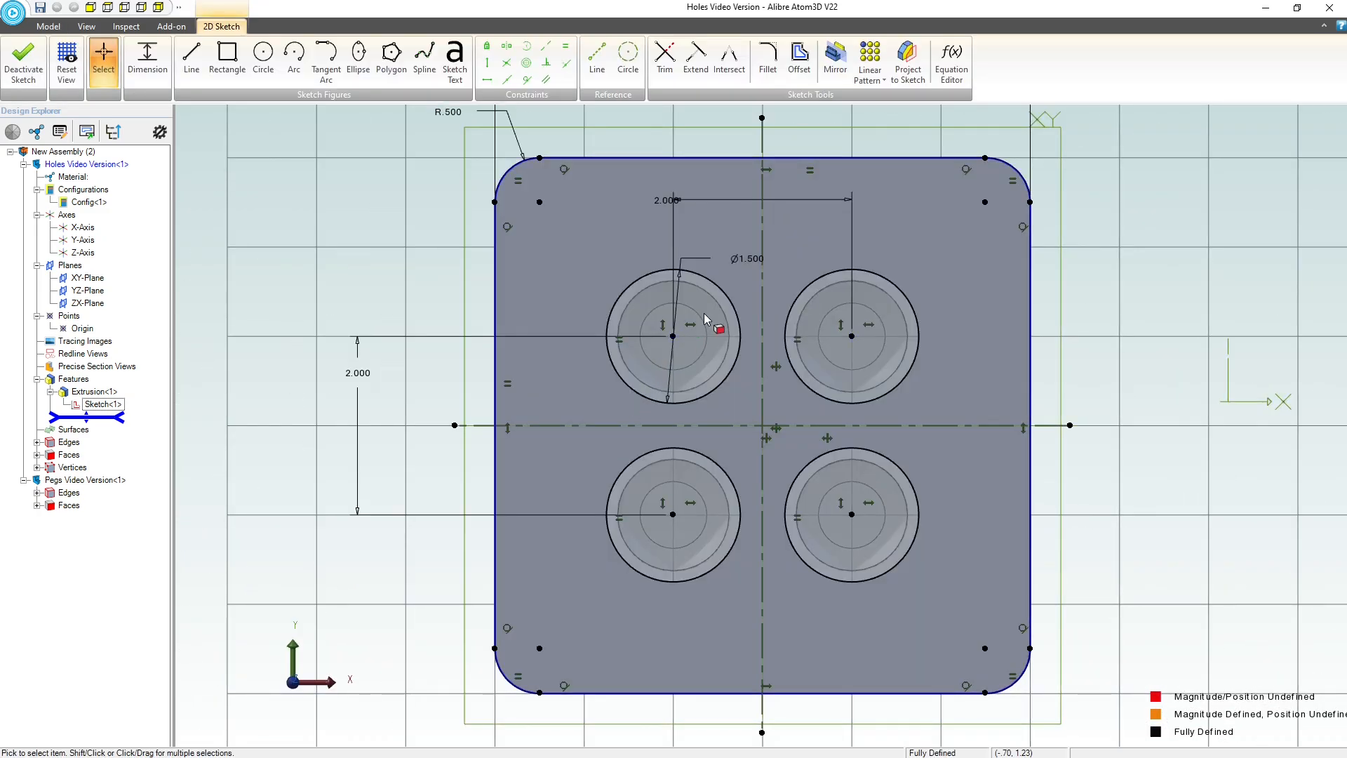
pyautogui.scroll(-2, 849, 536)
pyautogui.scroll(4, 849, 537)
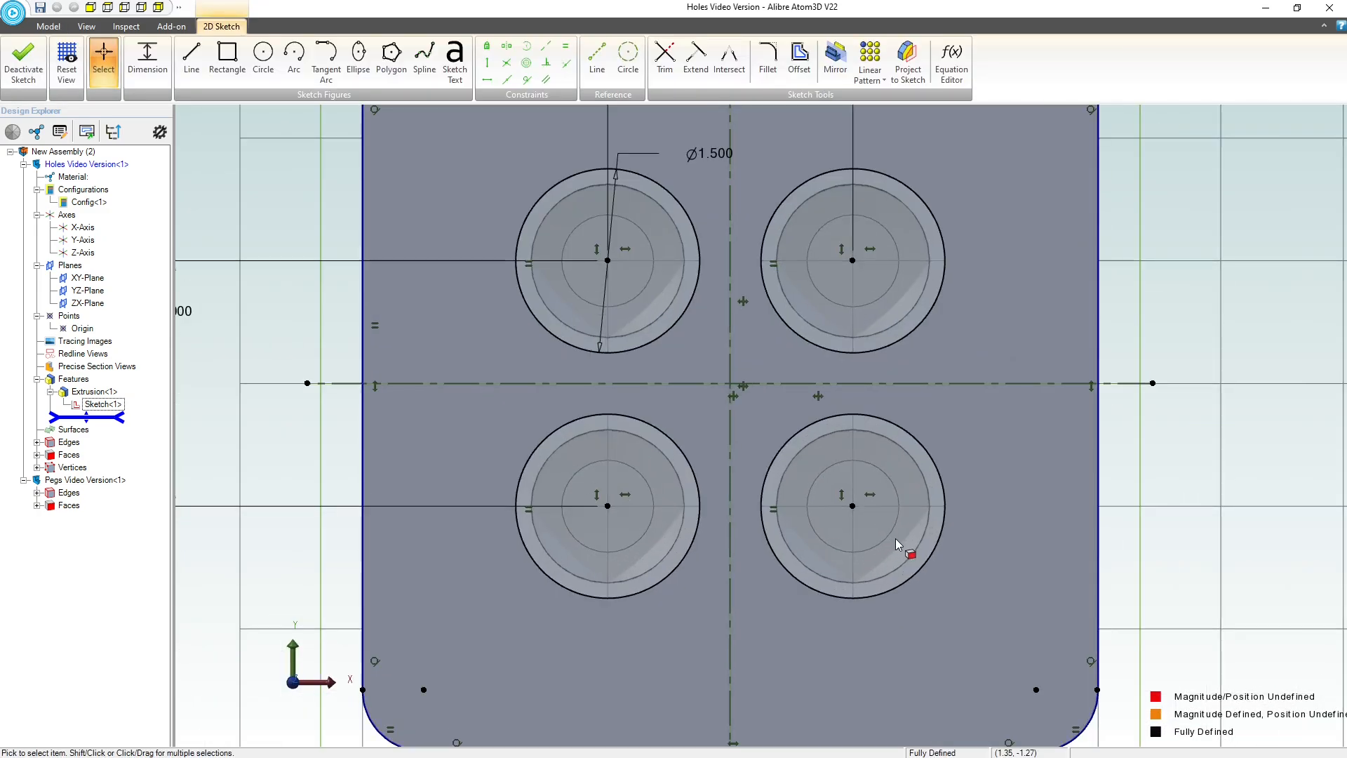
pyautogui.click(953, 525)
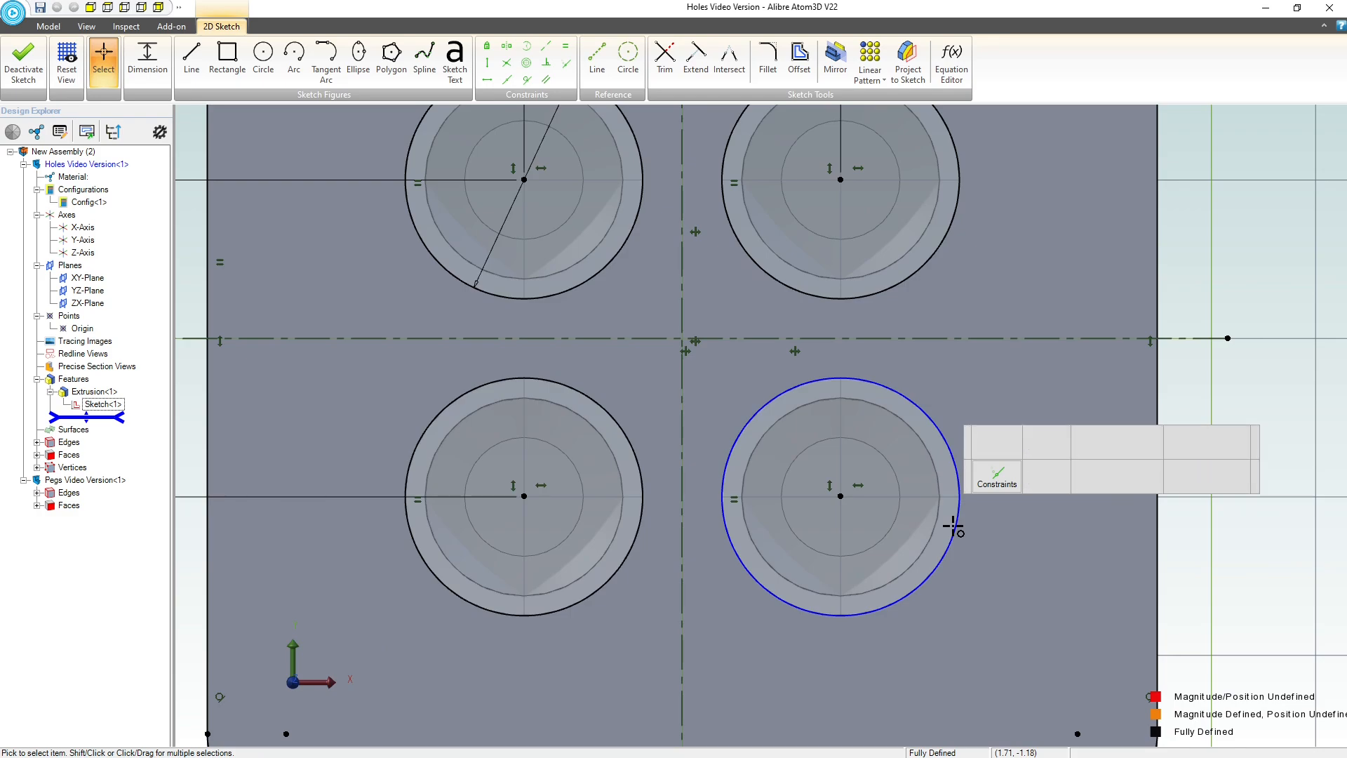
pyautogui.press('Delete')
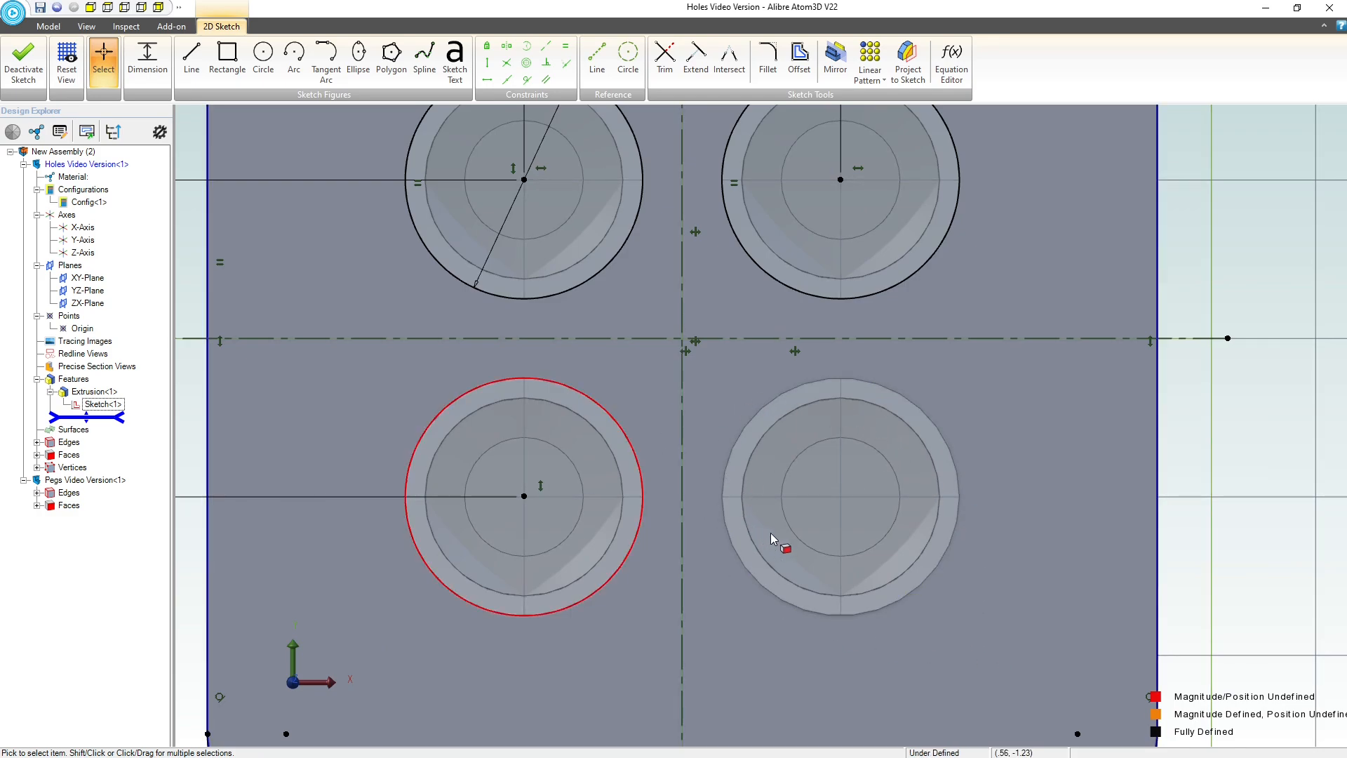
# Draw a replacement circle in the lower-right hole area and make it equal in size to the upper-right circle.
pyautogui.click(263, 59)
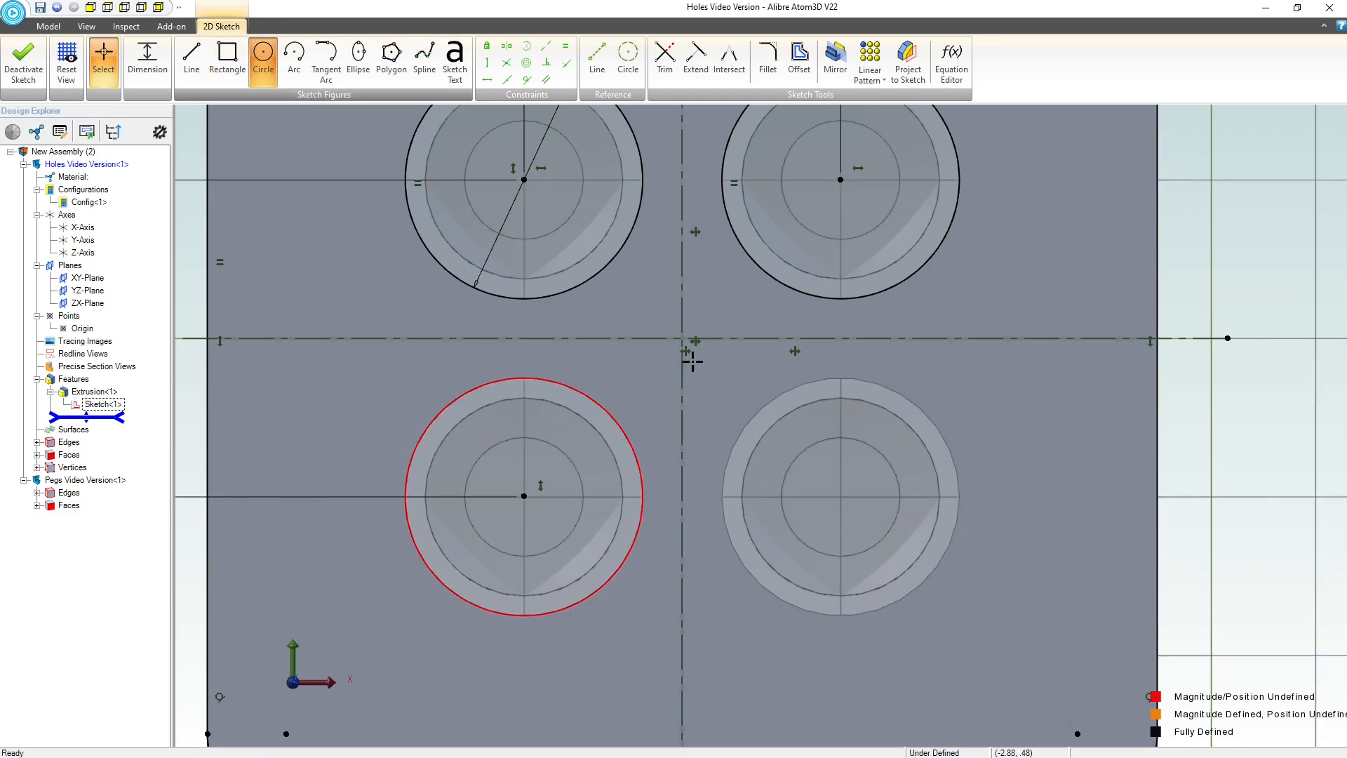
pyautogui.click(837, 472)
pyautogui.click(904, 505)
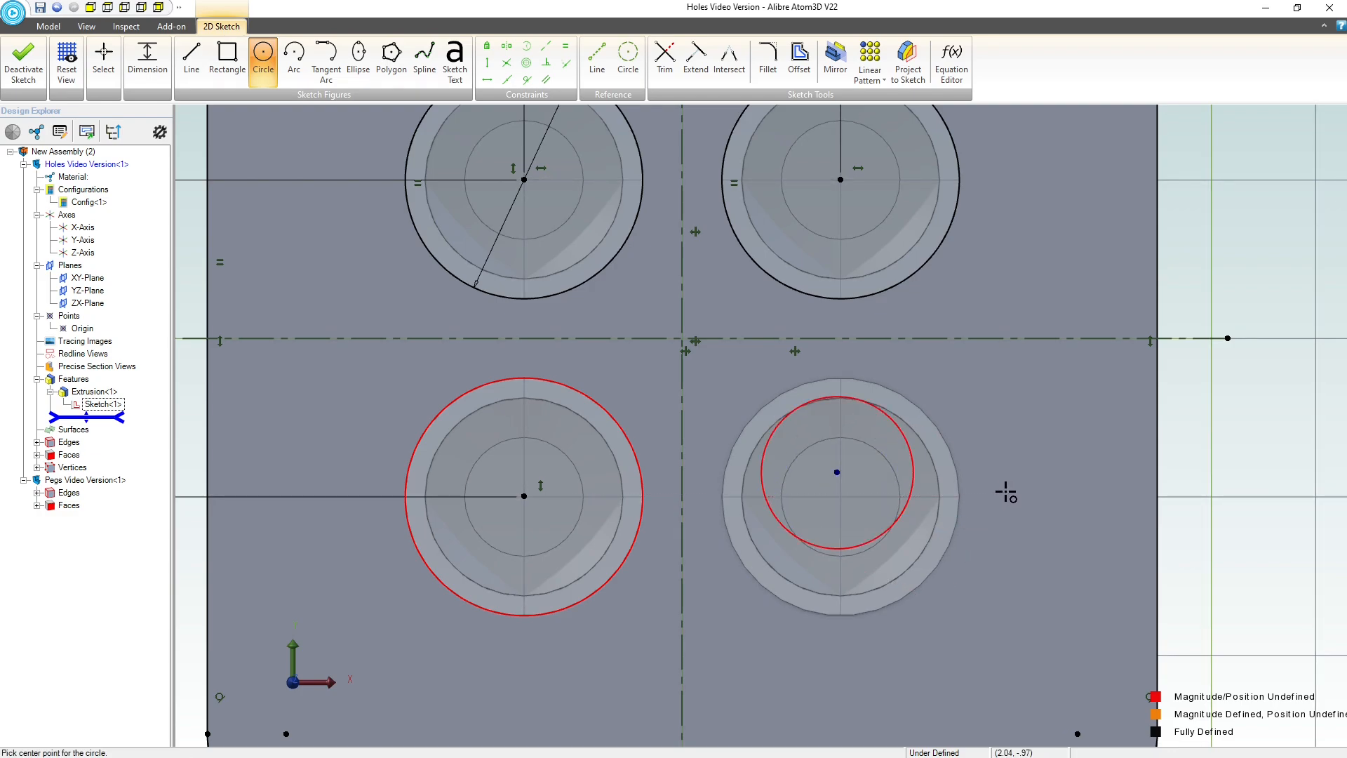
pyautogui.press('Escape')
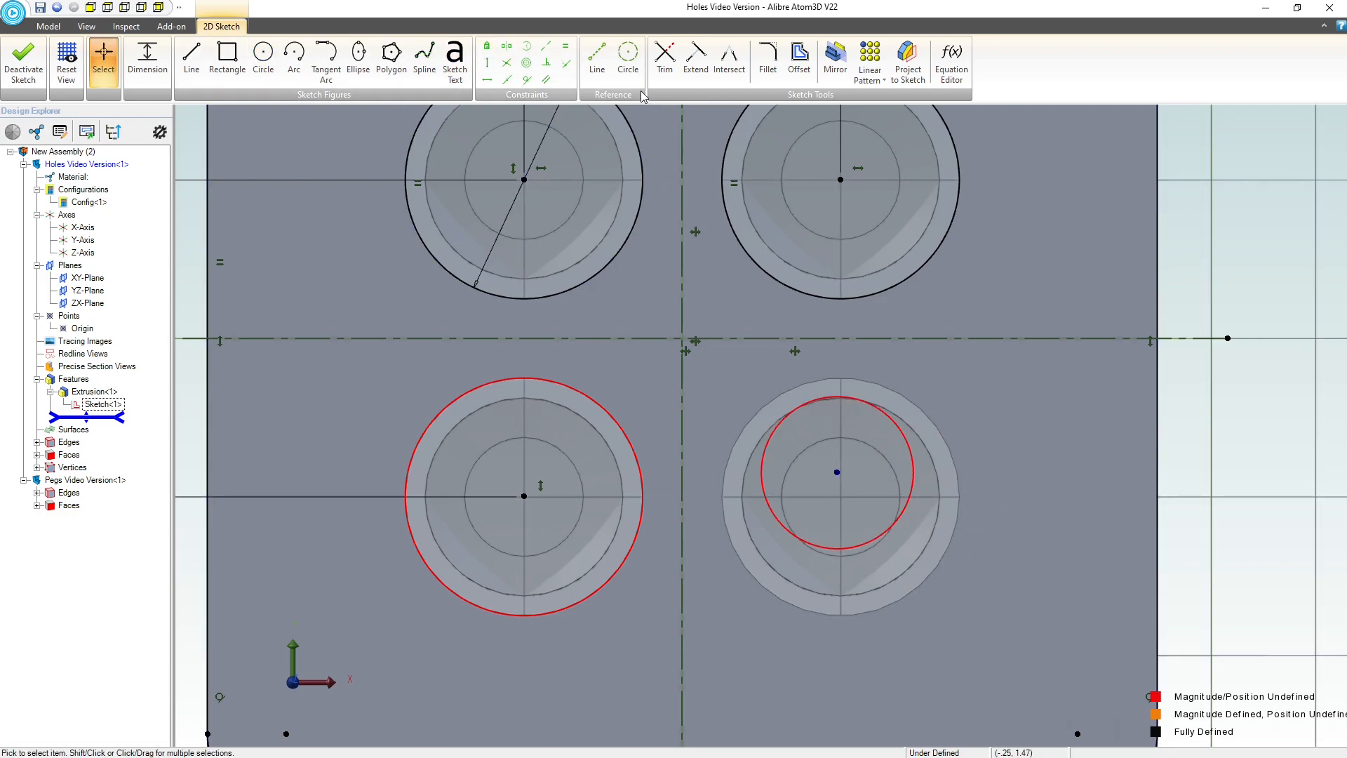
pyautogui.click(565, 47)
pyautogui.click(744, 252)
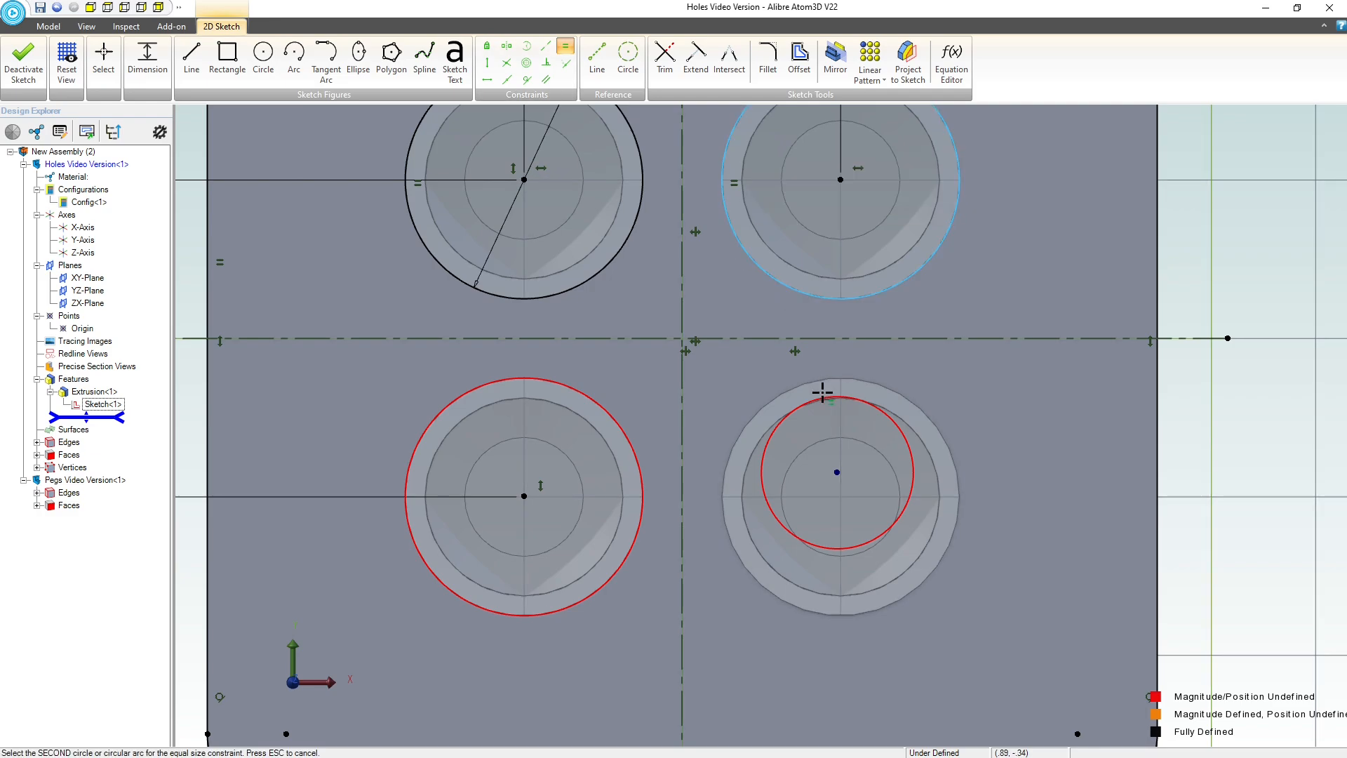
pyautogui.click(823, 392)
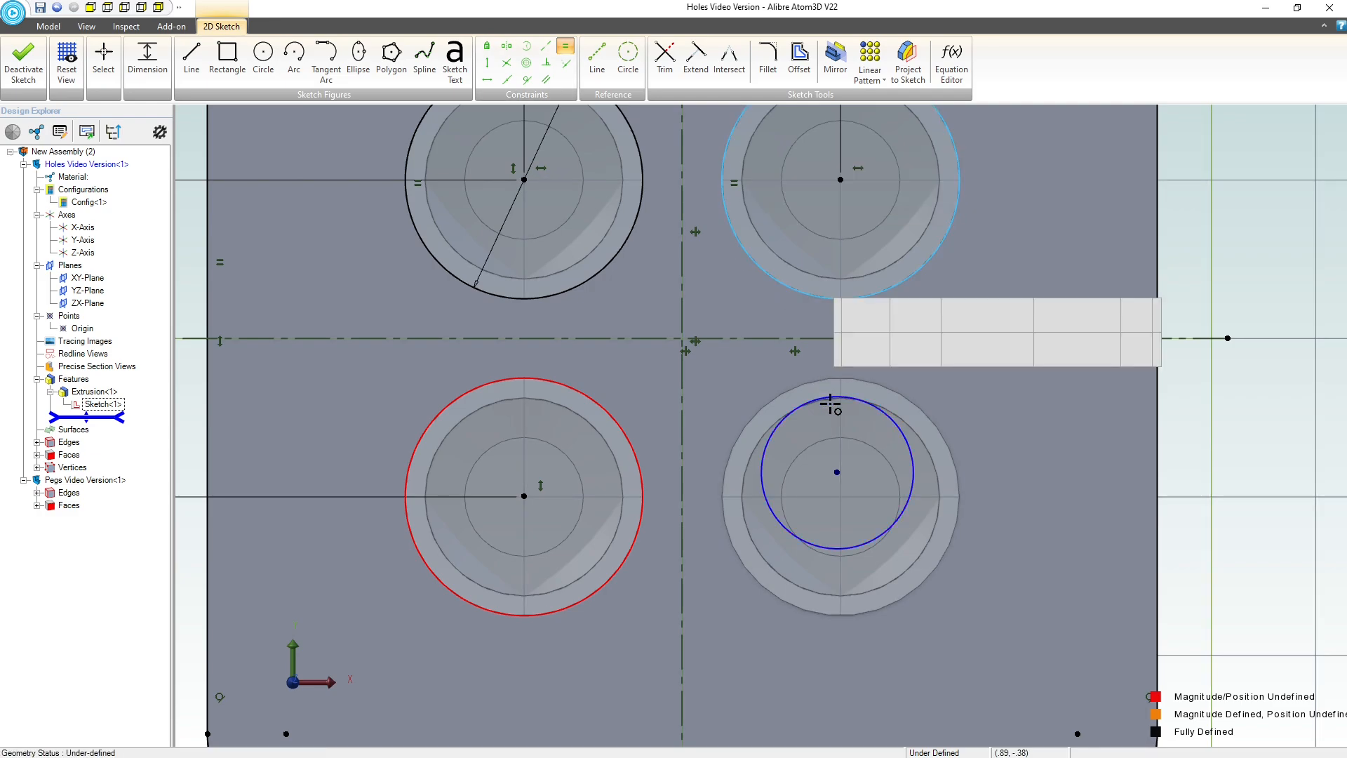
# Align the new circle's centre vertically with the upper-right circle's centre and horizontally with the lower-left circle's centre.
pyautogui.click(485, 66)
pyautogui.click(837, 465)
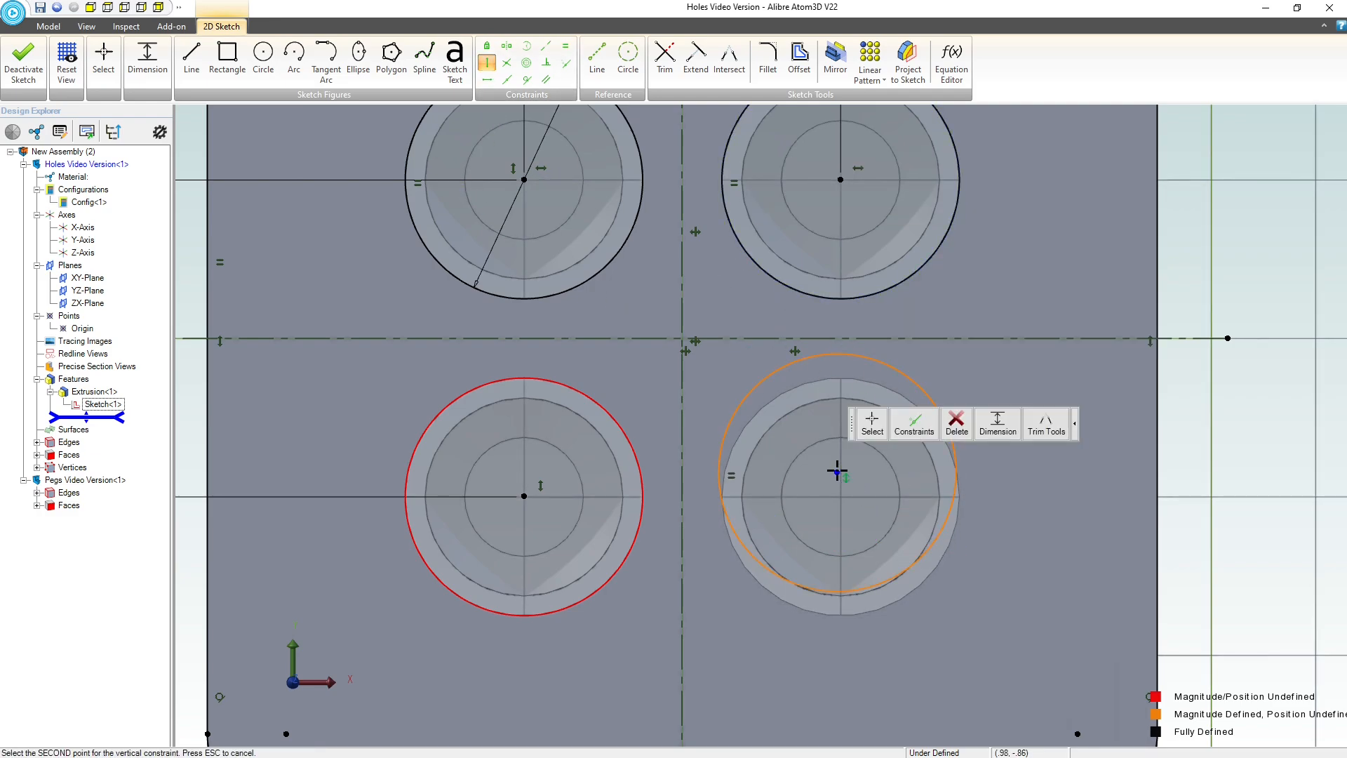
pyautogui.click(840, 181)
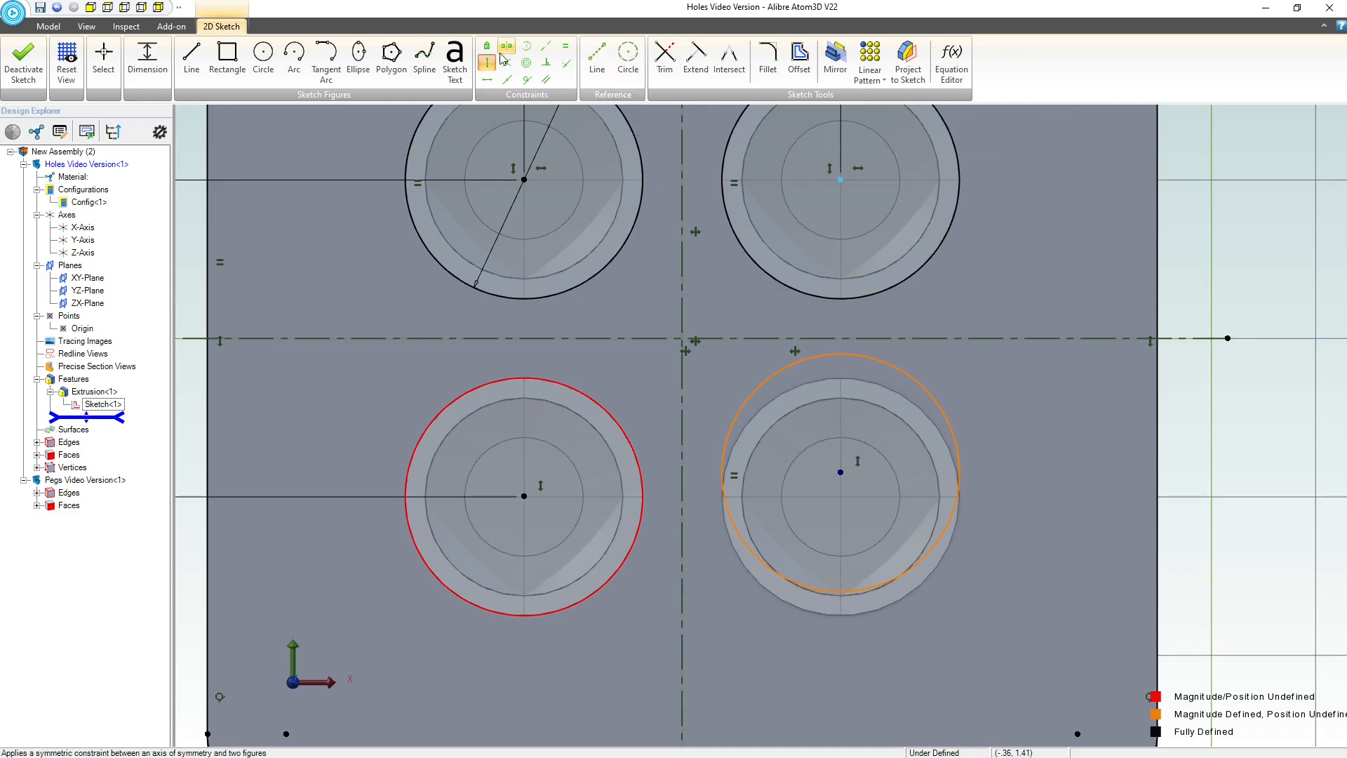
pyautogui.click(485, 83)
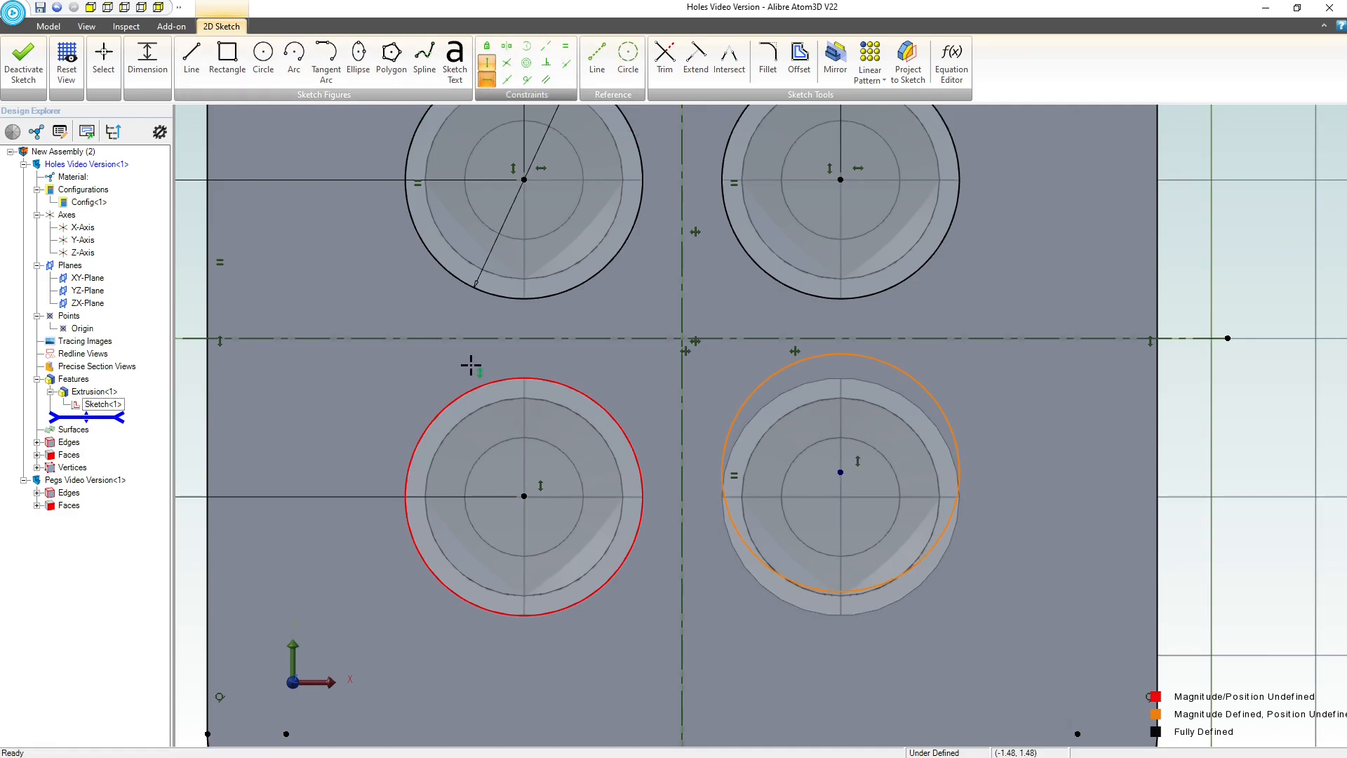
pyautogui.click(524, 495)
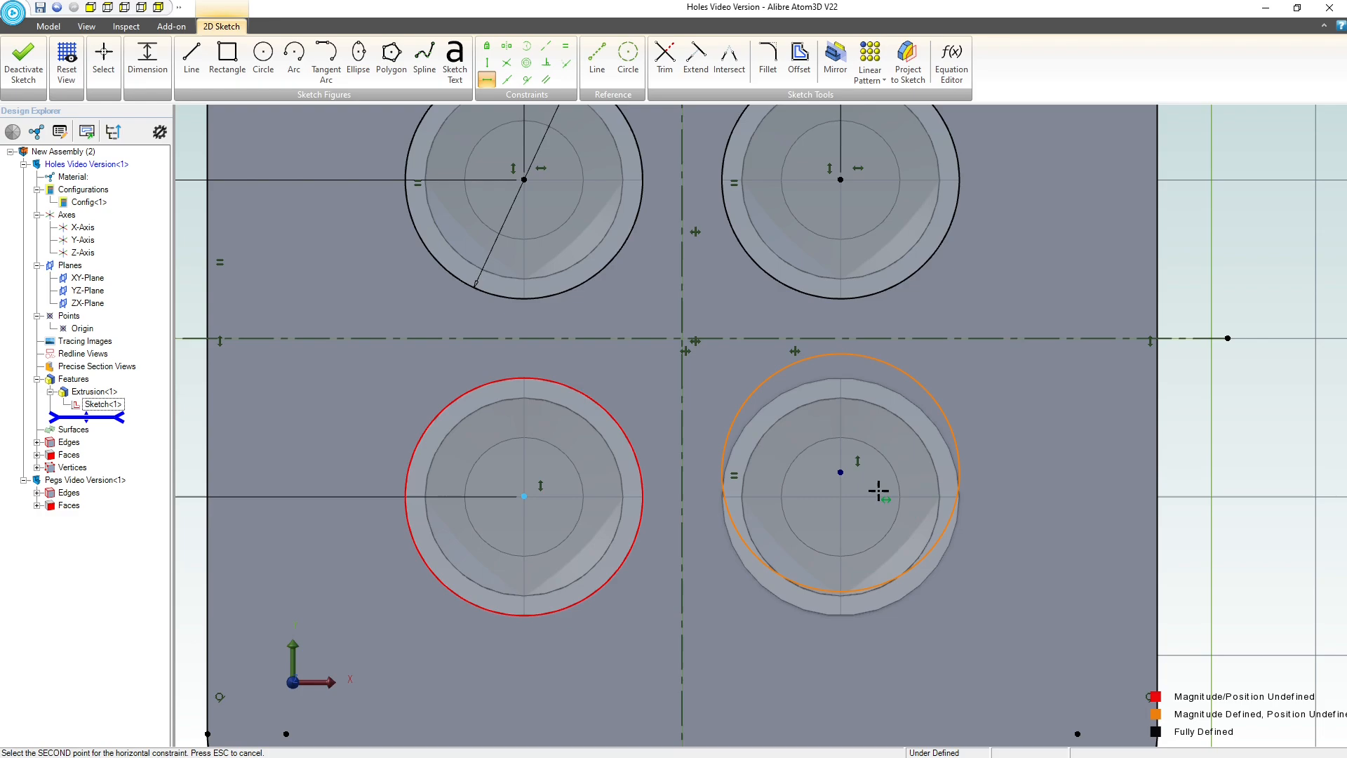
pyautogui.click(841, 473)
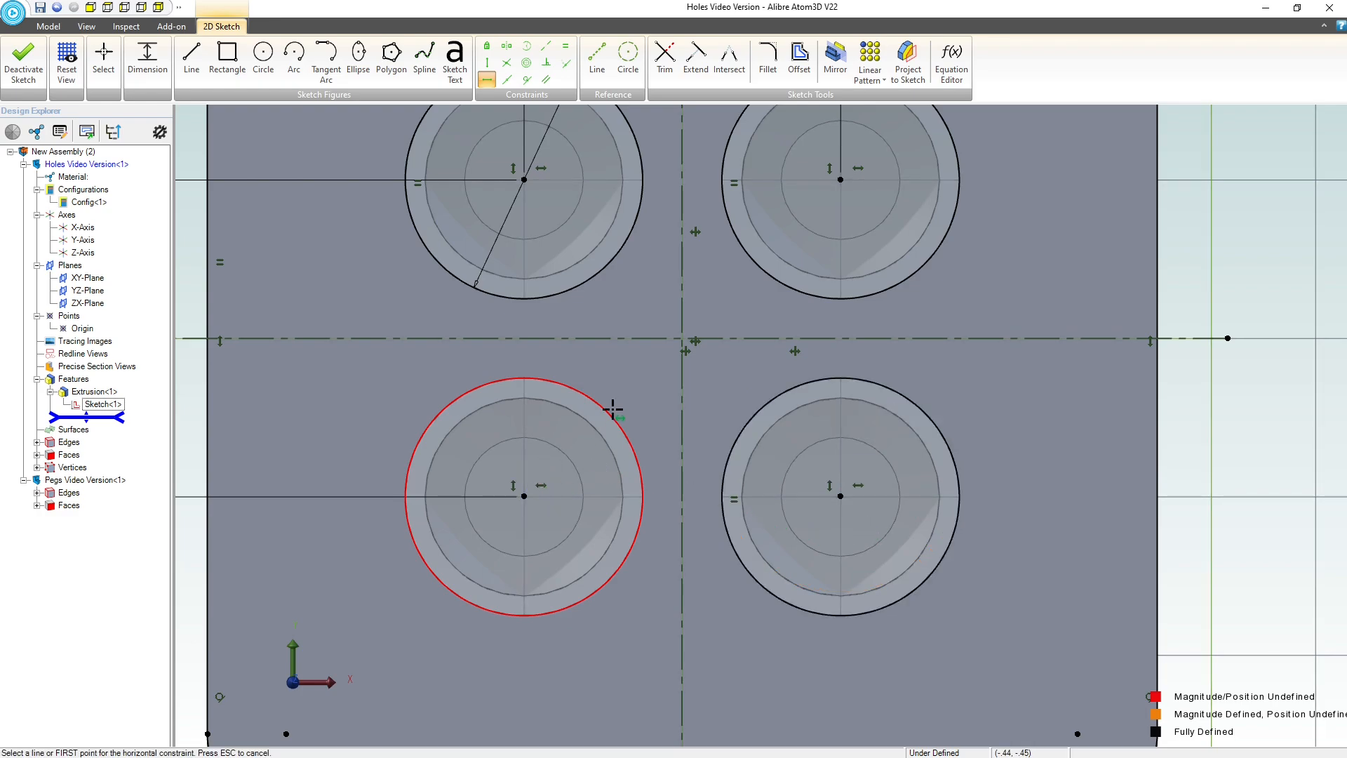
# Constrain the lower-left circle to equal size with the upper-left circle.
pyautogui.click(565, 46)
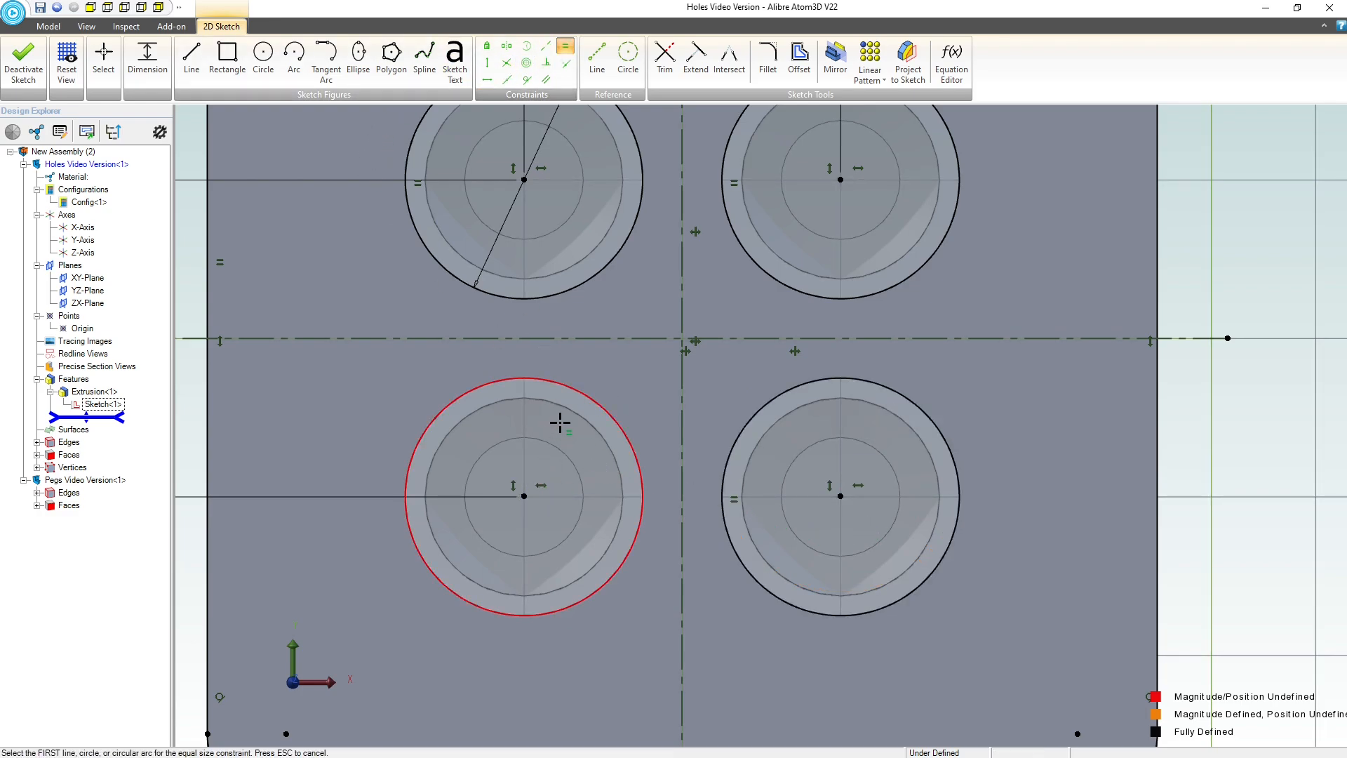
pyautogui.click(575, 389)
pyautogui.click(621, 249)
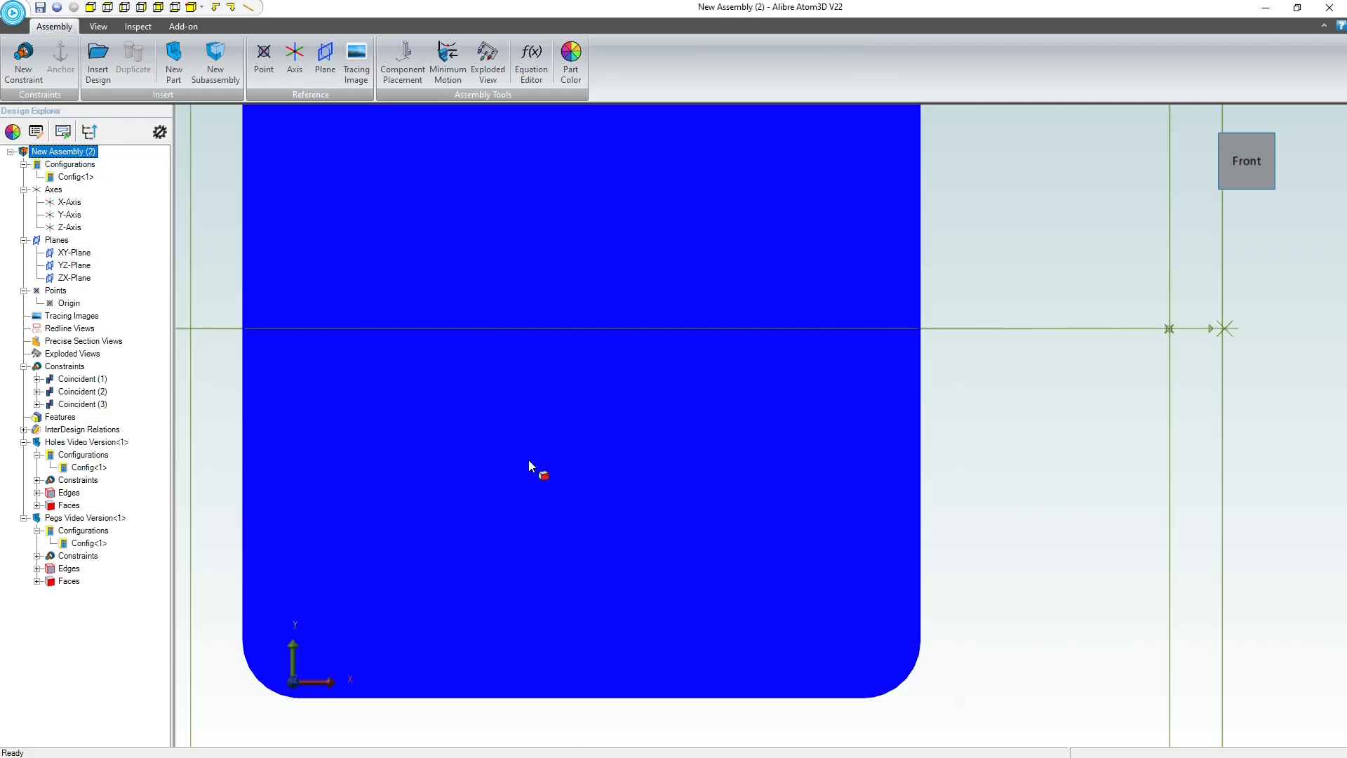
# Edit the holes plate in place from the assembly and open the sketch behind its holes.
pyautogui.scroll(-3, 507, 453)
pyautogui.moveTo(506, 448); pyautogui.dragTo(466, 356, button='middle')
pyautogui.scroll(3, 465, 355)
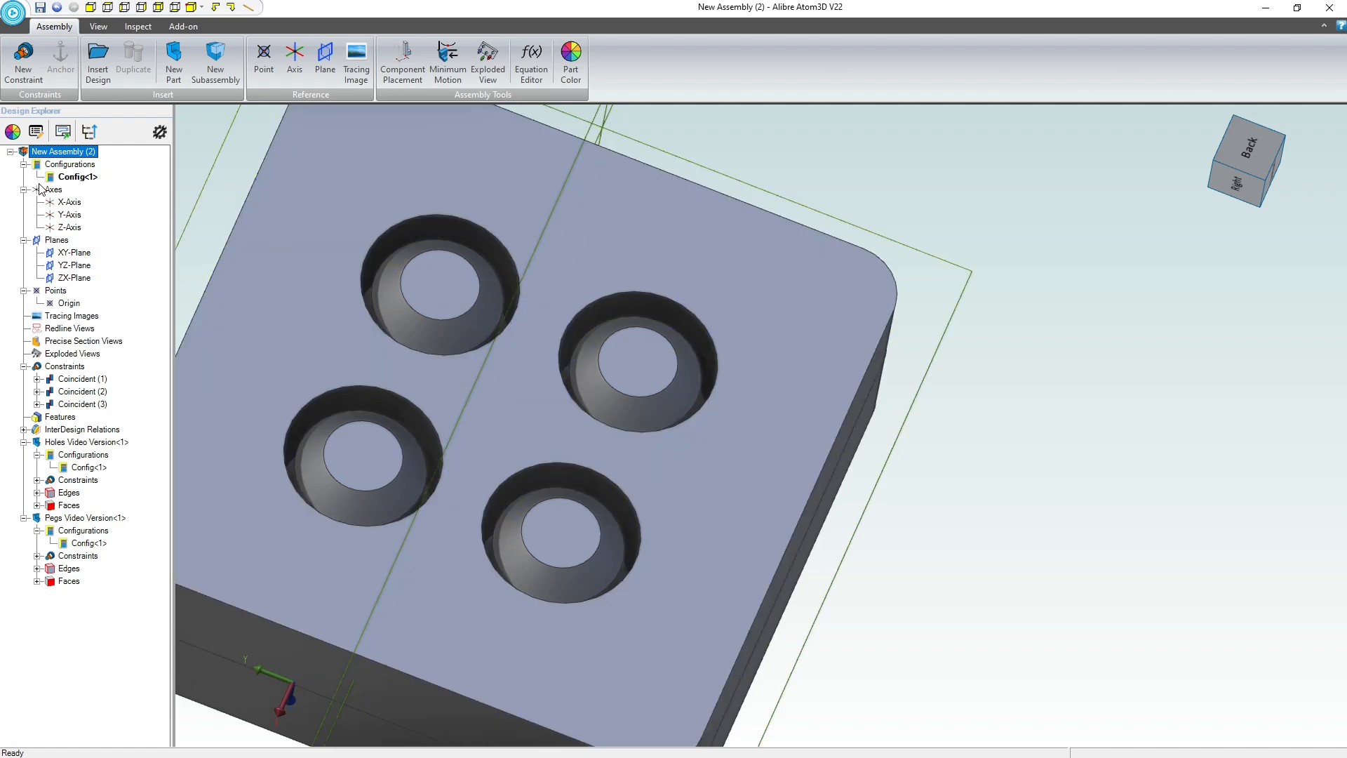
pyautogui.moveTo(451, 390); pyautogui.dragTo(589, 386, button='middle')
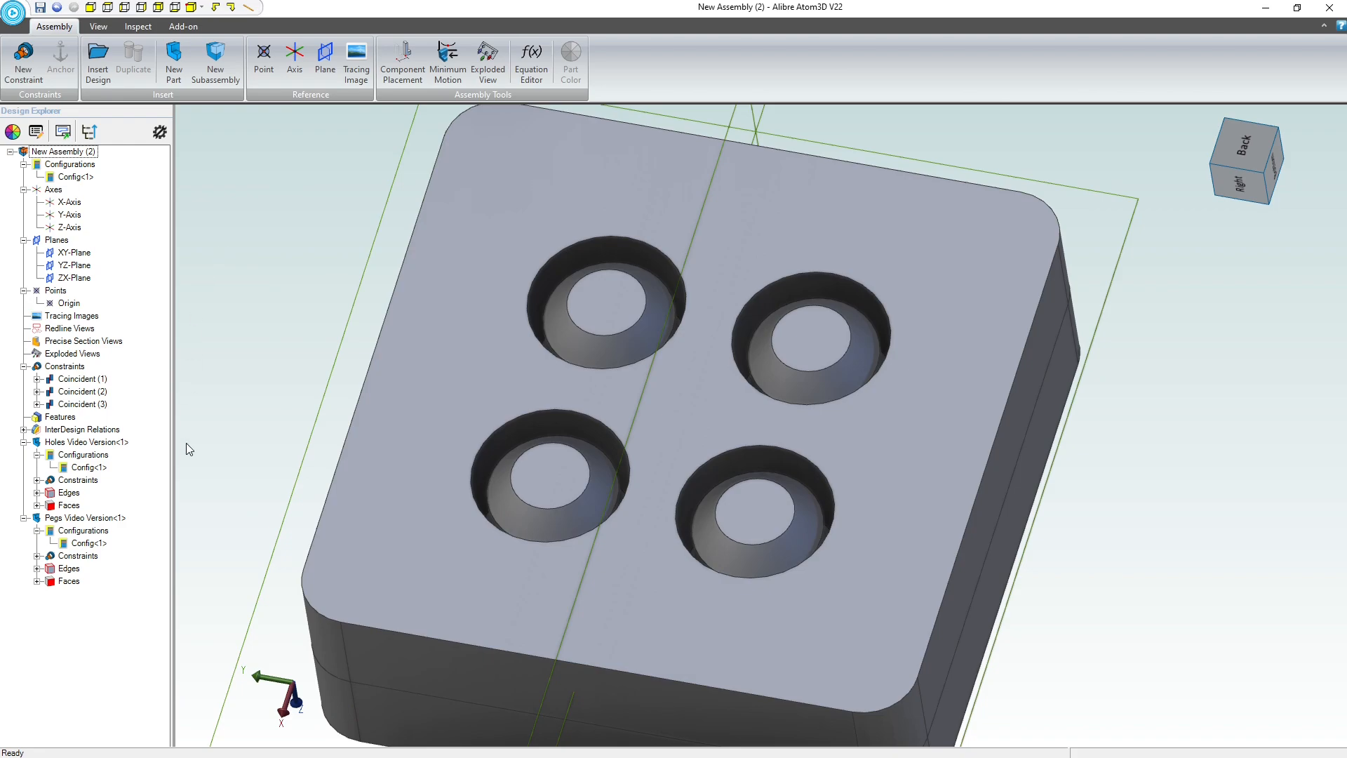
pyautogui.click(83, 518)
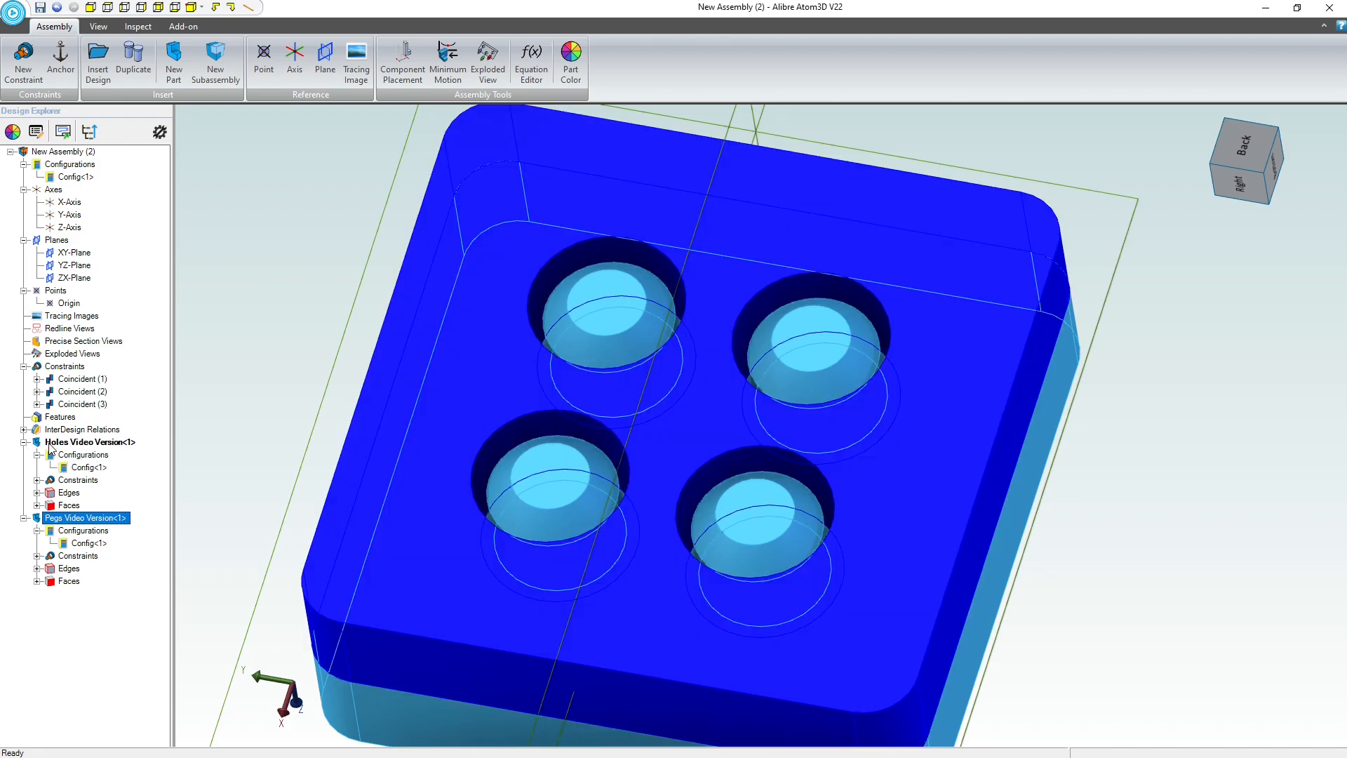
pyautogui.rightClick(49, 443)
pyautogui.click(77, 451)
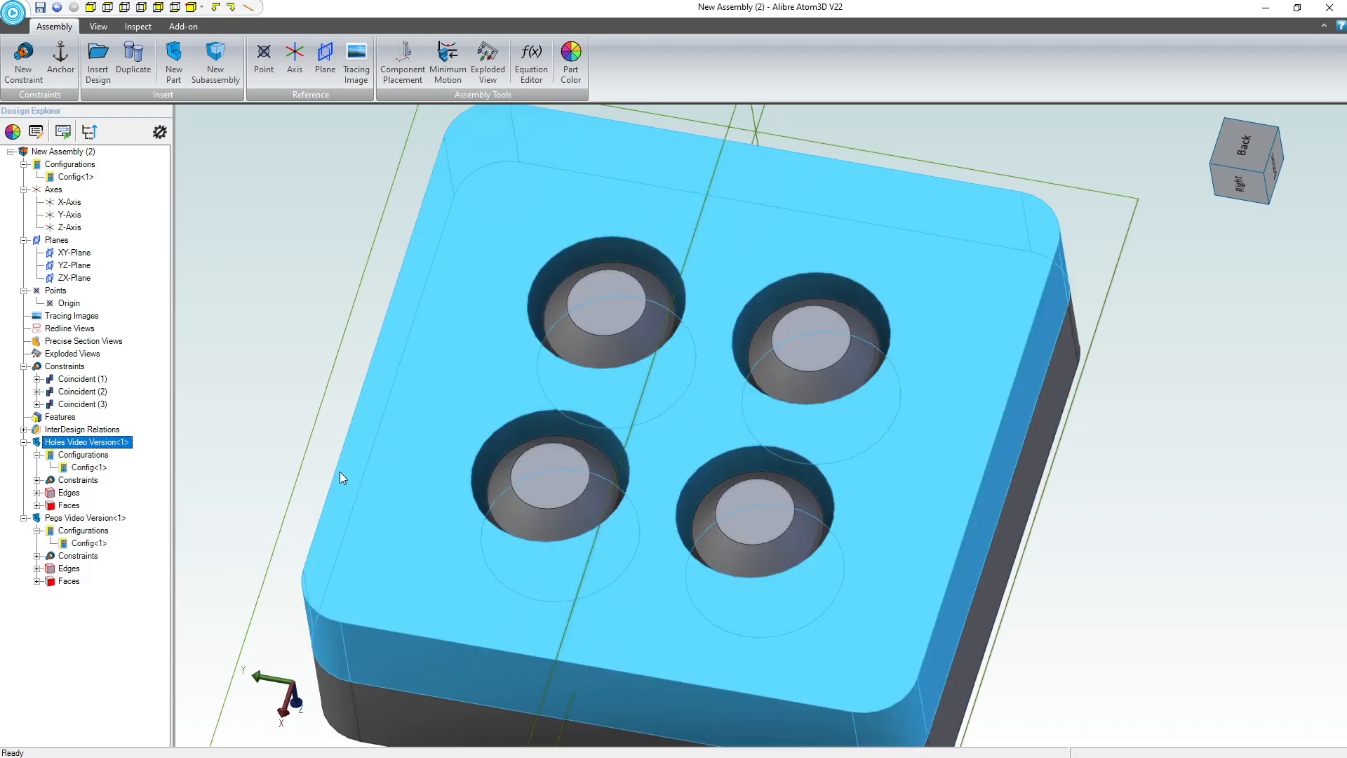
pyautogui.doubleClick(782, 368)
pyautogui.rightClick(784, 301)
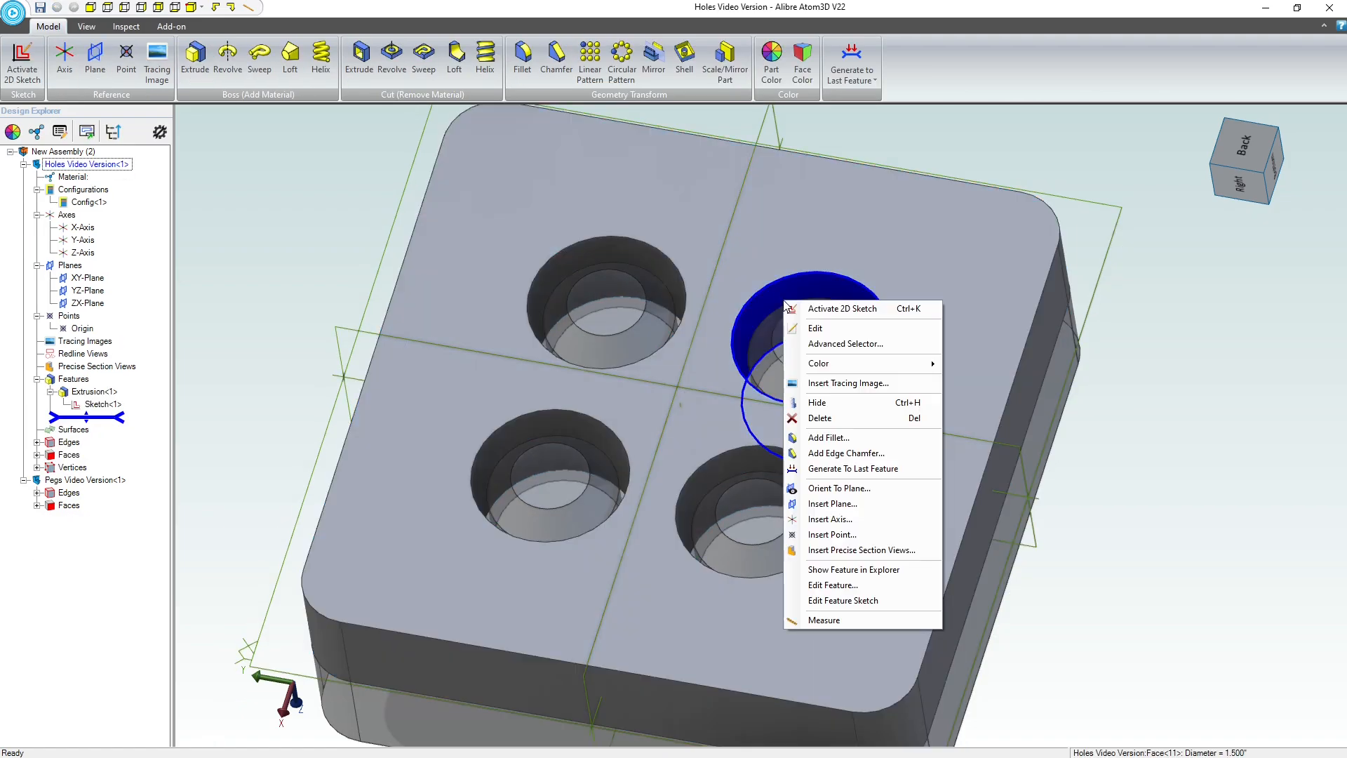
pyautogui.click(814, 327)
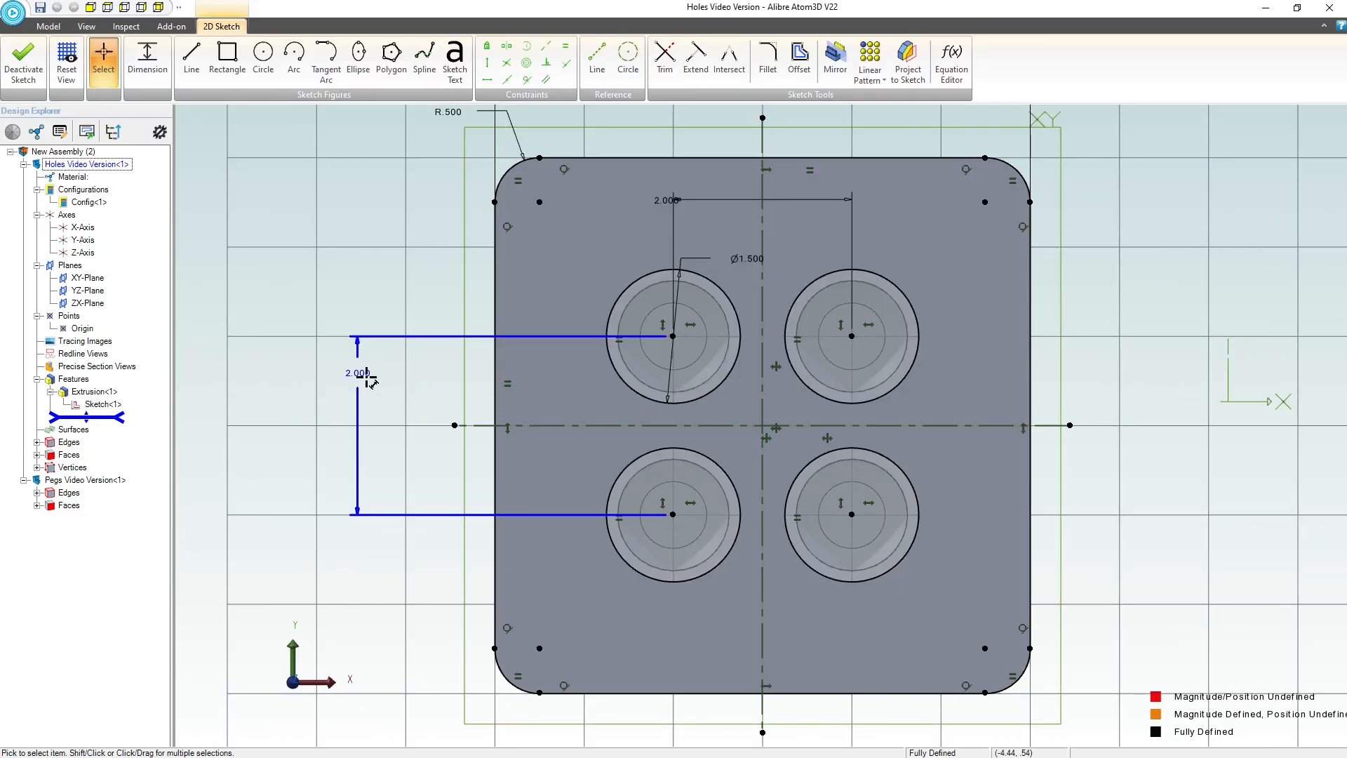
# Set the vertical and horizontal hole spacings to 3.5 inches each and close the sketch.
pyautogui.doubleClick(357, 373)
pyautogui.write('3.5')
pyautogui.click(372, 369)
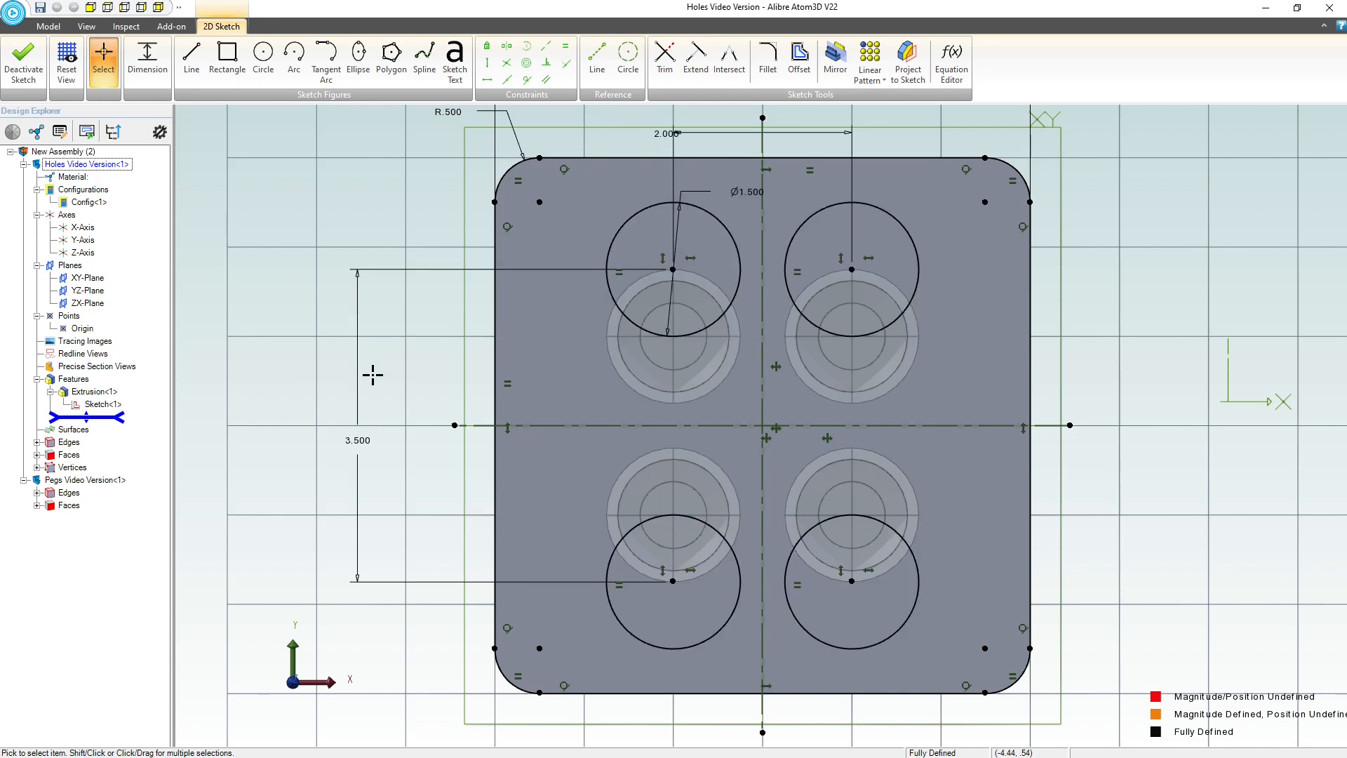
pyautogui.doubleClick(665, 130)
pyautogui.write('3.5')
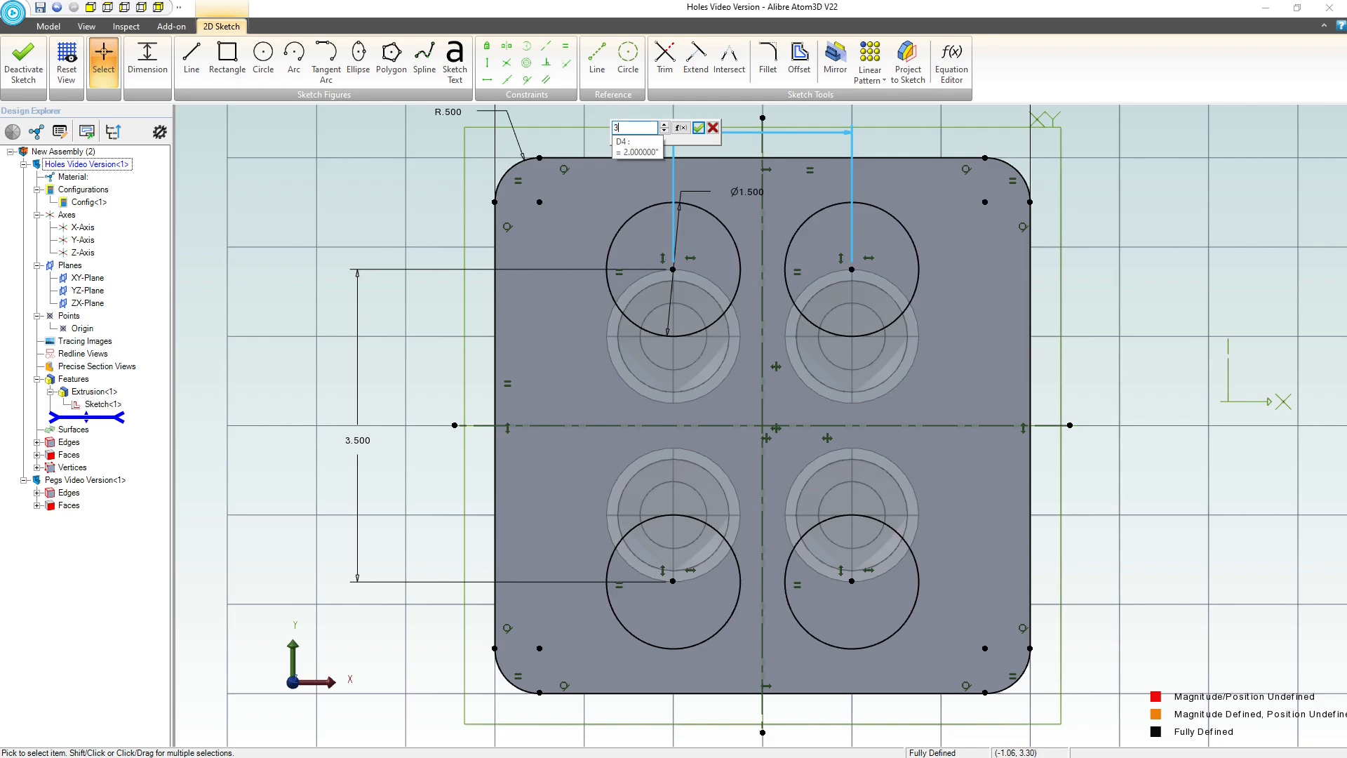
pyautogui.press('Return')
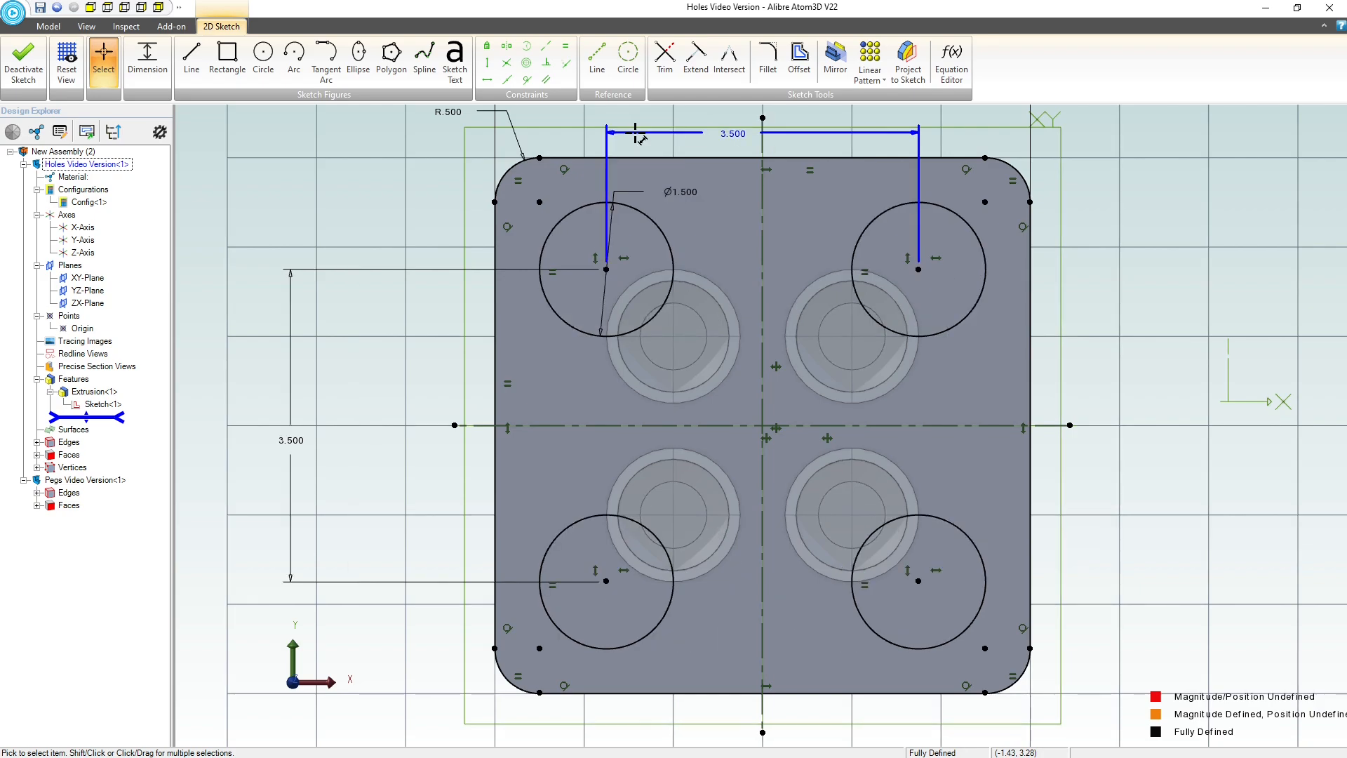
pyautogui.click(23, 62)
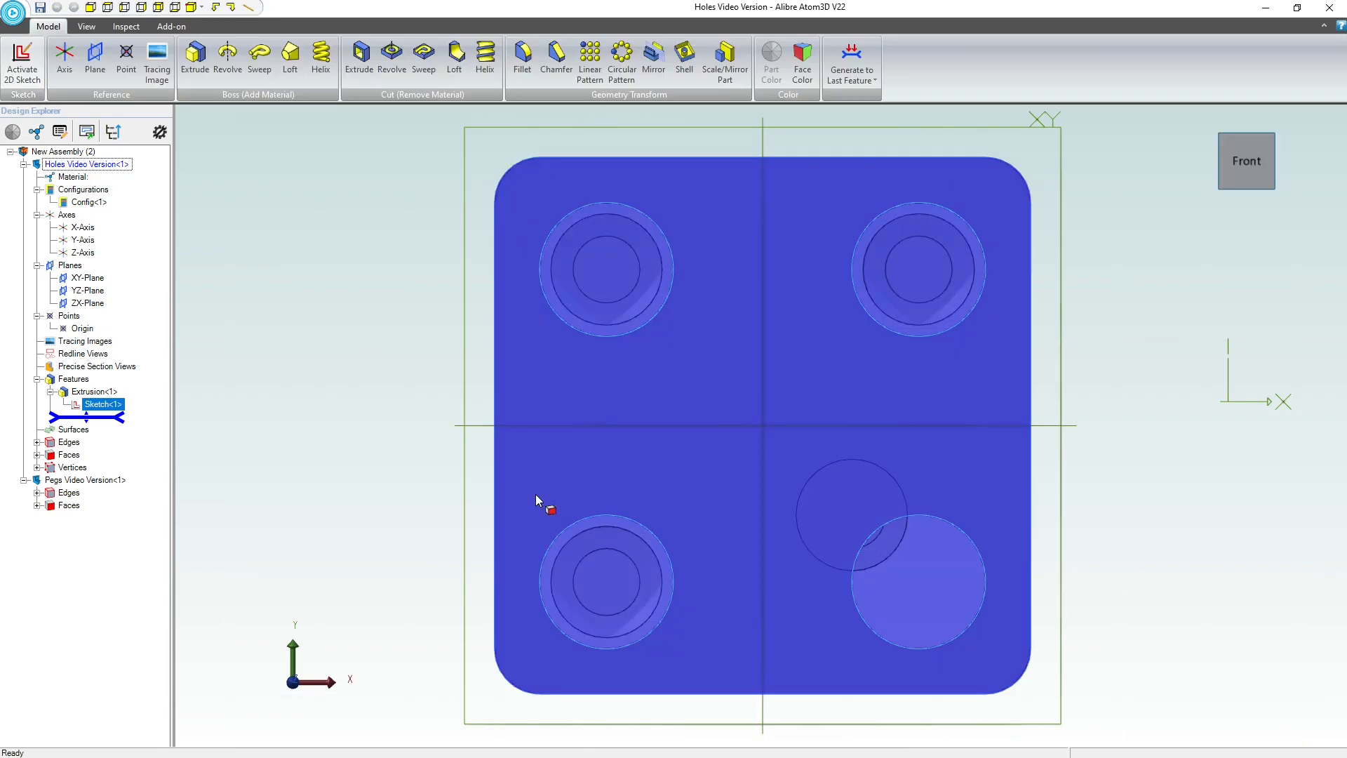
# Examine from an angled view how each peg lines up with its moved hole, especially at the redrawn hole.
pyautogui.click(319, 425)
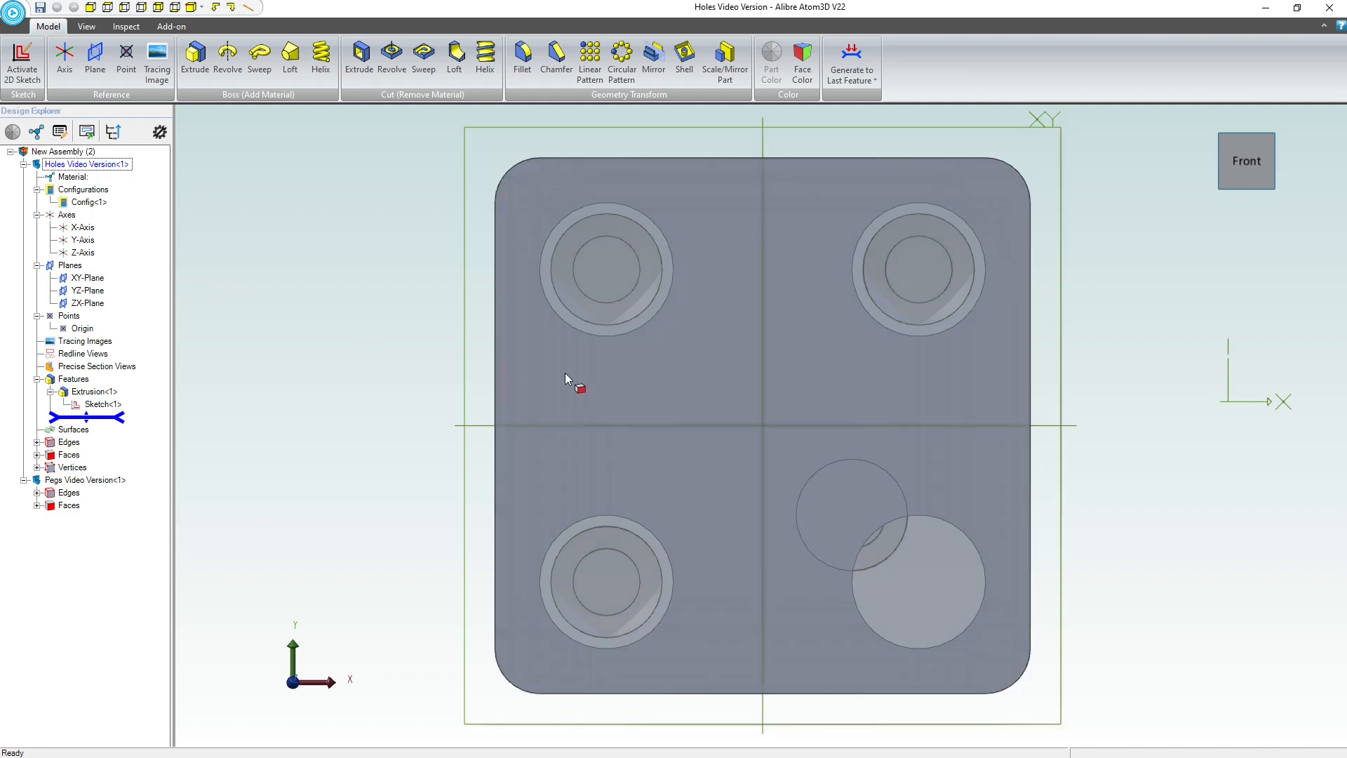
pyautogui.moveTo(574, 452)
pyautogui.mouseDown(button='middle')
pyautogui.moveTo(587, 419)
pyautogui.moveTo(561, 434)
pyautogui.mouseUp(button='middle')
pyautogui.scroll(-2, 566, 432)
pyautogui.moveTo(649, 692); pyautogui.dragTo(646, 605, button='middle')
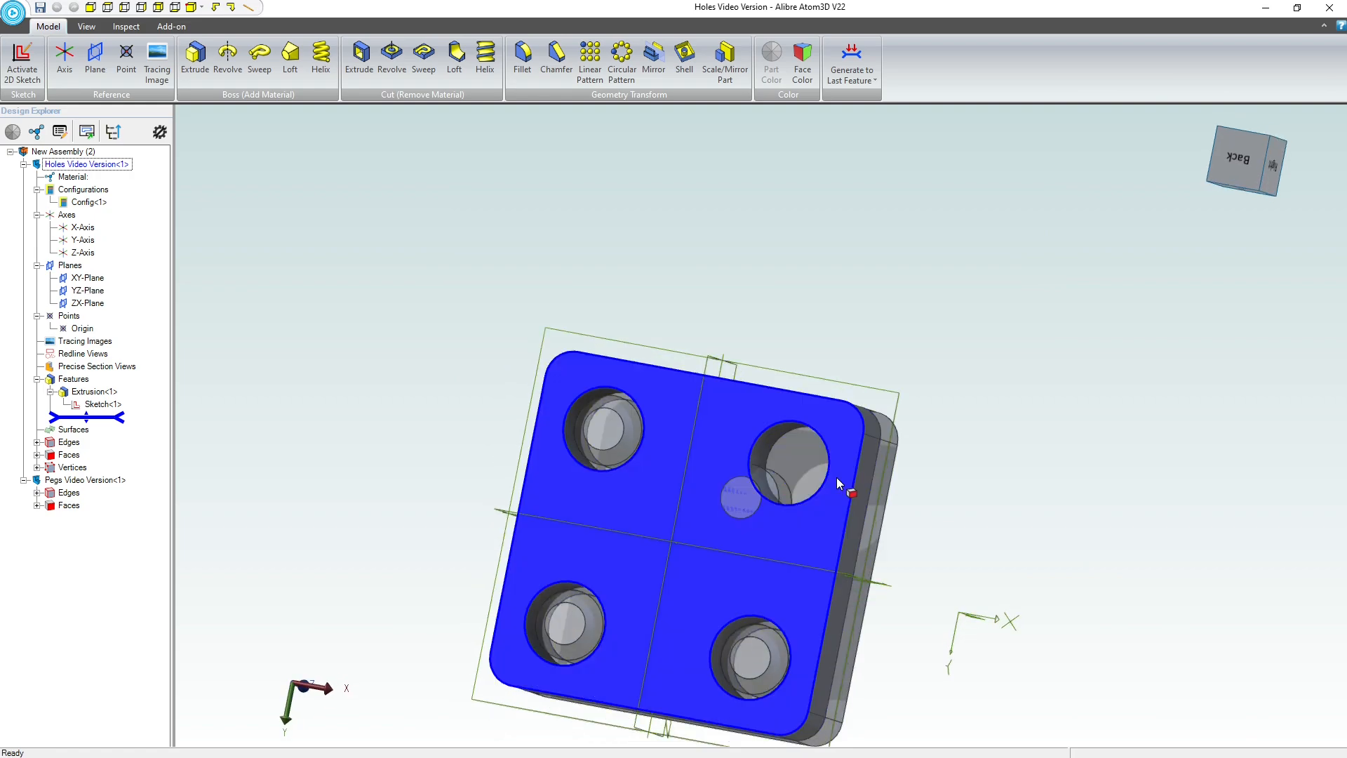
pyautogui.scroll(2, 786, 494)
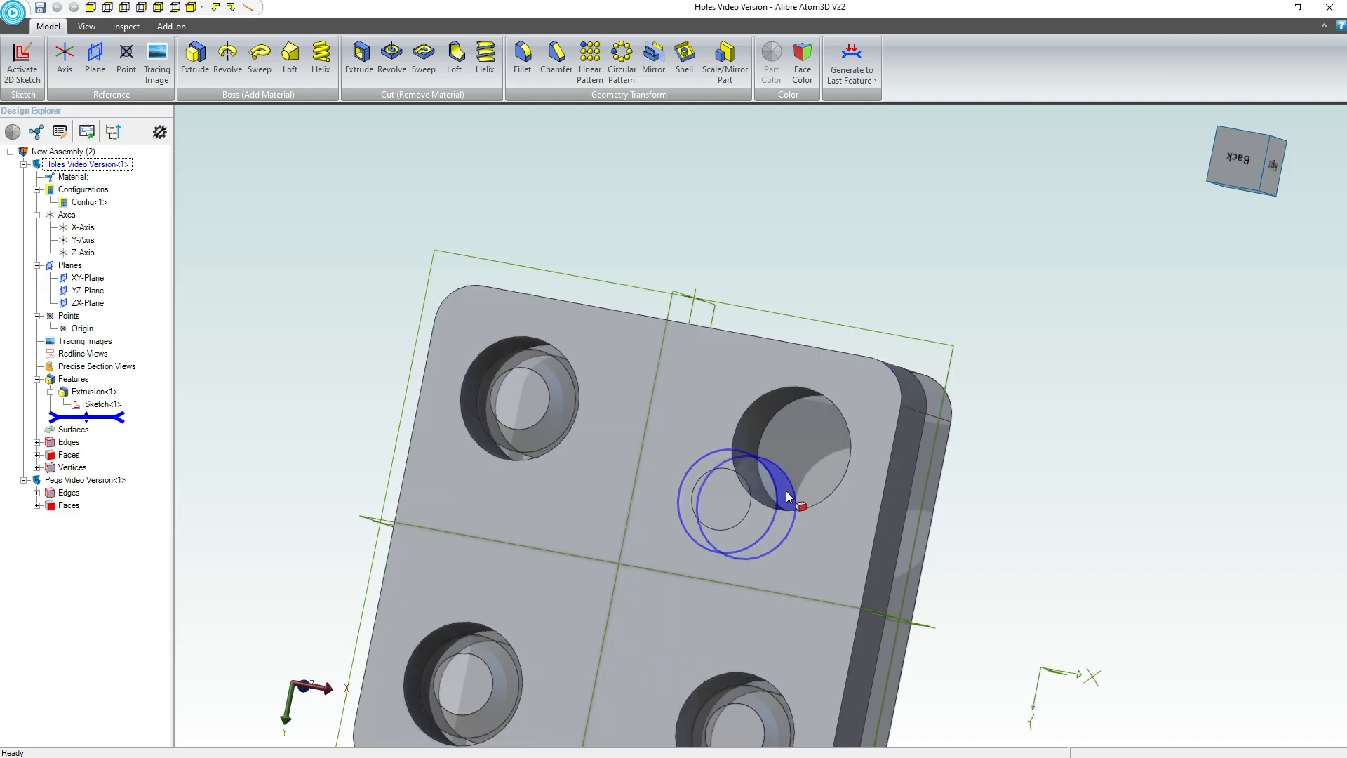
pyautogui.click(776, 471)
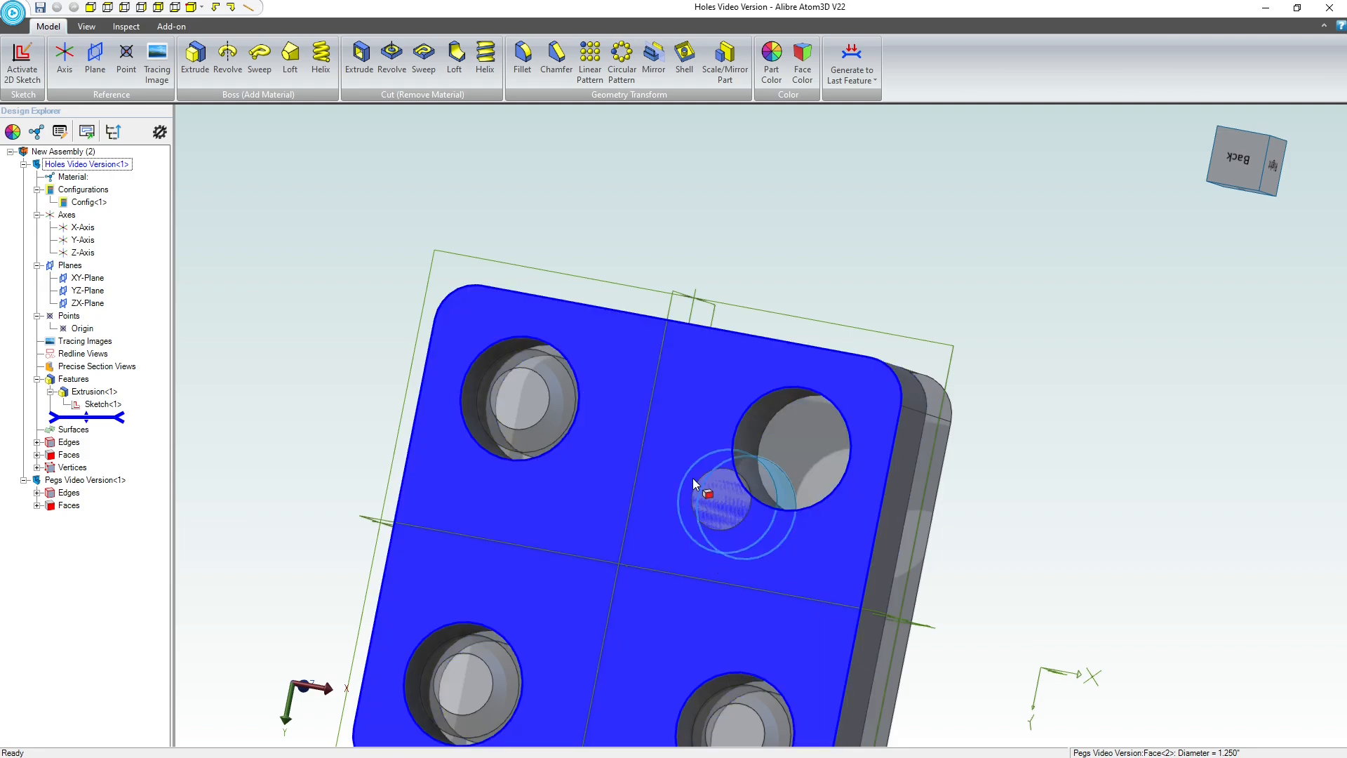
pyautogui.moveTo(688, 497); pyautogui.dragTo(695, 477, button='middle')
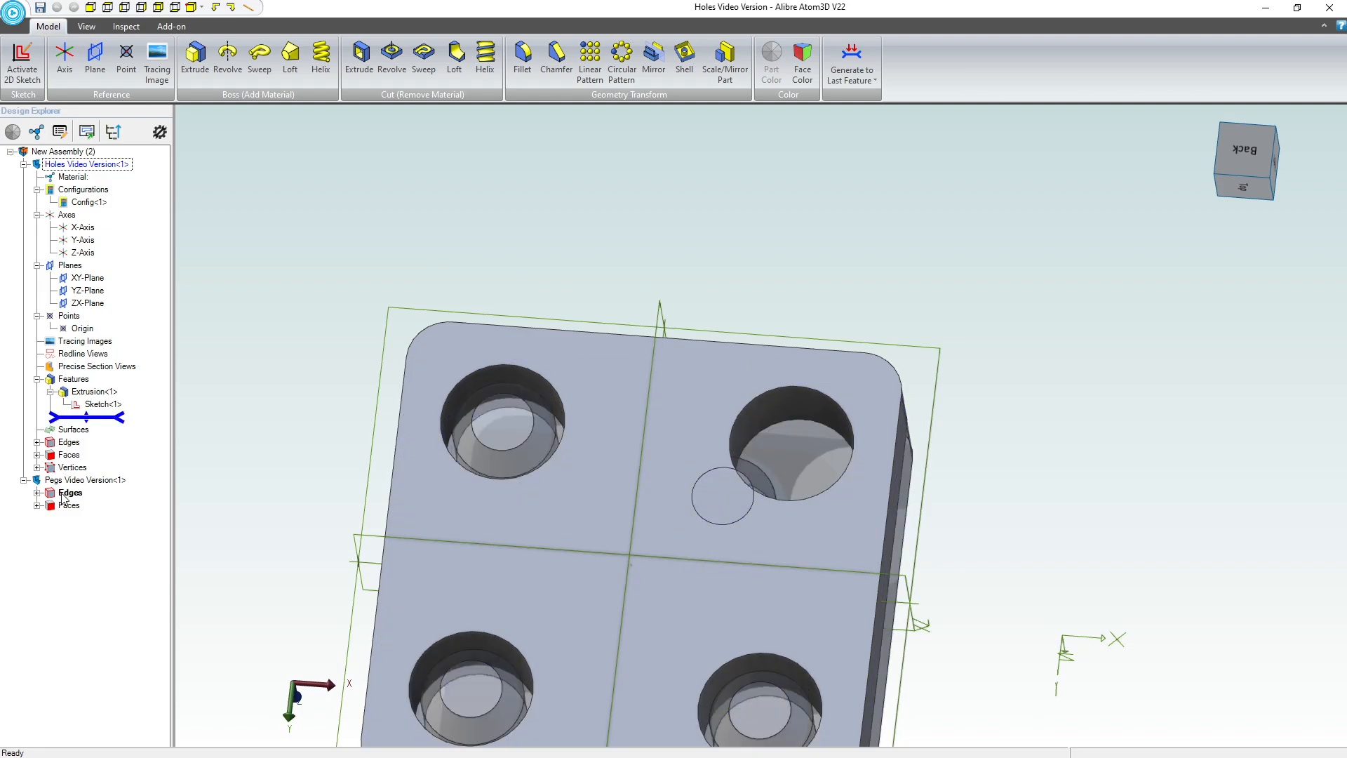
# Return from editing the holes plate to the top-level assembly.
pyautogui.click(90, 152)
pyautogui.rightClick(89, 152)
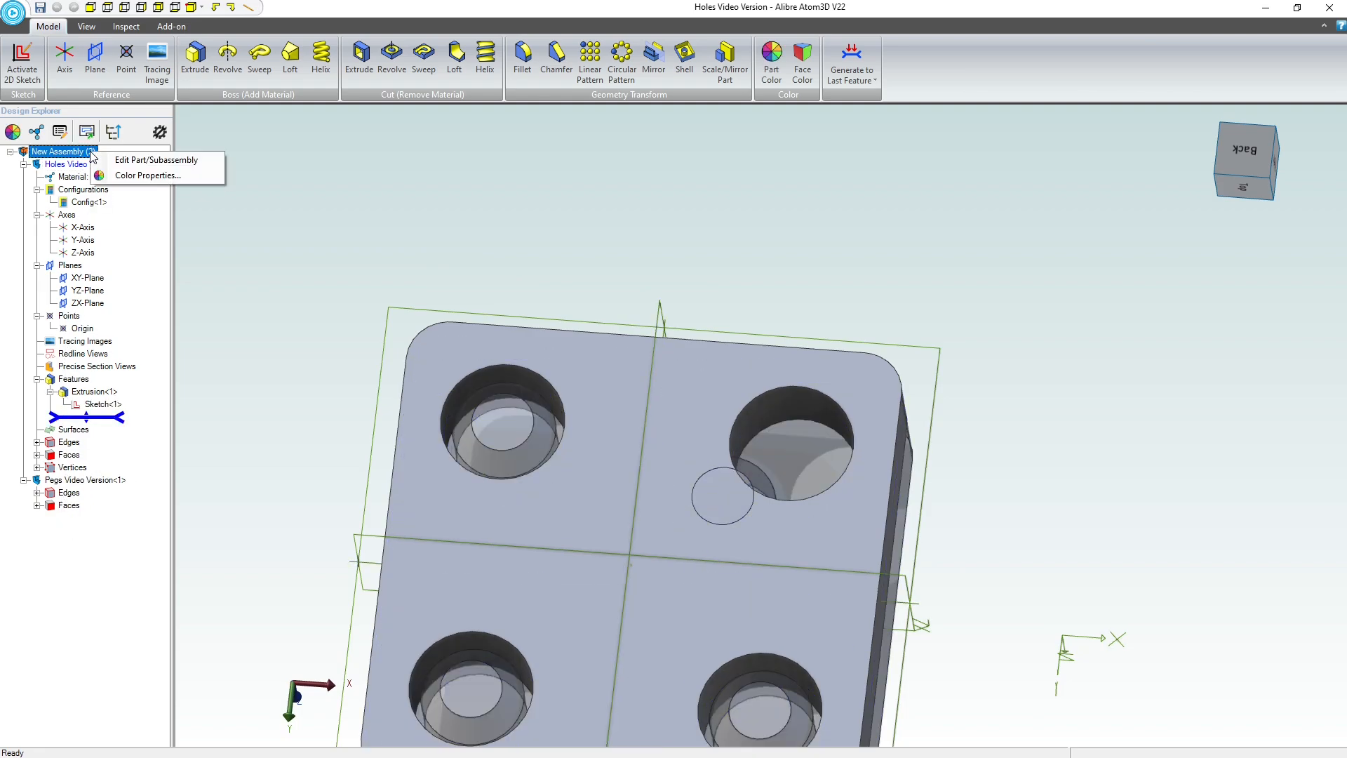
pyautogui.click(219, 241)
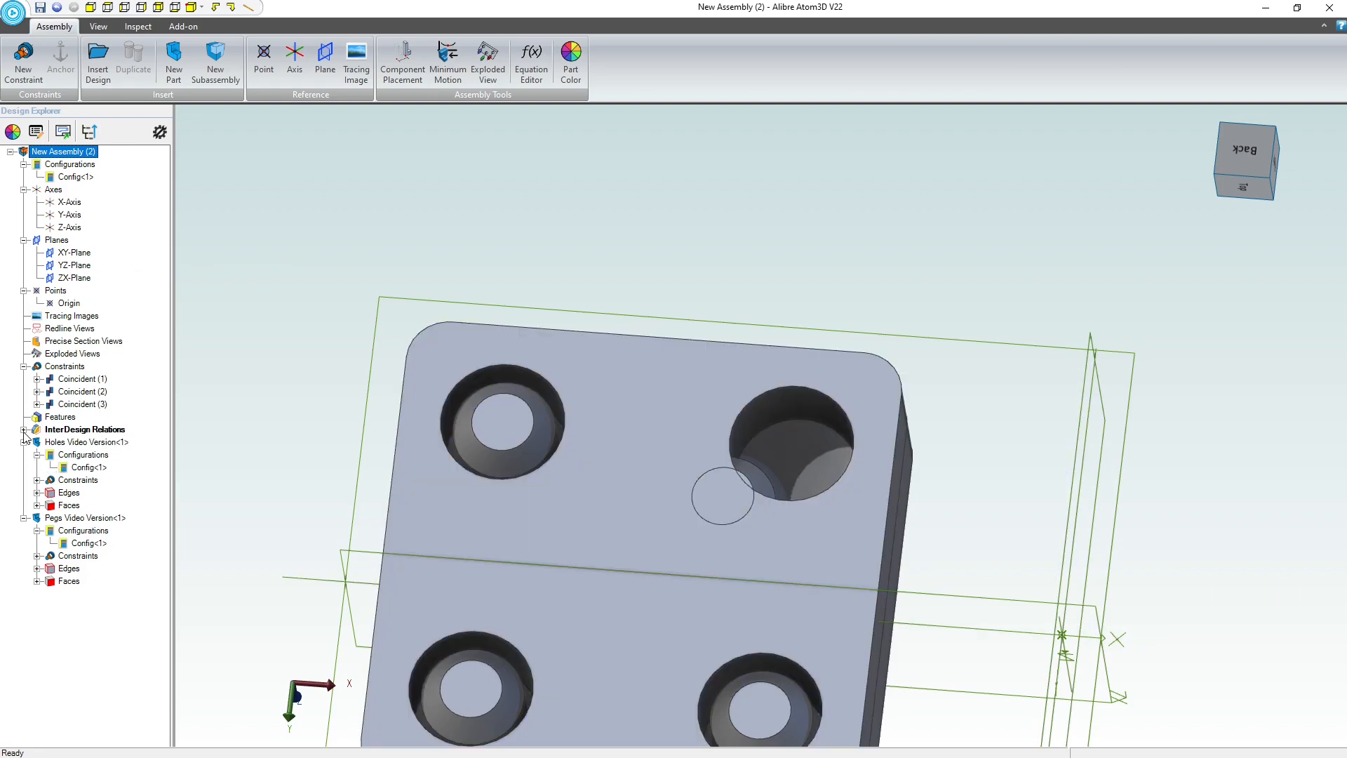
# Examine which edges each InterDesign relation links, especially InterDesign (4), and compare them with the redrawn hole and its peg.
pyautogui.click(23, 429)
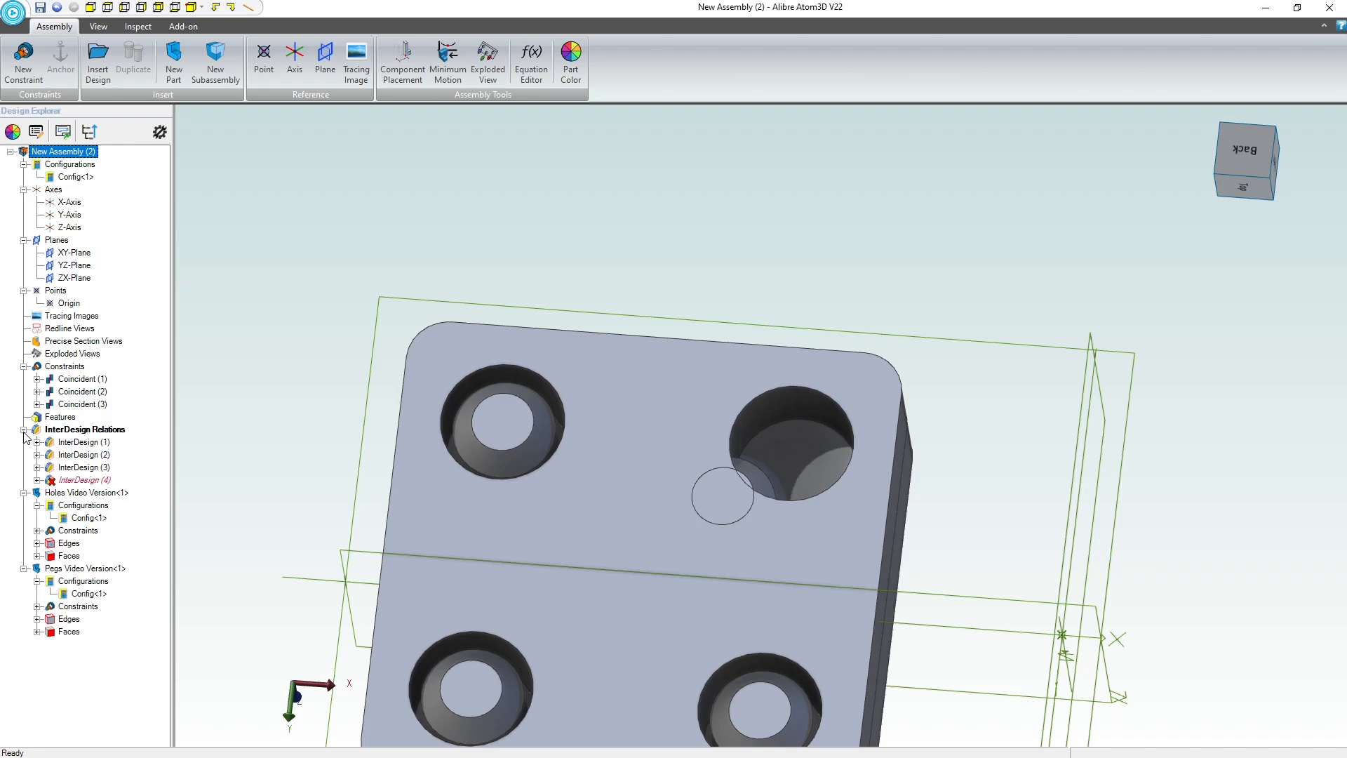
pyautogui.click(79, 479)
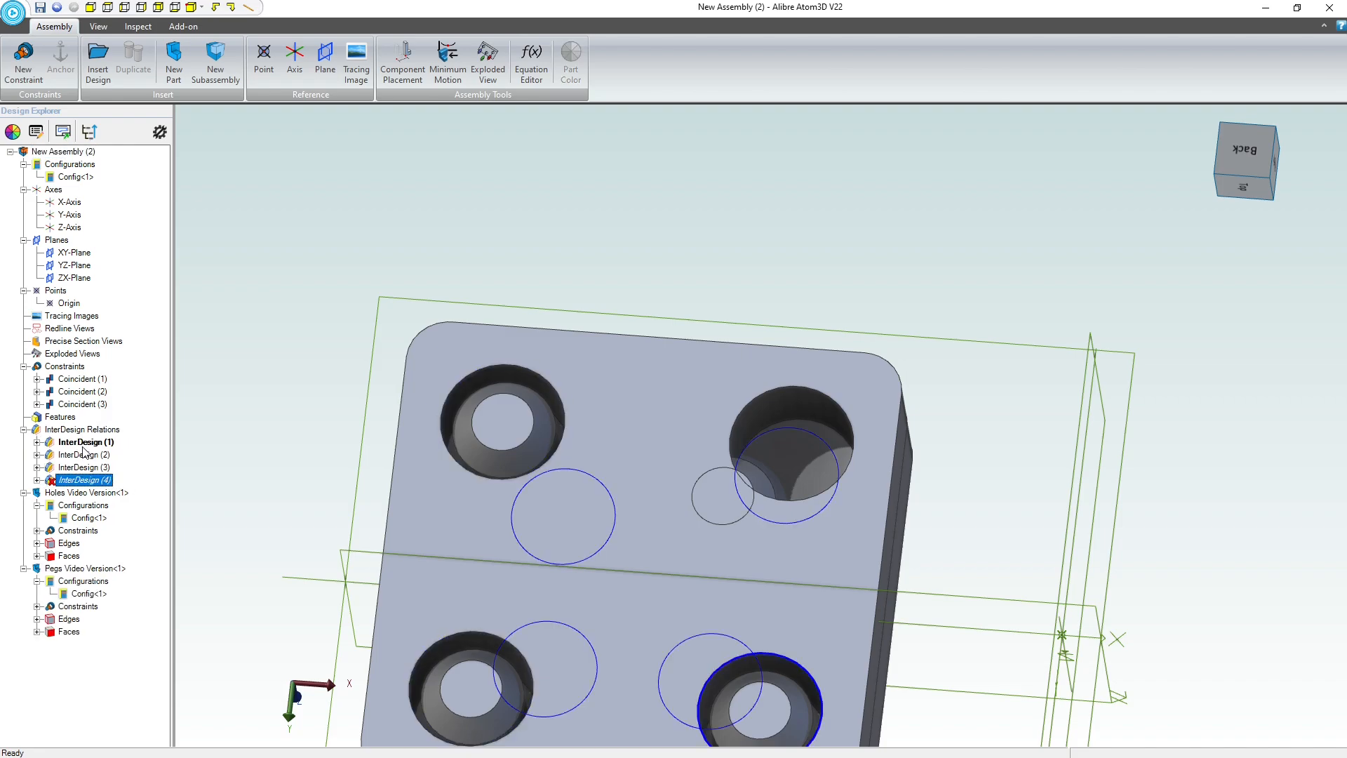
pyautogui.click(83, 443)
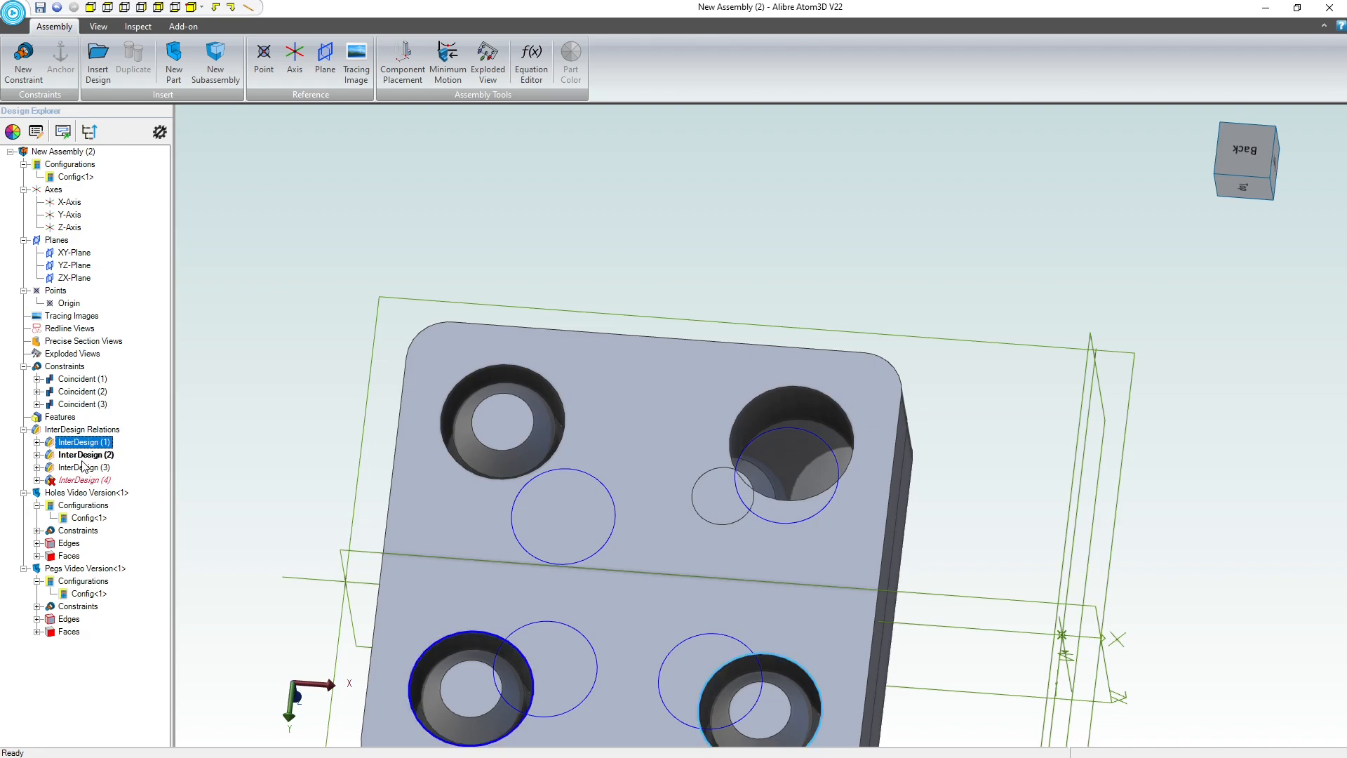
pyautogui.click(83, 455)
pyautogui.click(82, 468)
pyautogui.click(81, 481)
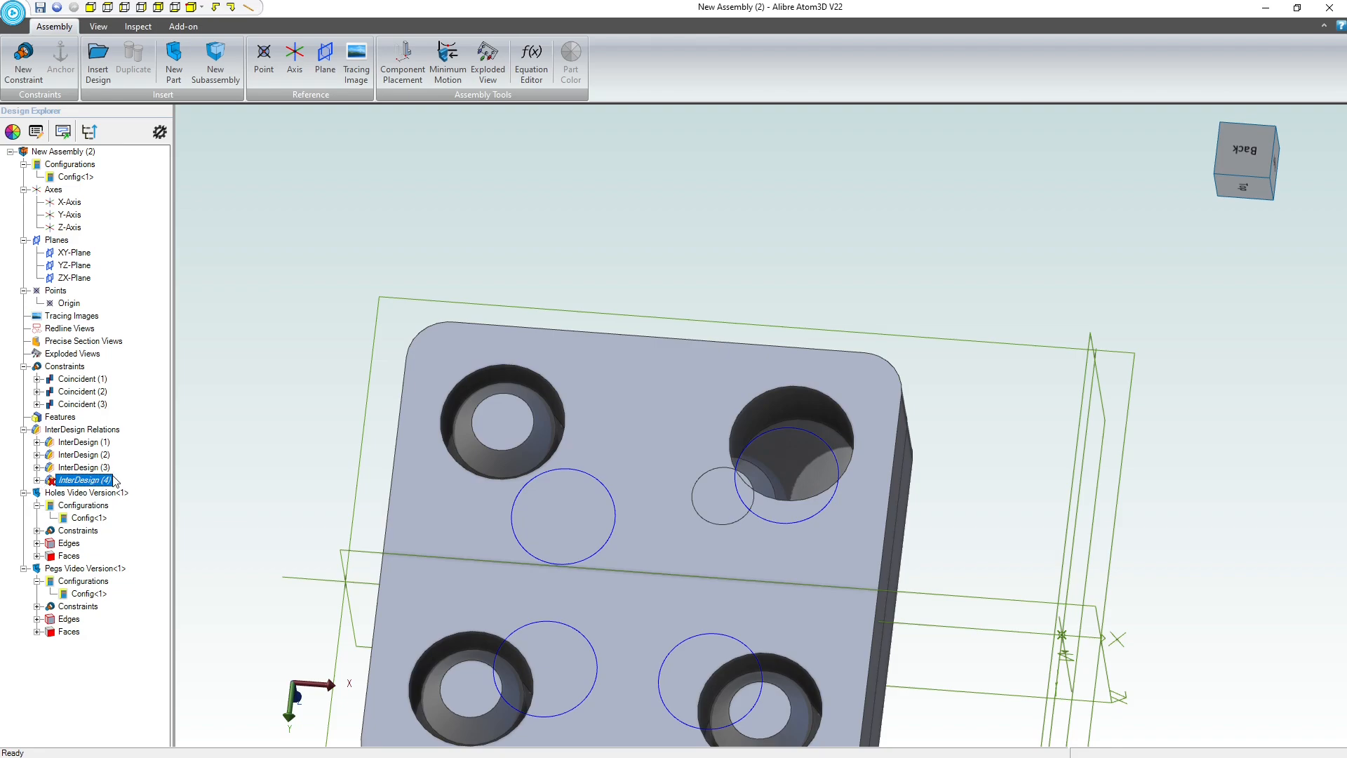
pyautogui.rightClick(76, 483)
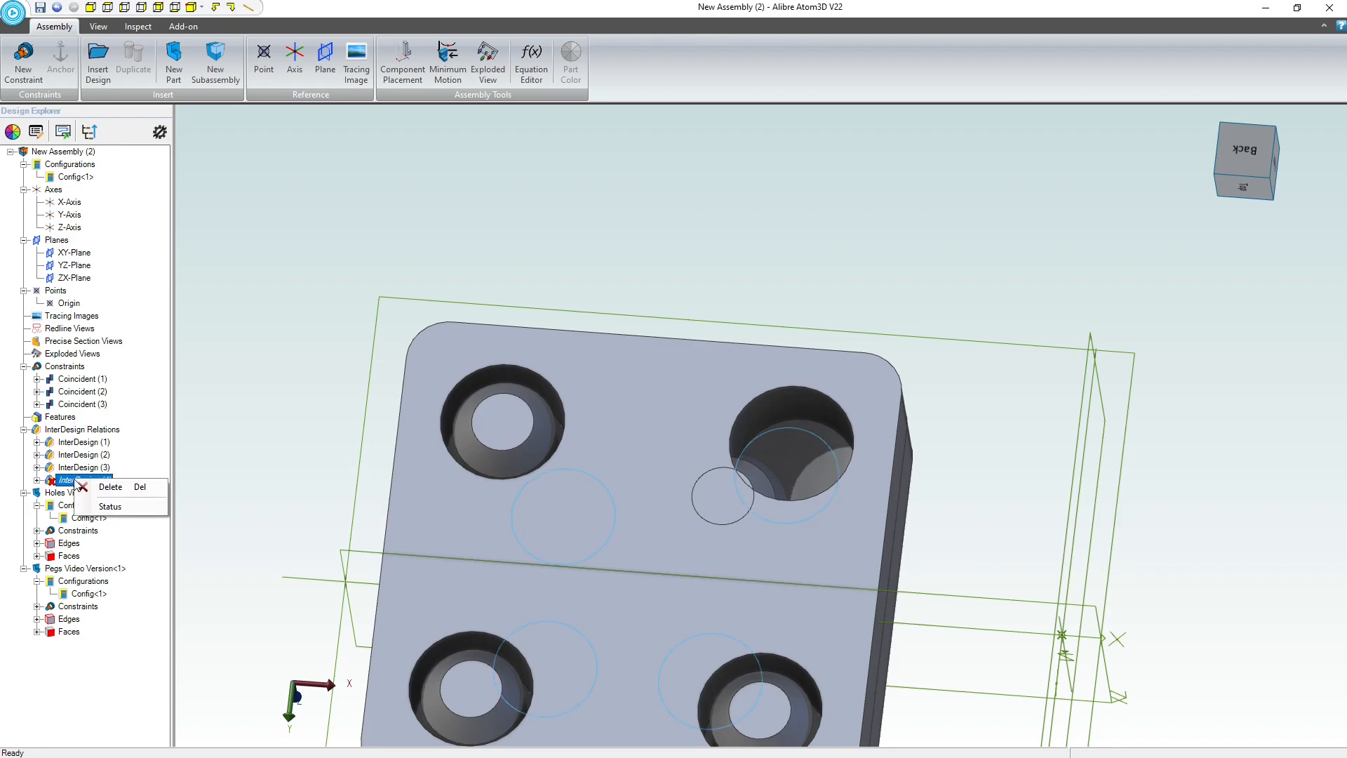
pyautogui.click(262, 447)
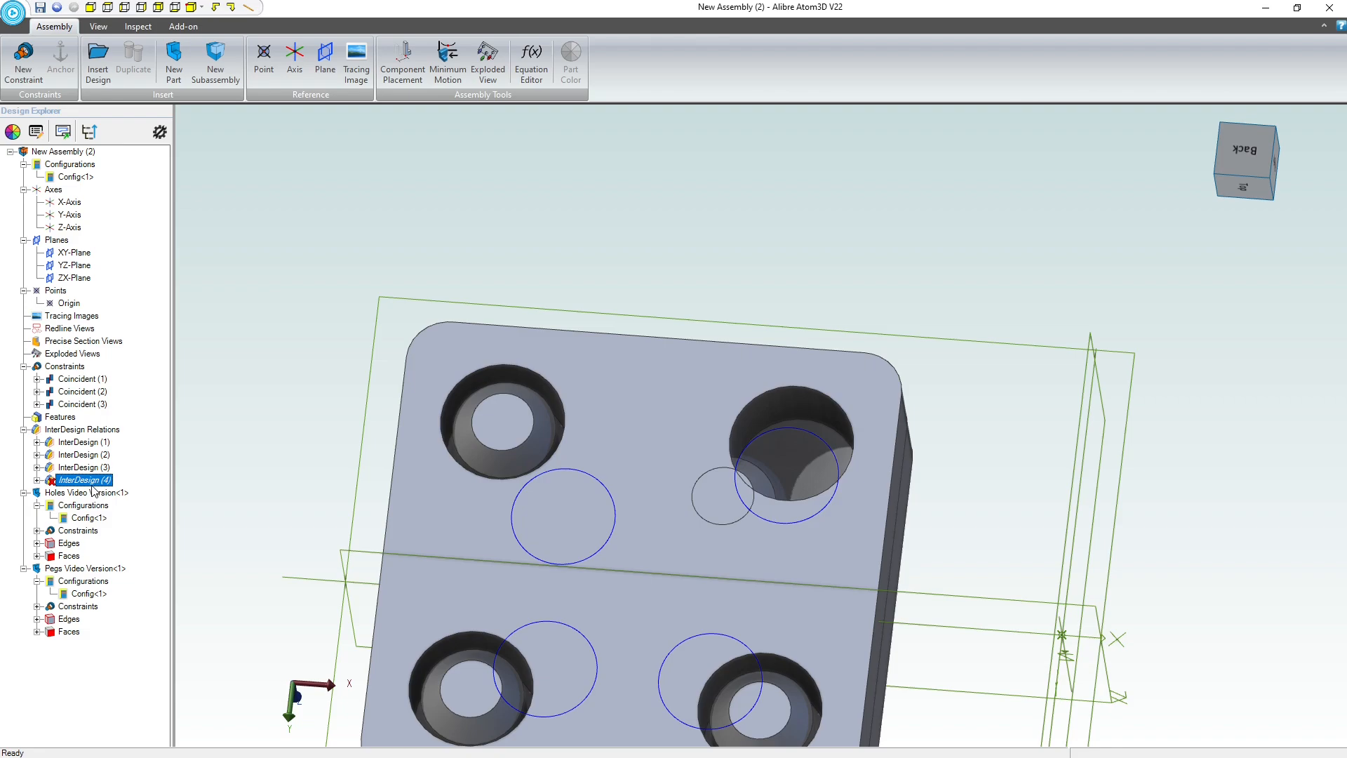
pyautogui.click(574, 303)
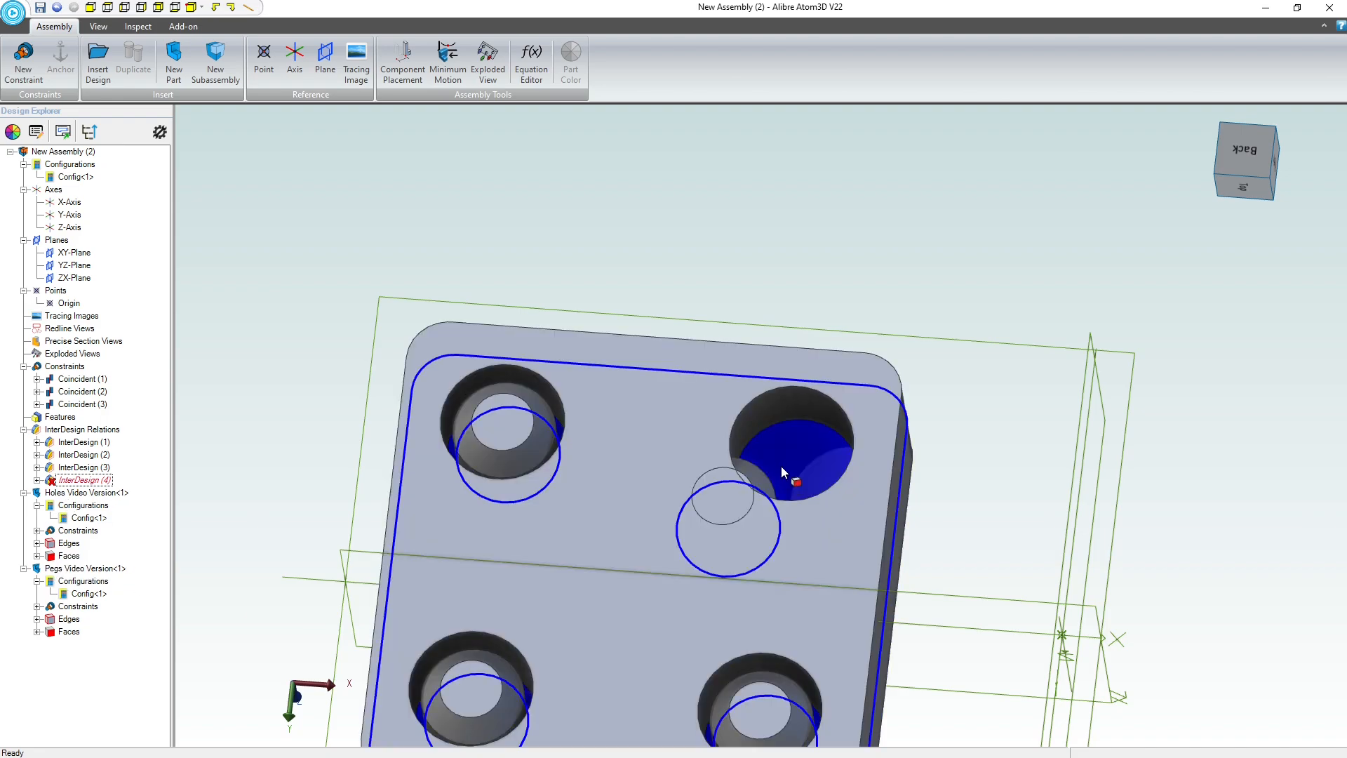
pyautogui.scroll(-2, 775, 466)
pyautogui.scroll(3, 773, 466)
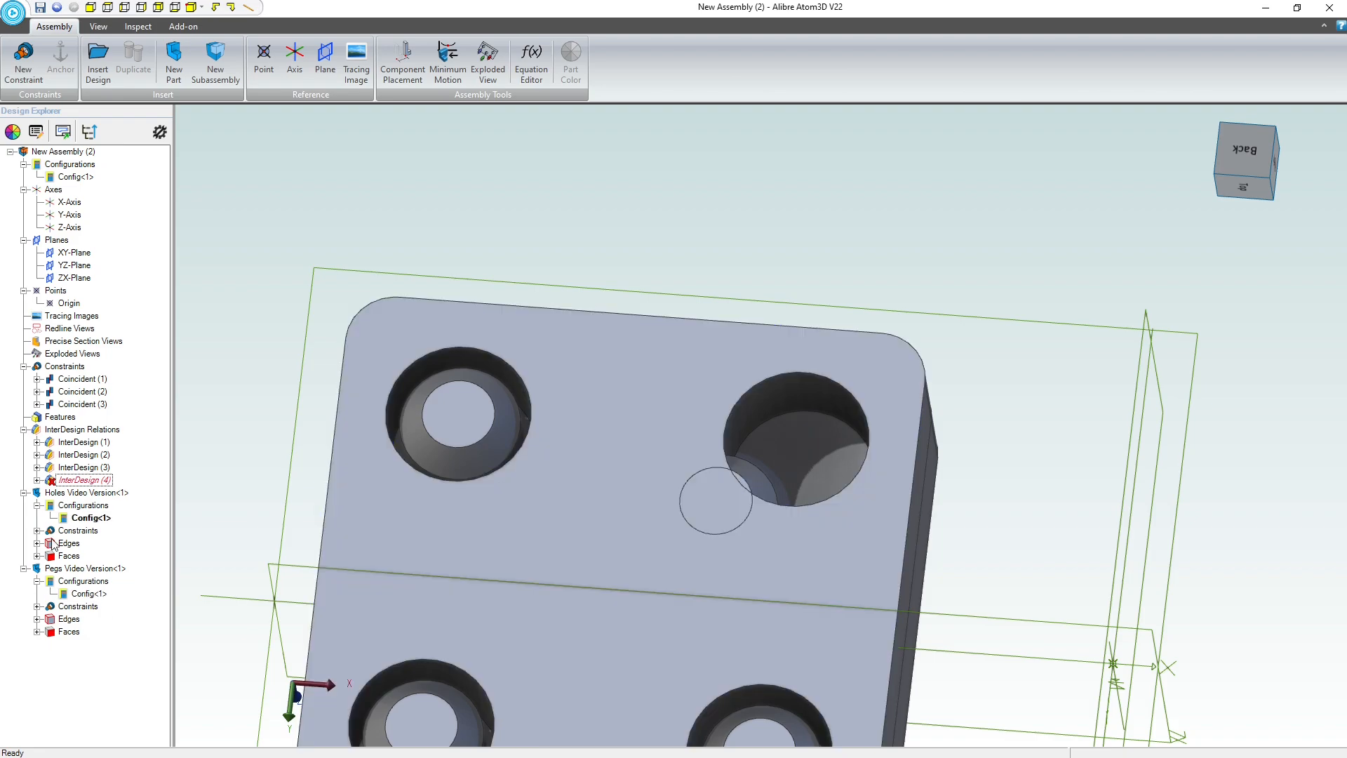
# Edit the pegs part in place from the assembly and open the sketch behind its pegs.
pyautogui.rightClick(84, 569)
pyautogui.click(136, 531)
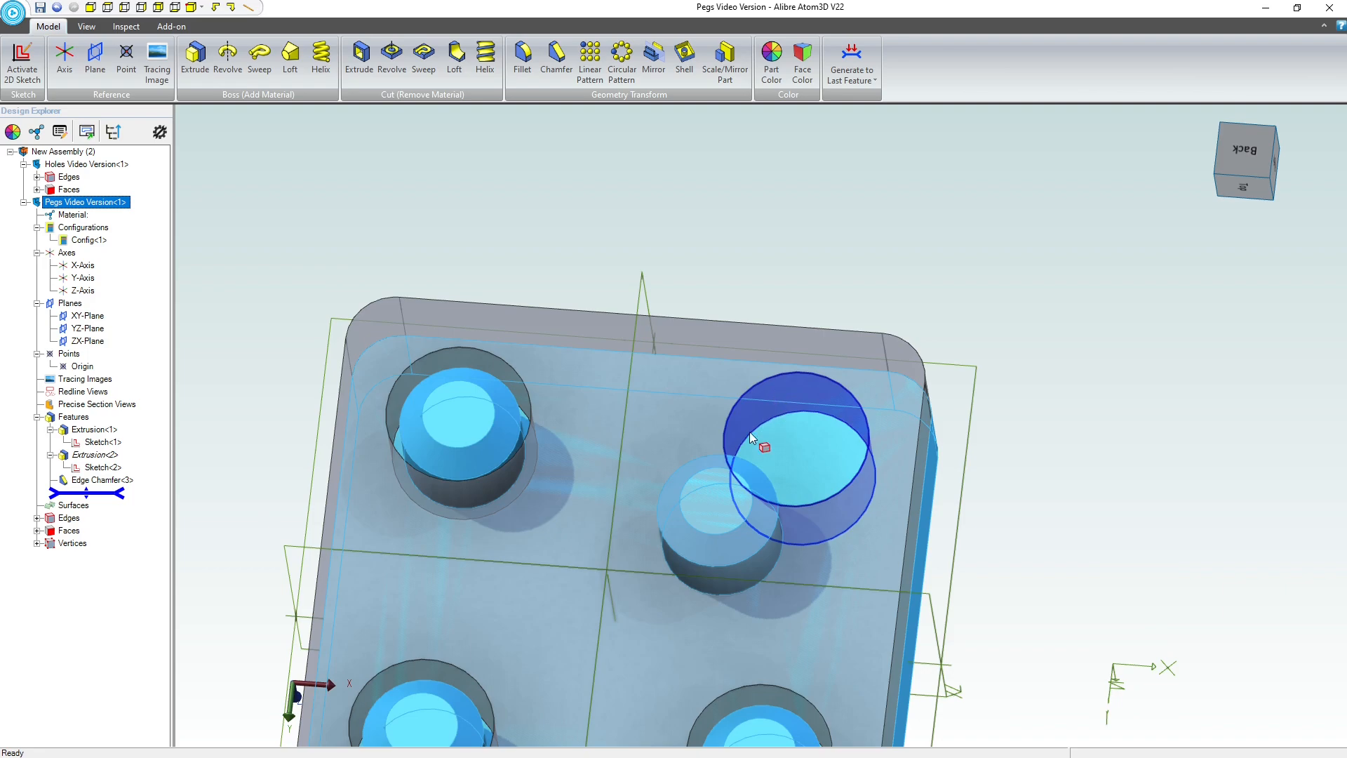
pyautogui.rightClick(746, 569)
pyautogui.click(928, 299)
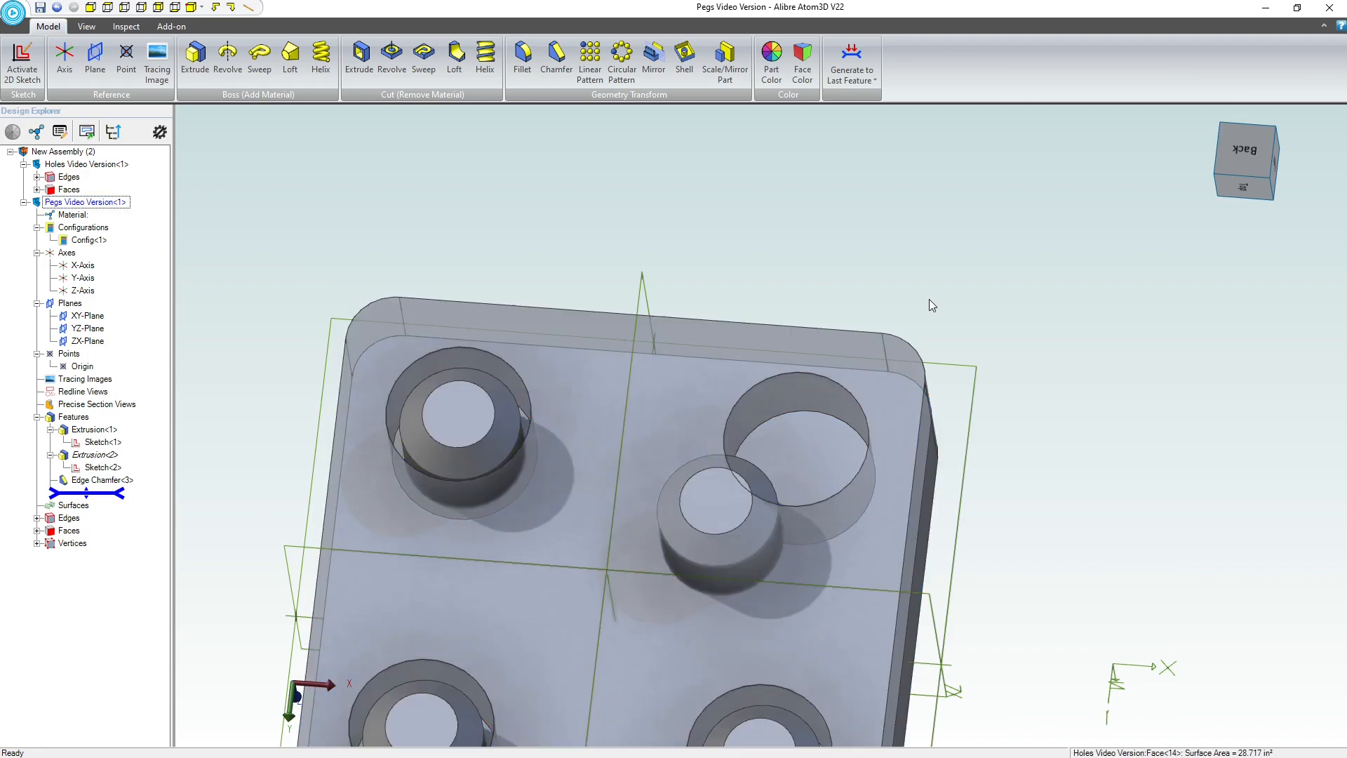
pyautogui.moveTo(905, 350); pyautogui.dragTo(847, 378, button='middle')
pyautogui.rightClick(848, 379)
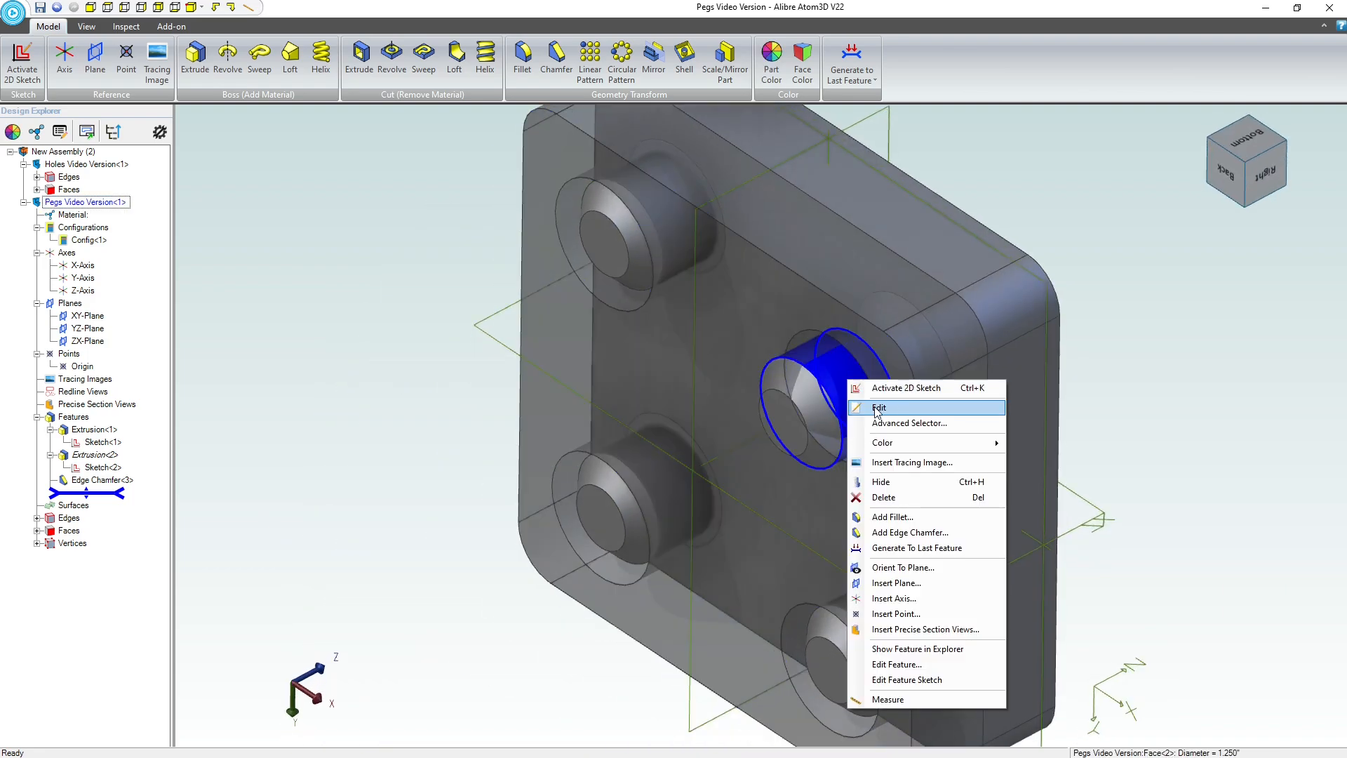
pyautogui.click(880, 388)
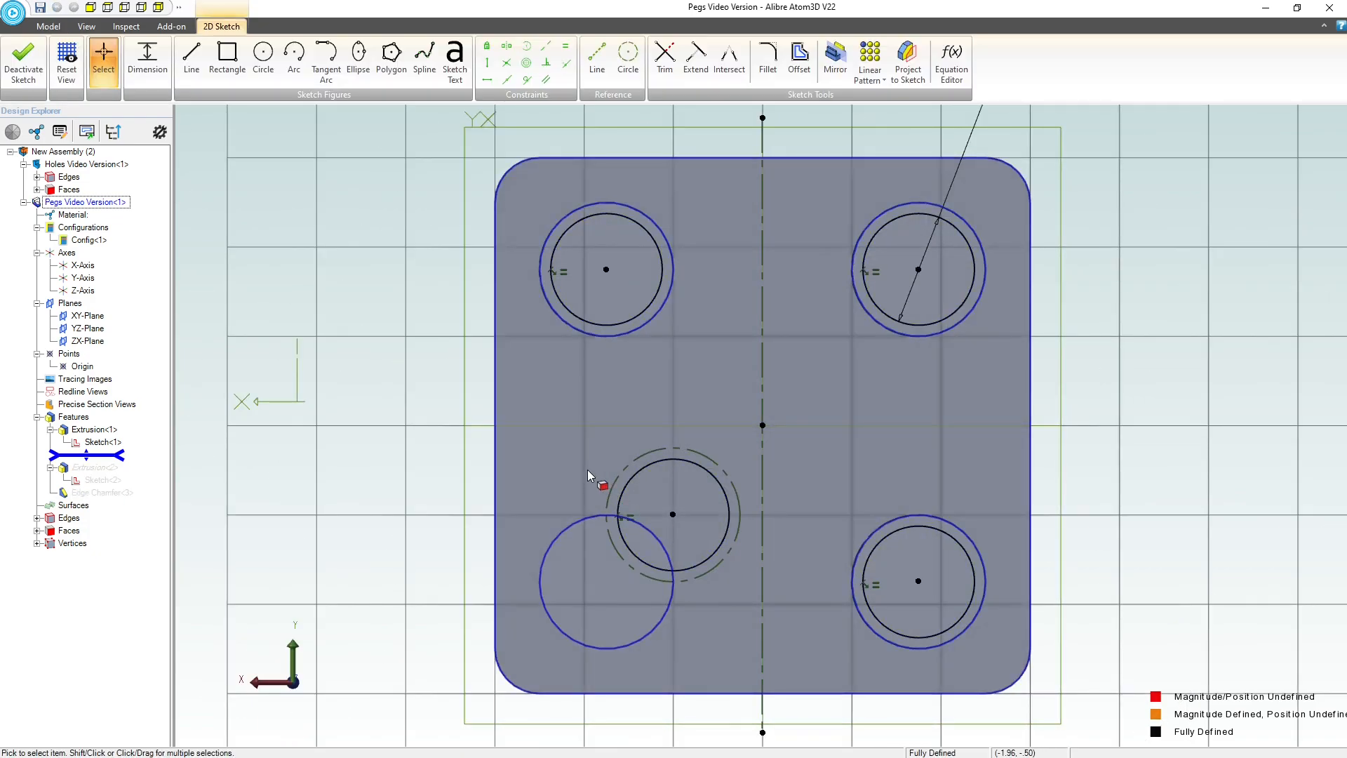
# Delete the outdated projected reference circle around the misaligned lower-left peg circle.
pyautogui.scroll(-1, 587, 469)
pyautogui.scroll(3, 590, 466)
pyautogui.click(652, 444)
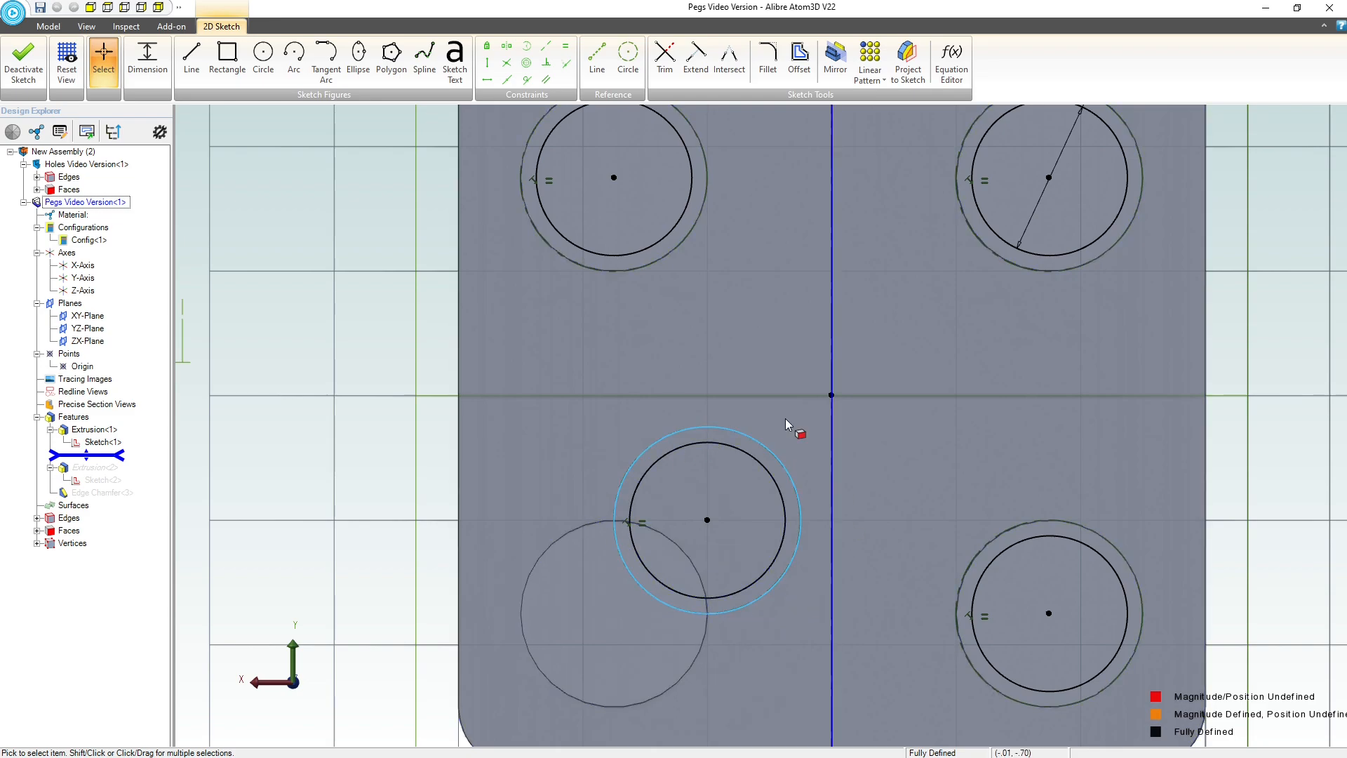
pyautogui.press('Delete')
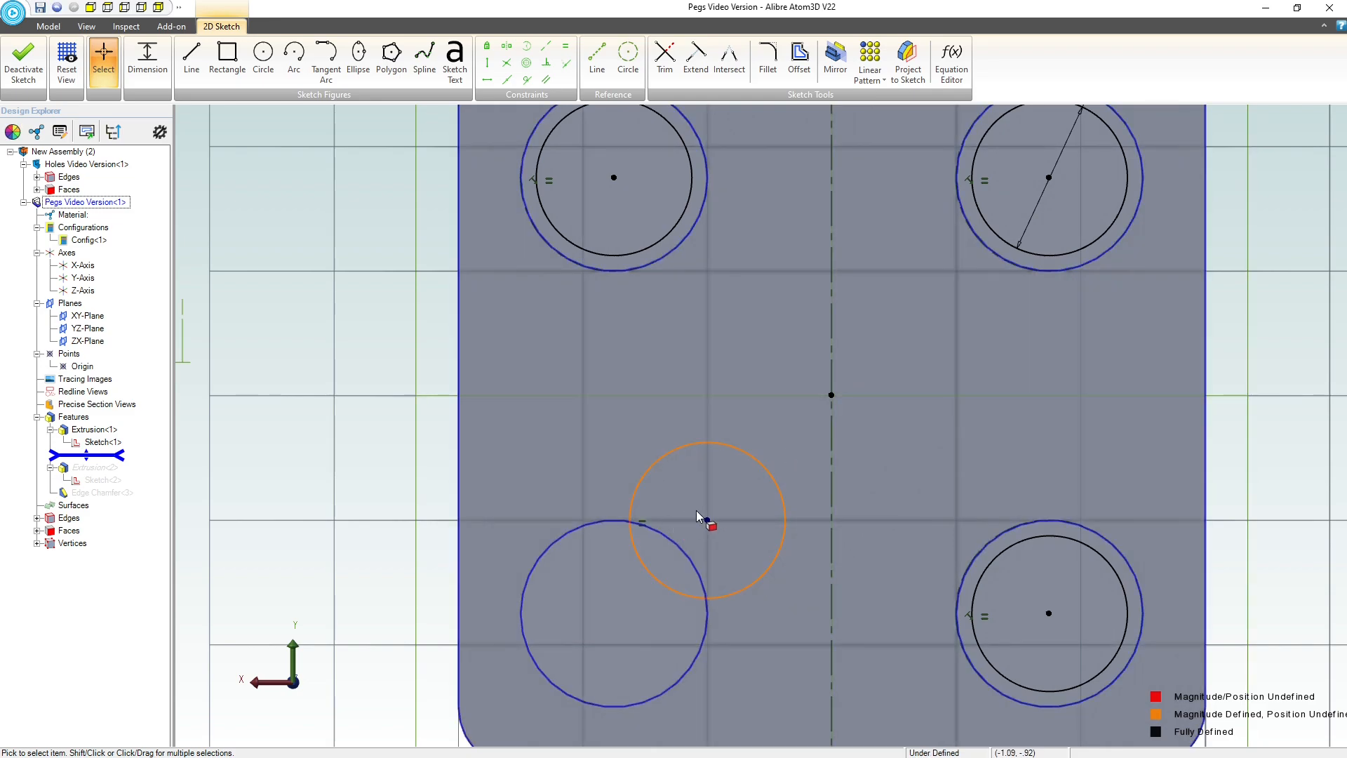
# Project the redrawn lower-left hole edge into the sketch as a reference figure, maintaining association to the source entity.
pyautogui.click(909, 62)
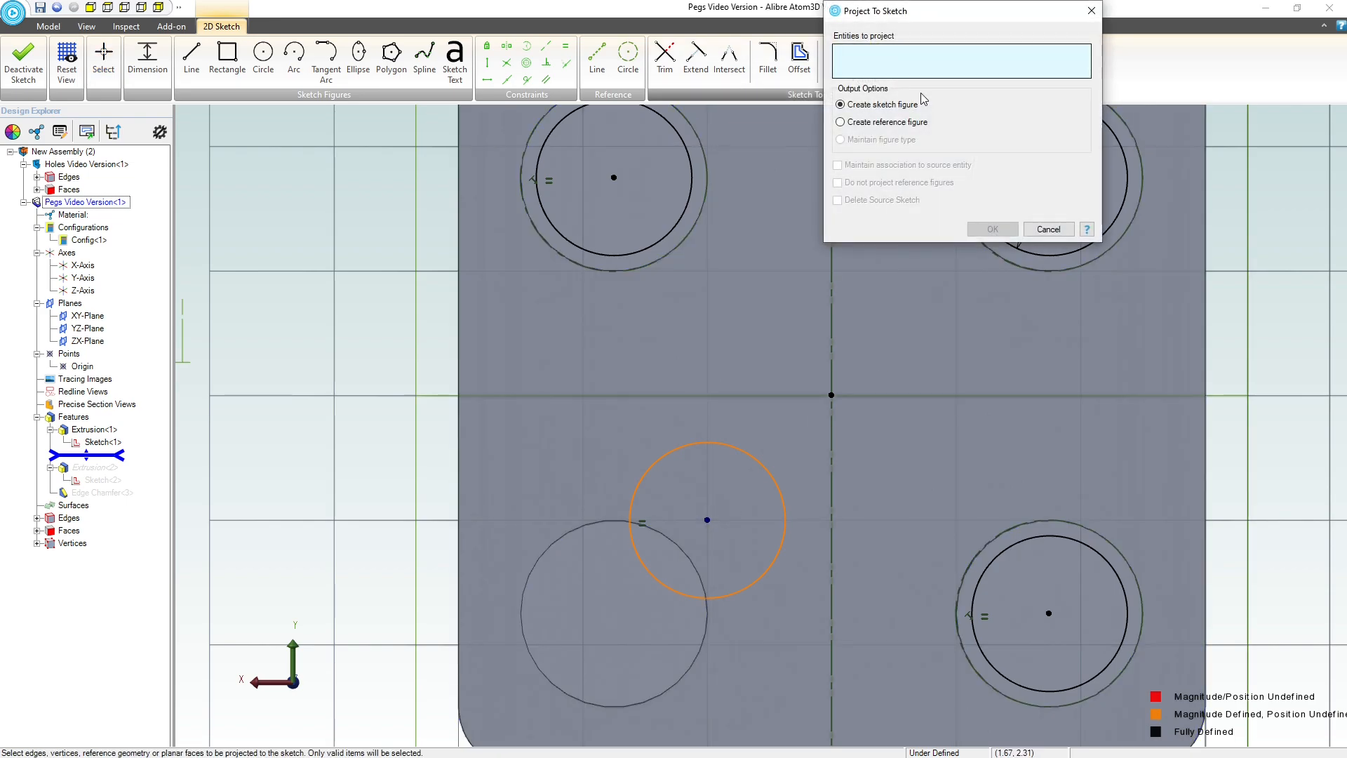
pyautogui.click(839, 122)
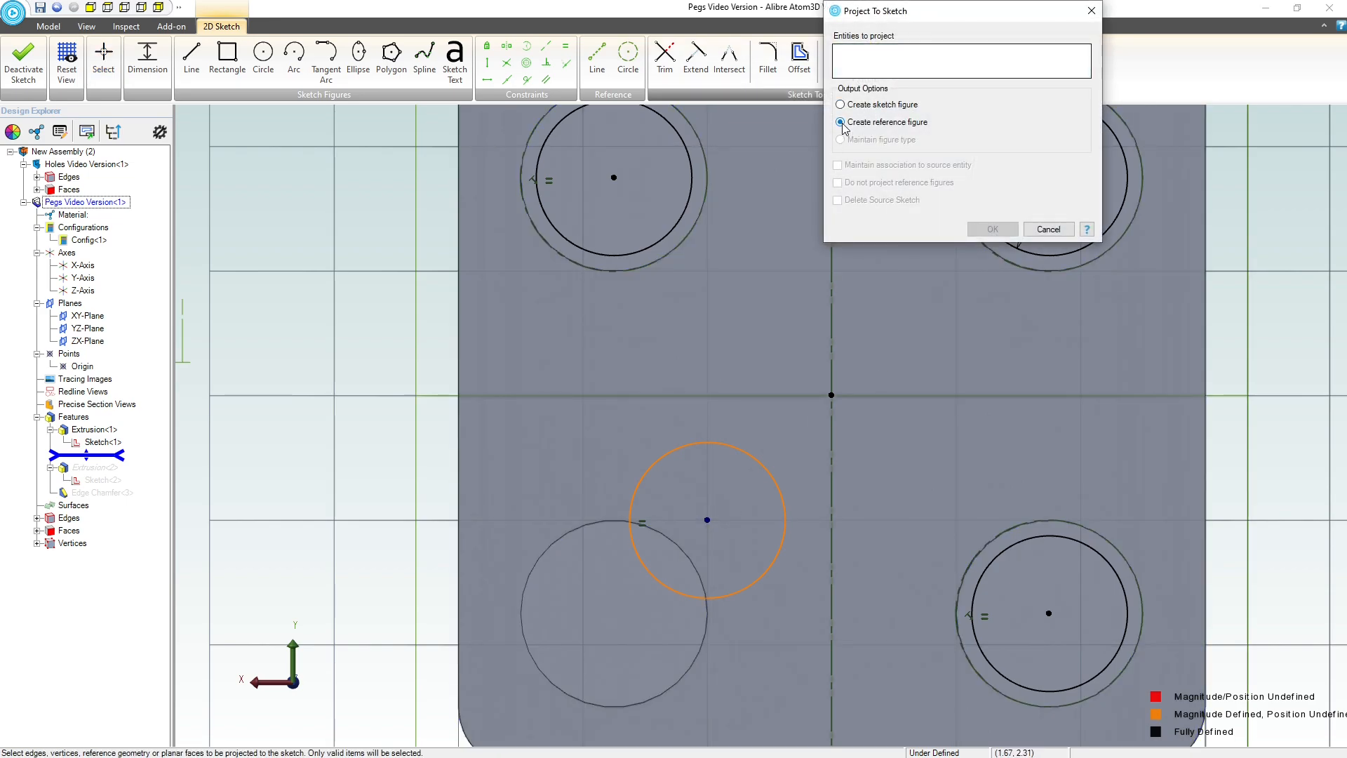
pyautogui.click(579, 523)
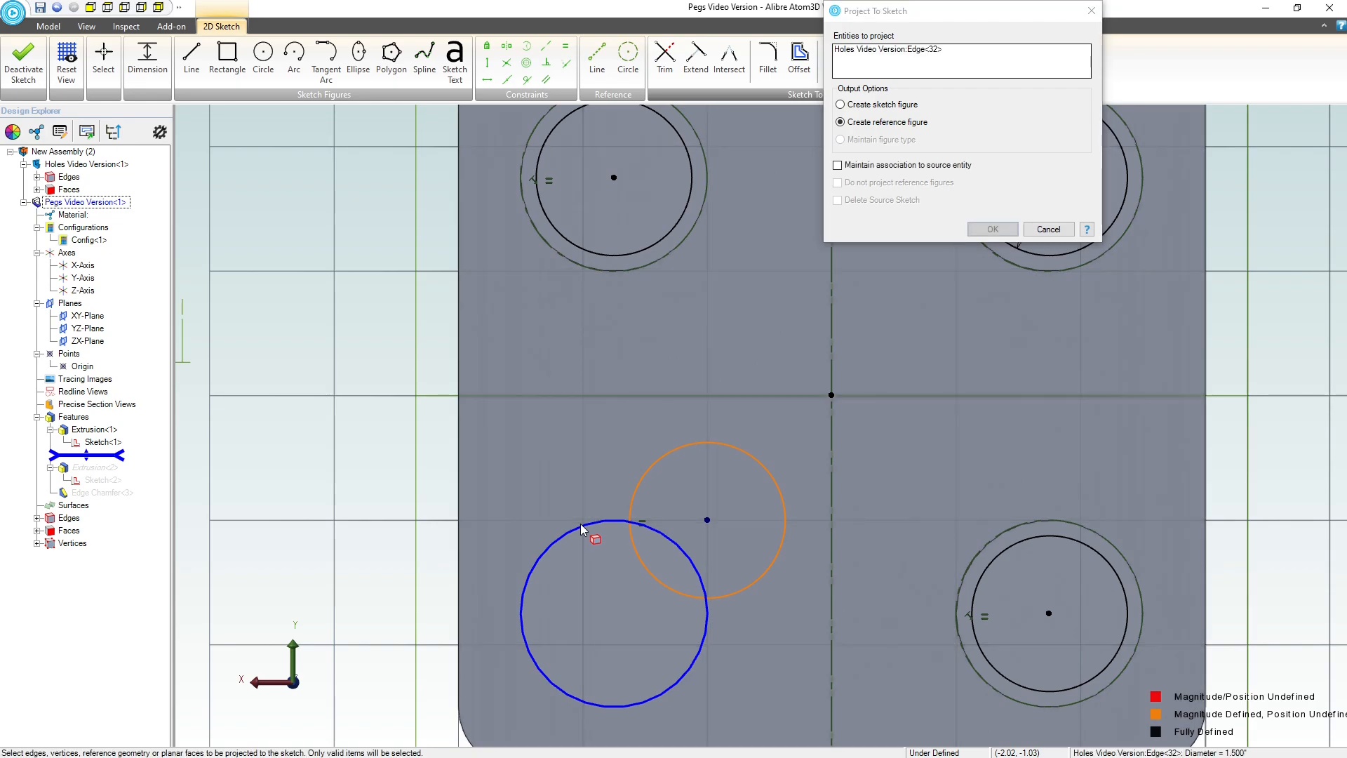
pyautogui.click(835, 165)
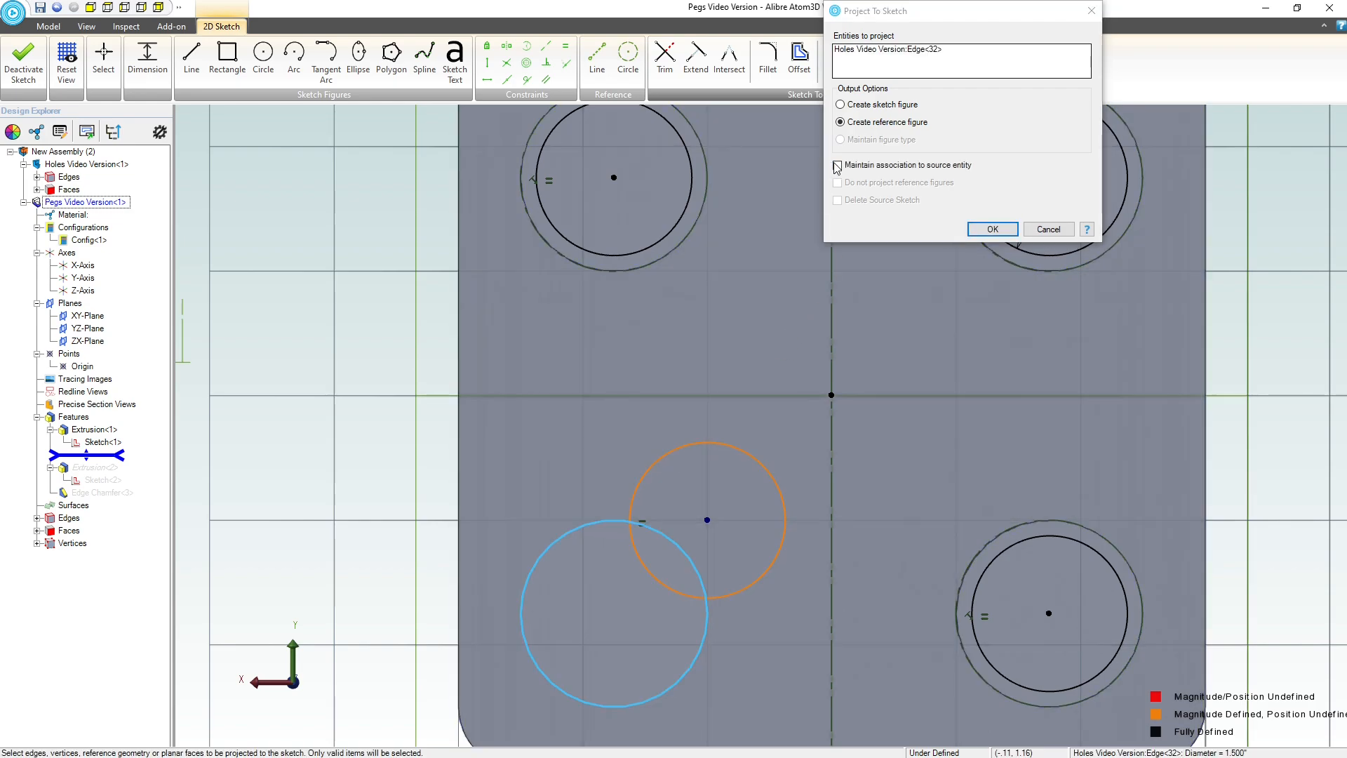
pyautogui.click(988, 229)
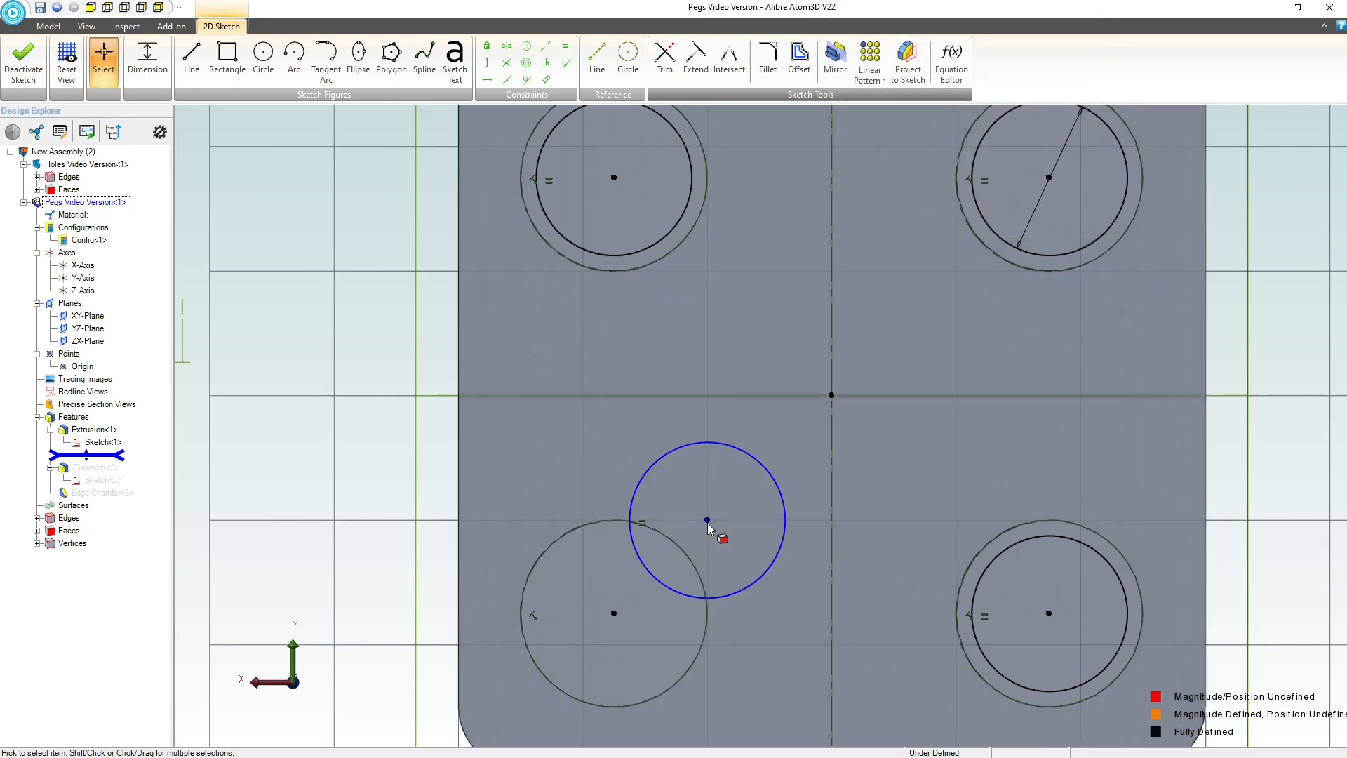
# Constrain the misaligned peg circle concentric with the newly projected reference circle and close the sketch.
pyautogui.click(525, 63)
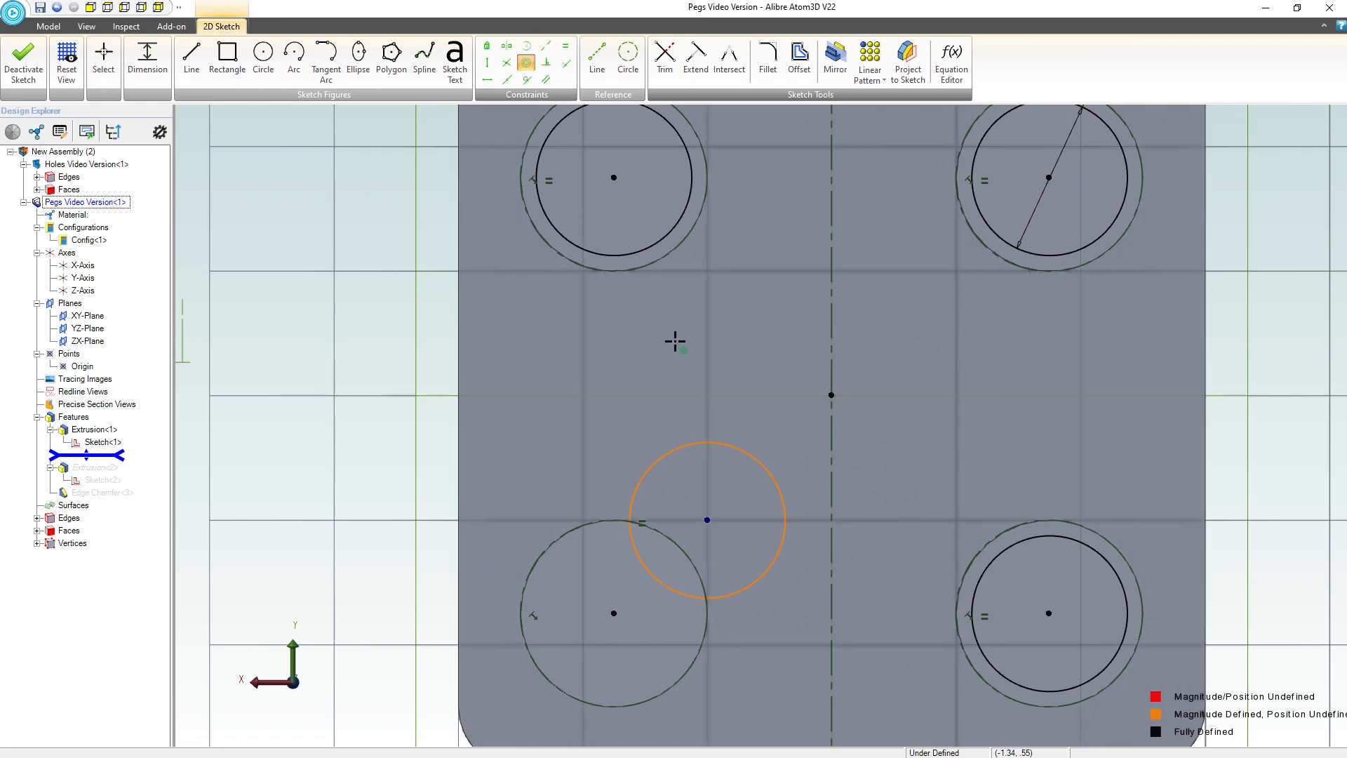
pyautogui.click(737, 445)
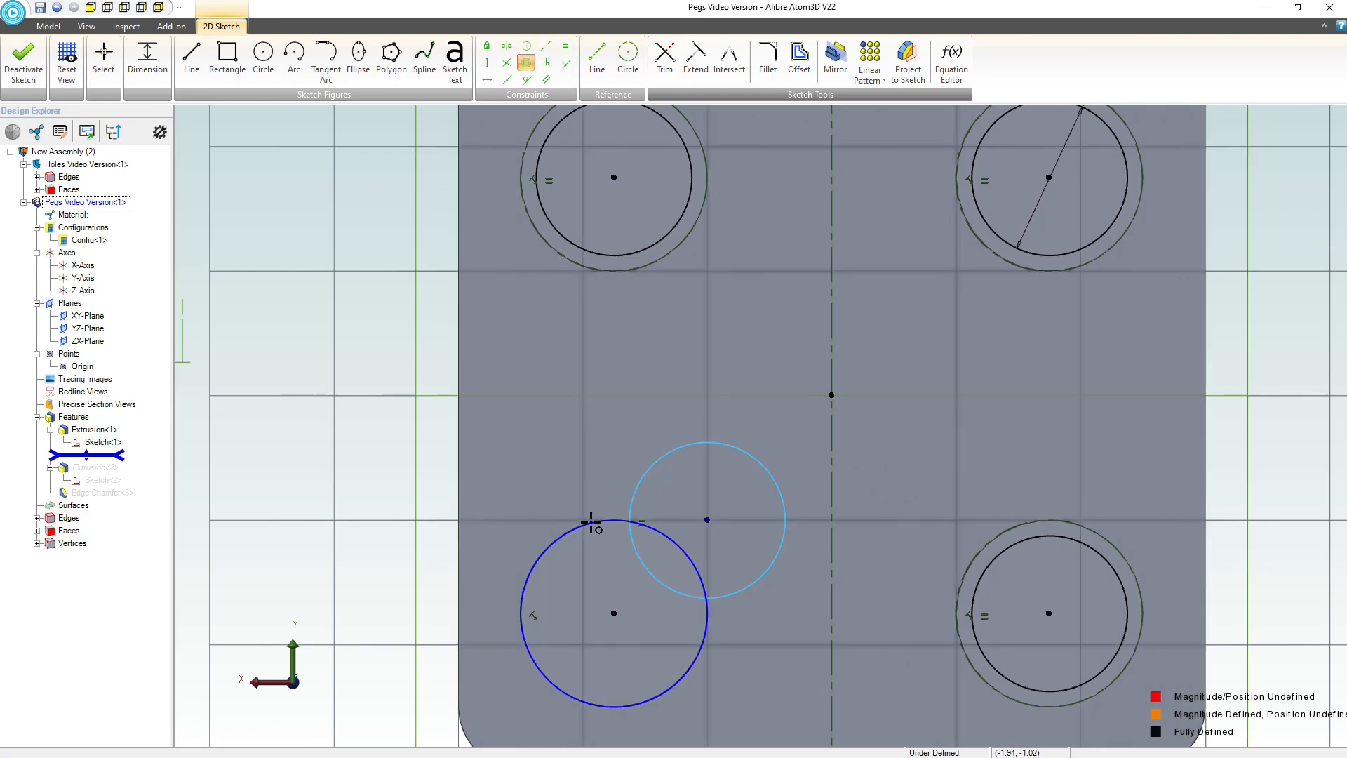
pyautogui.click(593, 524)
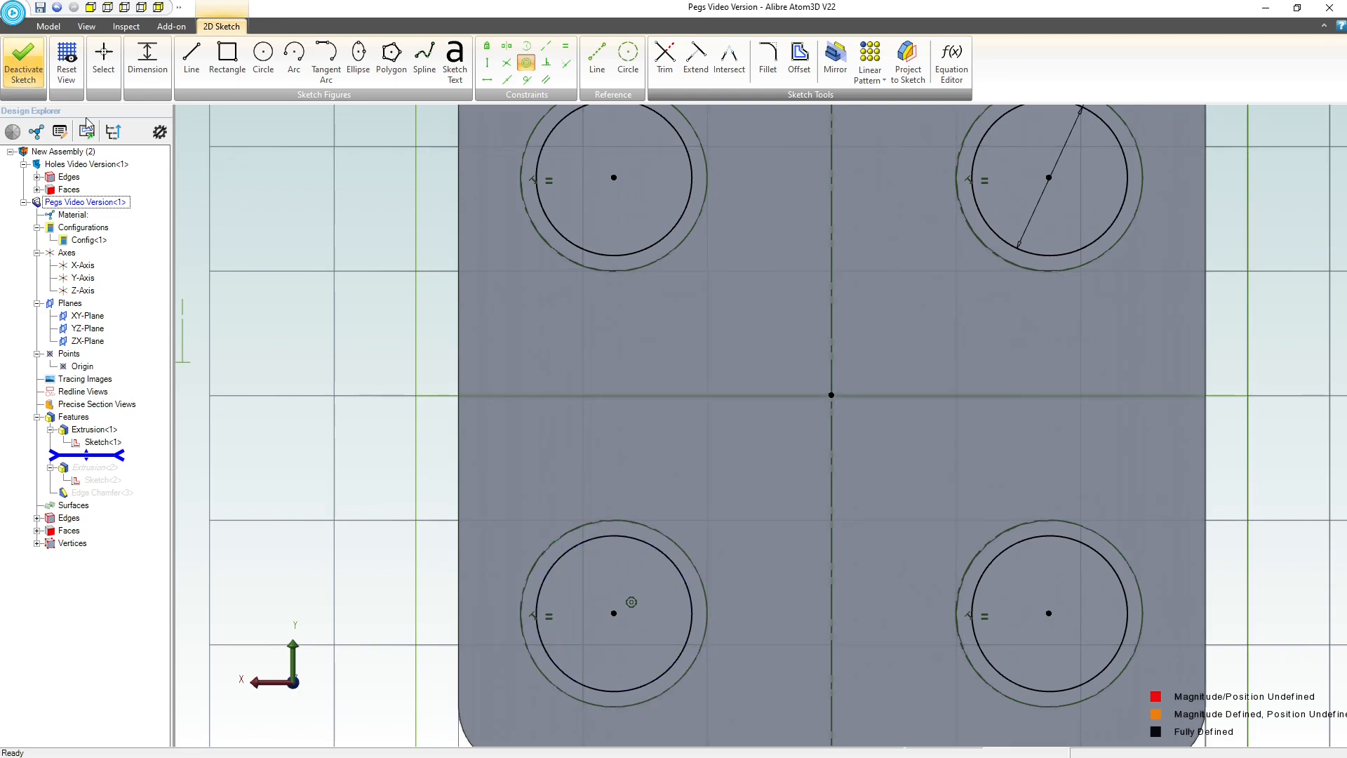
pyautogui.click(24, 59)
pyautogui.click(329, 350)
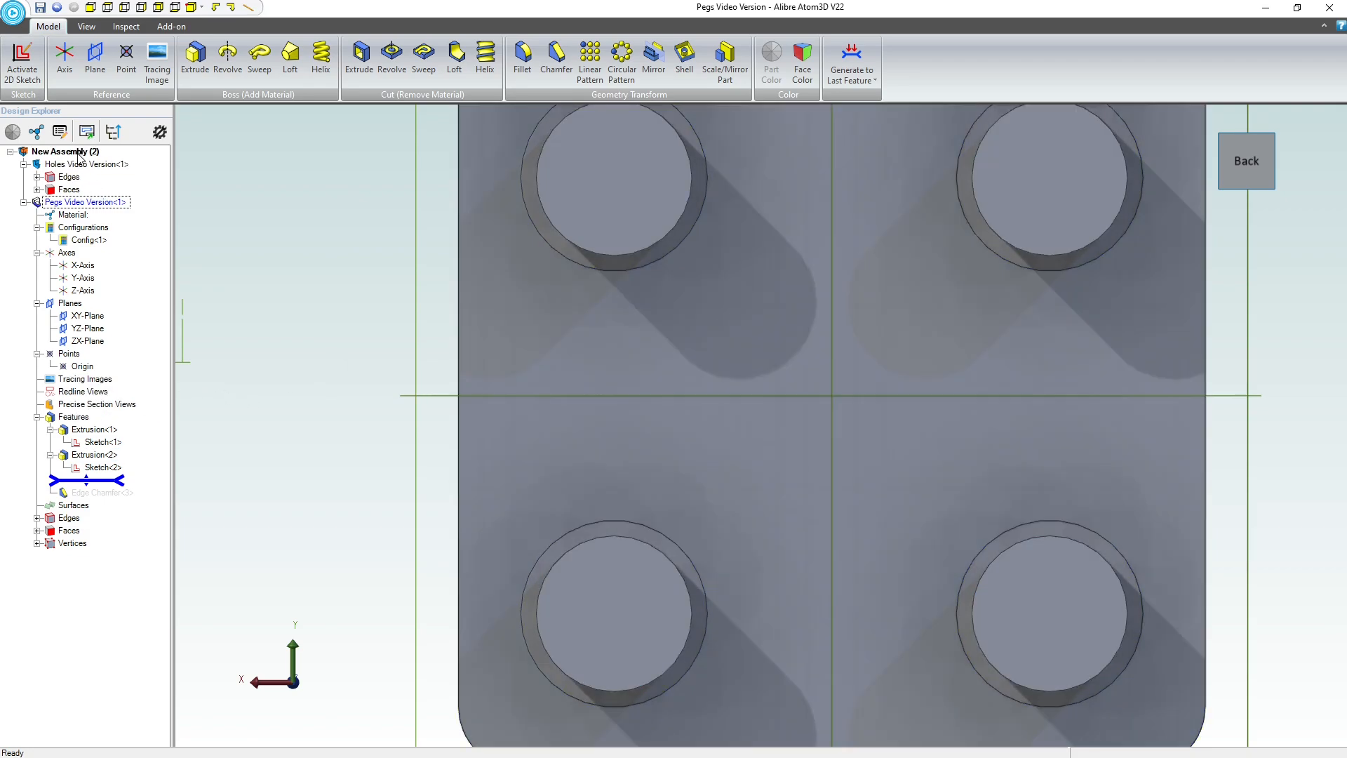
# Return to the assembly and check which hole edges InterDesign (4) and InterDesign (1) link.
pyautogui.rightClick(77, 153)
pyautogui.click(108, 162)
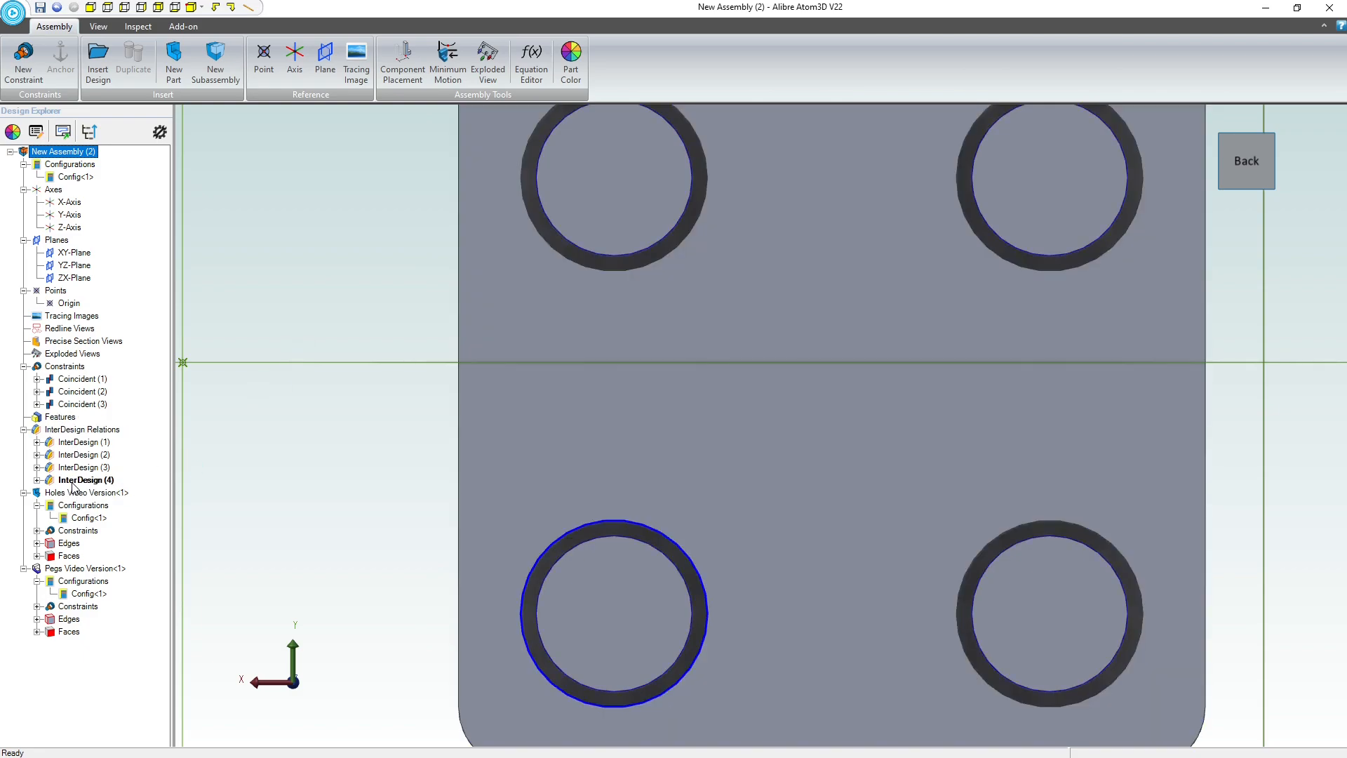
pyautogui.click(74, 479)
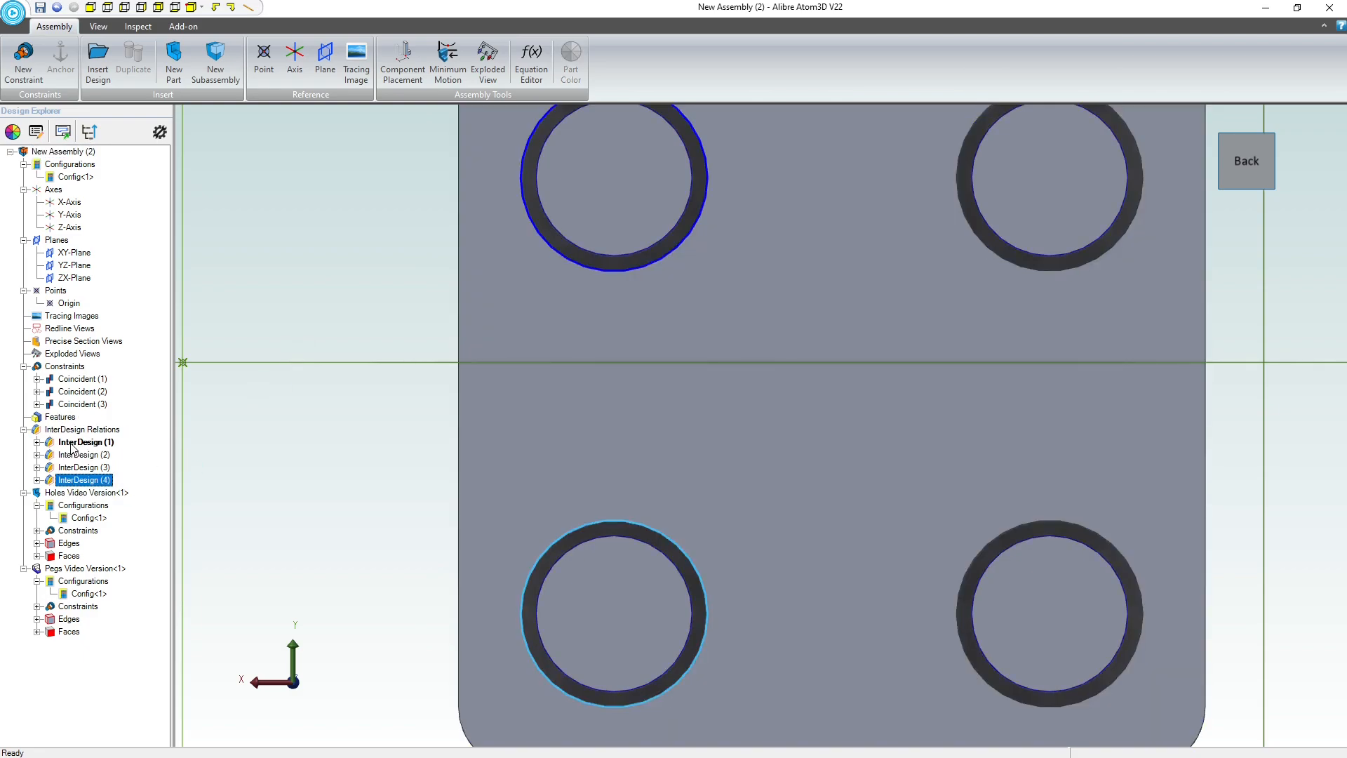
pyautogui.click(74, 444)
pyautogui.click(319, 493)
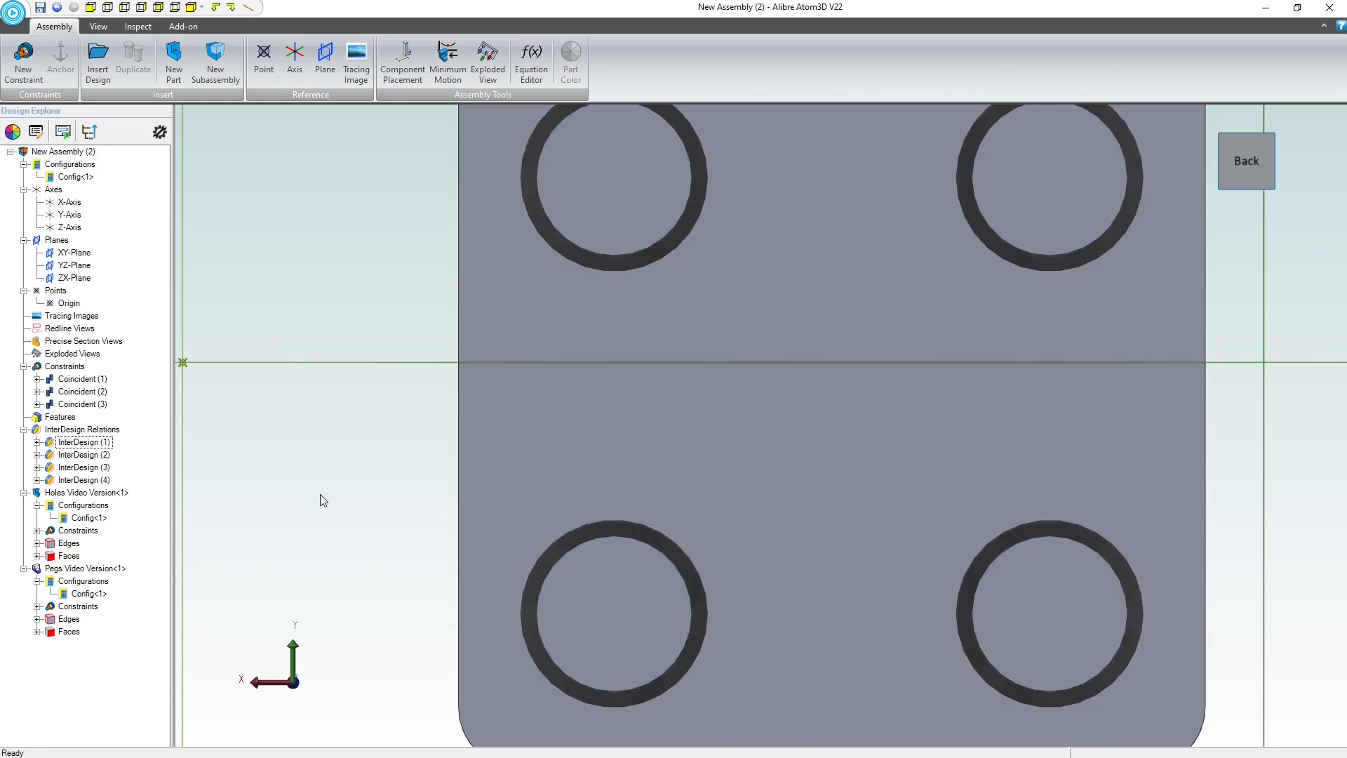
# Regenerate the pegs part through its edge chamfer in place and return to the assembly.
pyautogui.moveTo(335, 505); pyautogui.dragTo(331, 473, button='middle')
pyautogui.rightClick(704, 256)
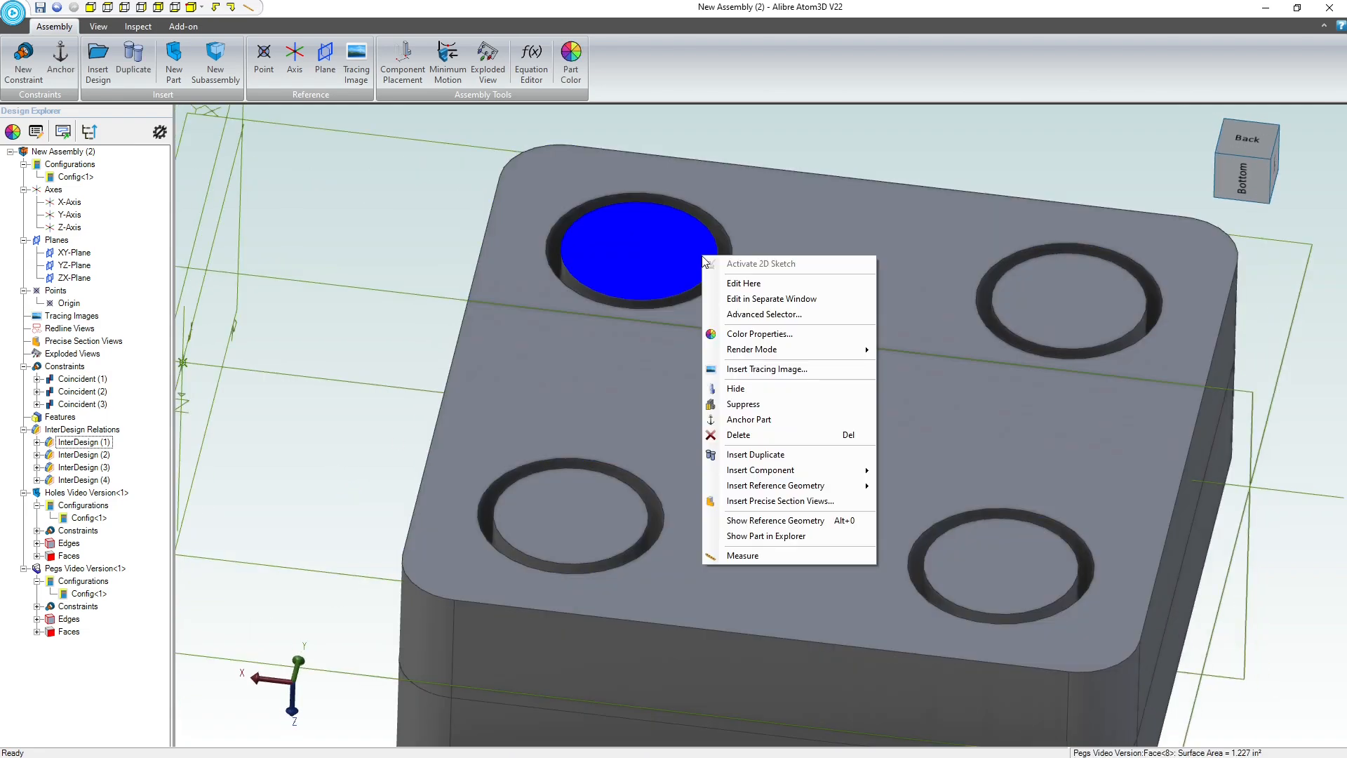
pyautogui.click(767, 288)
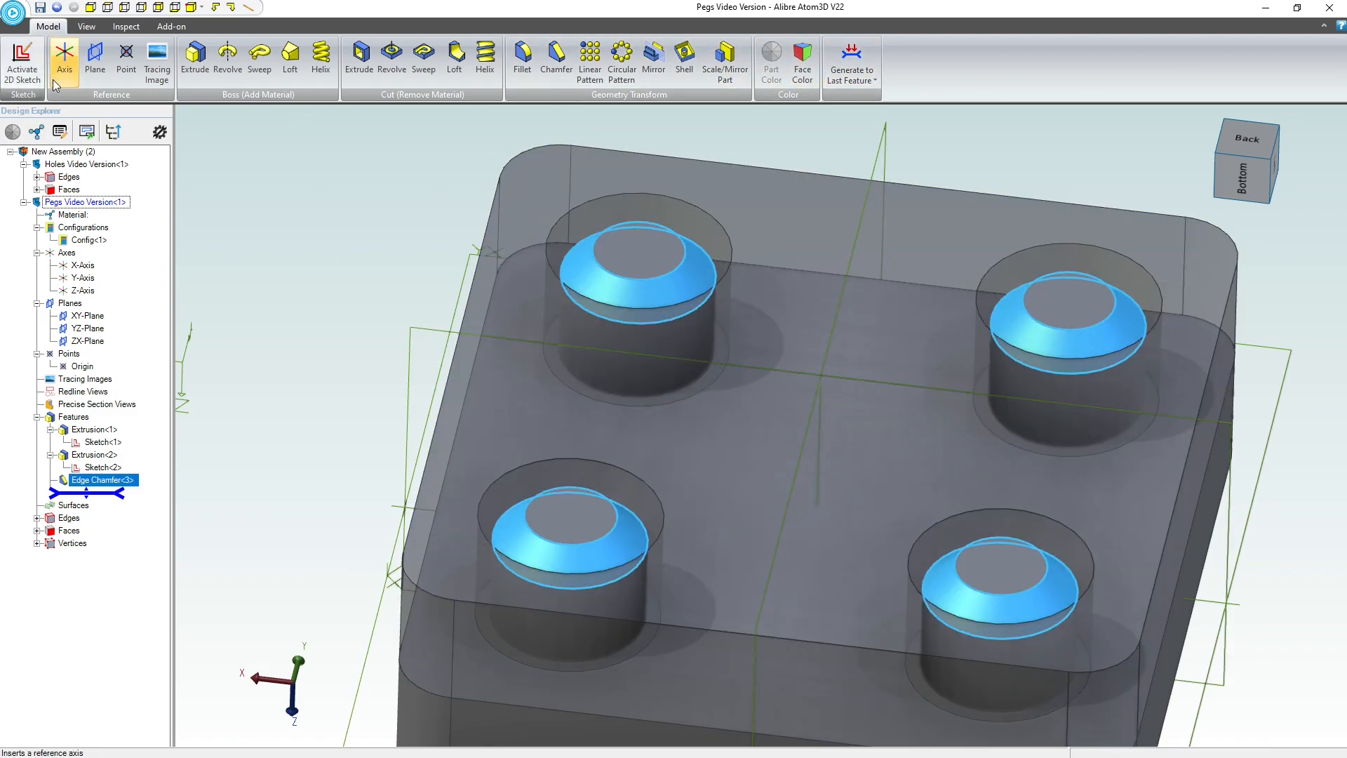
pyautogui.rightClick(78, 152)
pyautogui.click(122, 160)
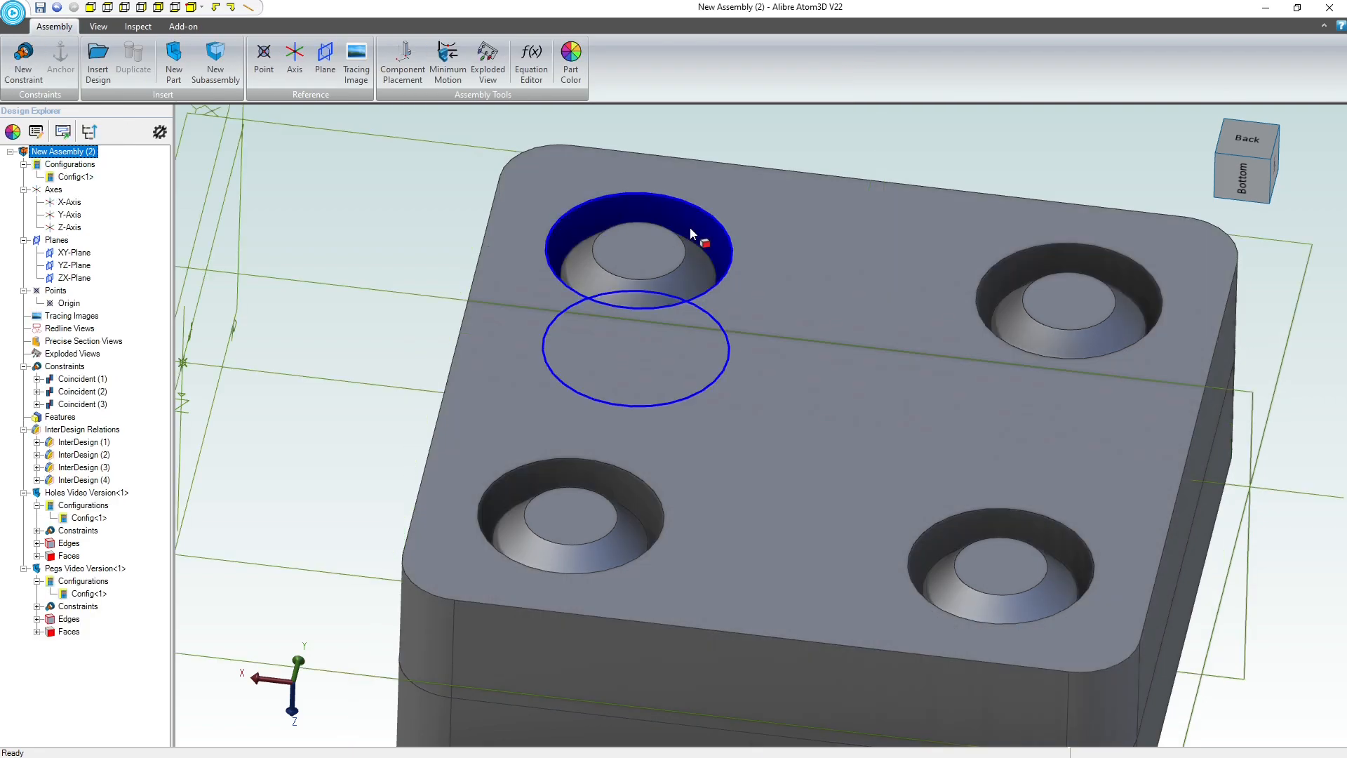
# Edit the holes plate in place from the assembly and open the sketch behind its holes.
pyautogui.rightClick(689, 227)
pyautogui.click(776, 257)
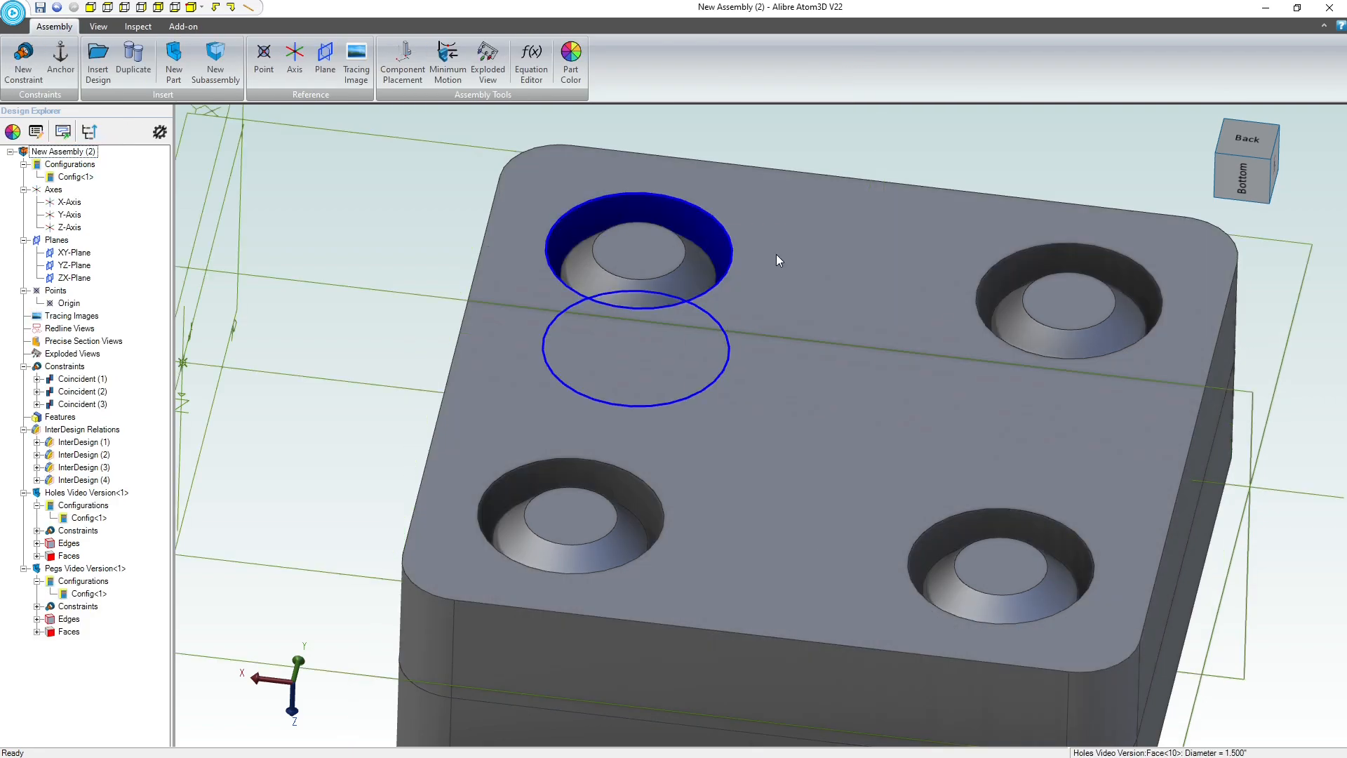
pyautogui.rightClick(704, 230)
pyautogui.click(743, 239)
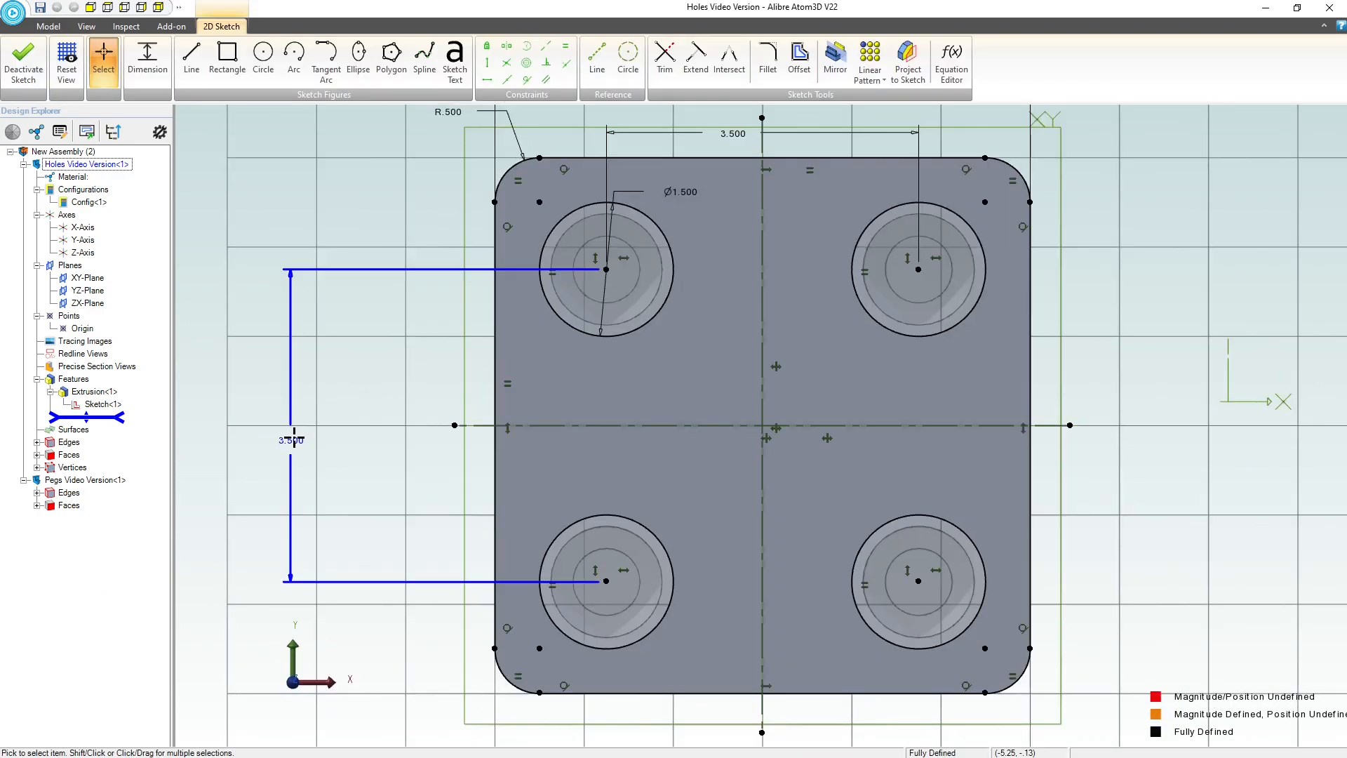
# Set the holes' vertical spacing to 2 and their horizontal spacing to 2.5 in the plate sketch, and close the sketch.
pyautogui.doubleClick(293, 435)
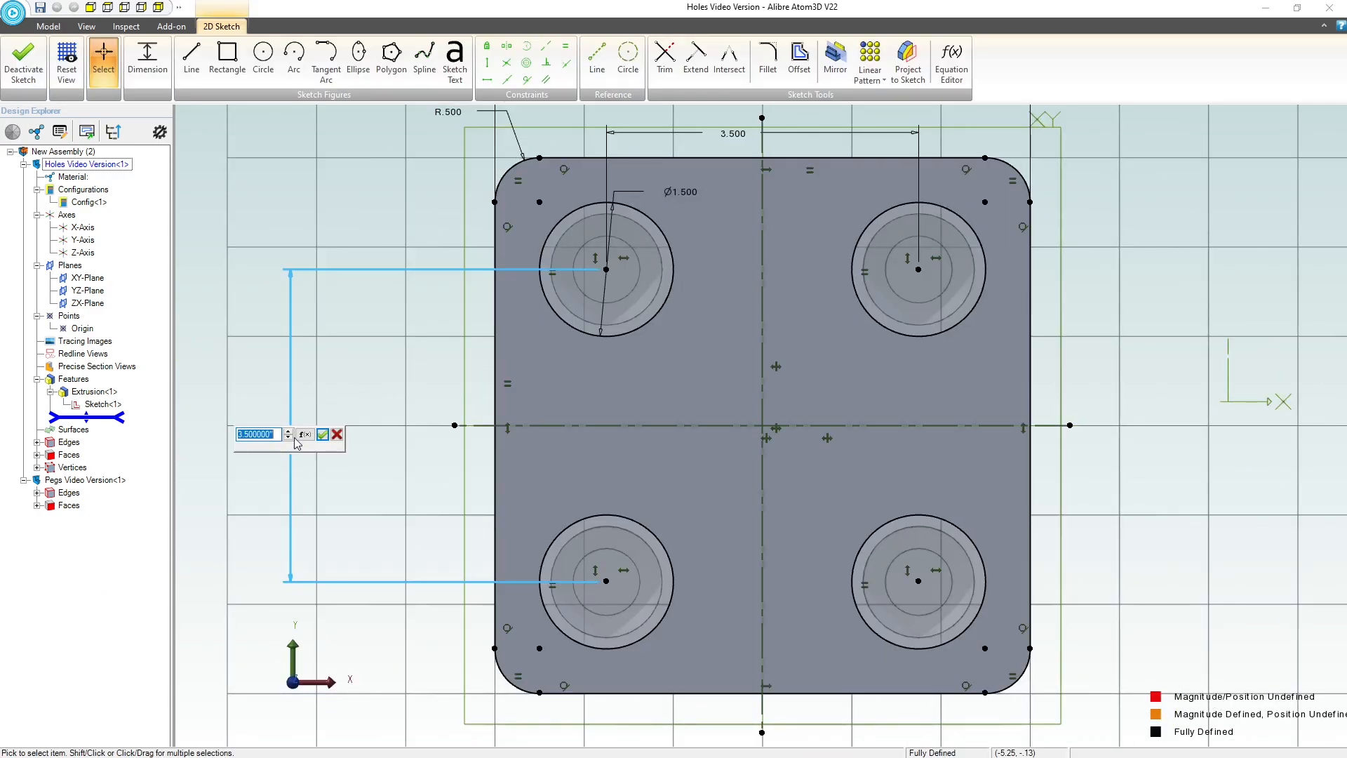
pyautogui.write('2')
pyautogui.press('Return')
pyautogui.doubleClick(731, 201)
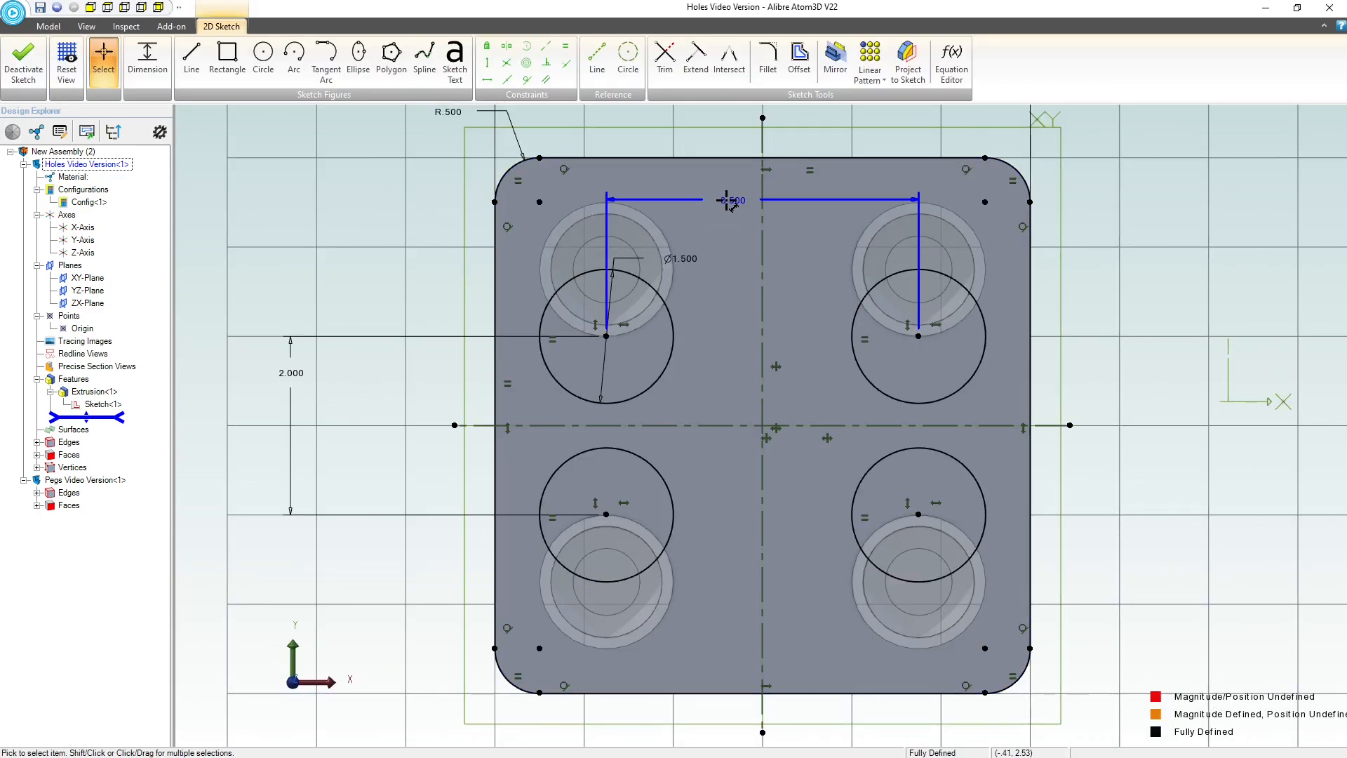
pyautogui.write('2.5')
pyautogui.press('Return')
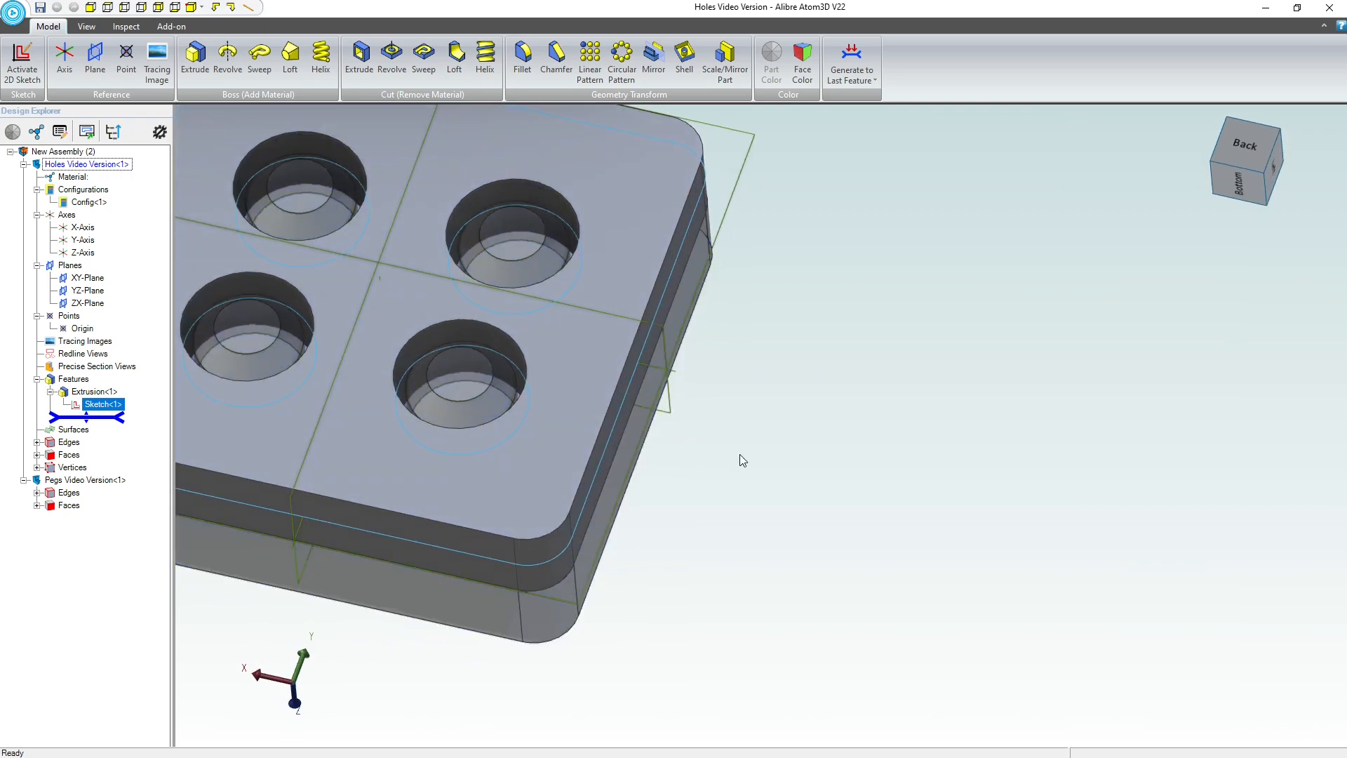
# Return from the holes plate to the root assembly and check the alignment of the pegs with the moved holes.
pyautogui.click(71, 165)
pyautogui.rightClick(71, 165)
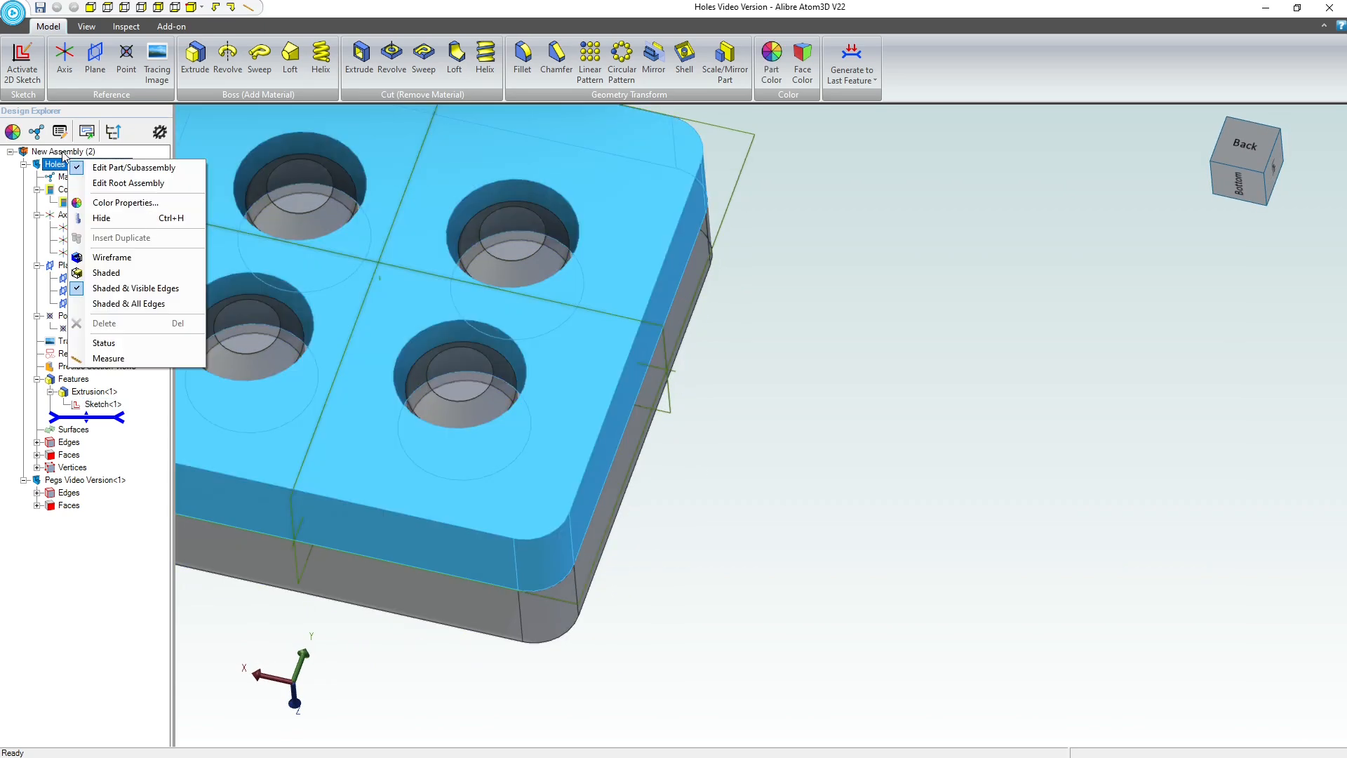
pyautogui.click(77, 167)
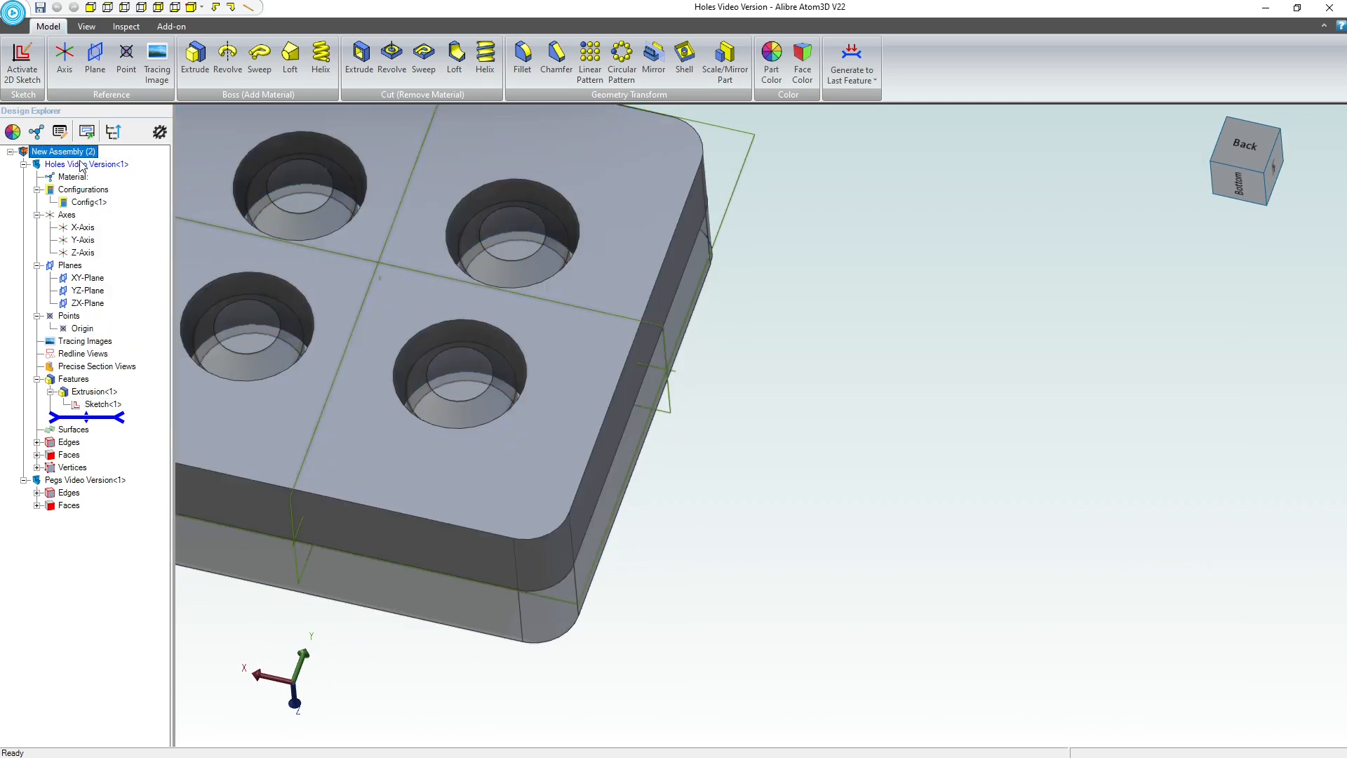
pyautogui.doubleClick(970, 446)
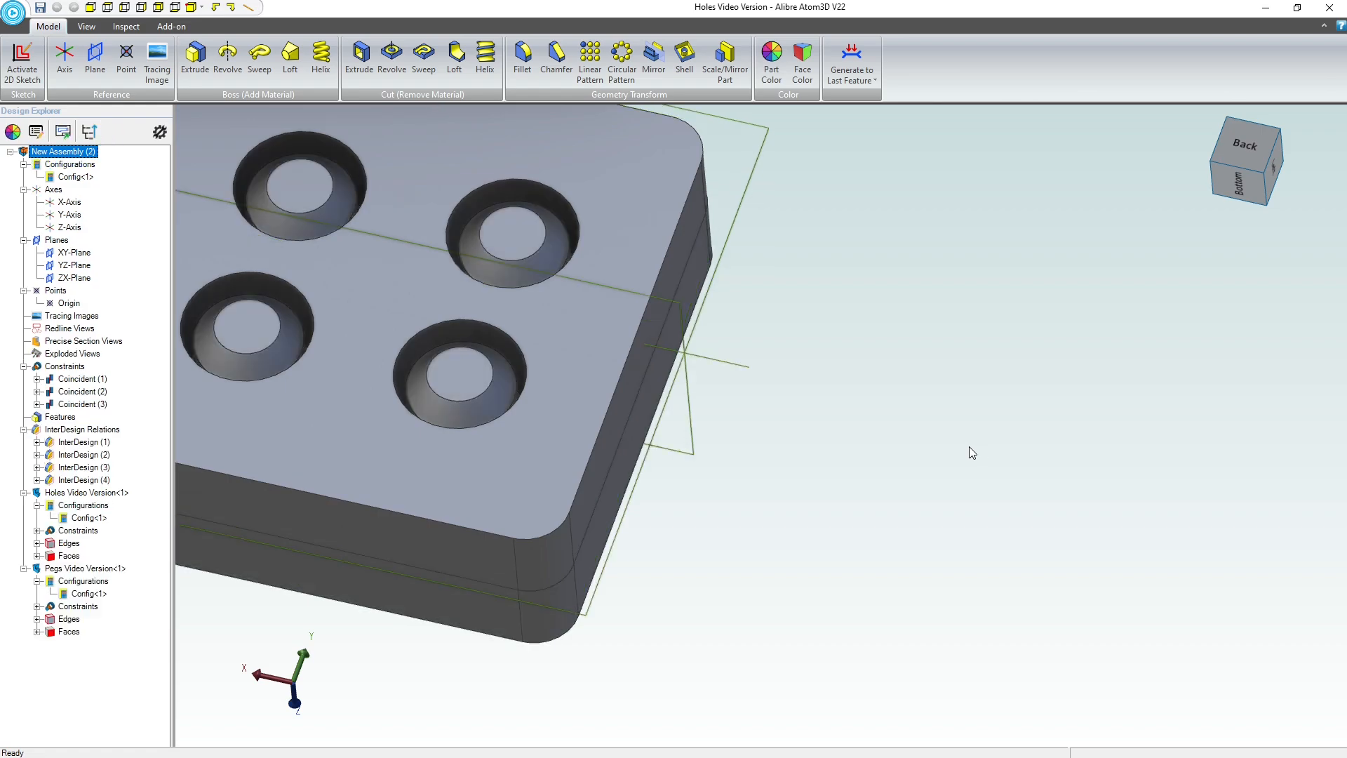
pyautogui.scroll(-2, 969, 446)
pyautogui.scroll(2, 368, 164)
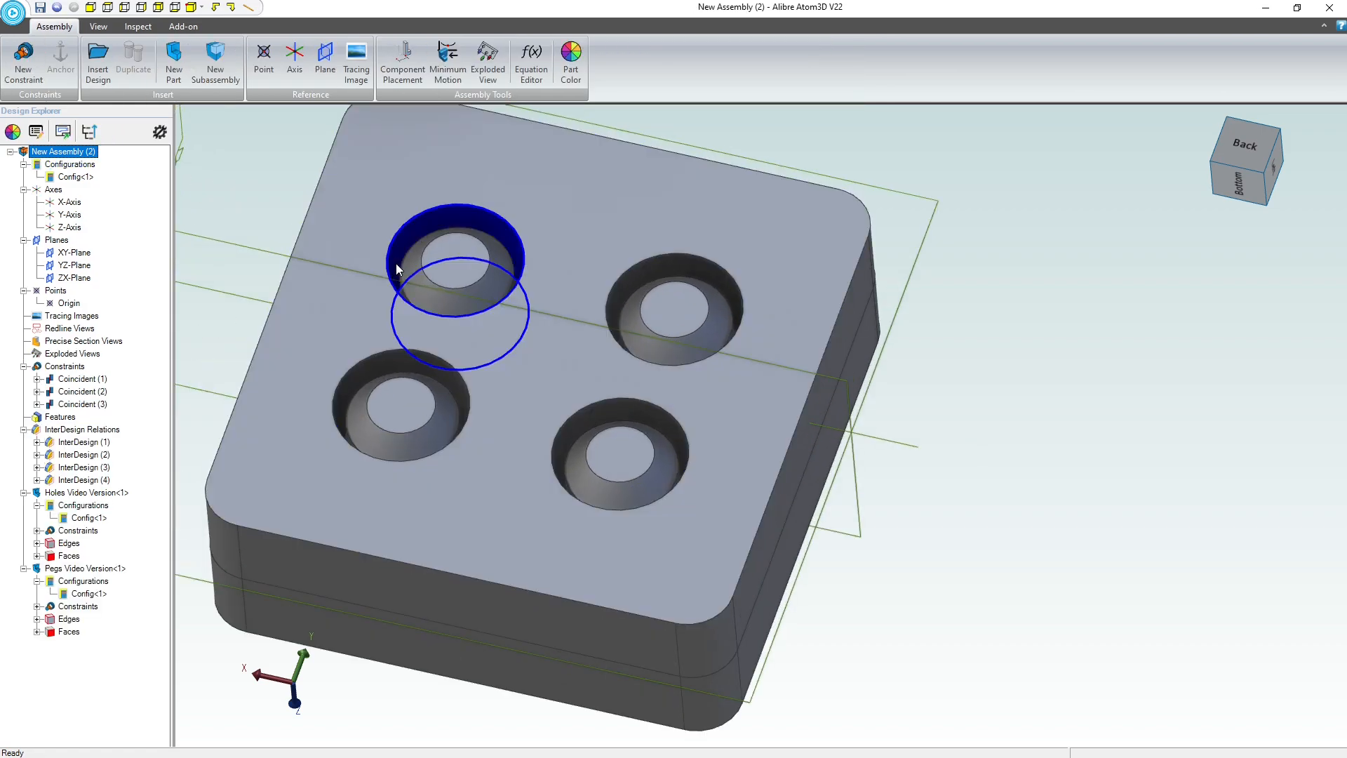
pyautogui.scroll(-3, 395, 263)
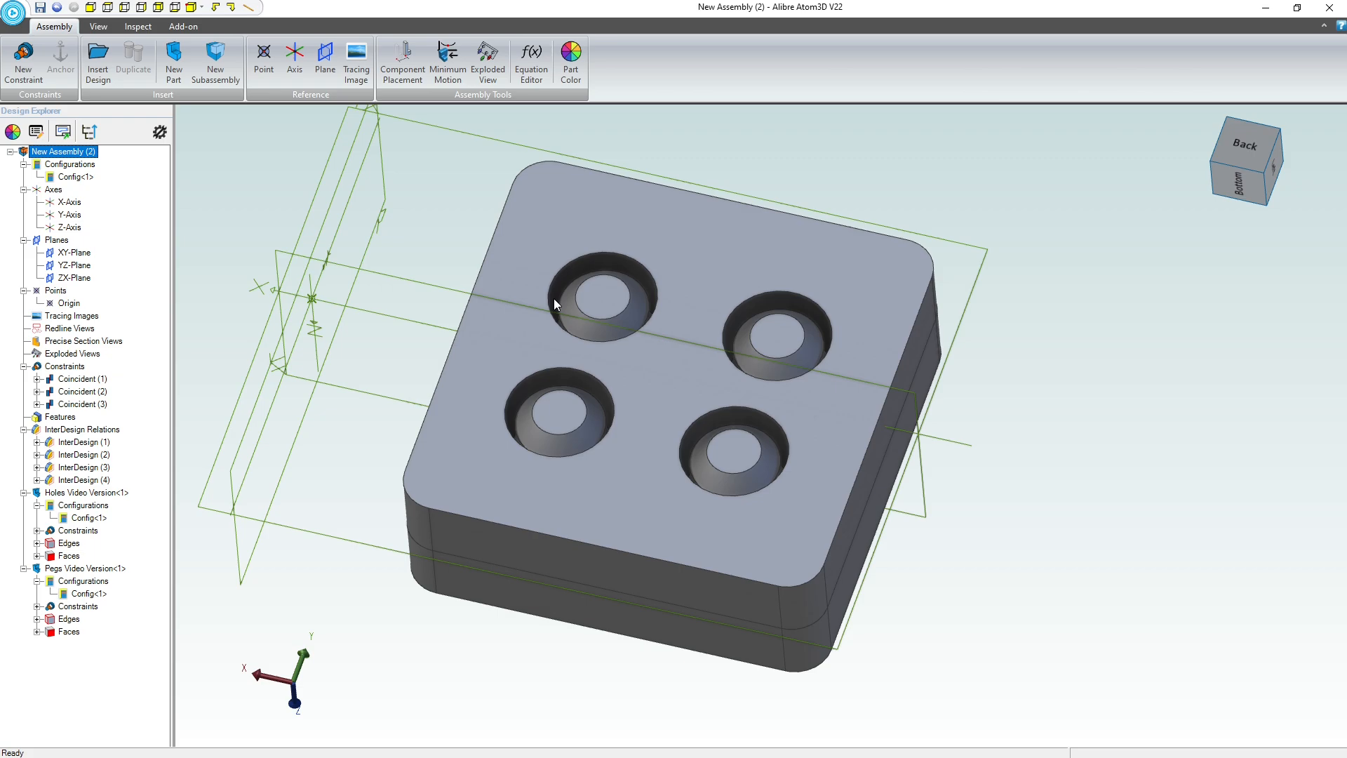
# Switch to the engine assembly in FreeCAD and hide the oil pan.
pyautogui.click(872, 291)
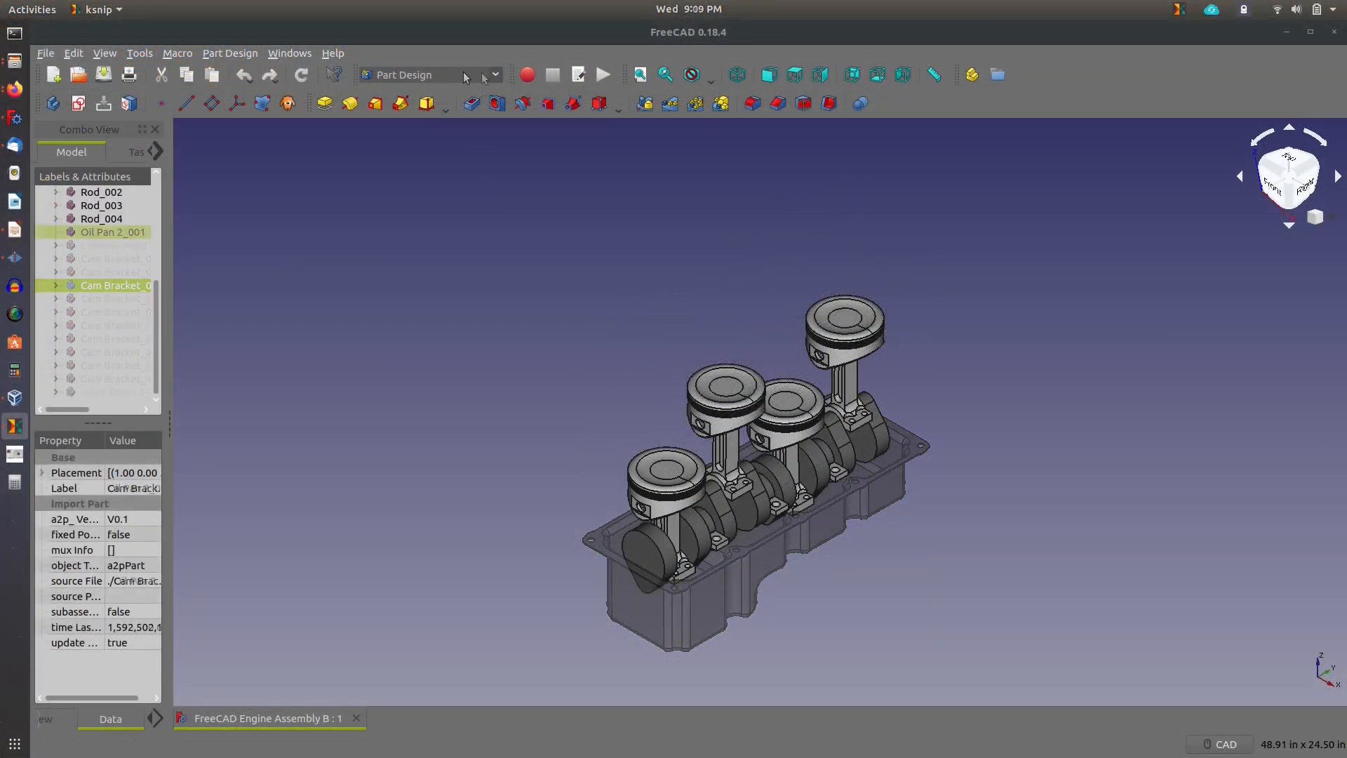
pyautogui.press('space')
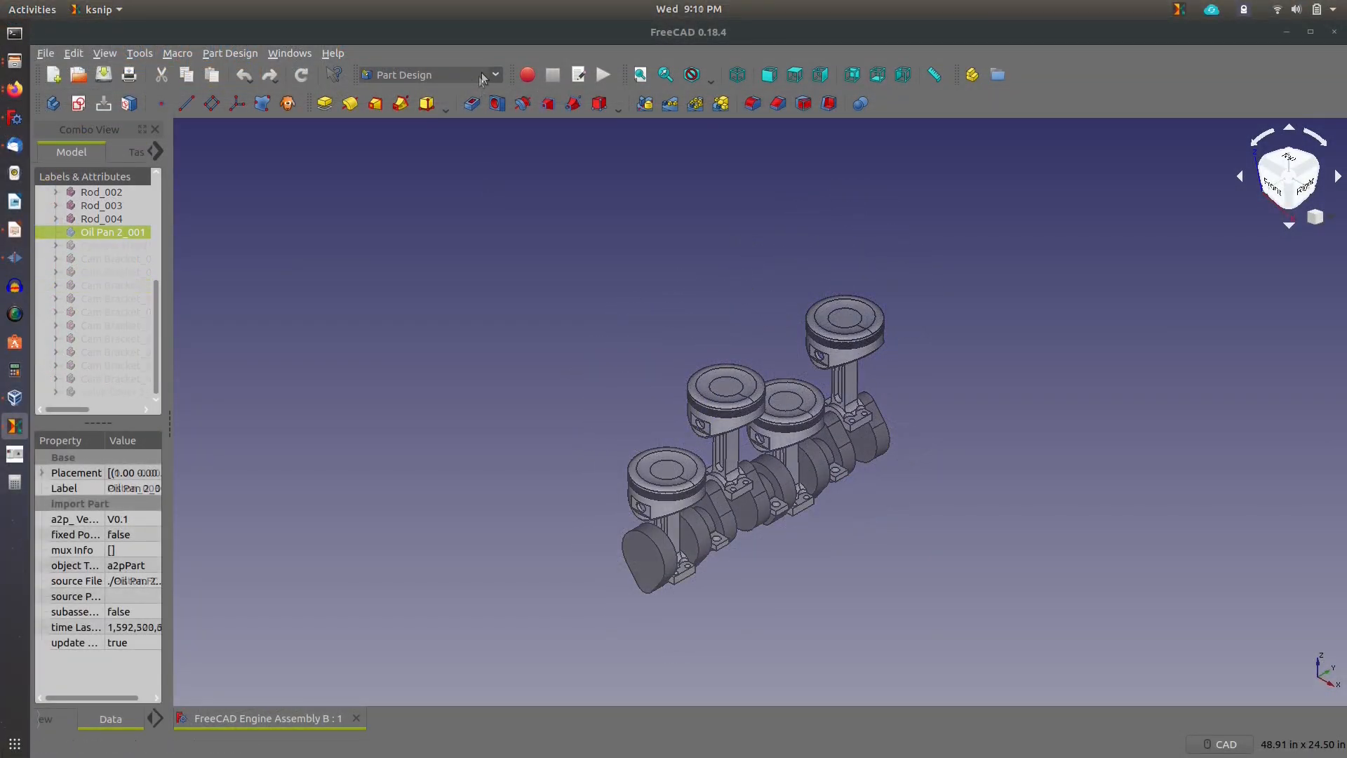